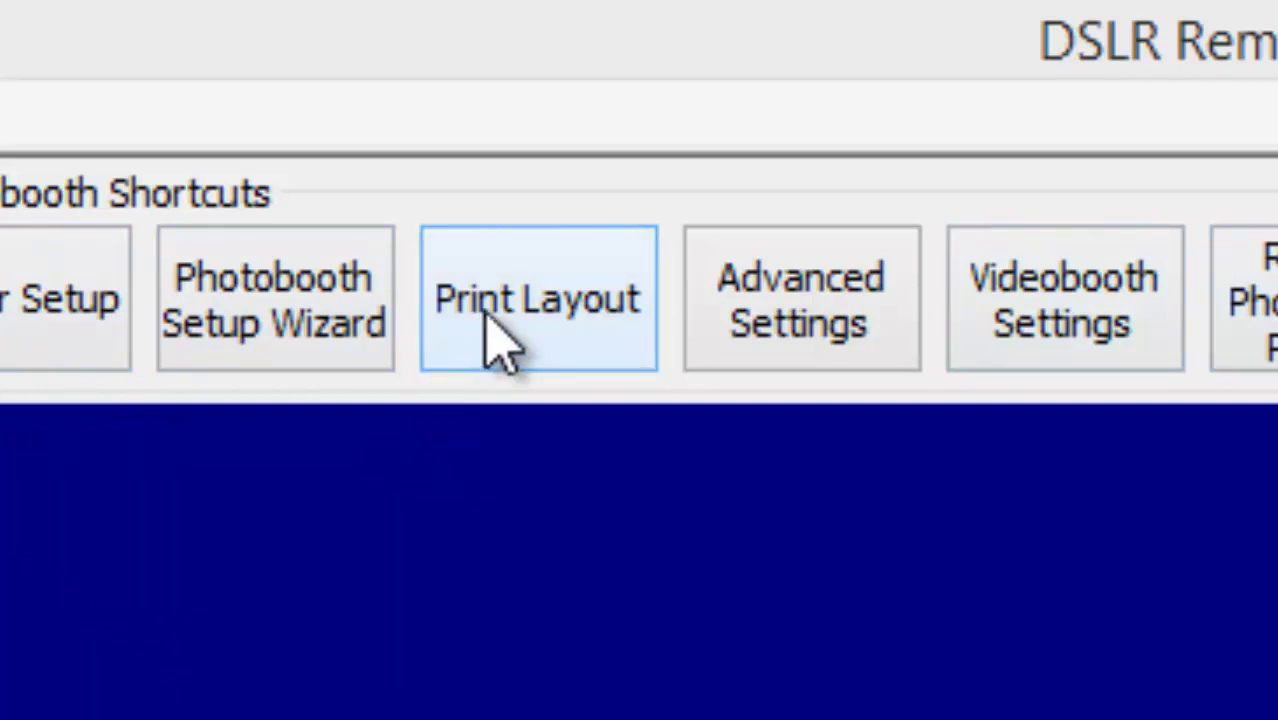
Apply the 2 rows of 2 preset to the print layout and accept the printer setup for the DS-RX1.
{"action": "left_click", "coordinate": [497, 340]}
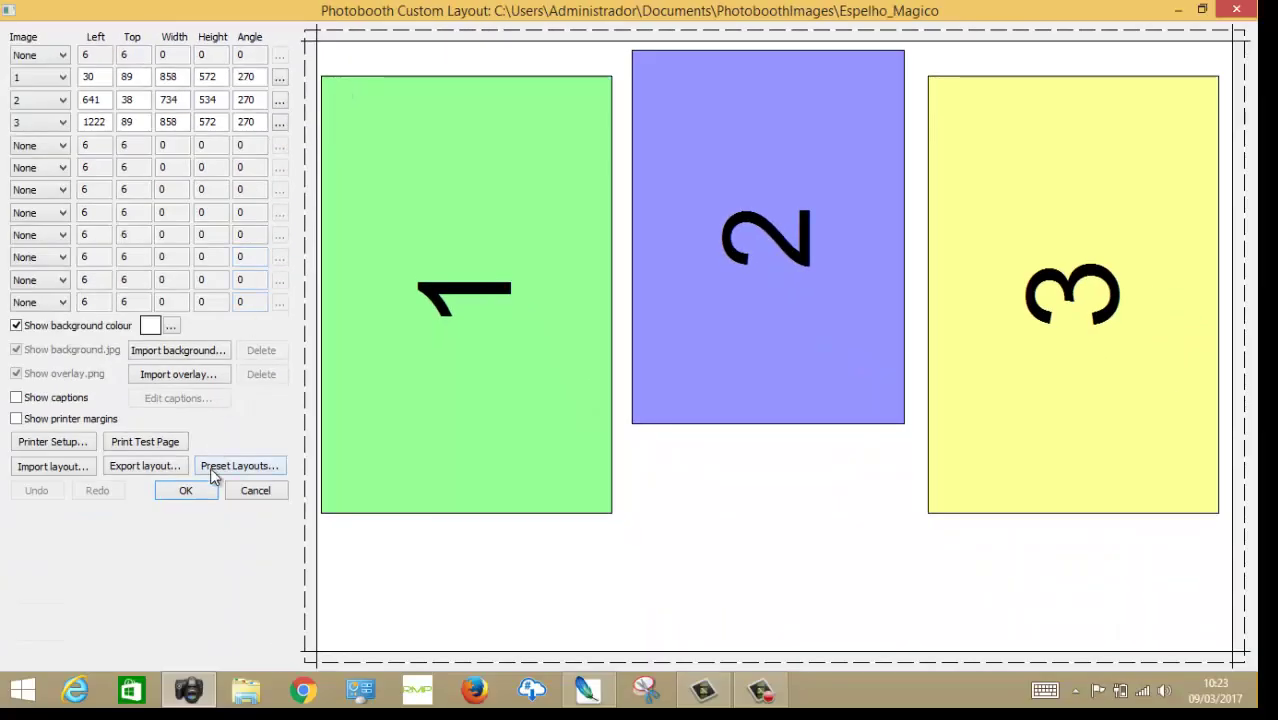
{"action": "left_click", "coordinate": [212, 476]}
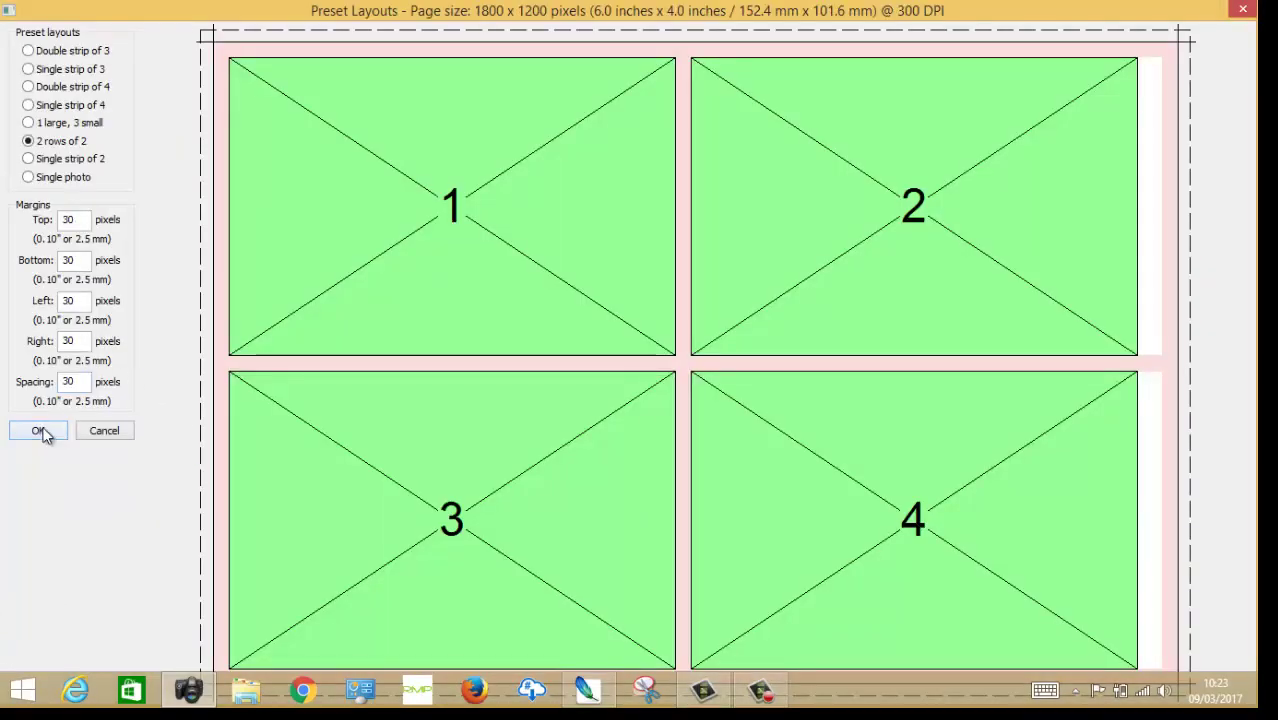
{"action": "left_click", "coordinate": [40, 431]}
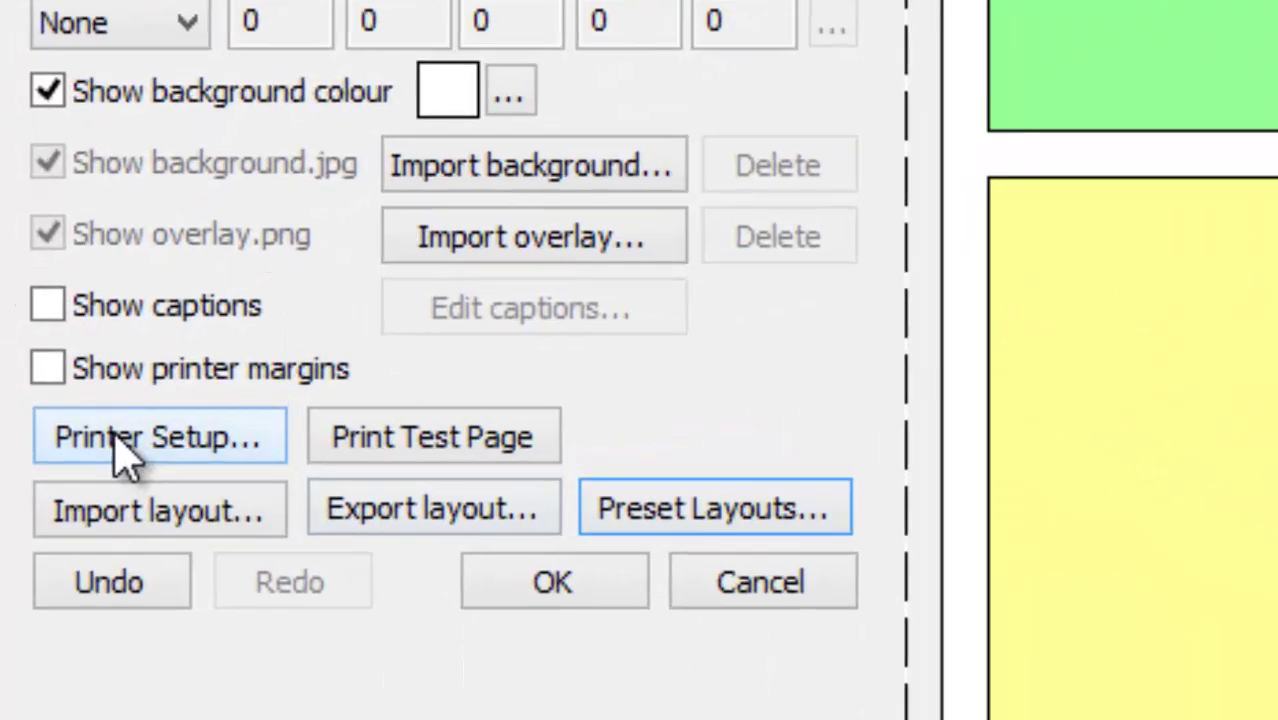
{"action": "left_click", "coordinate": [115, 442]}
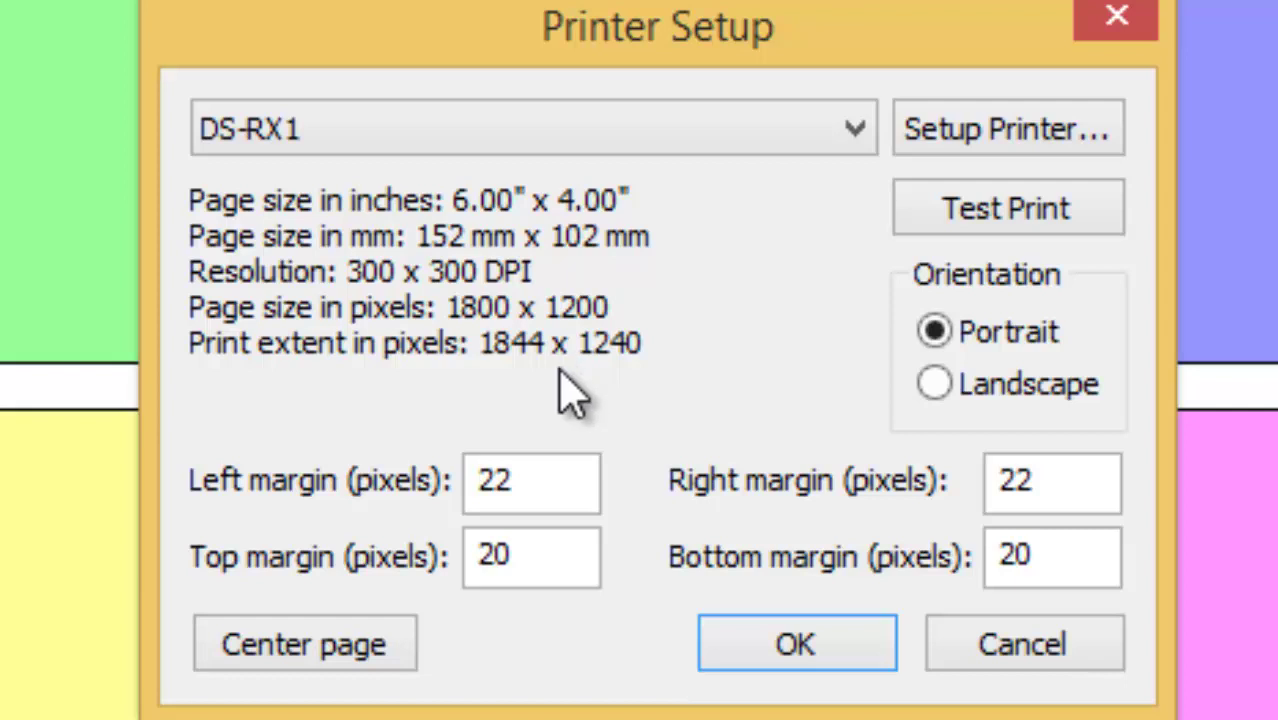
{"action": "left_click", "coordinate": [772, 652]}
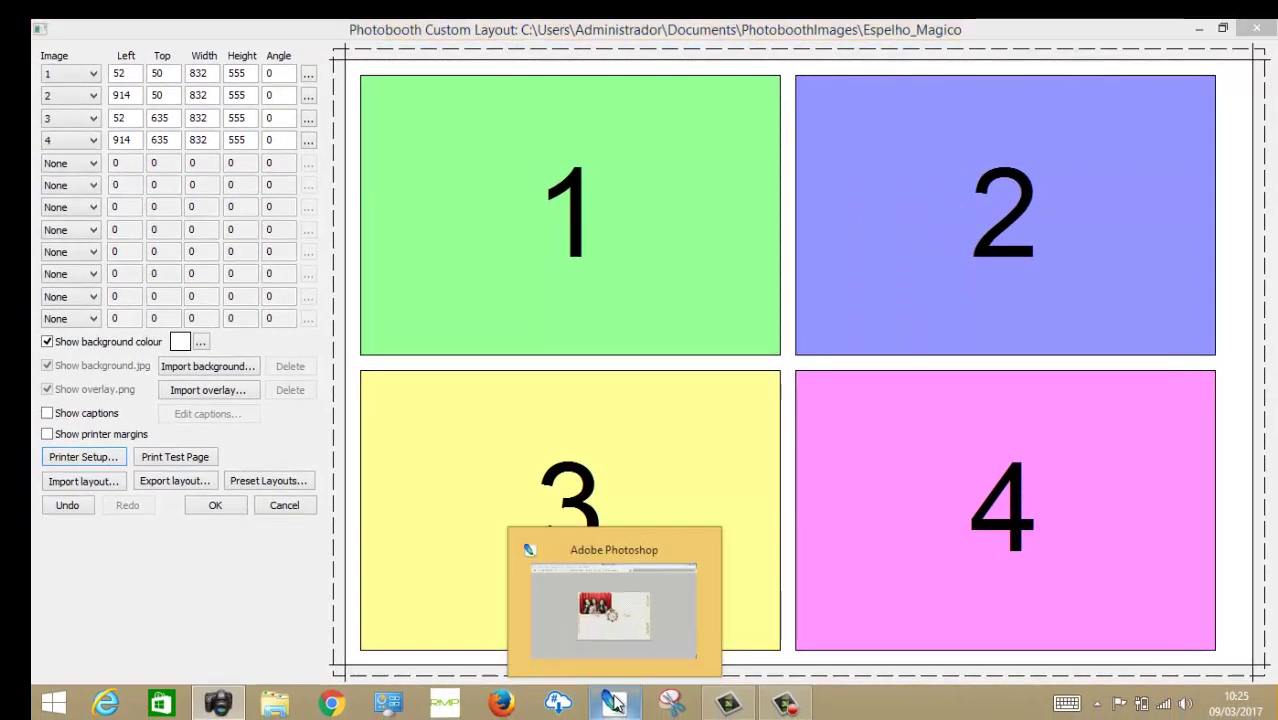
Save the four-photo print layout, minimize DSLR Remote Pro and switch to Photoshop.
{"action": "left_click", "coordinate": [614, 703]}
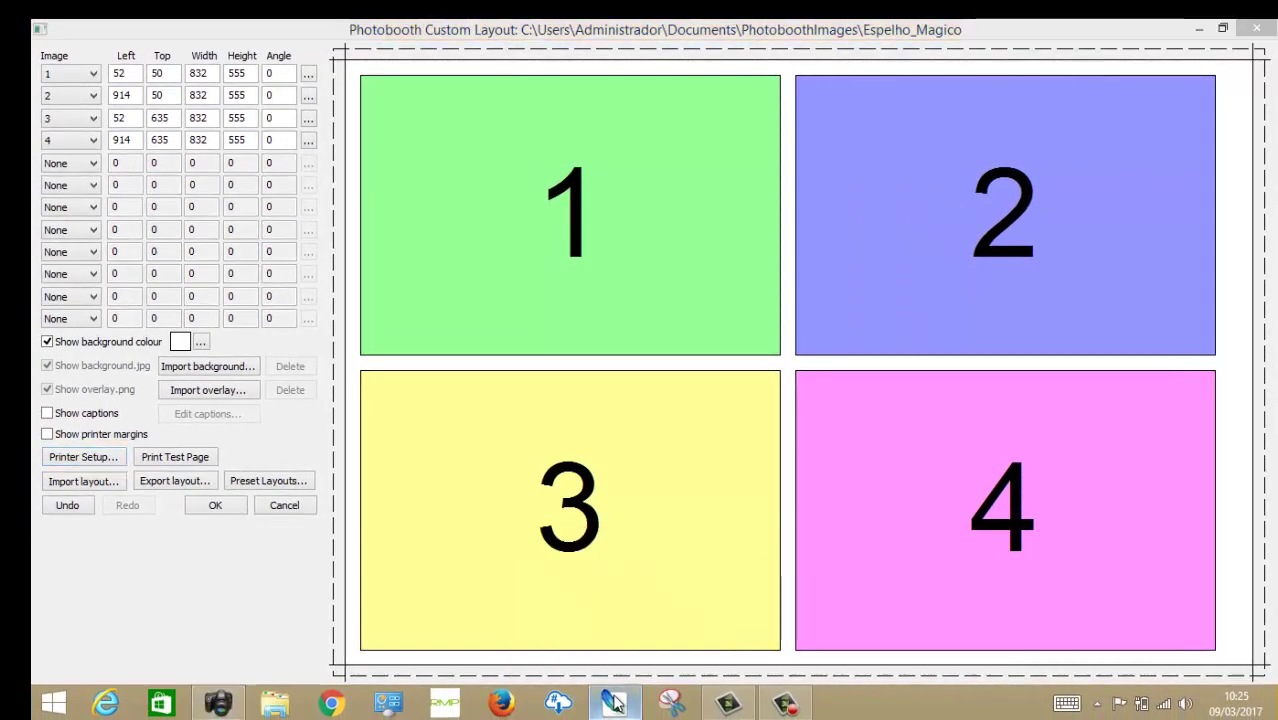
{"action": "left_click", "coordinate": [614, 703]}
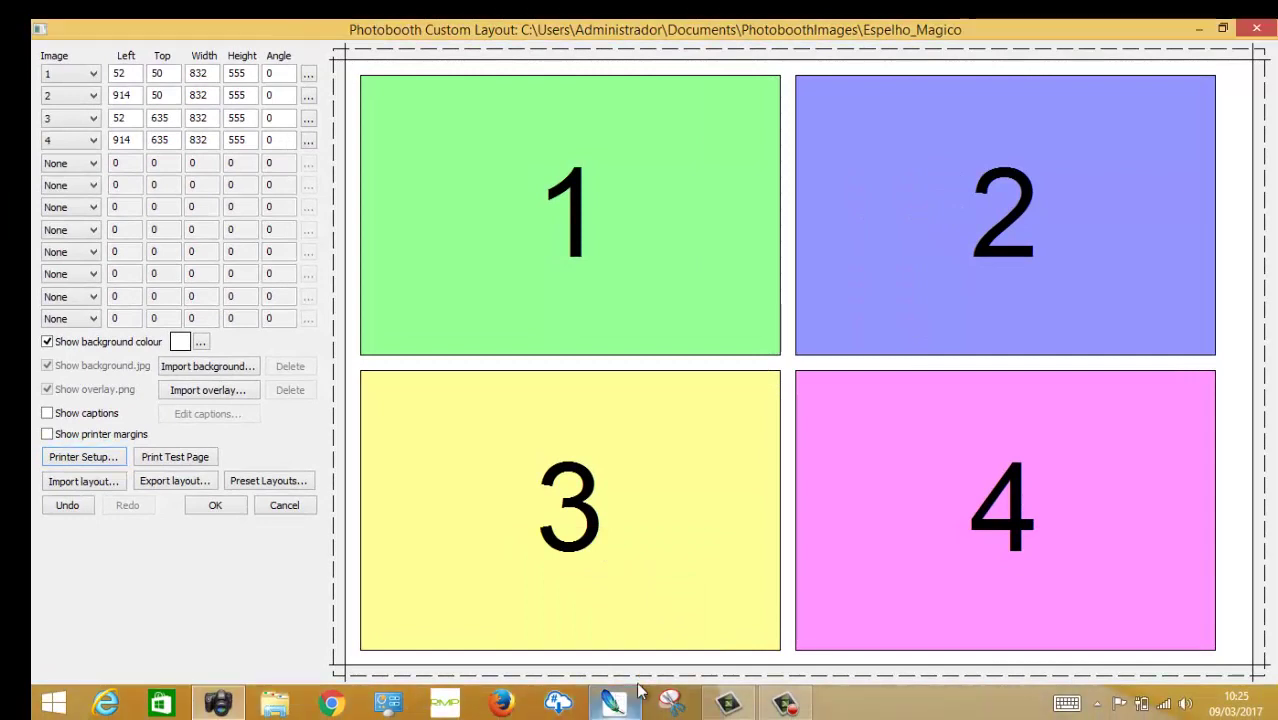
{"action": "left_click", "coordinate": [1220, 30]}
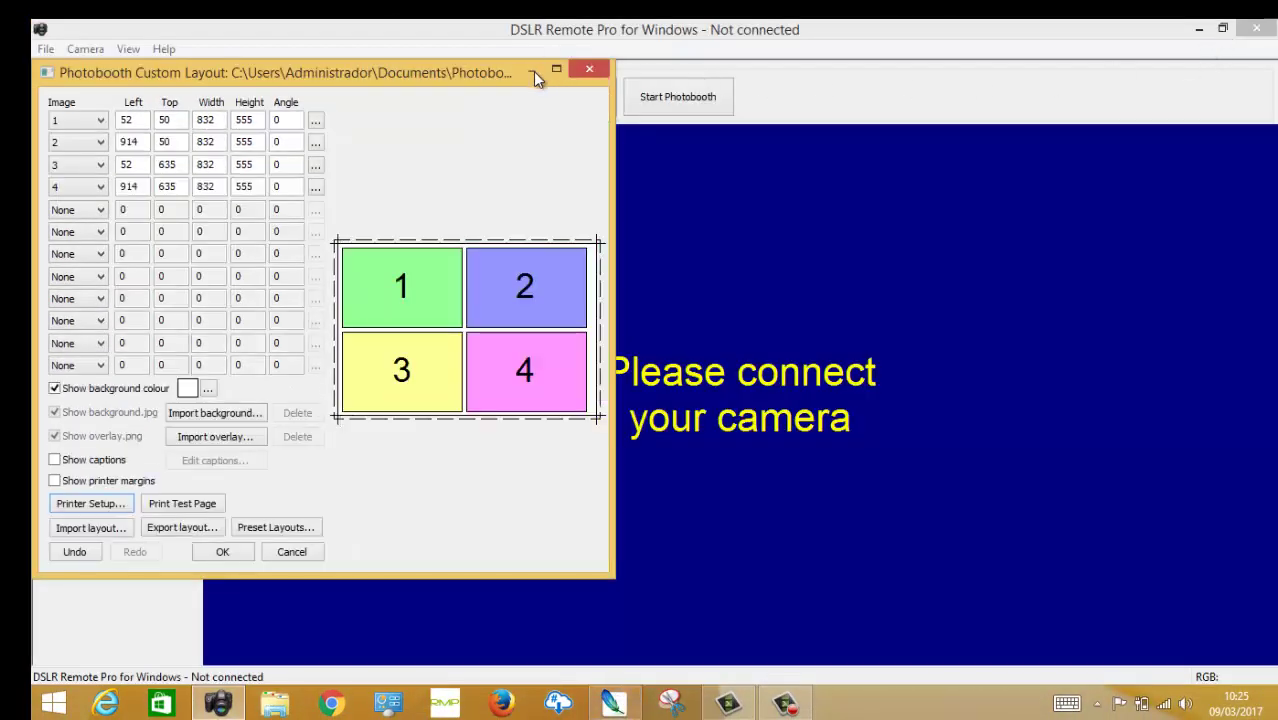
{"action": "left_click", "coordinate": [222, 551]}
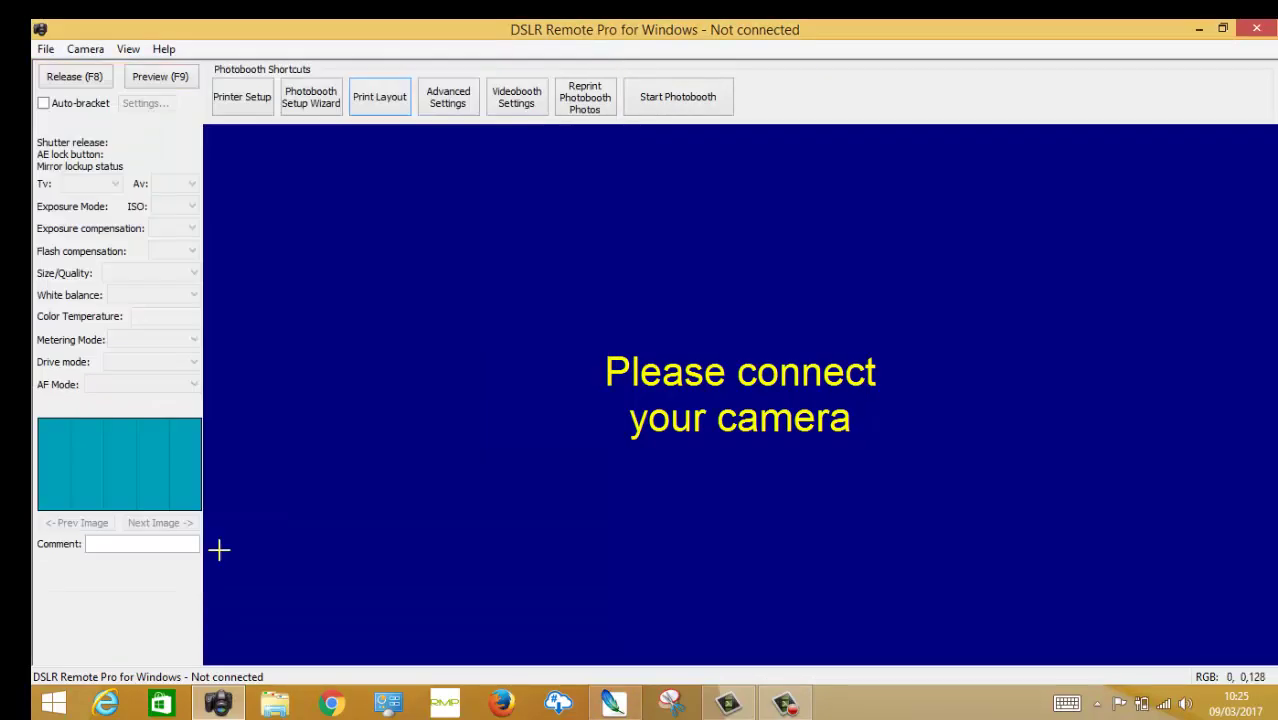
{"action": "left_click", "coordinate": [1201, 29]}
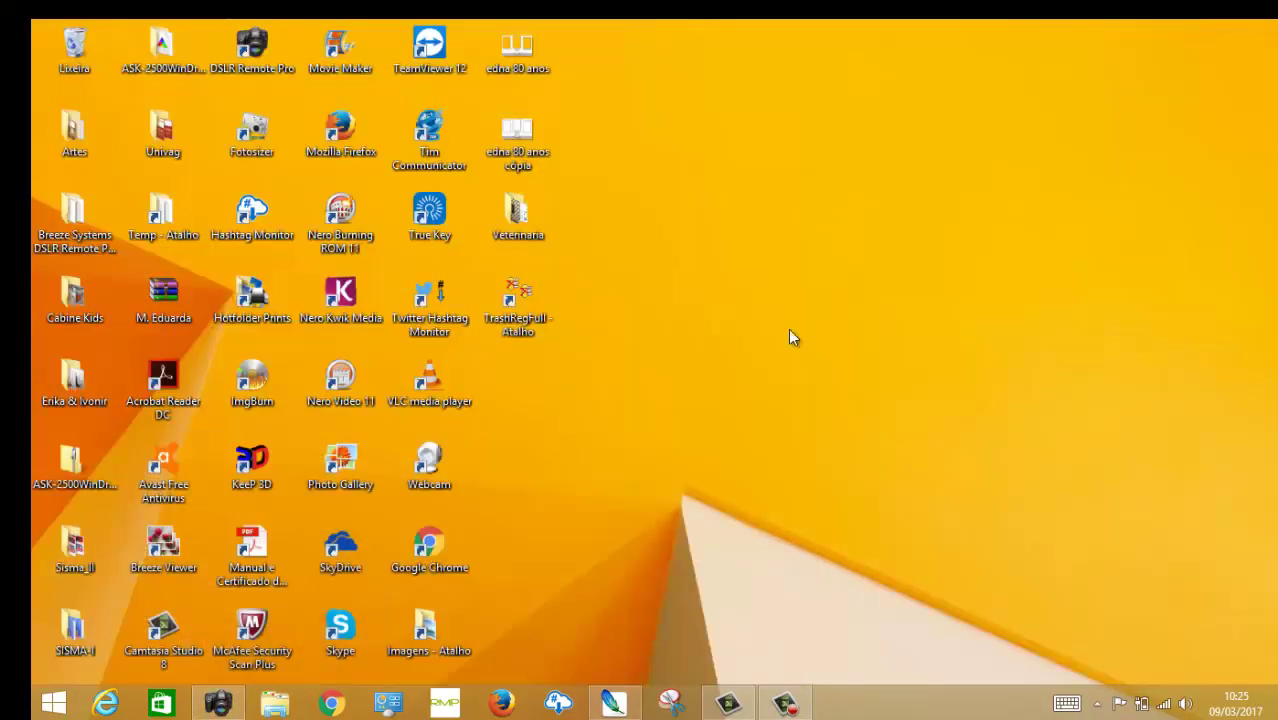
{"action": "left_click", "coordinate": [613, 703]}
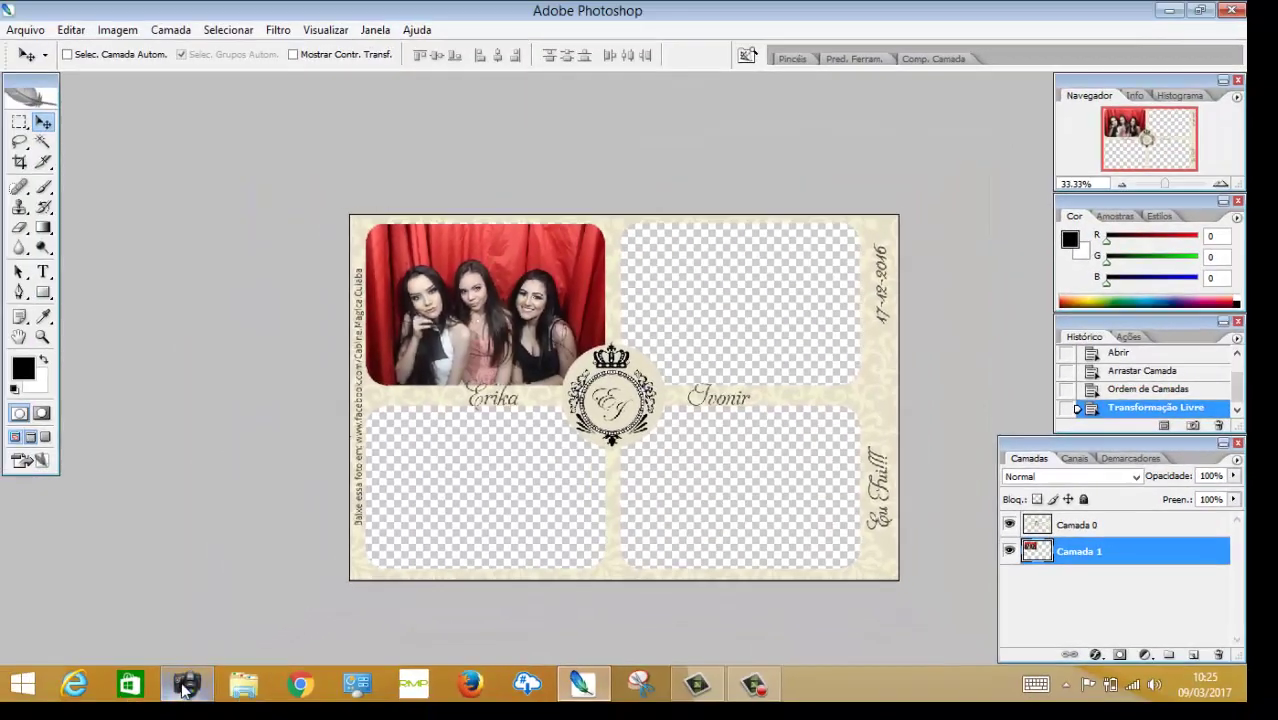
Reopen the print layout in DSLR Remote Pro, then return to the overlay artwork in Photoshop.
{"action": "left_click", "coordinate": [186, 686]}
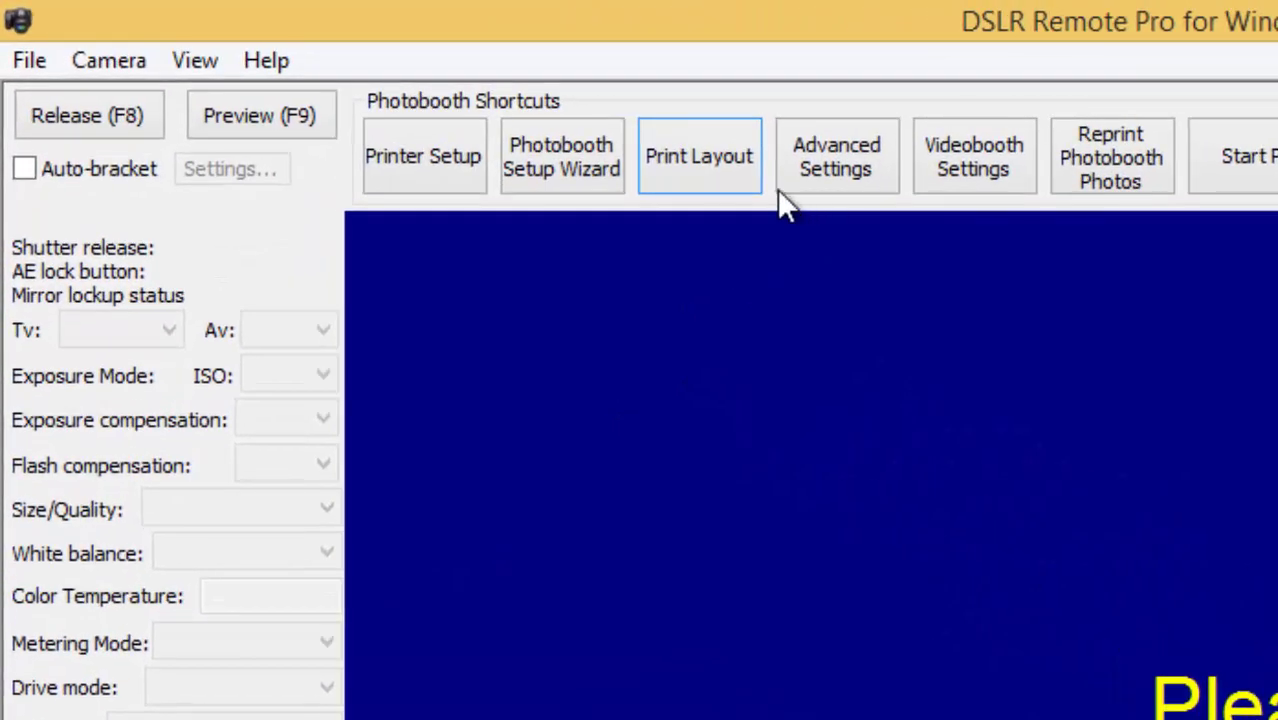
{"action": "left_click", "coordinate": [702, 155]}
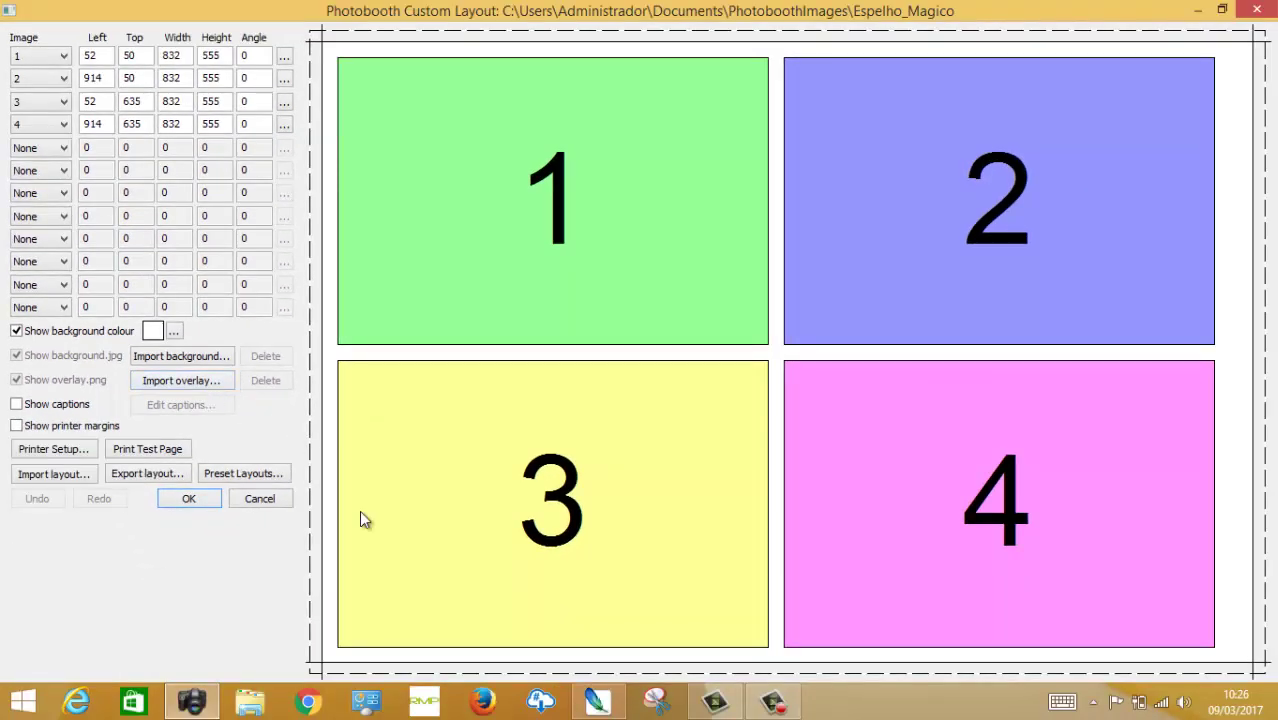
{"action": "left_click", "coordinate": [594, 703]}
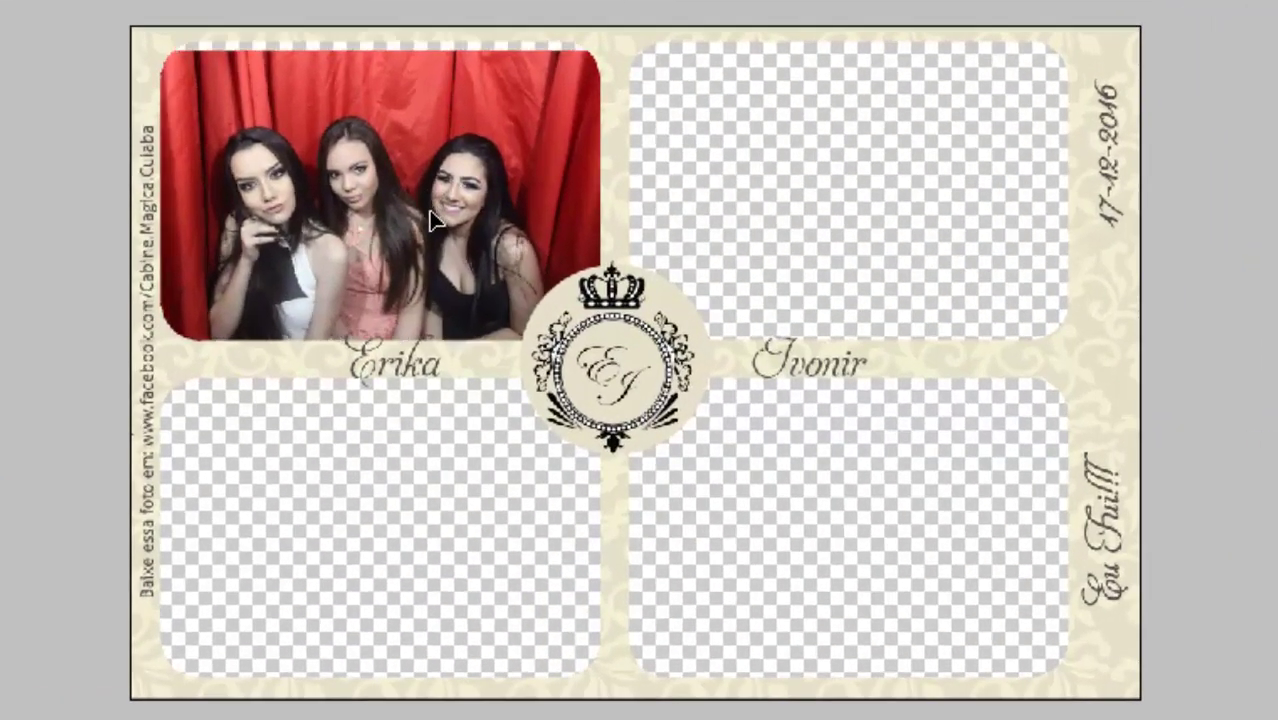
Reposition the photo in the artwork's upper-left opening and view the Colonia de ferias BLM.png document maximized.
{"action": "left_click_drag", "start_coordinate": [435, 222], "coordinate": [368, 193]}
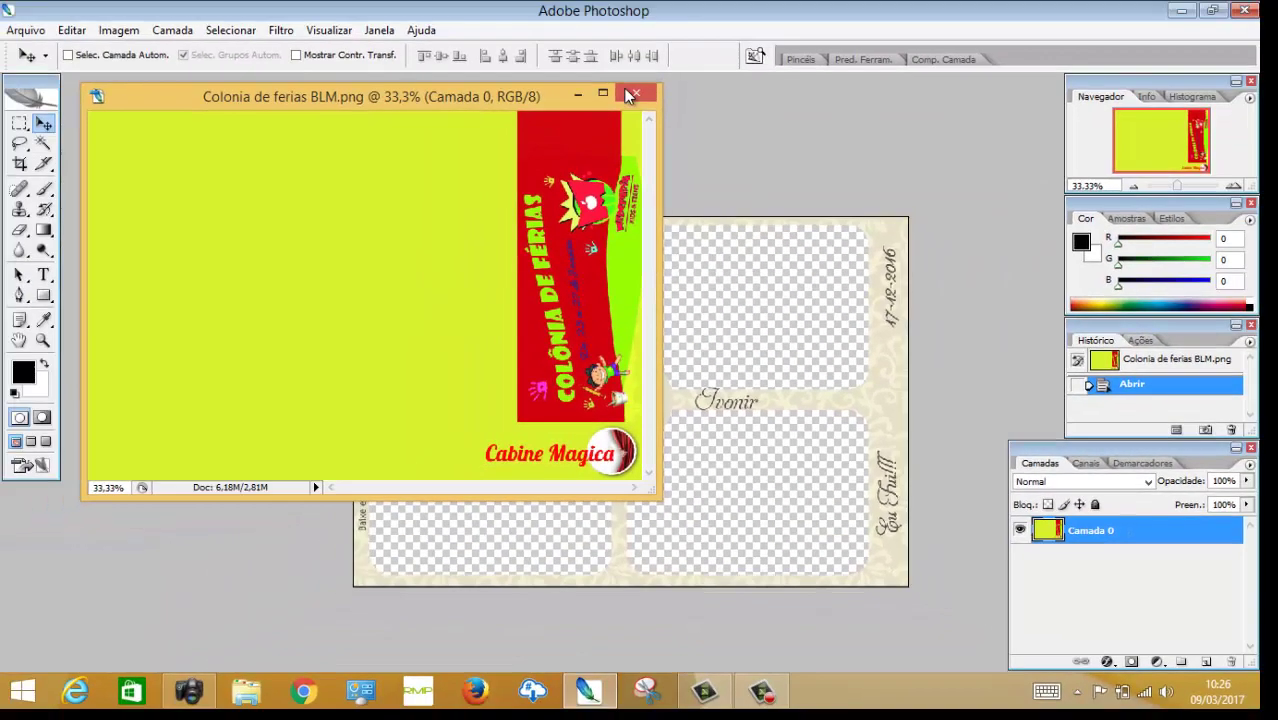
{"action": "left_click", "coordinate": [605, 93]}
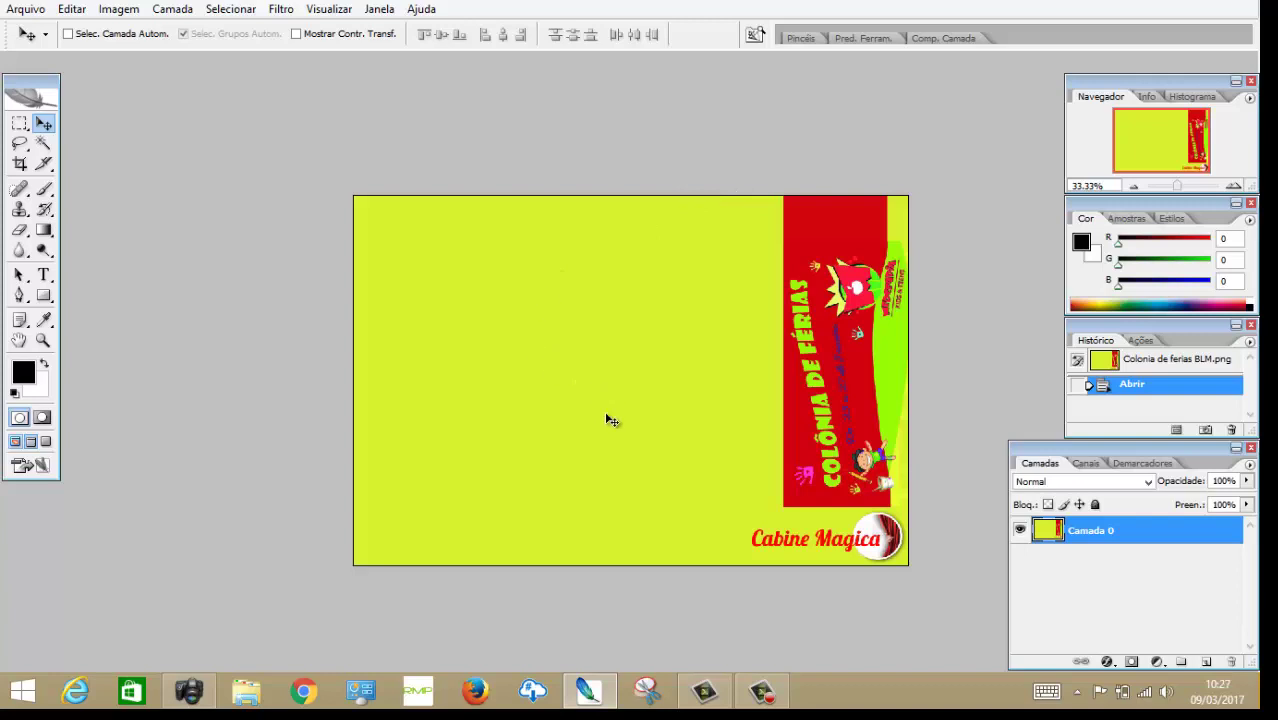
{"action": "key", "text": "ctrl+Tab"}
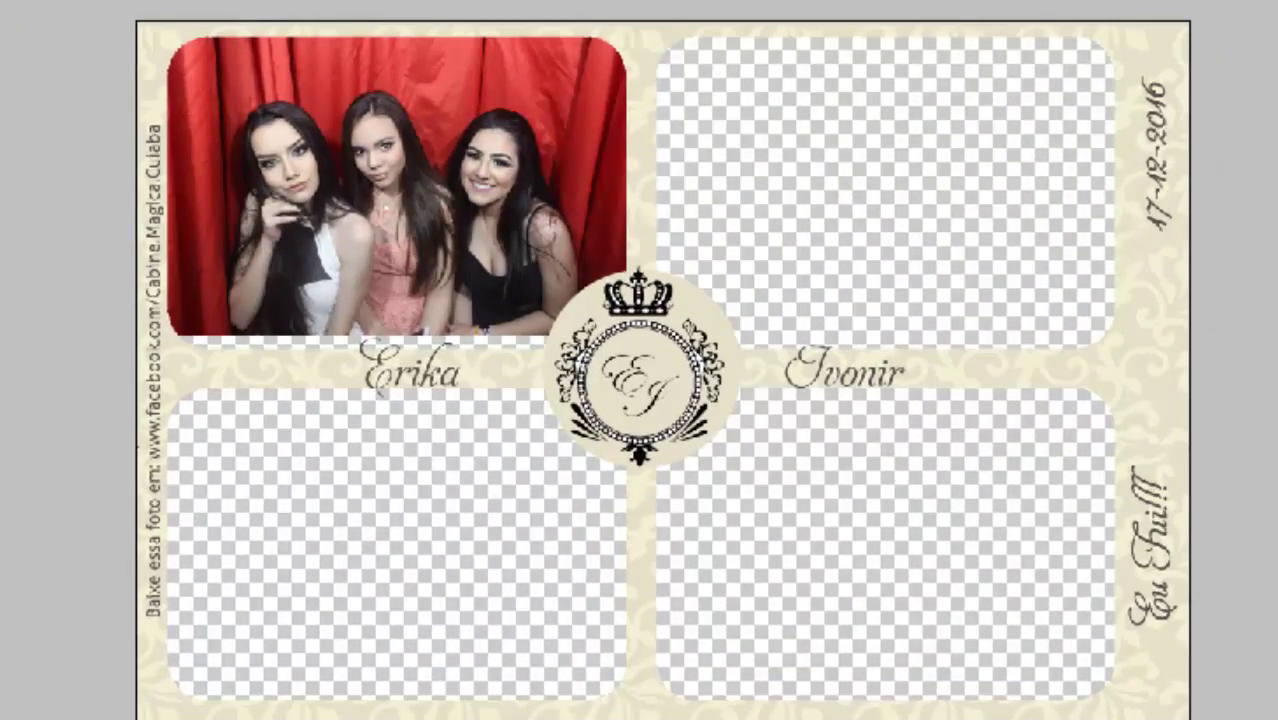
Nudge the group photo slightly down inside the upper-left opening of the wedding artwork.
{"action": "key", "text": "Delete"}
{"action": "key", "text": "ctrl+z"}
{"action": "key", "text": "ctrl+z"}
{"action": "key", "text": "ctrl+z"}
{"action": "key", "text": "ctrl+z"}
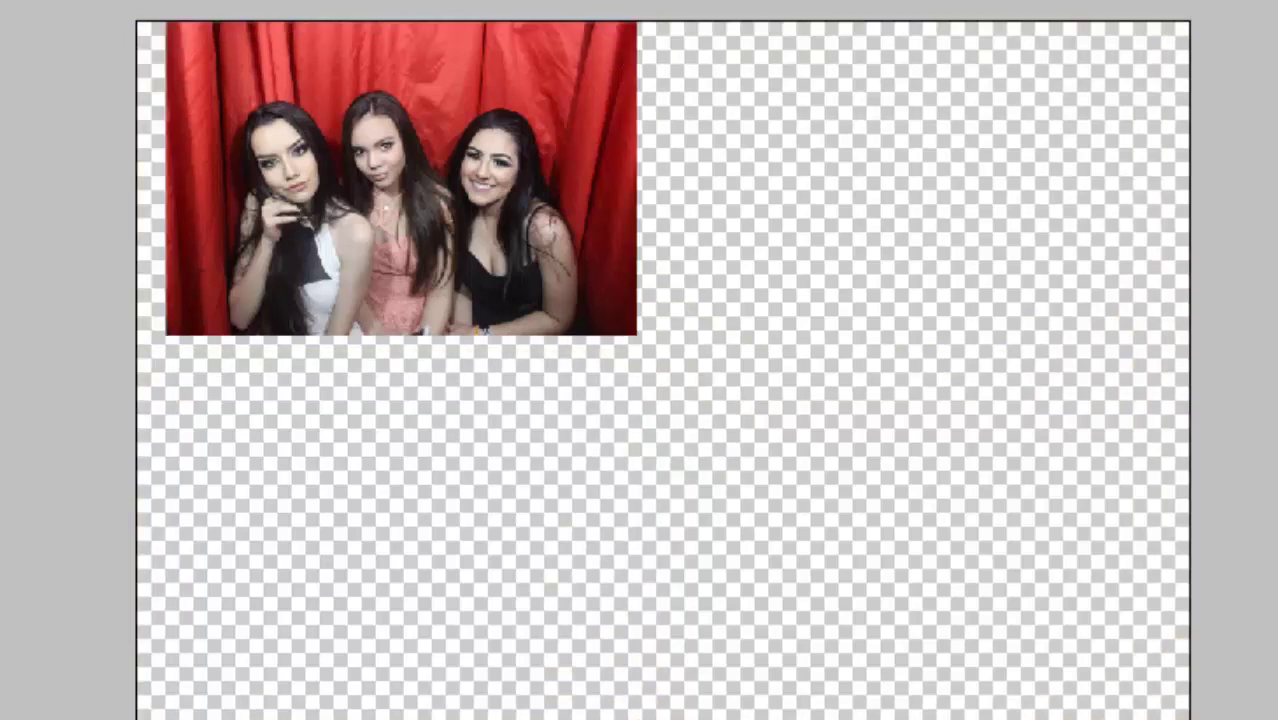
{"action": "key", "text": "ctrl+z"}
{"action": "left_click", "coordinate": [1214, 590]}
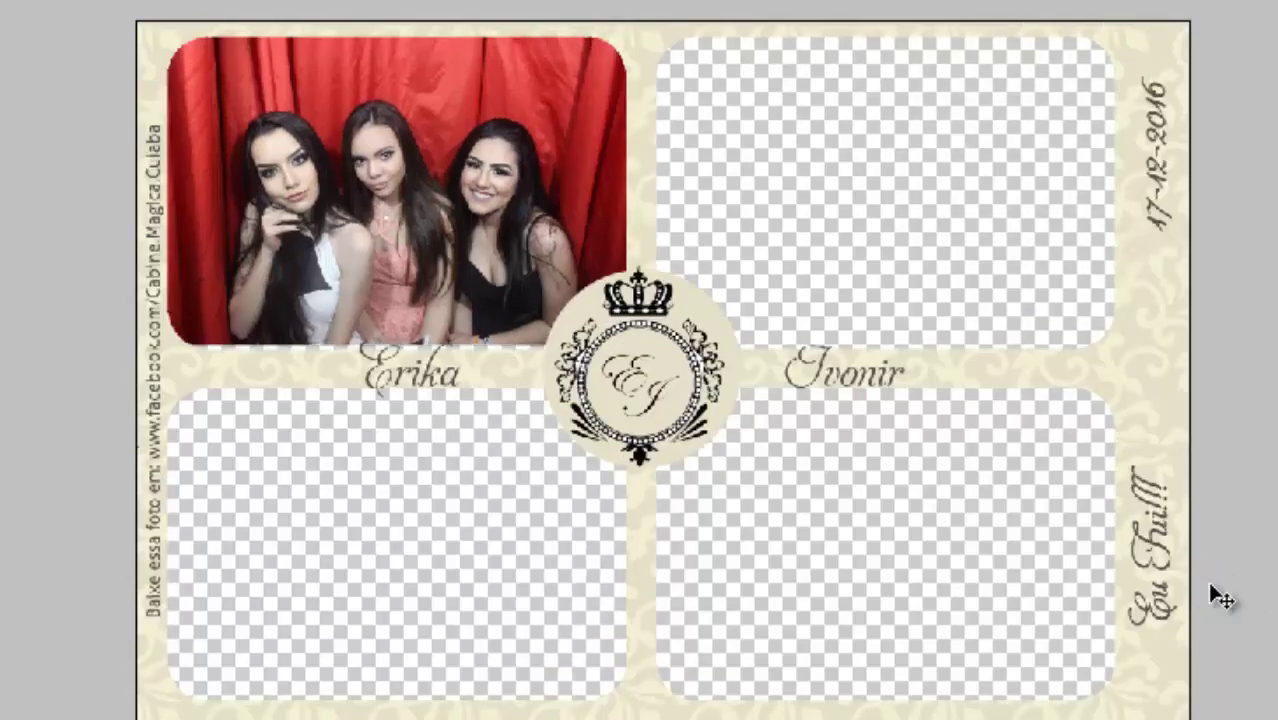
{"action": "left_click_drag", "start_coordinate": [1214, 592], "coordinate": [1210, 593]}
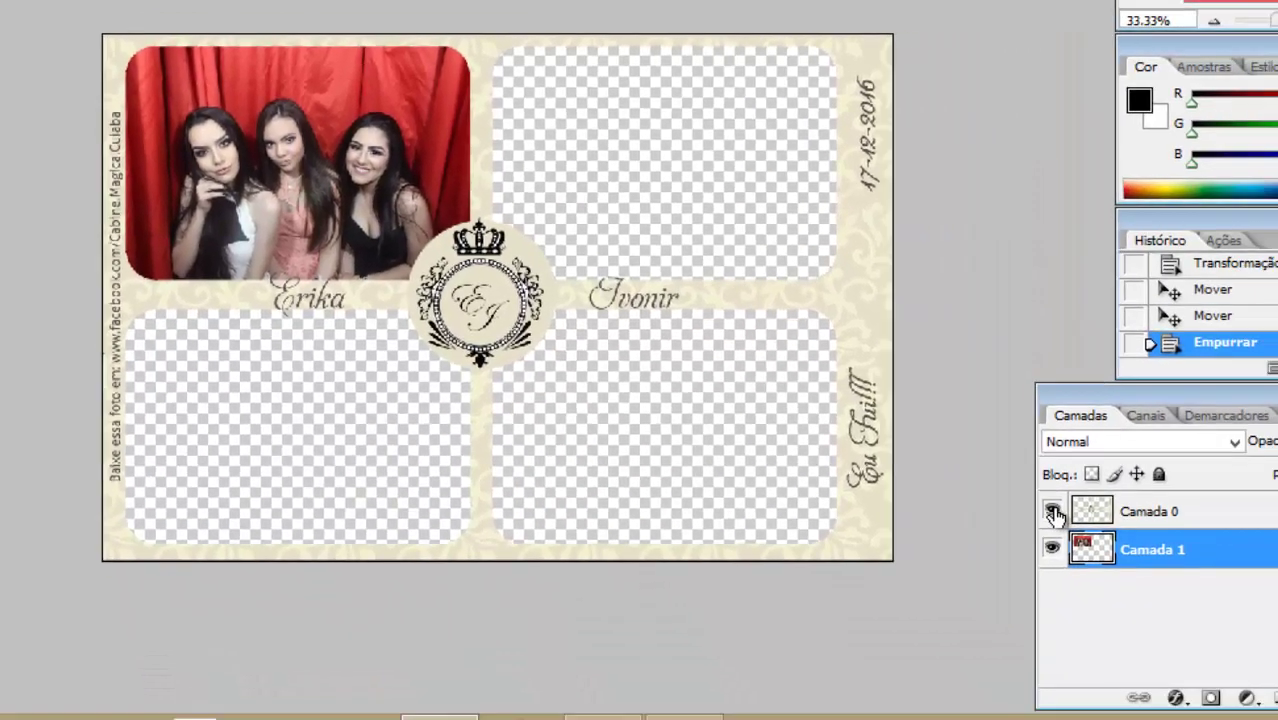
Toggle the visibility of the frame layer Camada 0 to compare the photo with and without the overlay.
{"action": "left_click", "coordinate": [982, 483]}
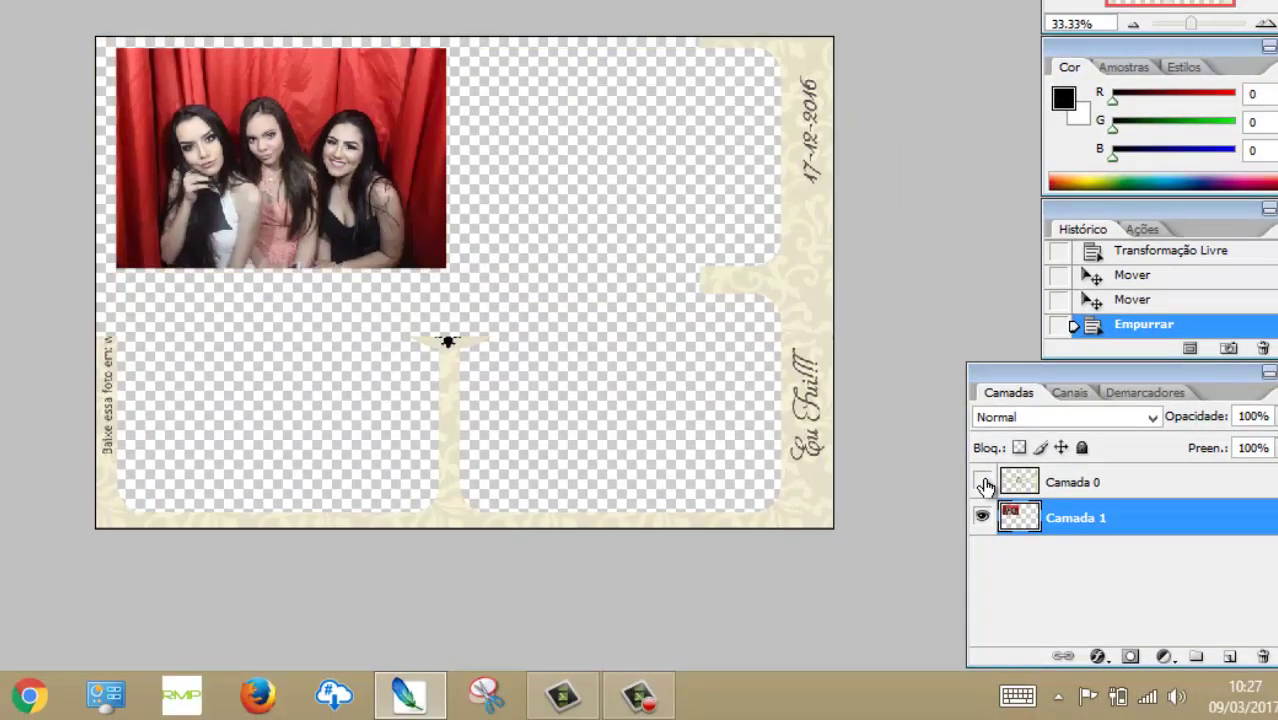
{"action": "left_click", "coordinate": [984, 485]}
{"action": "left_click", "coordinate": [984, 485]}
{"action": "left_click", "coordinate": [984, 485]}
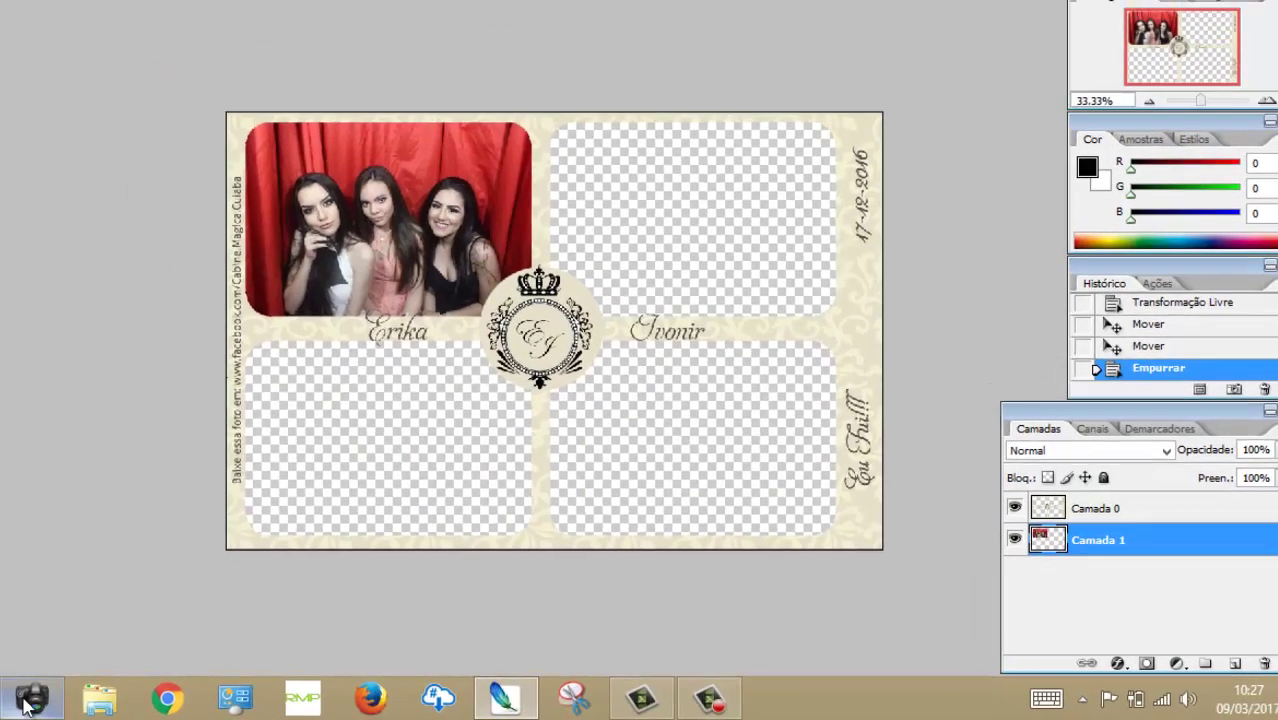
Switch to DSLR Remote Pro and import the couple's wedding PNG from the Artes folder as the layout overlay.
{"action": "left_click", "coordinate": [208, 700]}
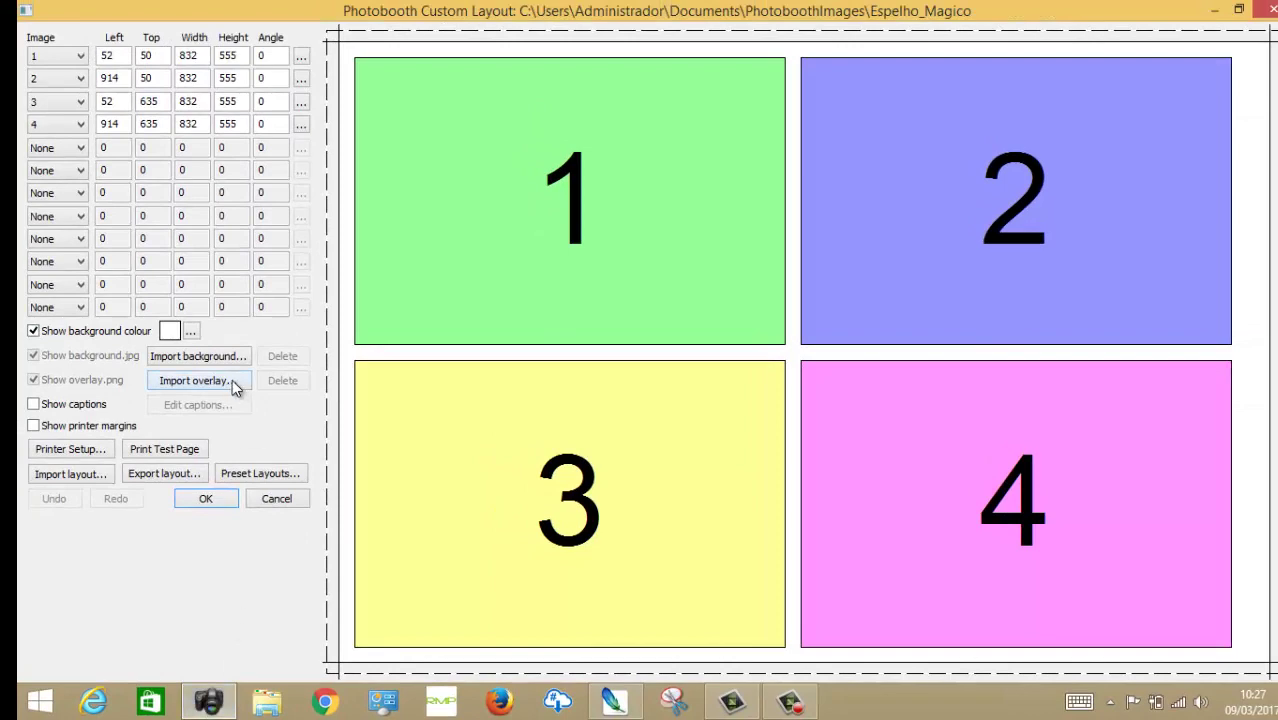
{"action": "left_click", "coordinate": [232, 380]}
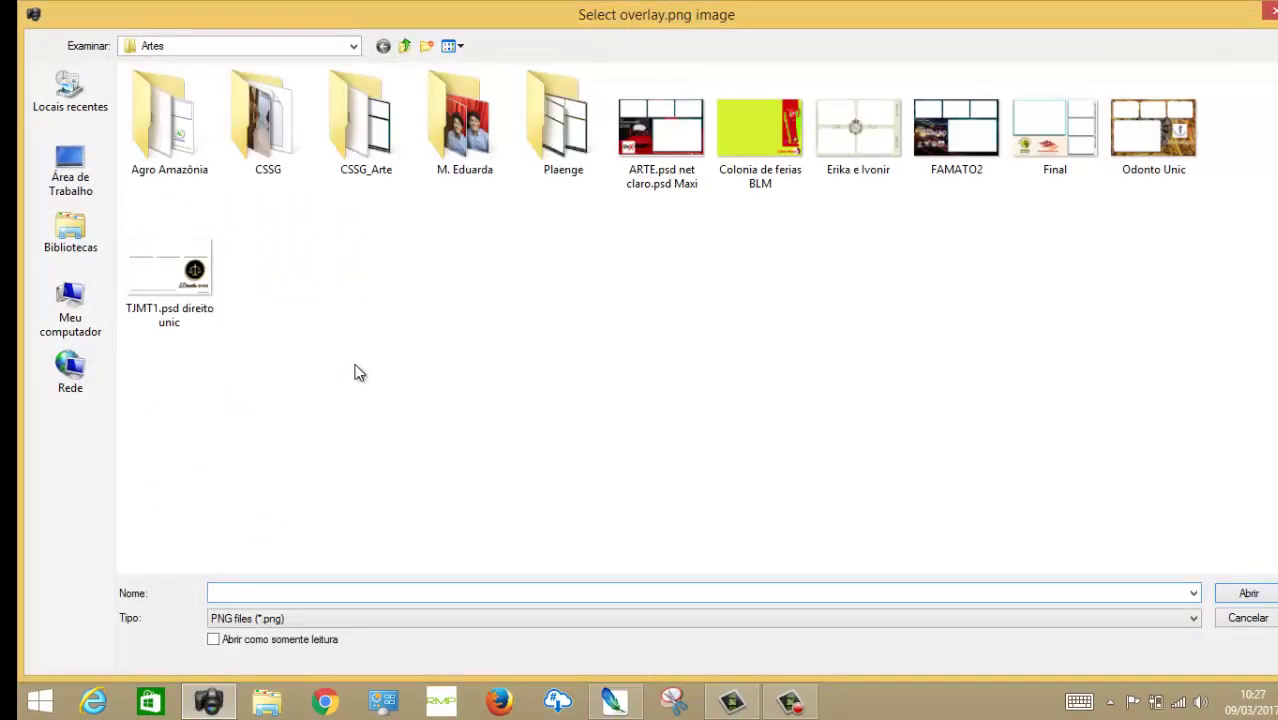
{"action": "left_click", "coordinate": [881, 149]}
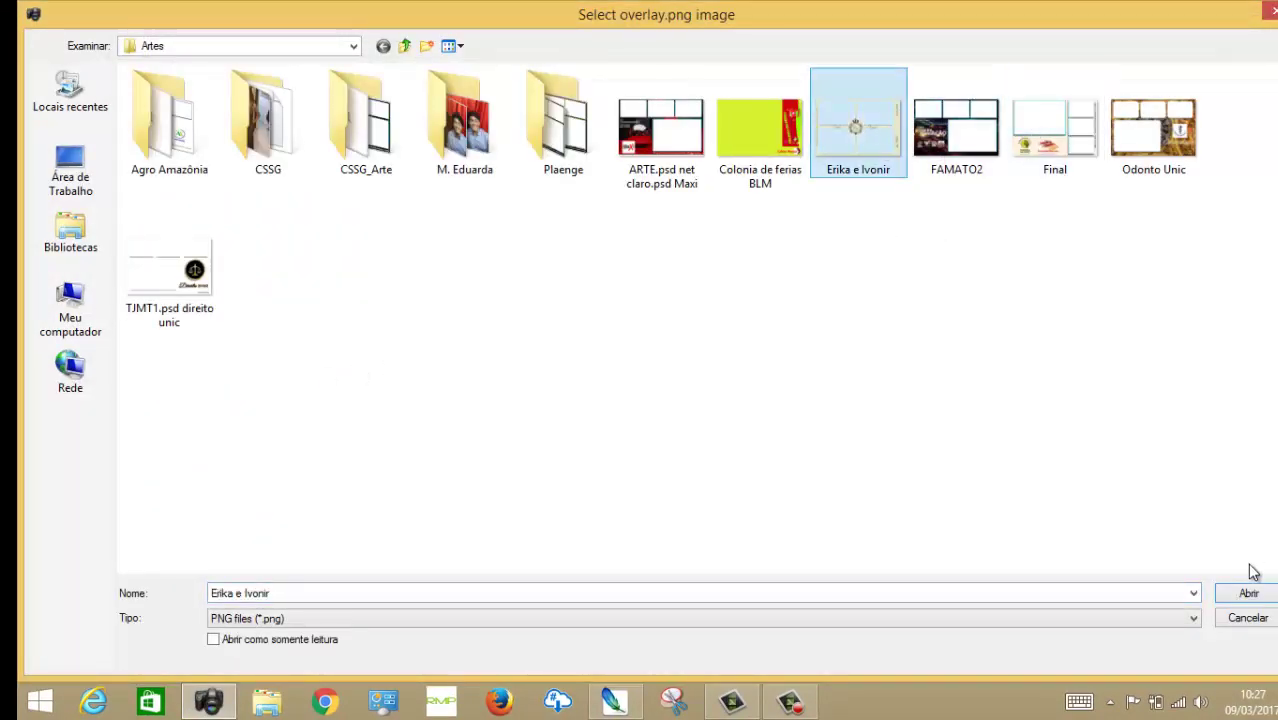
{"action": "left_click", "coordinate": [1243, 594]}
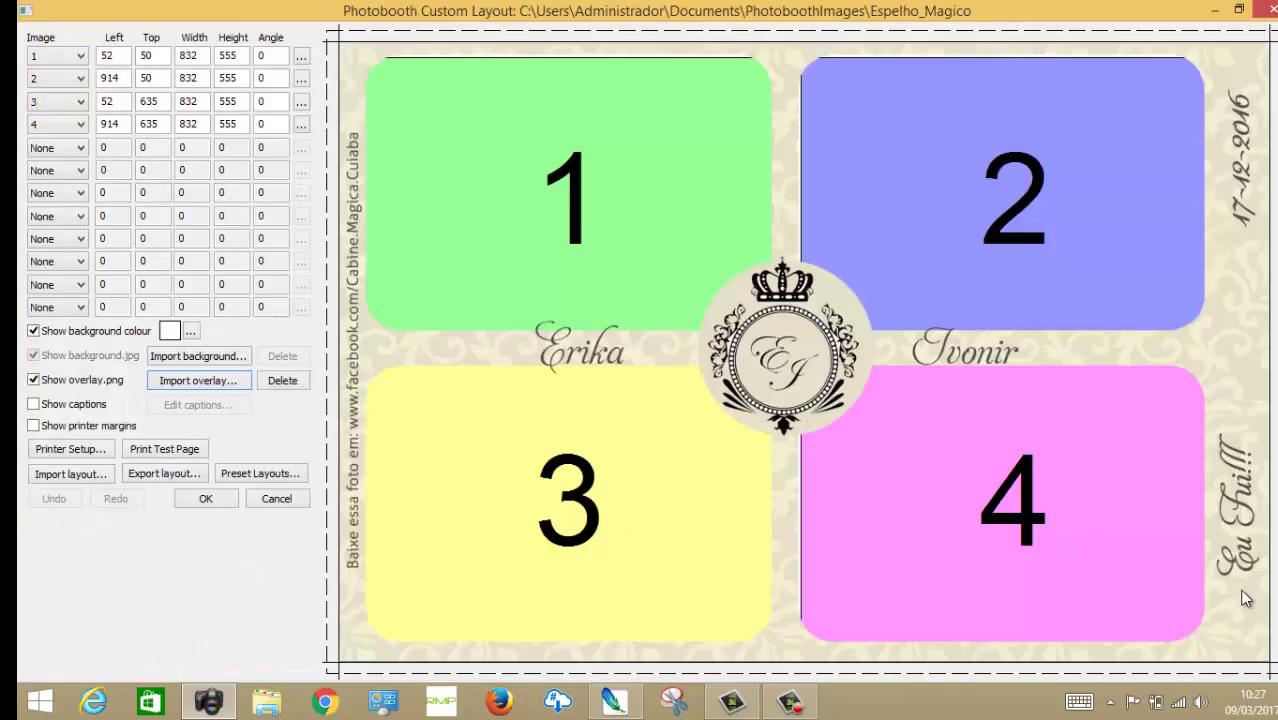
Move photo 1 up in the print layout to a top position of 43.
{"action": "left_click", "coordinate": [698, 205]}
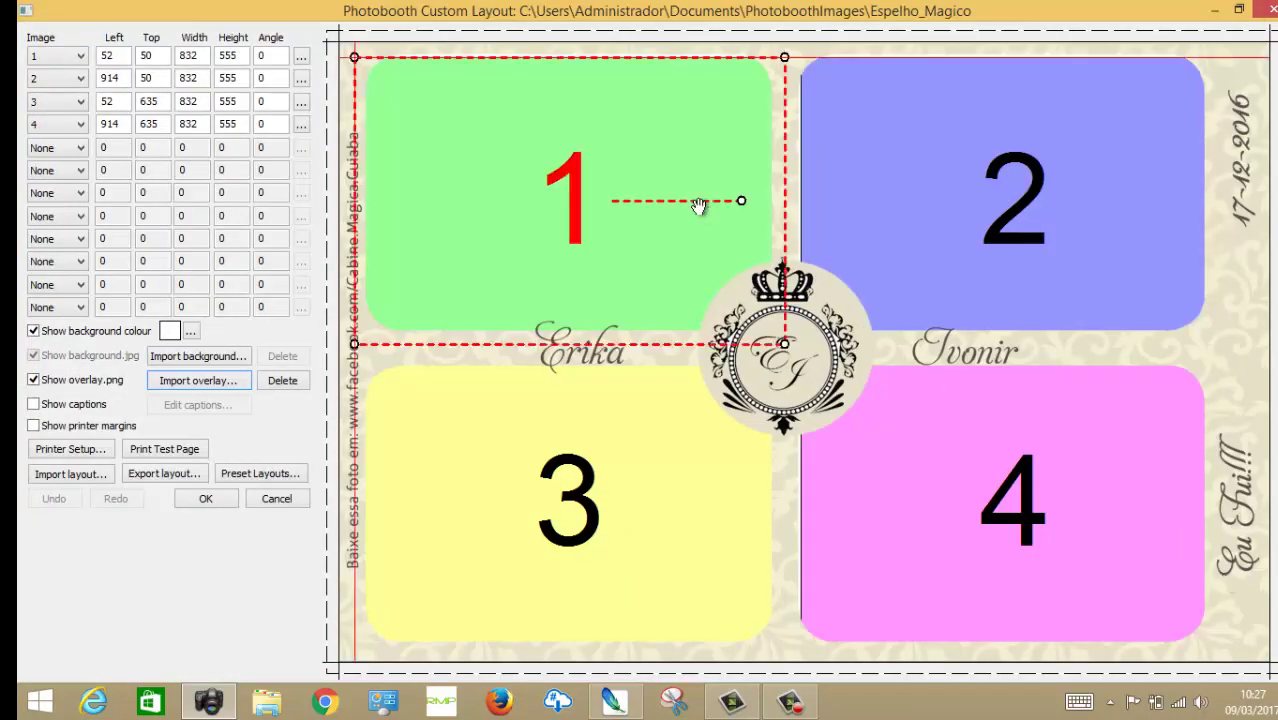
{"action": "key", "text": "Up"}
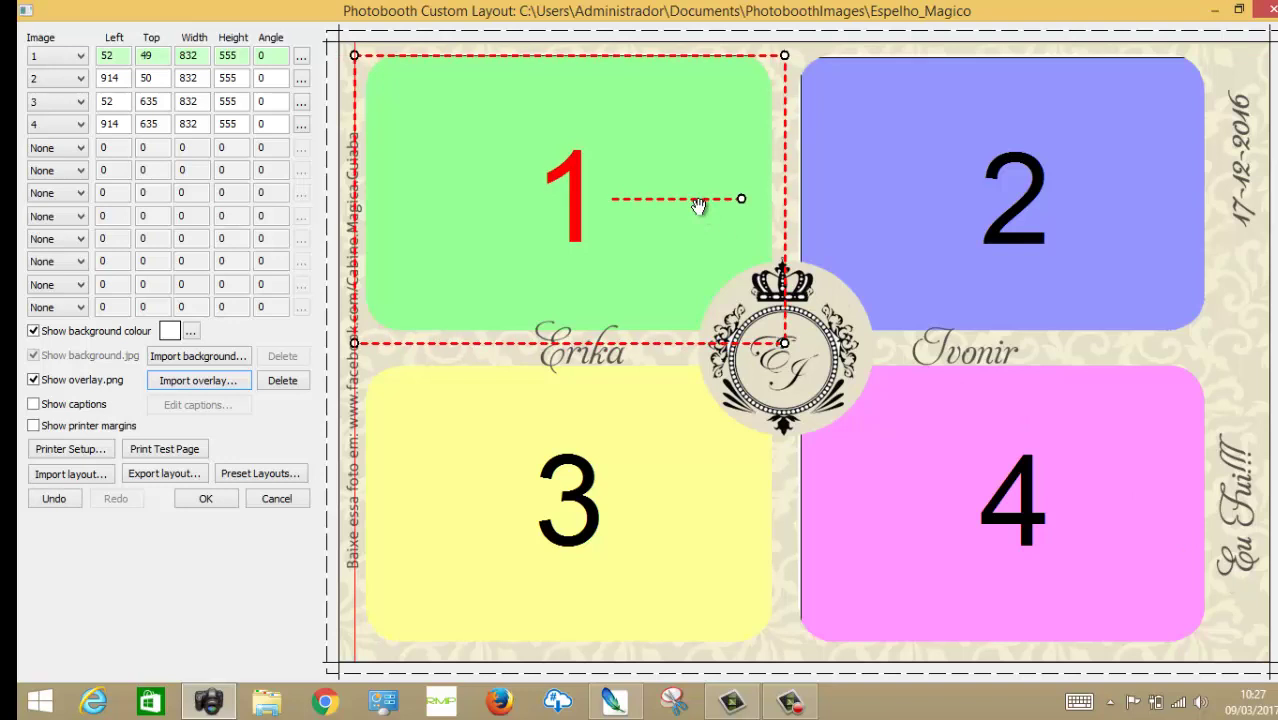
{"action": "key", "text": "Up"}
{"action": "key", "text": "Up"}
{"action": "key", "text": "Up"}
{"action": "key", "text": "Up"}
{"action": "key", "text": "Up"}
{"action": "key", "text": "Up"}
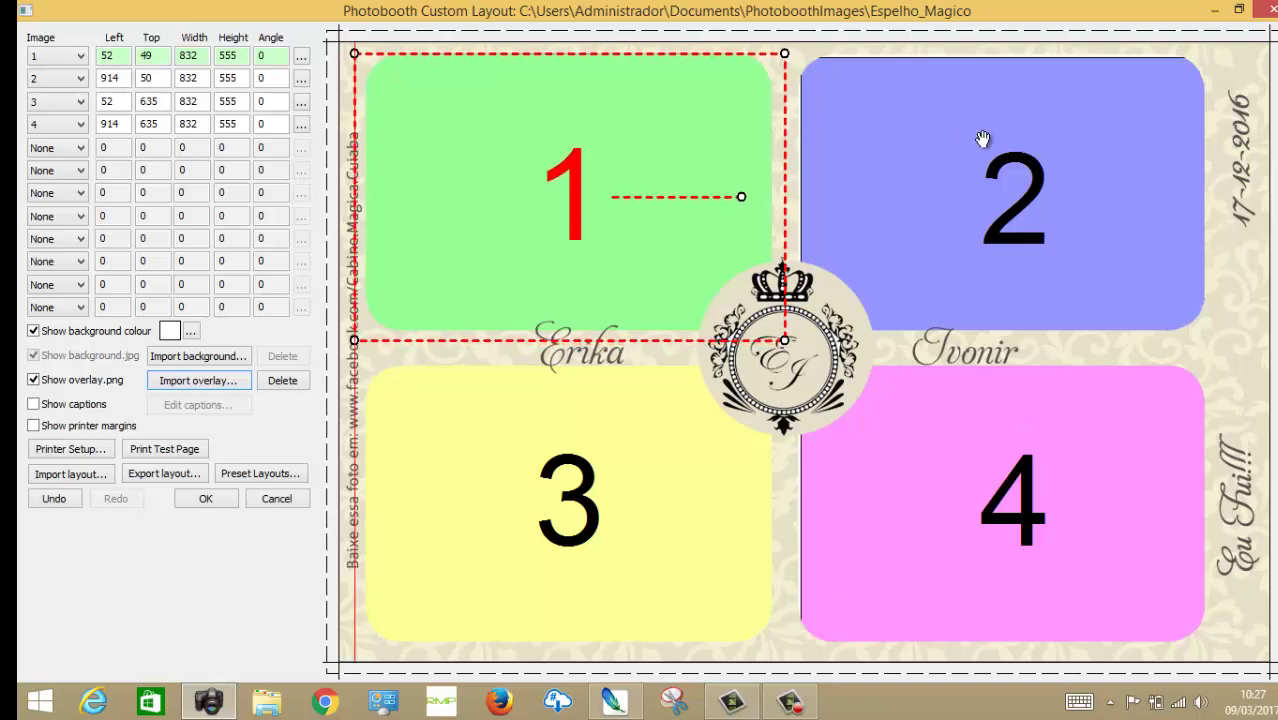
Move photo 2 up in the print layout to a top position of 44, then deselect it.
{"action": "left_click", "coordinate": [983, 138]}
{"action": "key", "text": "Up"}
{"action": "key", "text": "Up"}
{"action": "key", "text": "Up"}
{"action": "key", "text": "Up"}
{"action": "key", "text": "Up"}
{"action": "key", "text": "Up"}
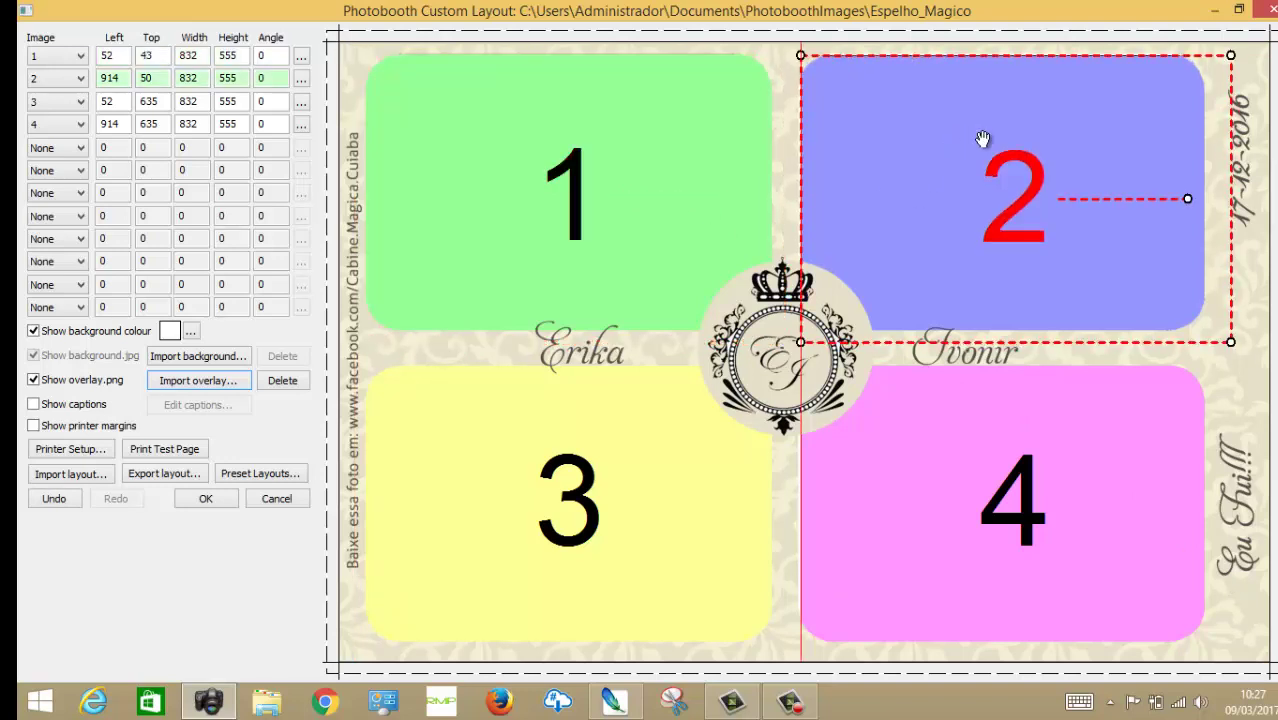
{"action": "key", "text": "Up"}
{"action": "key", "text": "Up"}
{"action": "key", "text": "Up"}
{"action": "key", "text": "Up"}
{"action": "key", "text": "Up"}
{"action": "key", "text": "Up"}
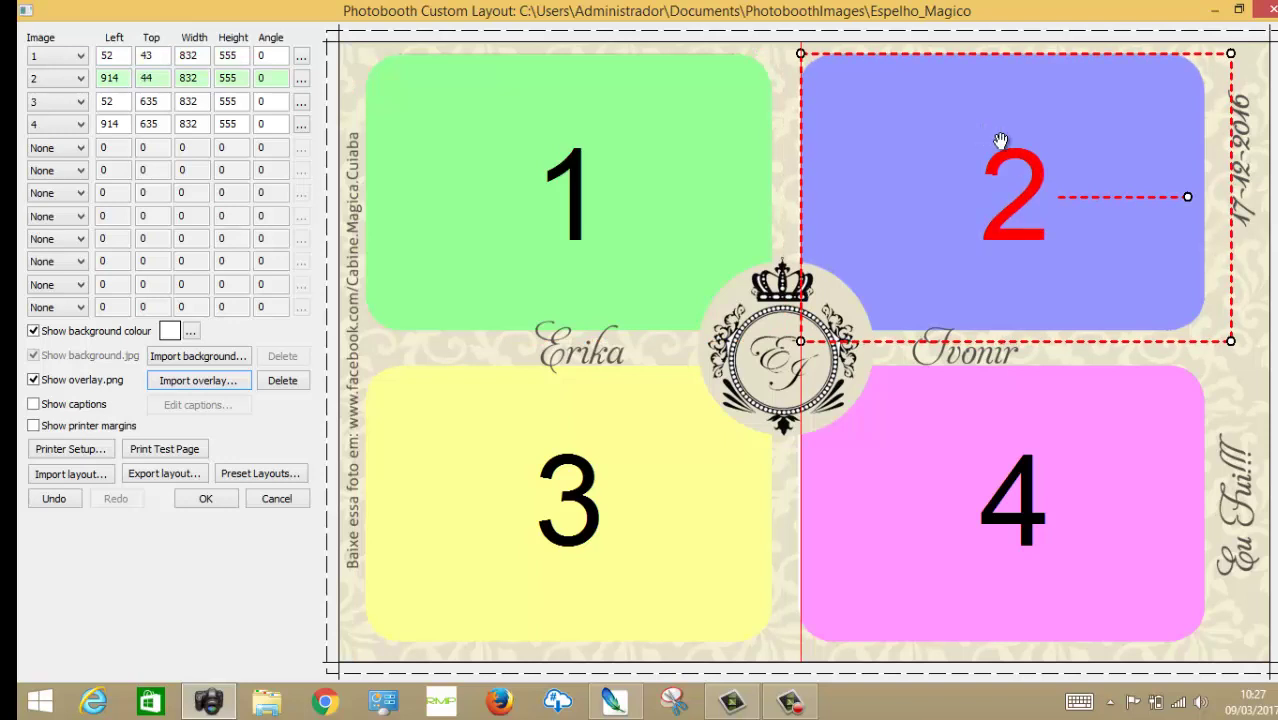
{"action": "left_click", "coordinate": [1243, 335]}
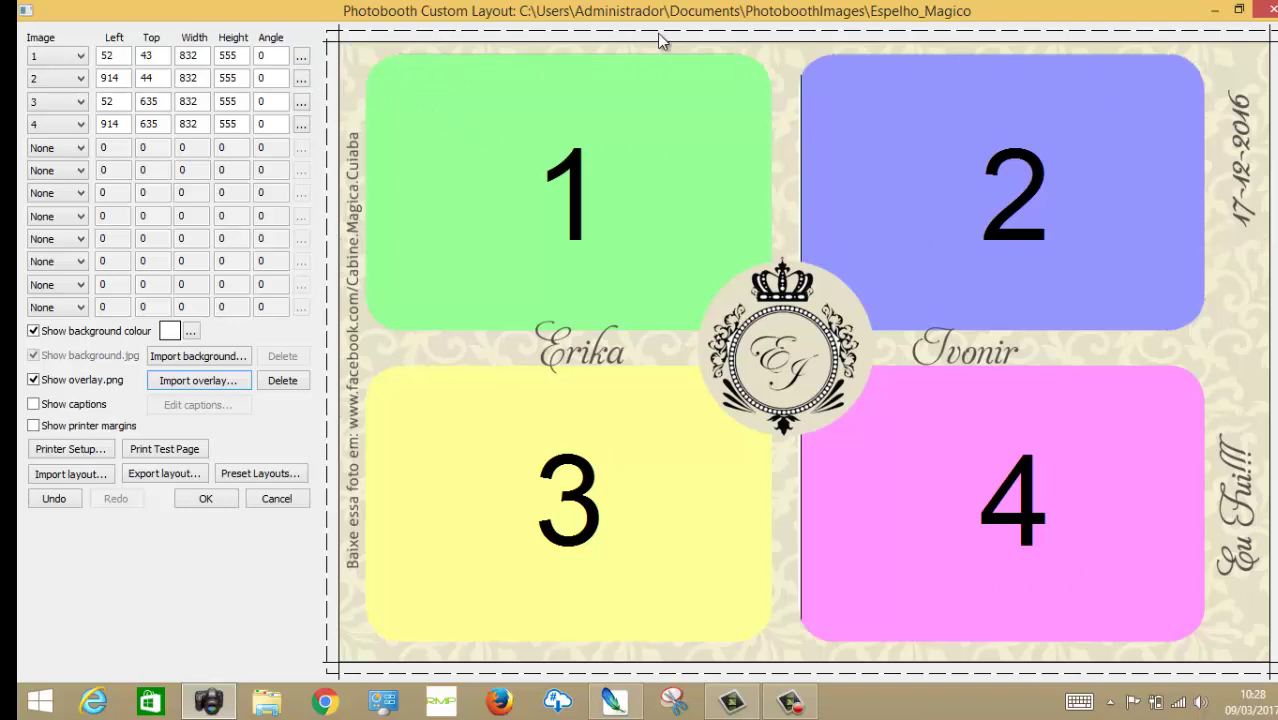
Permanently delete the overlay.png image from the print layout and switch to Photoshop.
{"action": "left_click", "coordinate": [295, 384]}
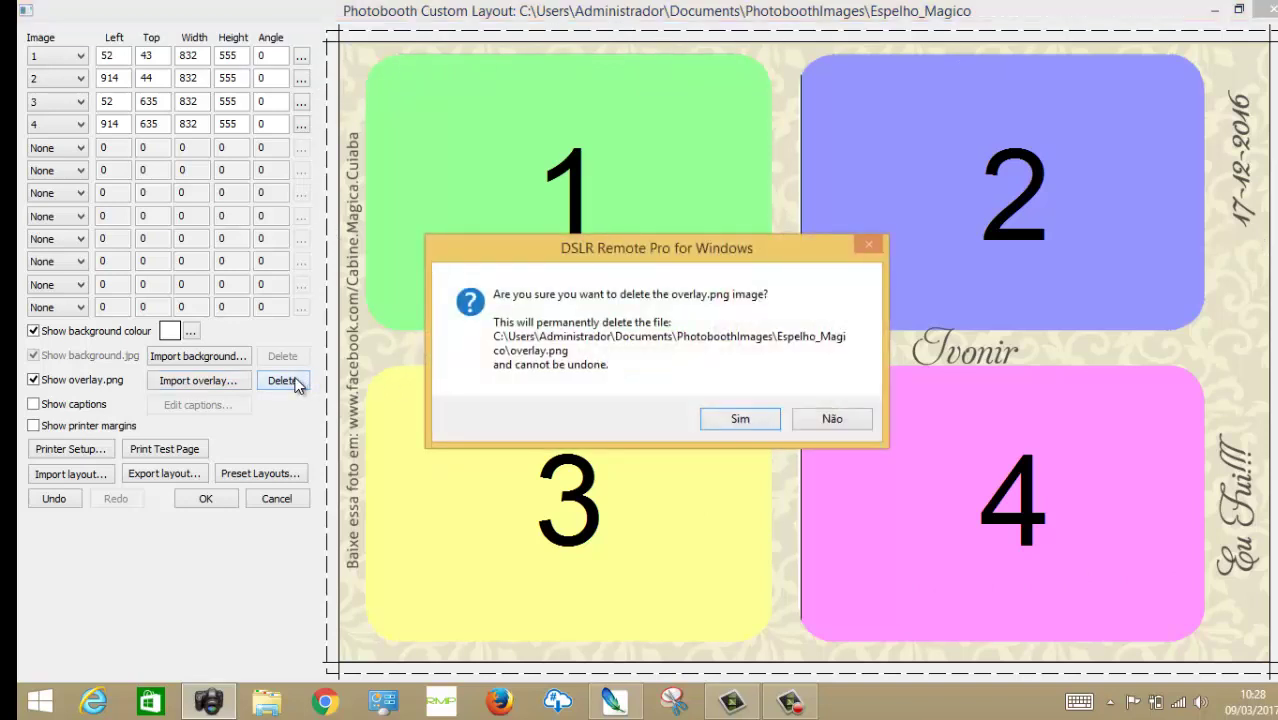
{"action": "left_click", "coordinate": [712, 420]}
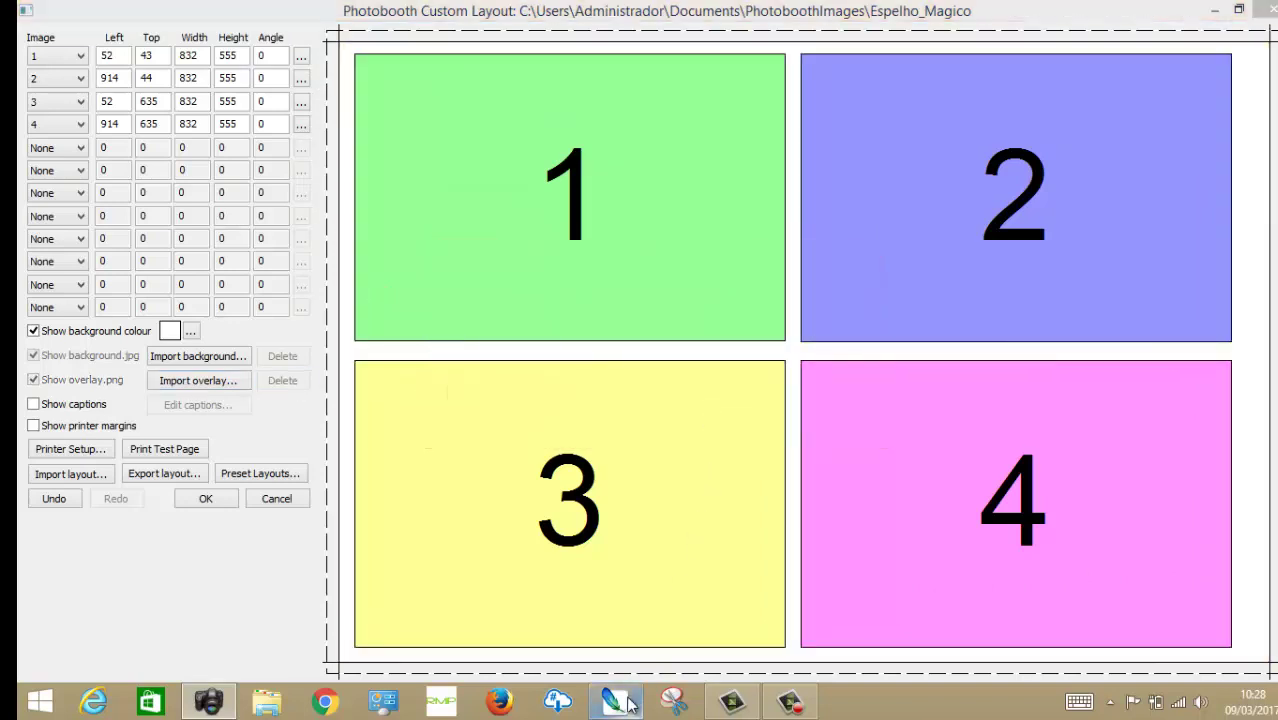
{"action": "left_click", "coordinate": [628, 702]}
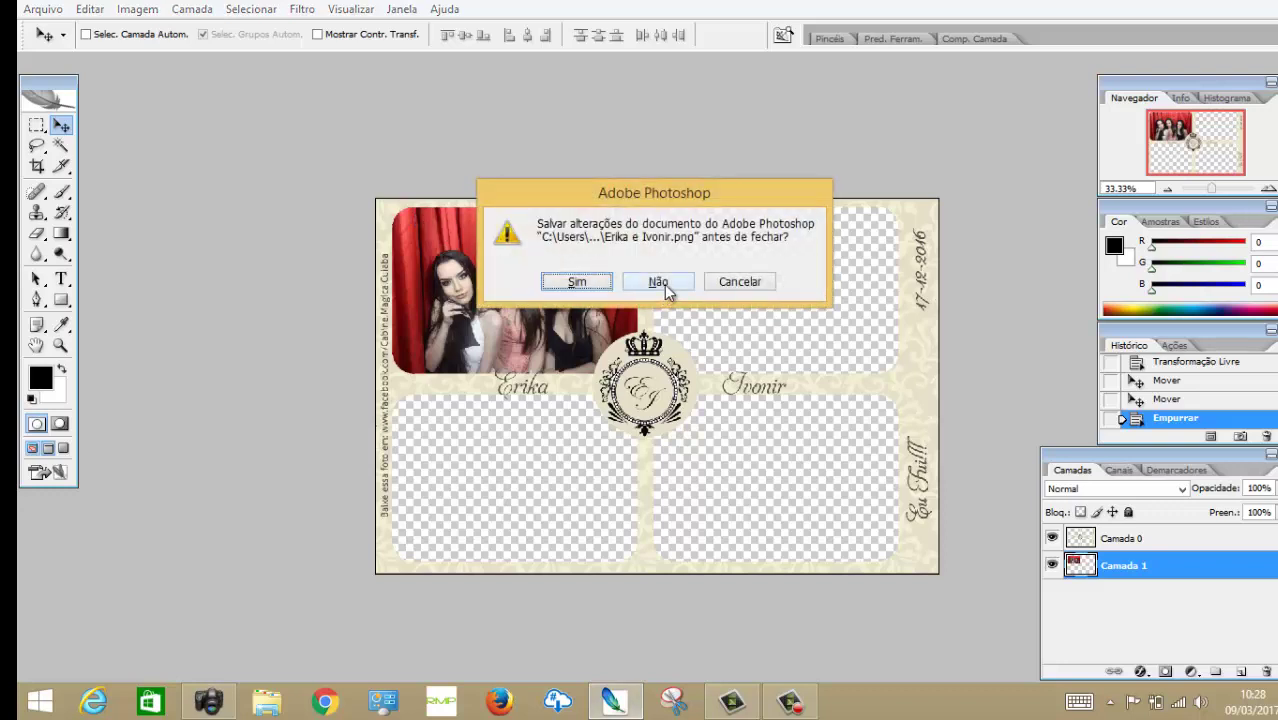
Close the wedding artwork without saving and start a new document 1800 pixels wide and 1200 pixels high.
{"action": "left_click", "coordinate": [657, 282]}
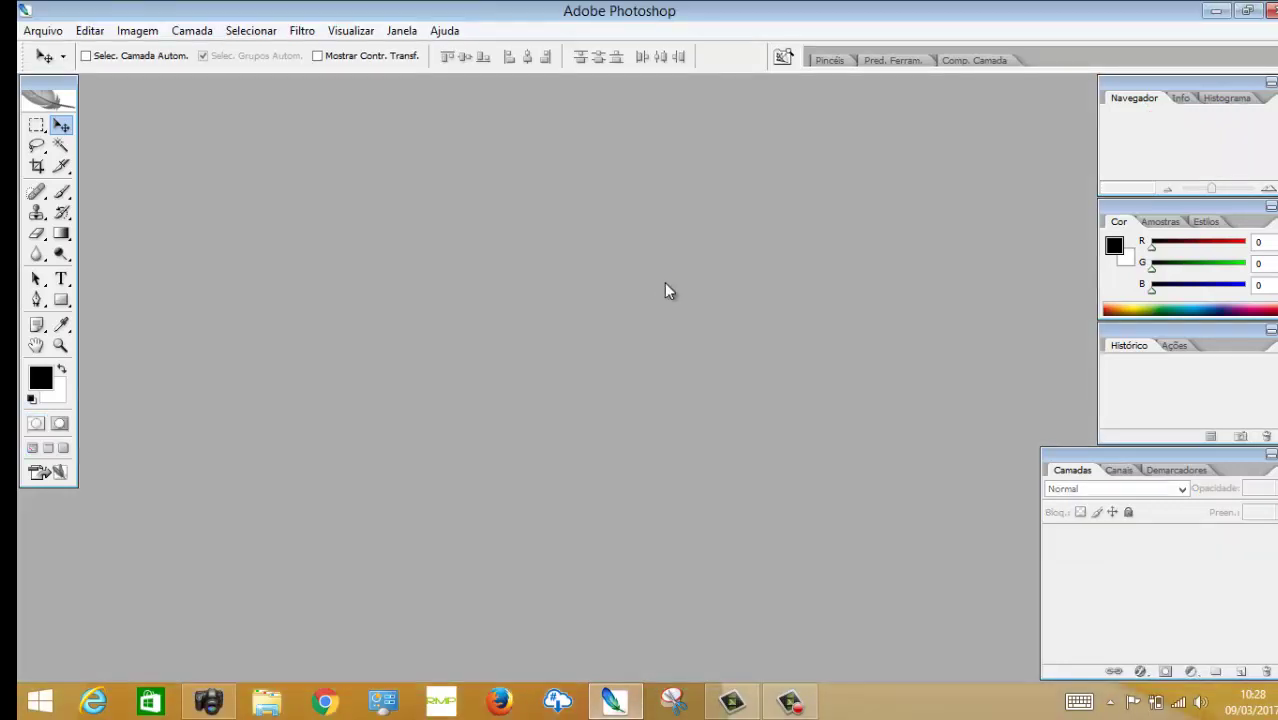
{"action": "key", "text": "ctrl+n"}
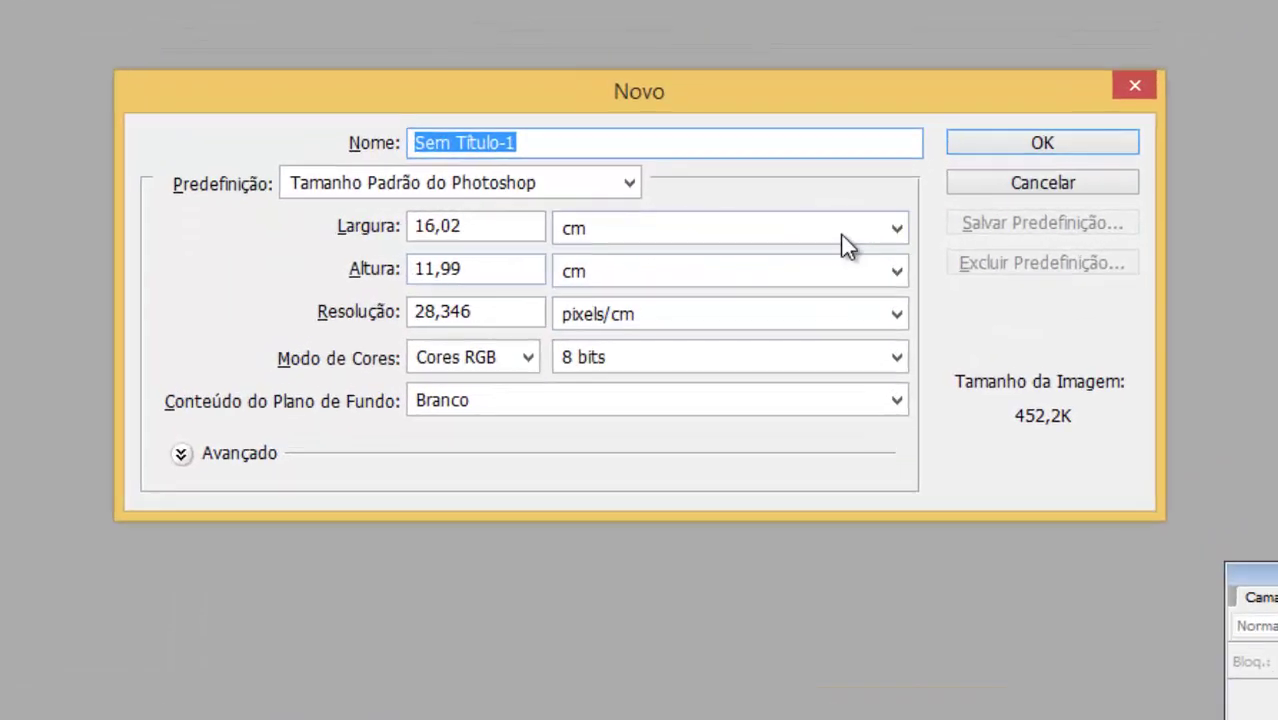
{"action": "left_click", "coordinate": [810, 229]}
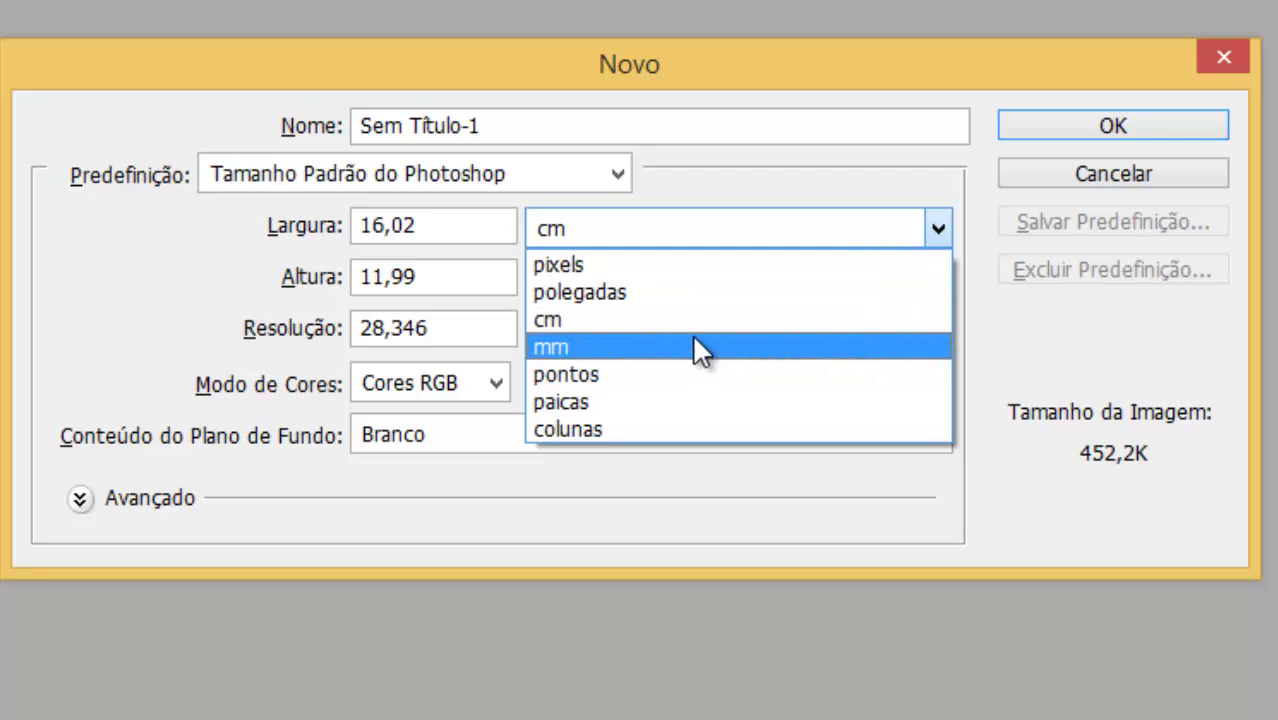
{"action": "left_click", "coordinate": [680, 270]}
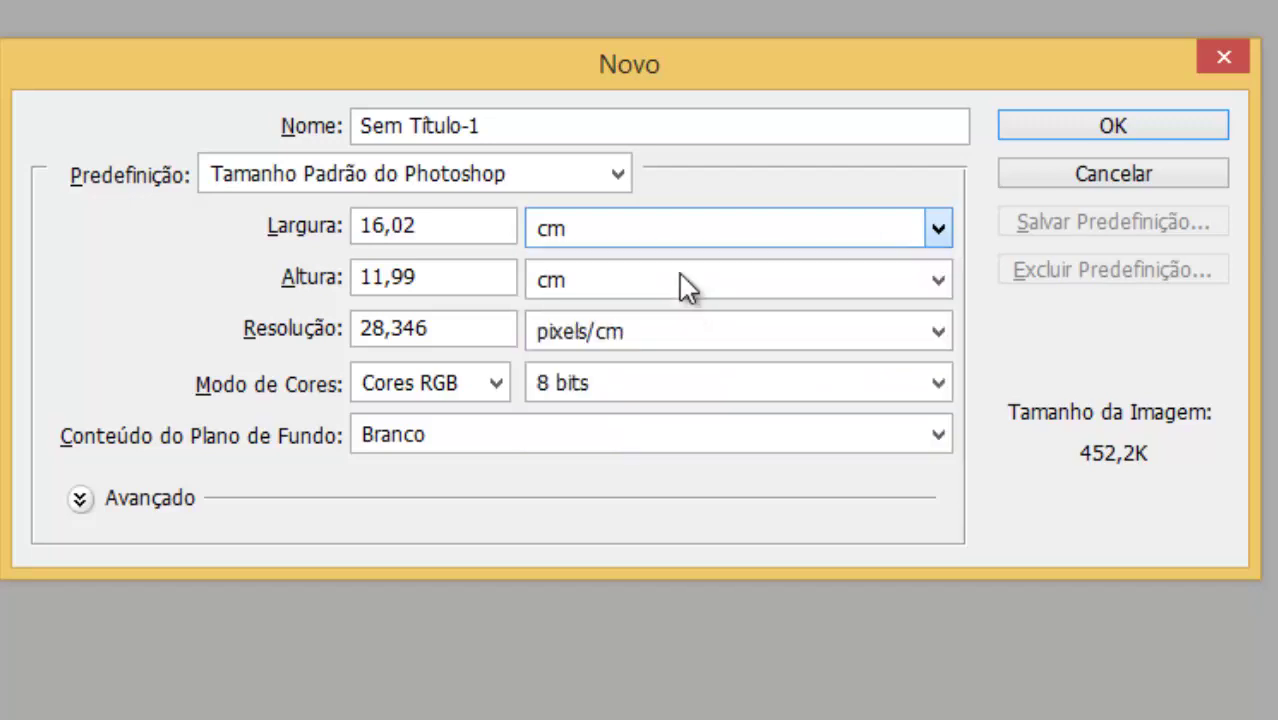
{"action": "left_click", "coordinate": [422, 234]}
{"action": "left_click_drag", "start_coordinate": [422, 234], "coordinate": [291, 251]}
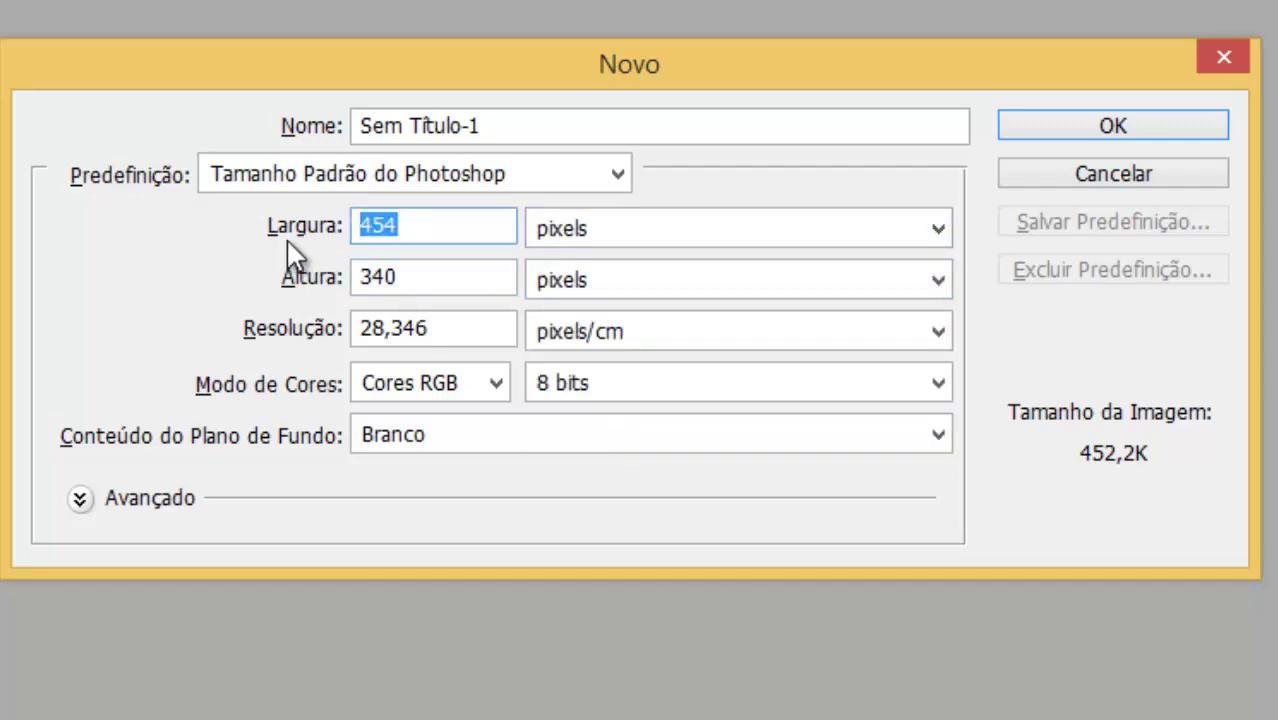
{"action": "type", "text": "1800"}
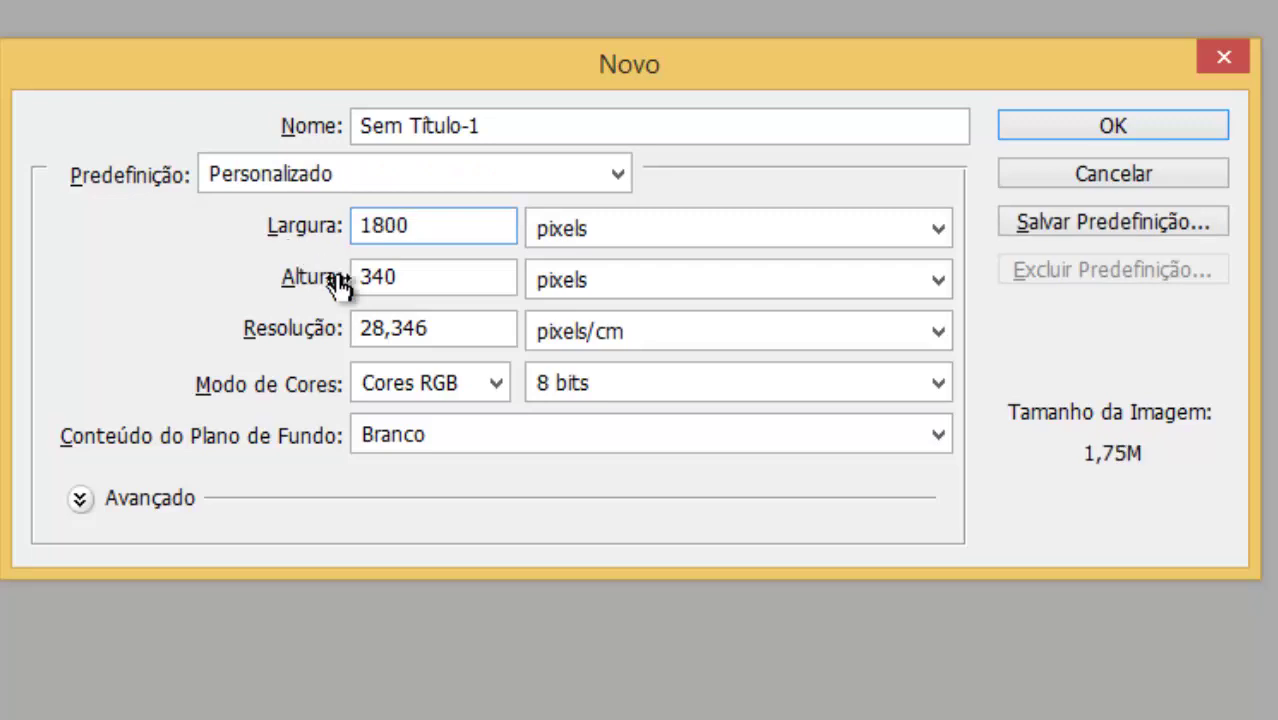
{"action": "left_click_drag", "start_coordinate": [416, 271], "coordinate": [331, 266]}
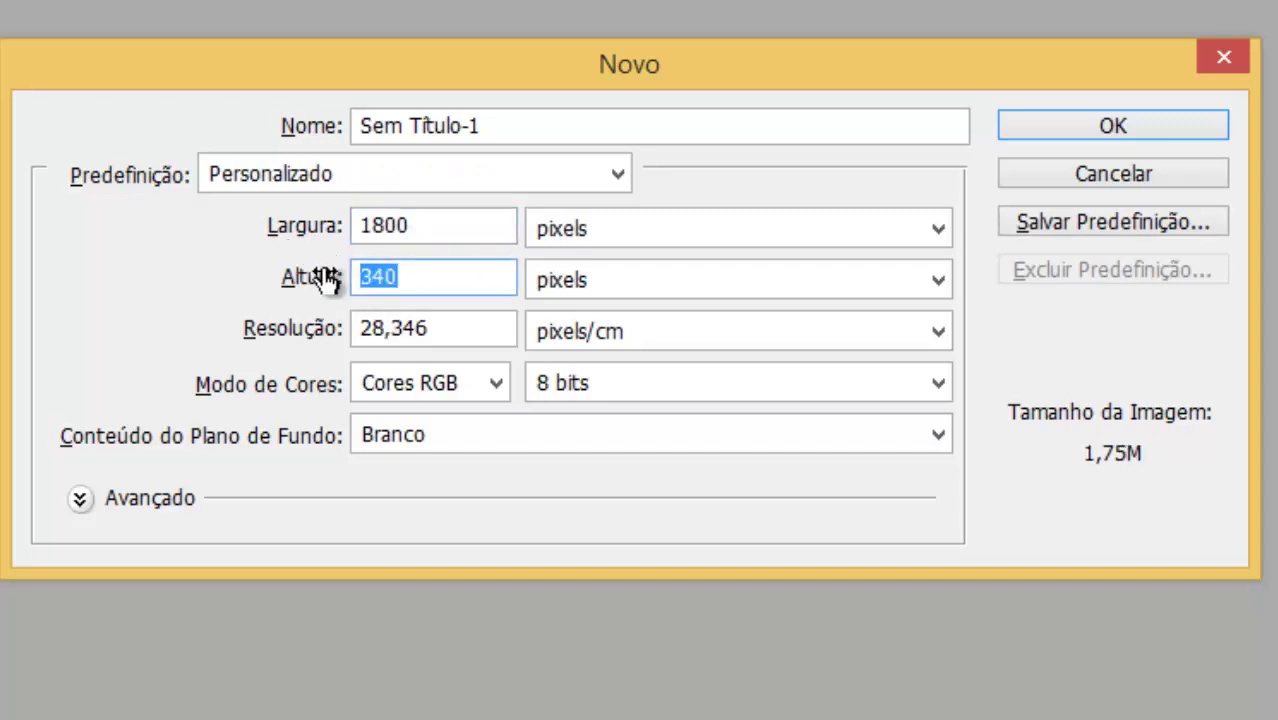
{"action": "type", "text": "1200"}
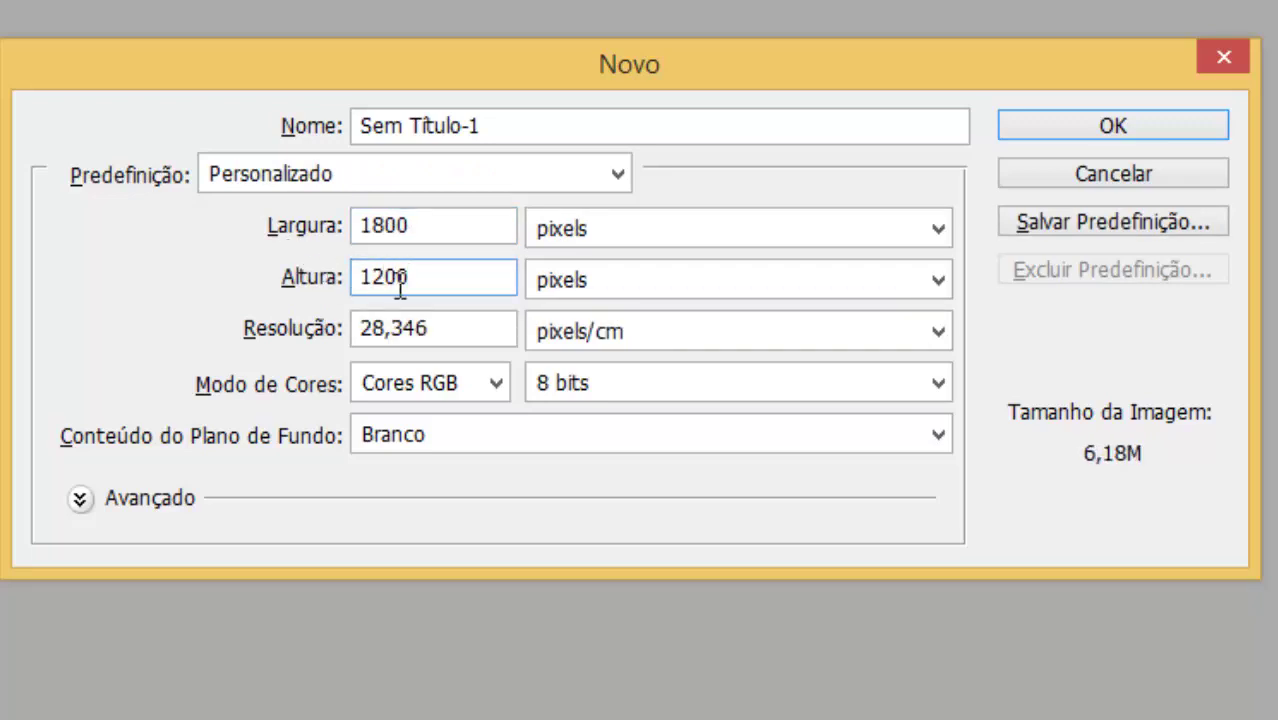
Set the new document's resolution to 300 pixels/pol and create it.
{"action": "left_click", "coordinate": [935, 335]}
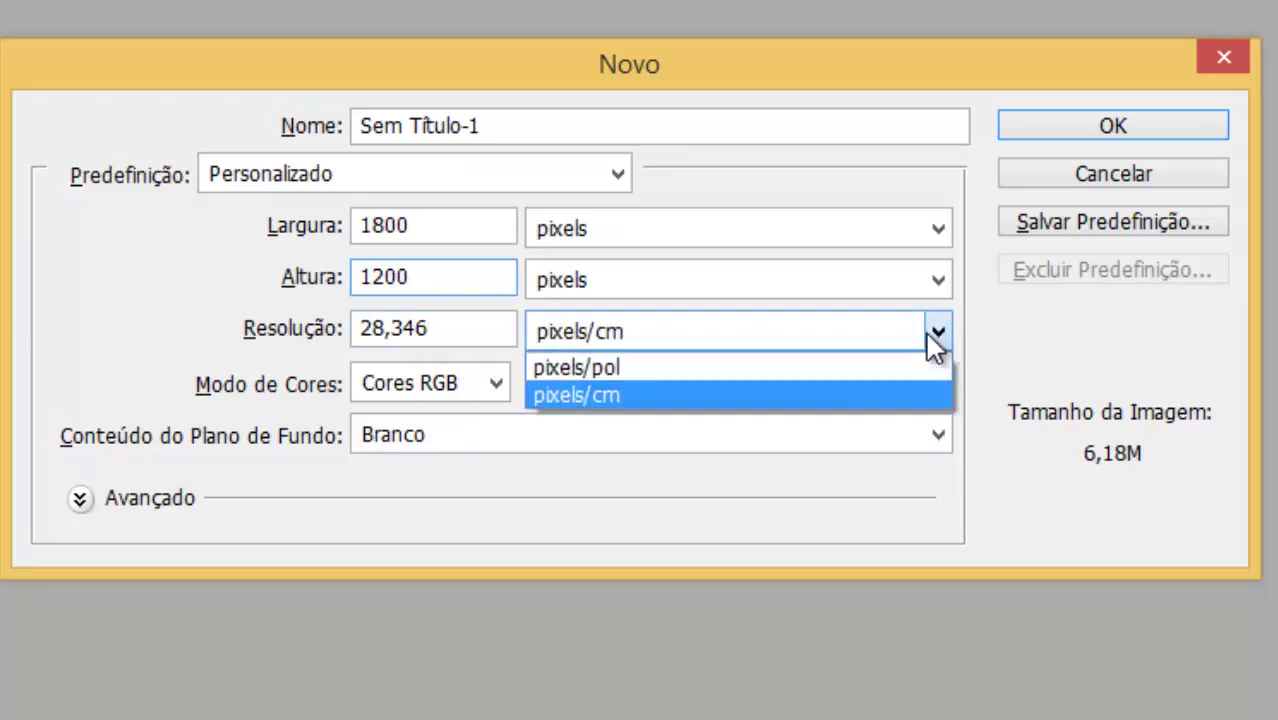
{"action": "left_click", "coordinate": [881, 362]}
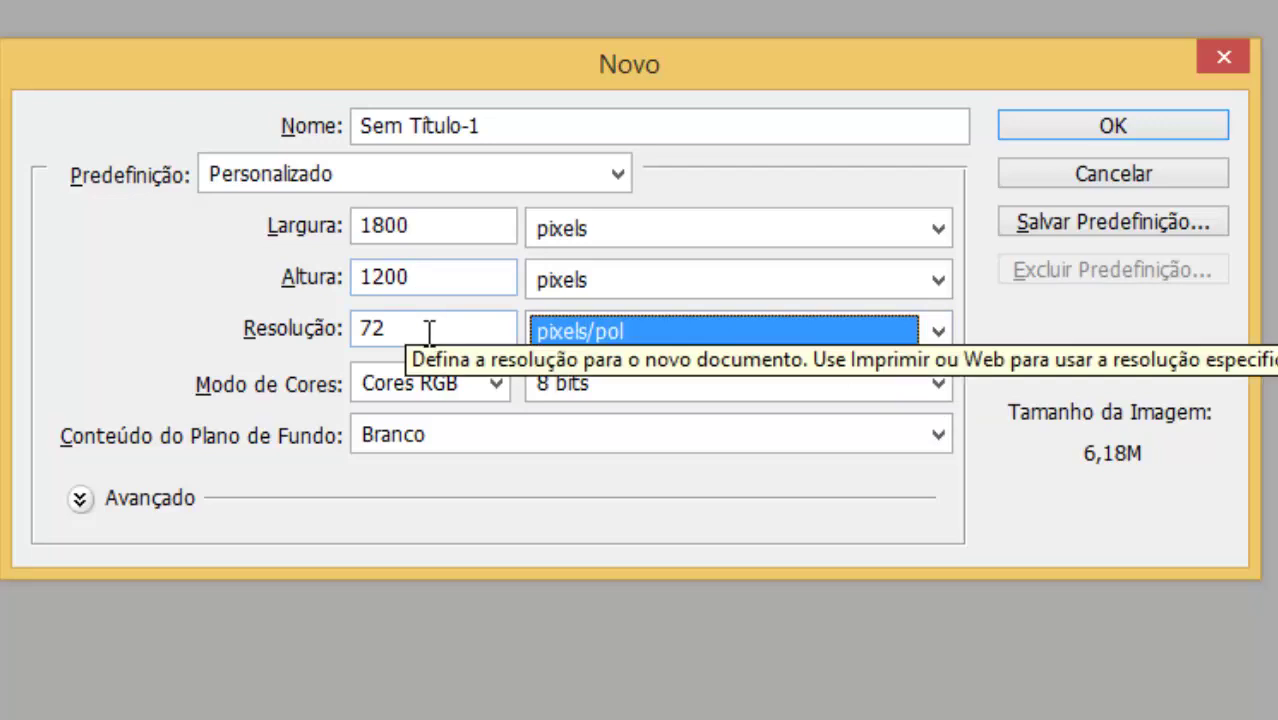
{"action": "left_click_drag", "start_coordinate": [428, 334], "coordinate": [342, 340]}
{"action": "type", "text": "300"}
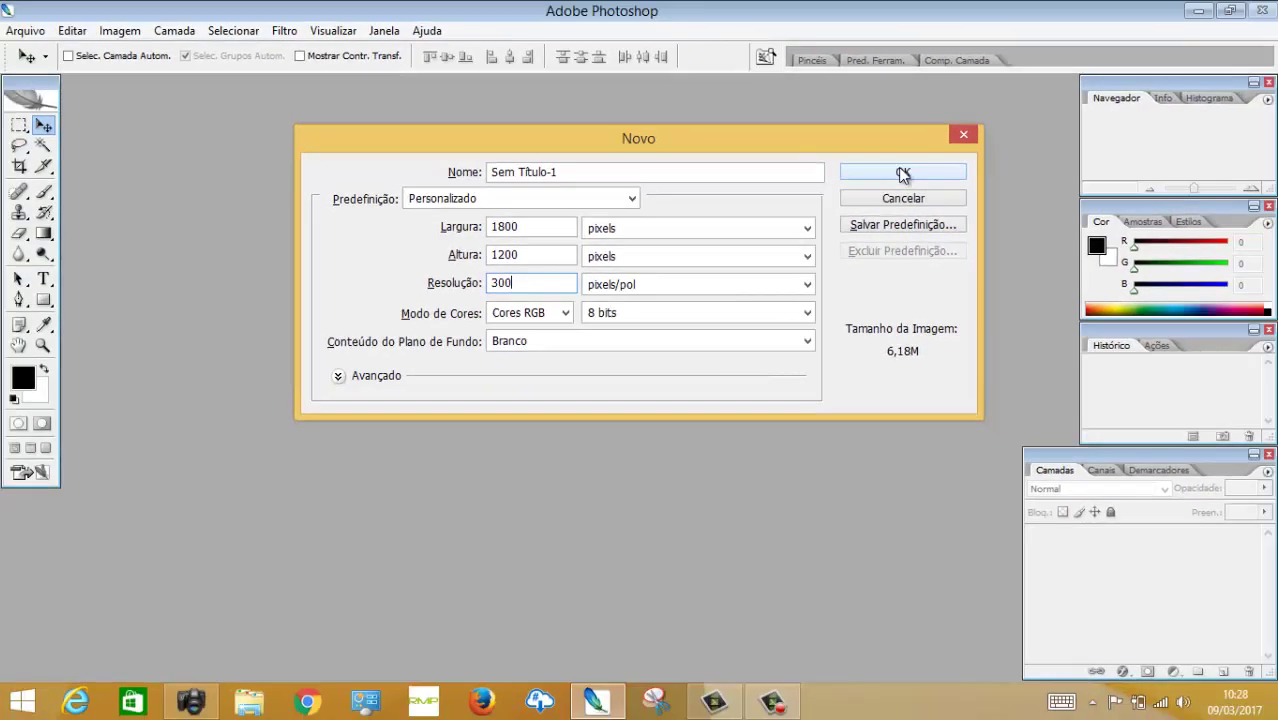
{"action": "left_click", "coordinate": [1106, 127]}
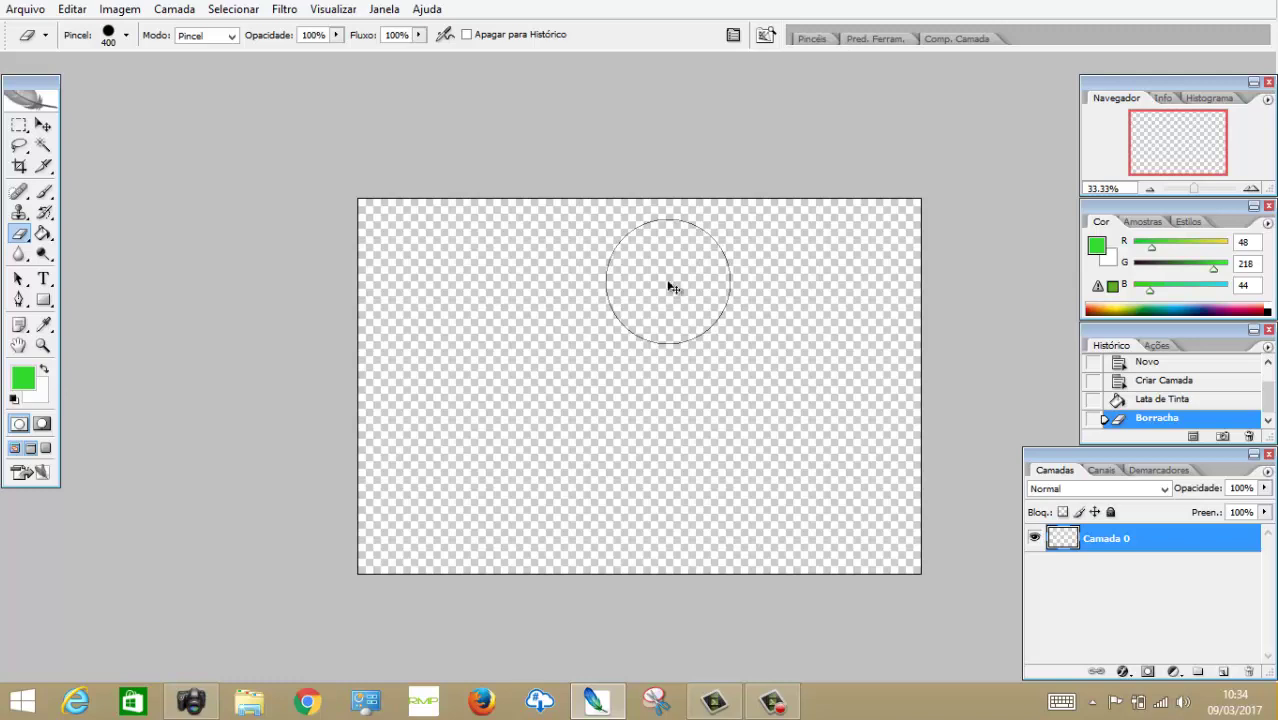
Open the green football field image 2b0a2551ec4dfe03c52acdabb956f049 from the Artes folder on the desktop.
{"action": "key", "text": "ctrl+o"}
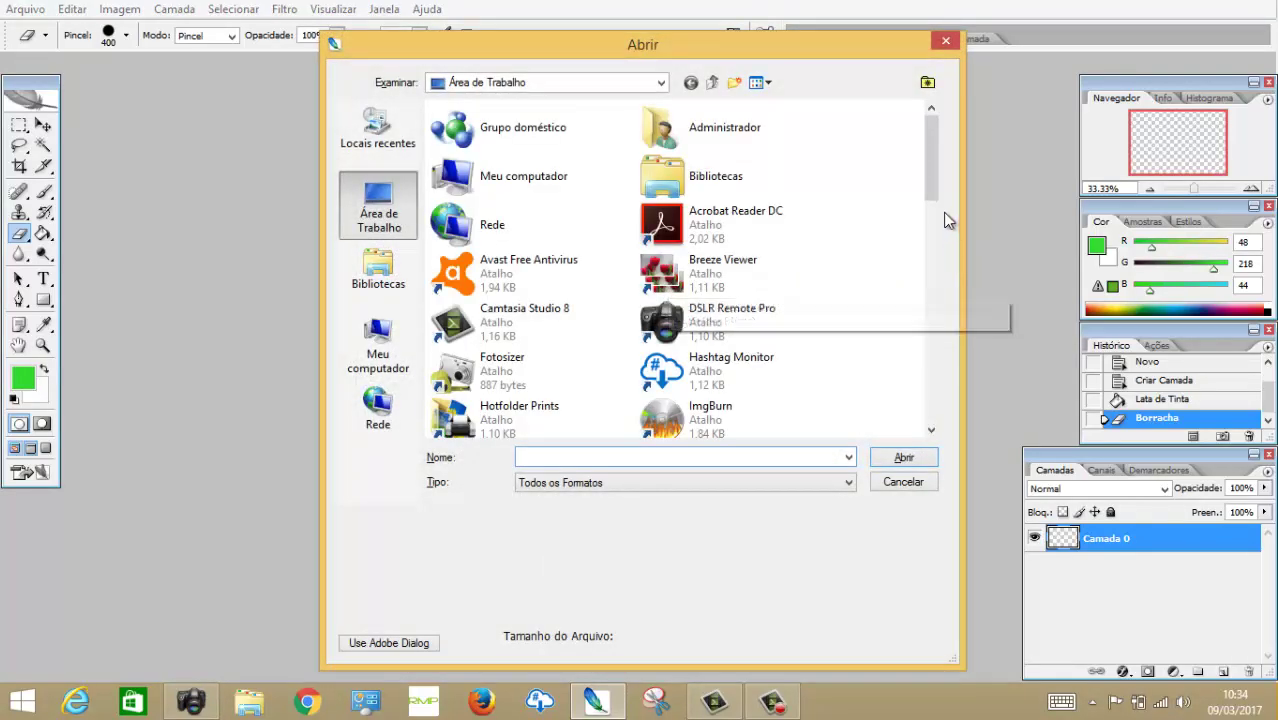
{"action": "left_click_drag", "start_coordinate": [931, 179], "coordinate": [930, 303]}
{"action": "double_click", "coordinate": [686, 372]}
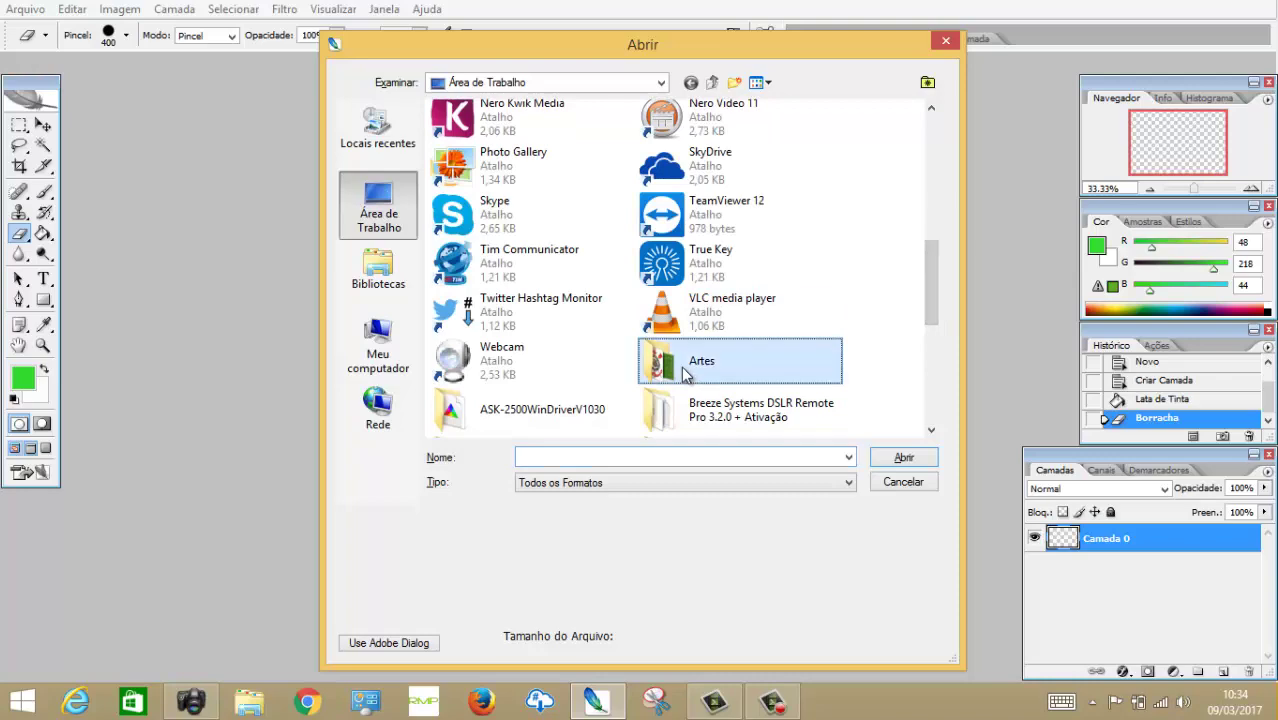
{"action": "left_click", "coordinate": [466, 327]}
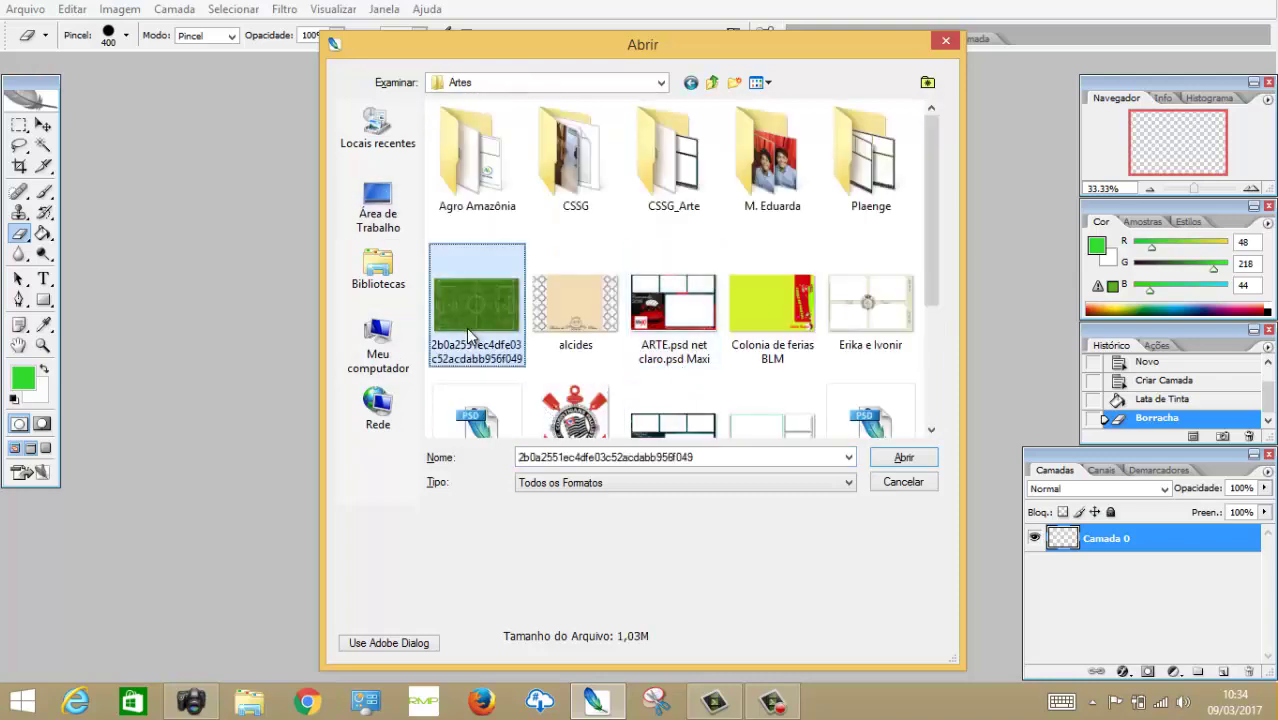
{"action": "left_click", "coordinate": [905, 459]}
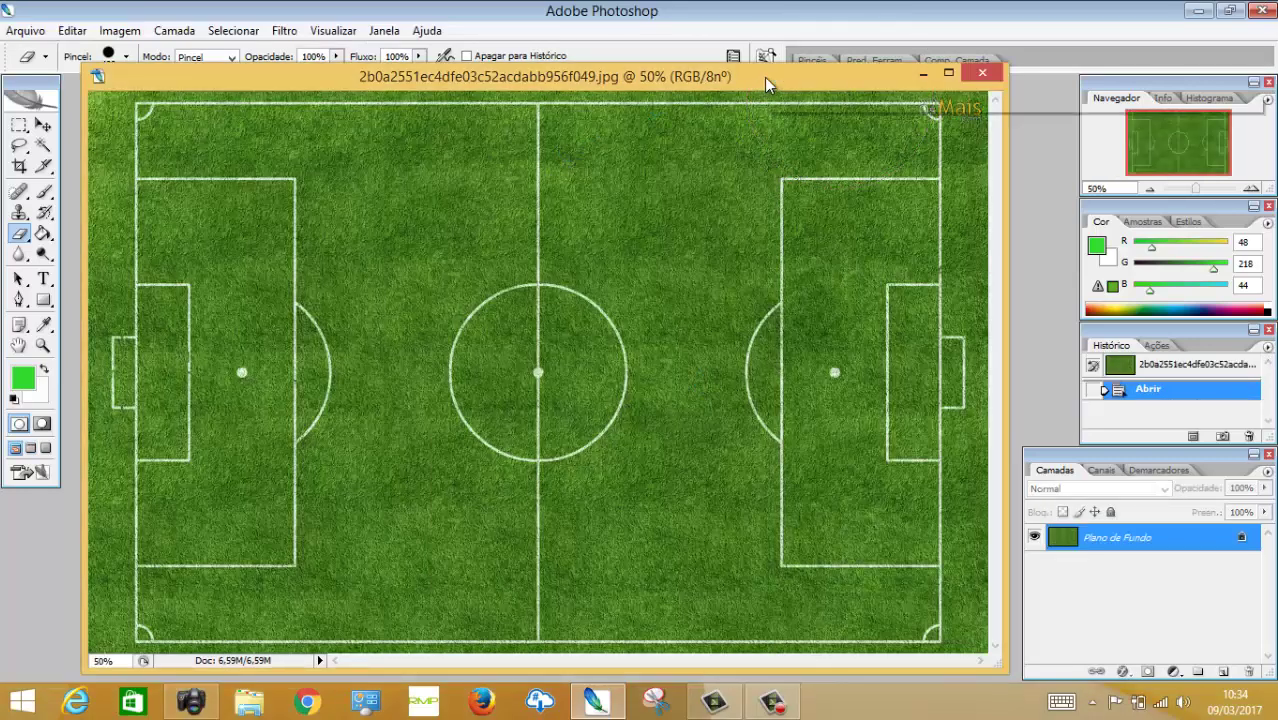
Move the football field image into the blank transparent document and position it over the canvas.
{"action": "key", "text": "v"}
{"action": "left_click_drag", "start_coordinate": [764, 77], "coordinate": [1124, 116]}
{"action": "left_click_drag", "start_coordinate": [793, 308], "coordinate": [695, 339]}
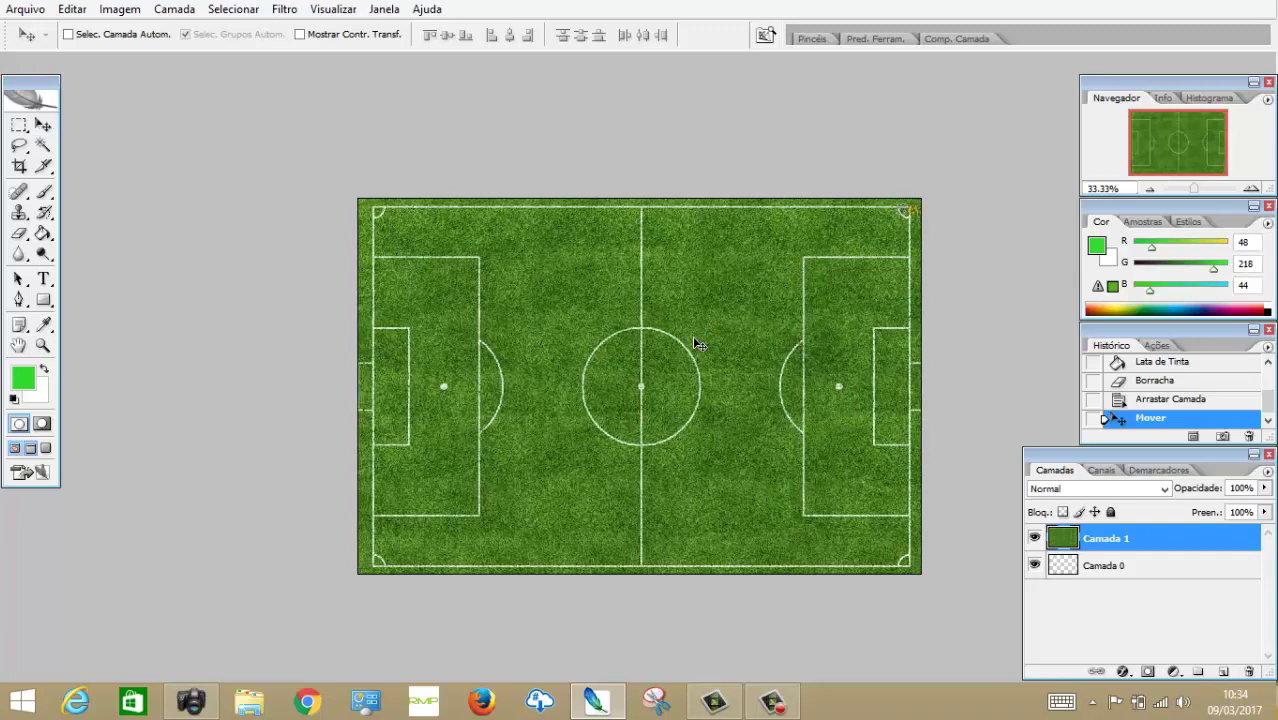
Free-transform the football field layer, narrowing both sides so they fit the canvas edges, and apply it.
{"action": "key", "text": "ctrl+t"}
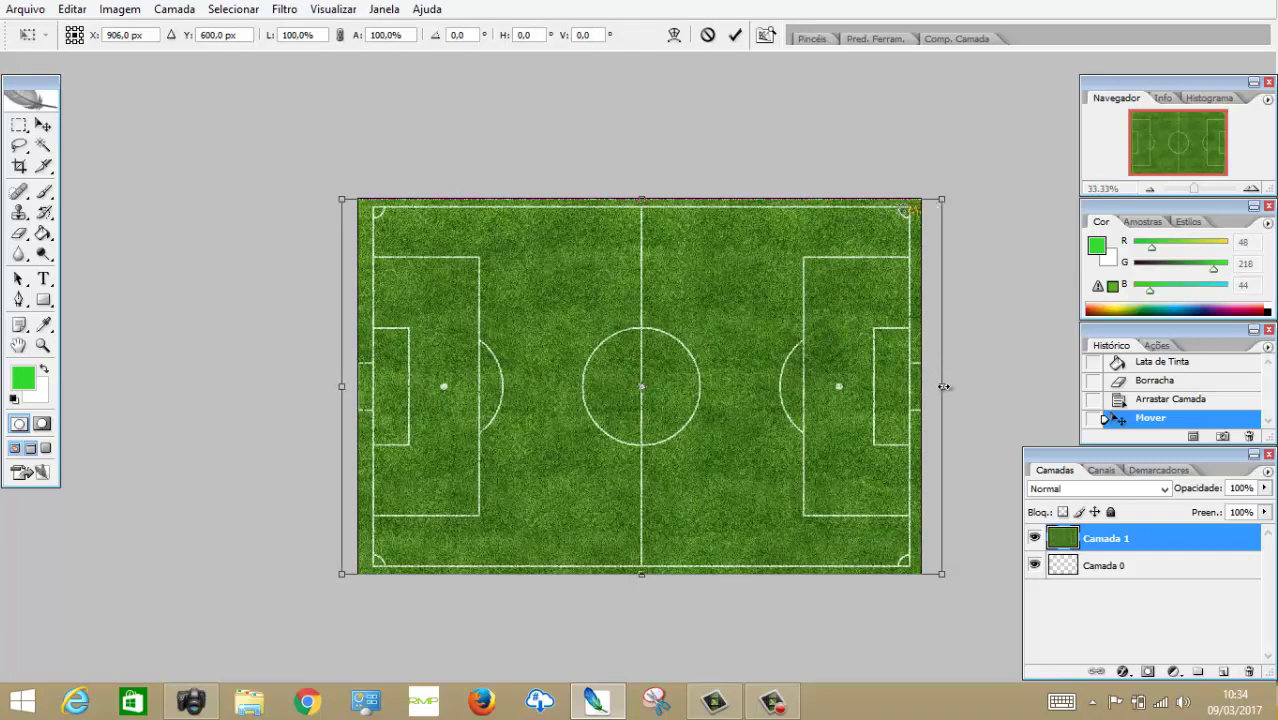
{"action": "left_click_drag", "start_coordinate": [944, 386], "coordinate": [921, 386]}
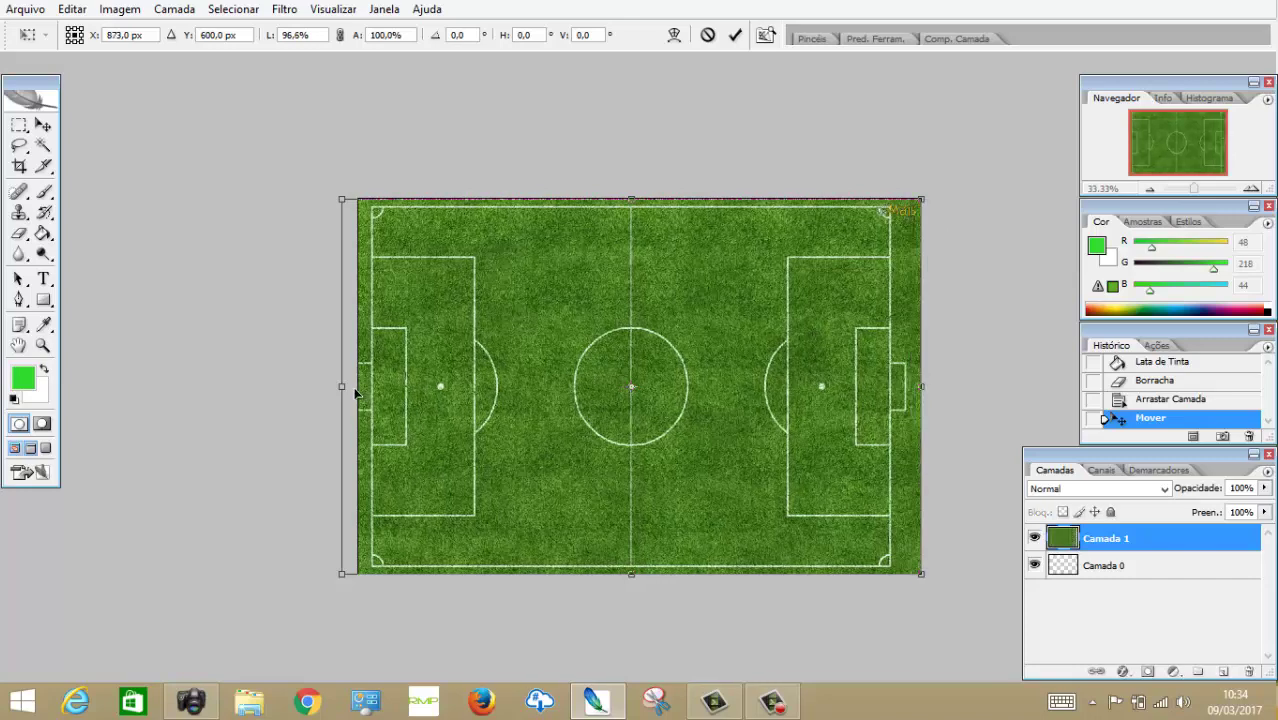
{"action": "left_click_drag", "start_coordinate": [343, 387], "coordinate": [356, 387]}
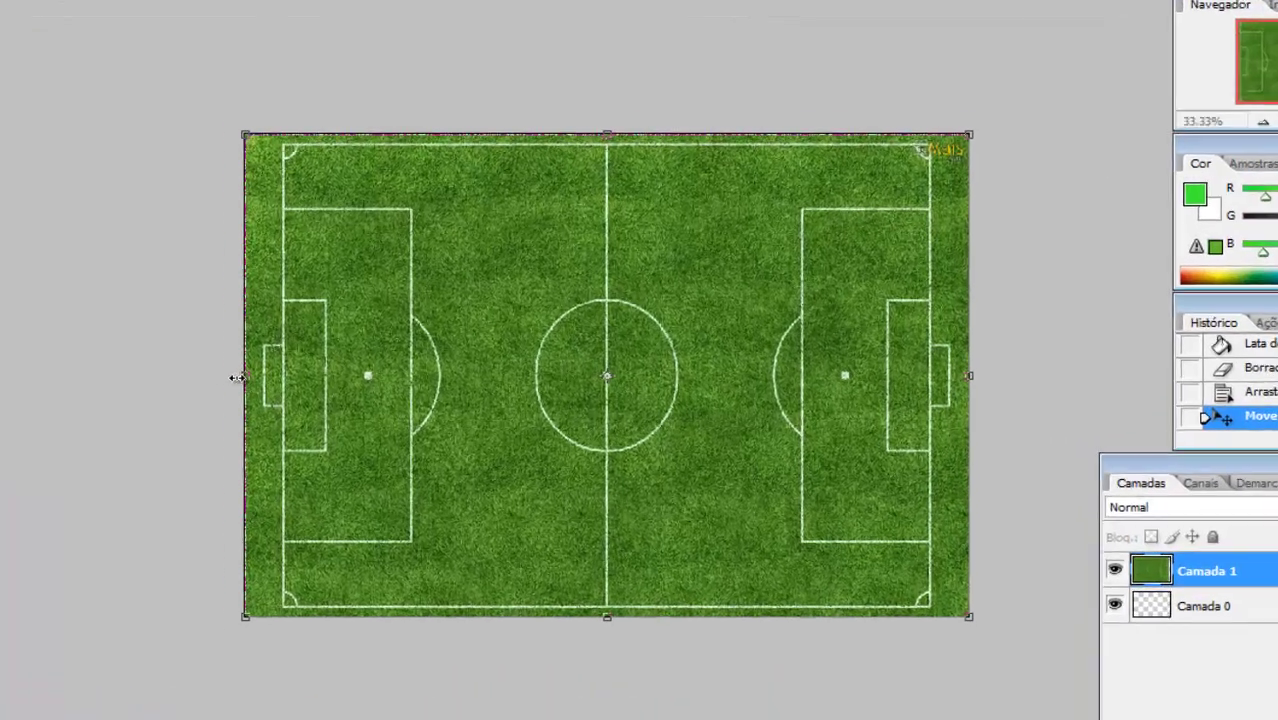
{"action": "key", "text": "Return"}
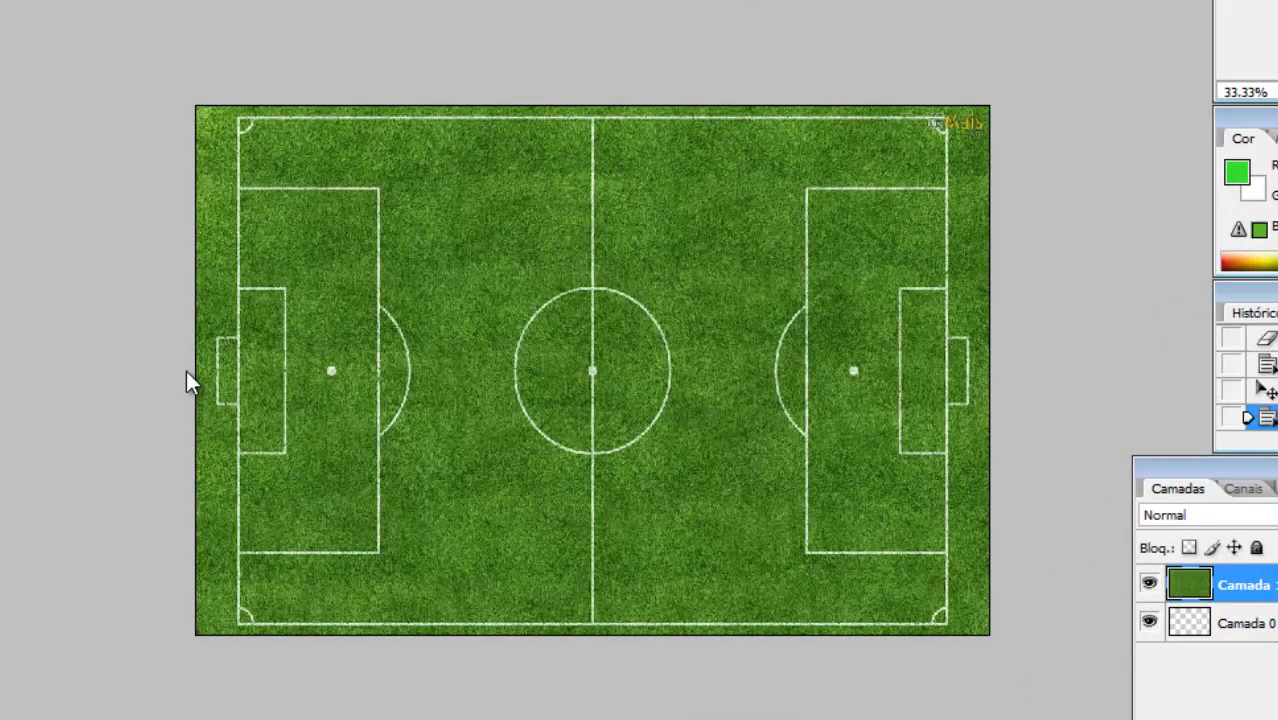
Save the artwork as a JPEG named Campo de Futebol with maximum quality 12 and the standard baseline format.
{"action": "key", "text": "ctrl+s"}
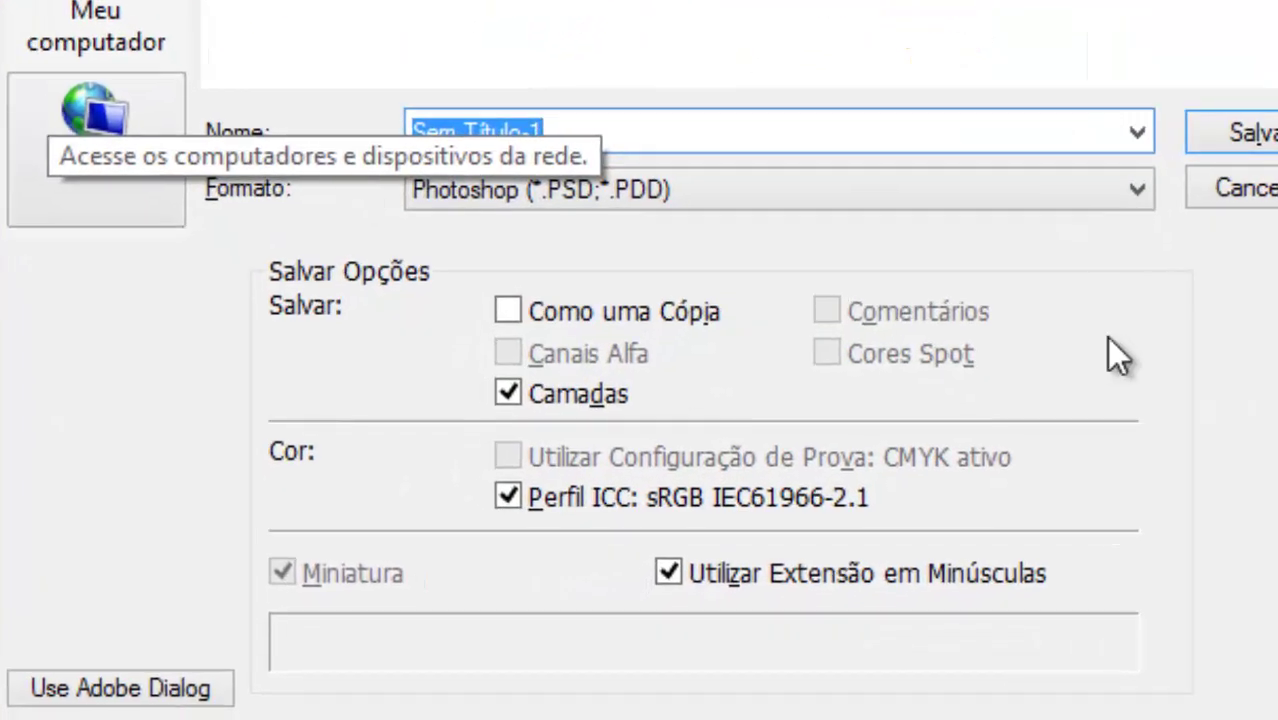
{"action": "type", "text": "Campo"}
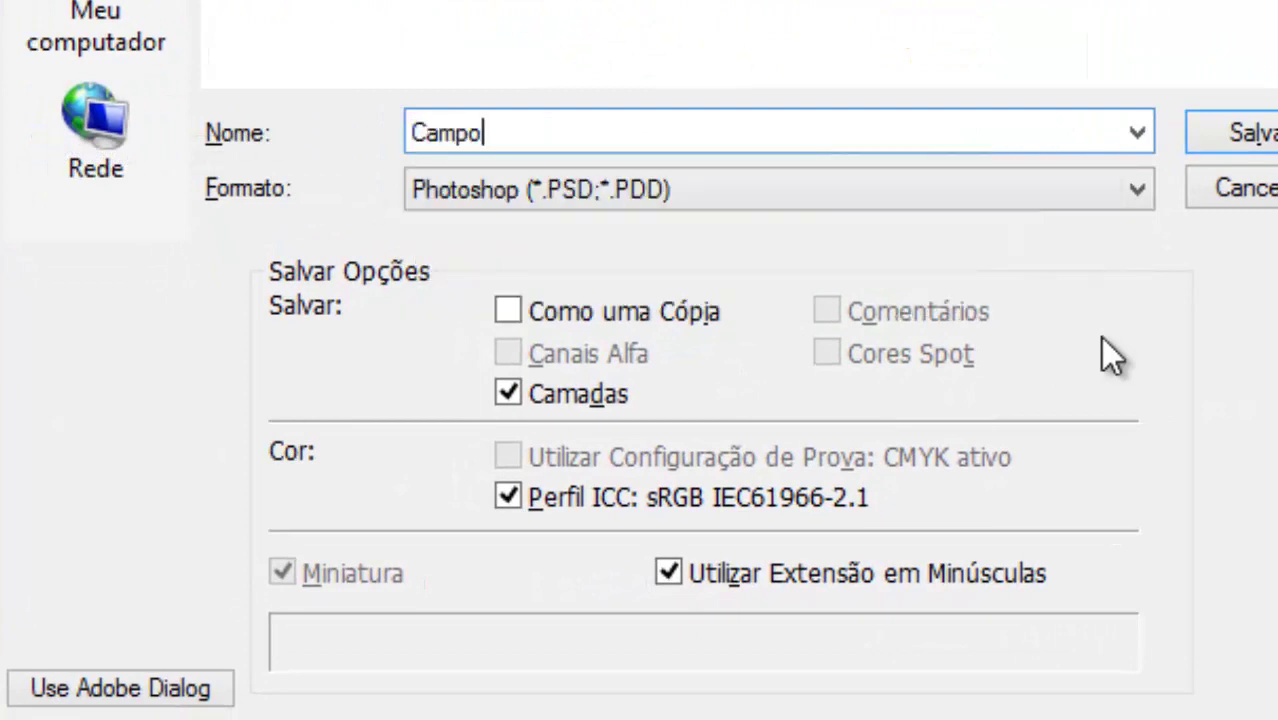
{"action": "type", "text": " de Fu"}
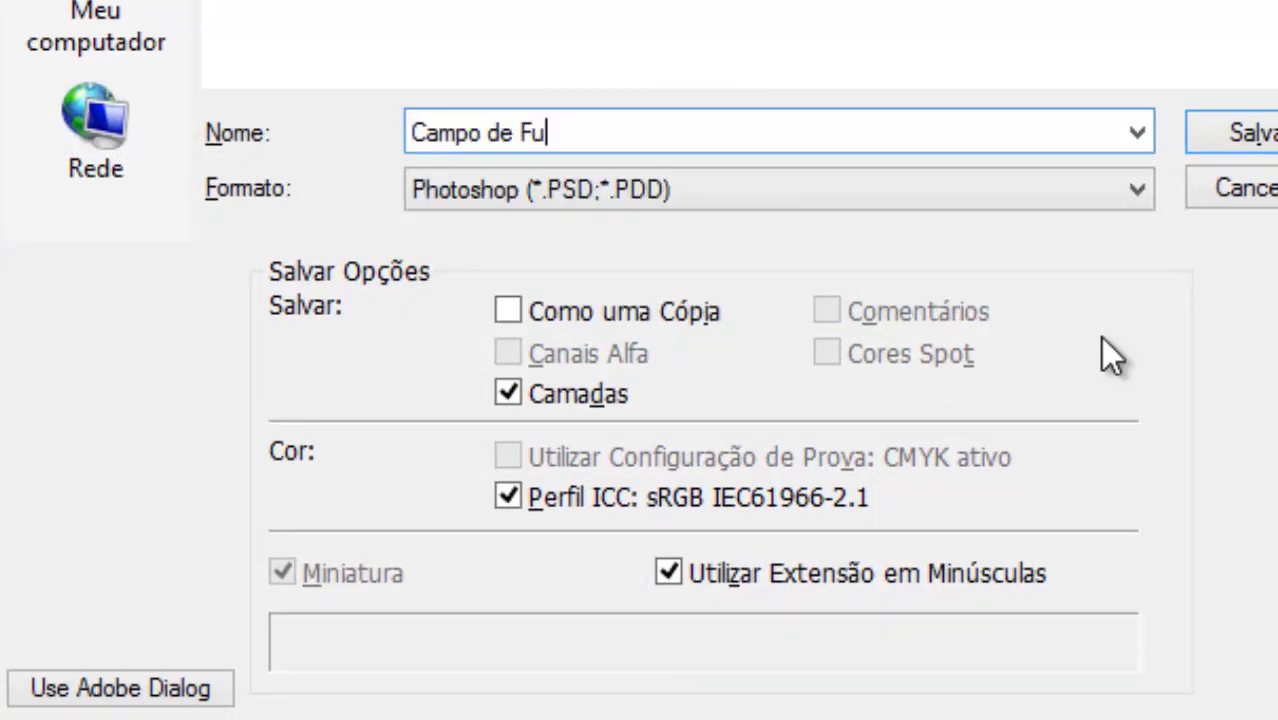
{"action": "type", "text": "tebol"}
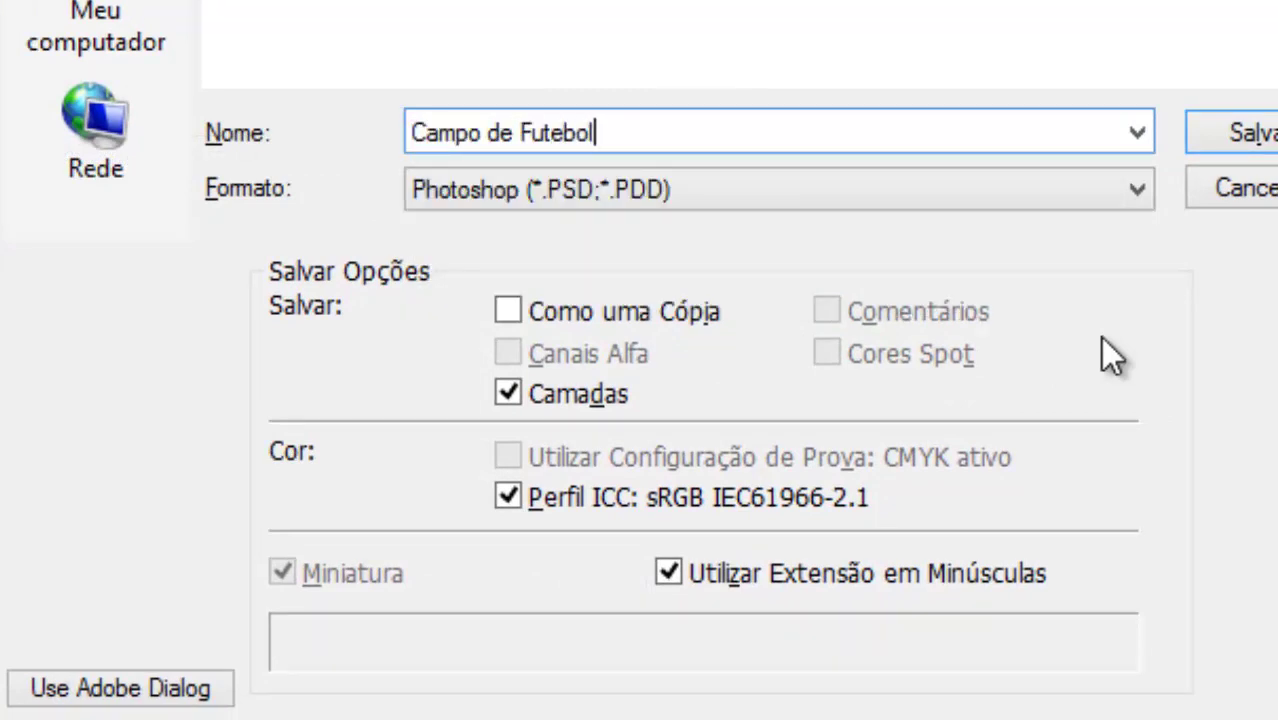
{"action": "left_click", "coordinate": [921, 195]}
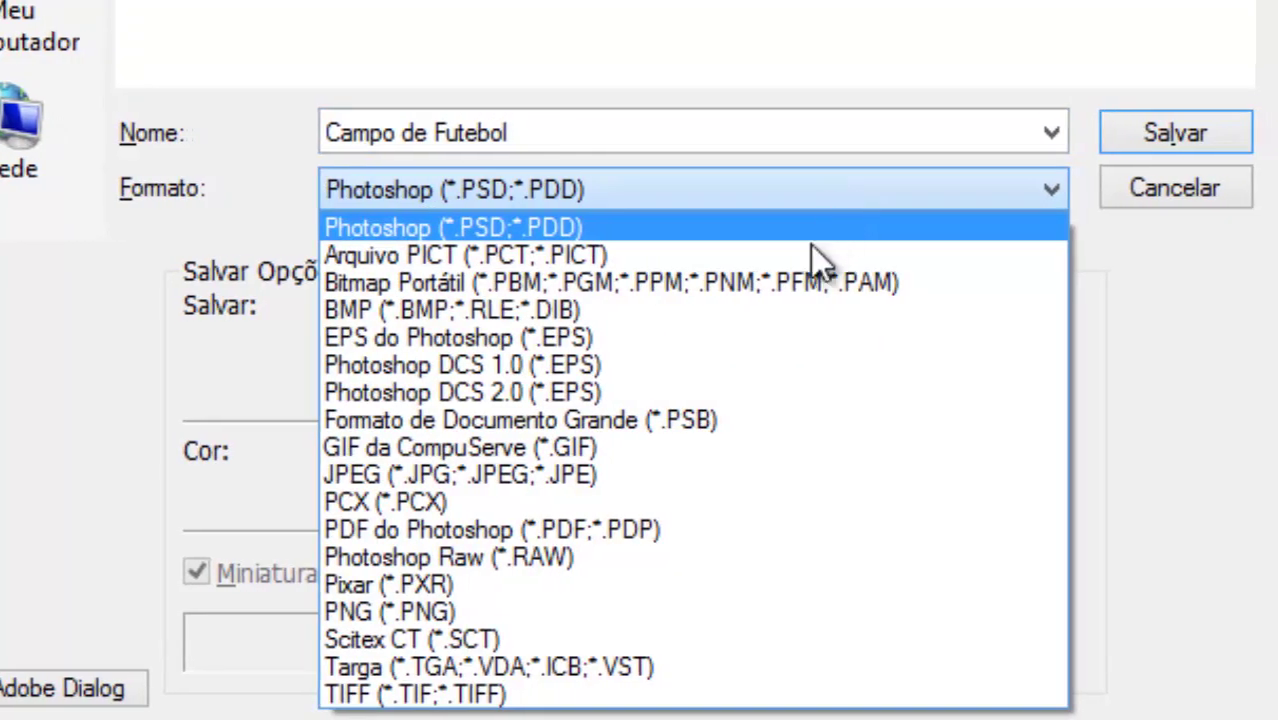
{"action": "left_click", "coordinate": [660, 476]}
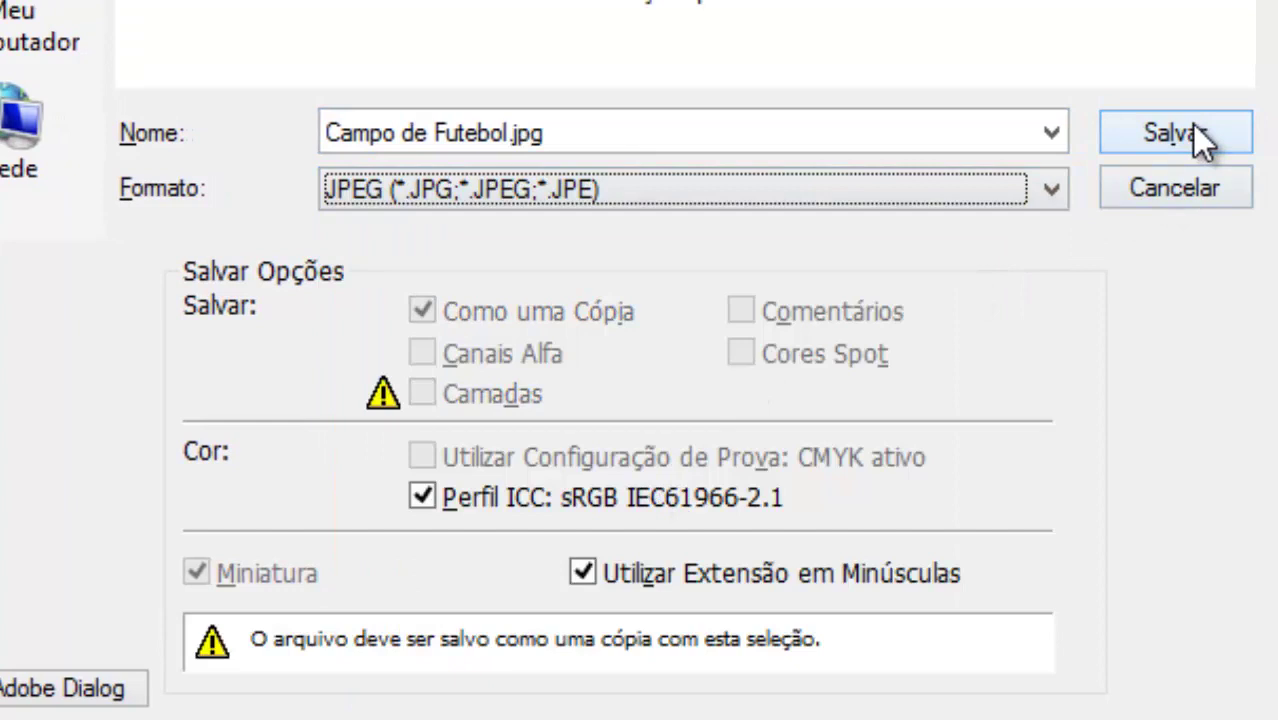
{"action": "left_click", "coordinate": [1145, 134]}
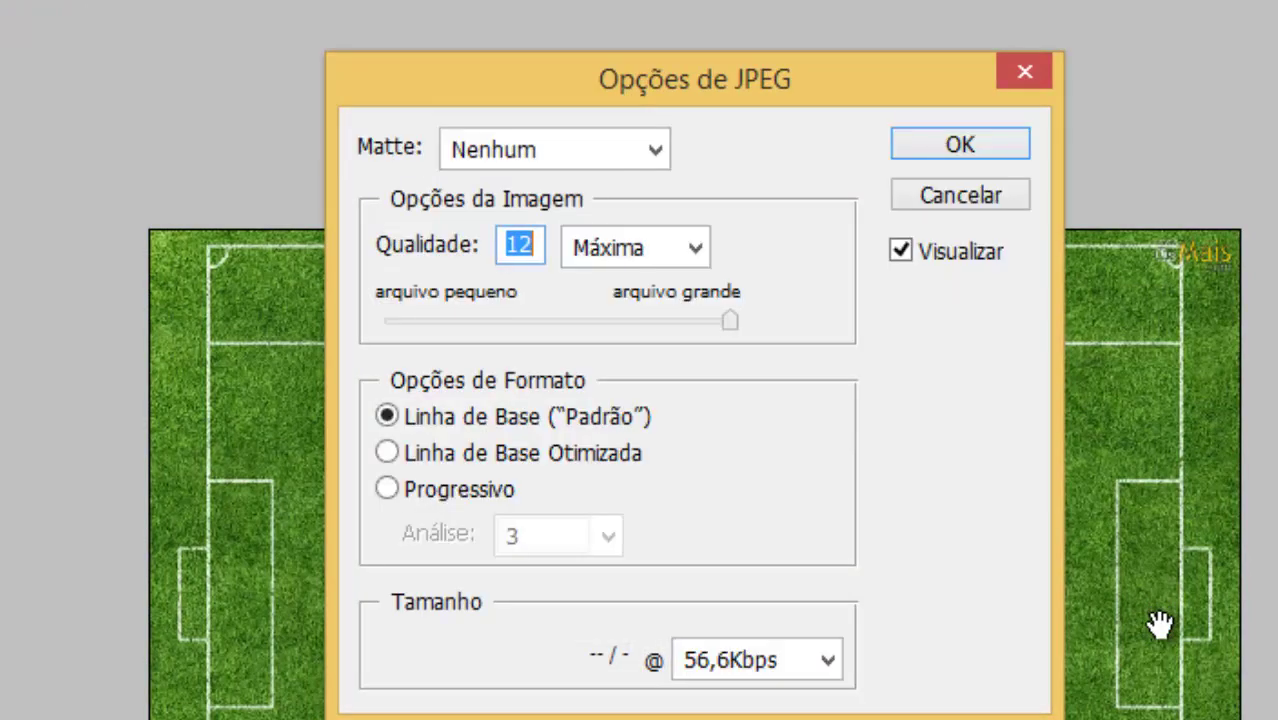
{"action": "left_click", "coordinate": [960, 146]}
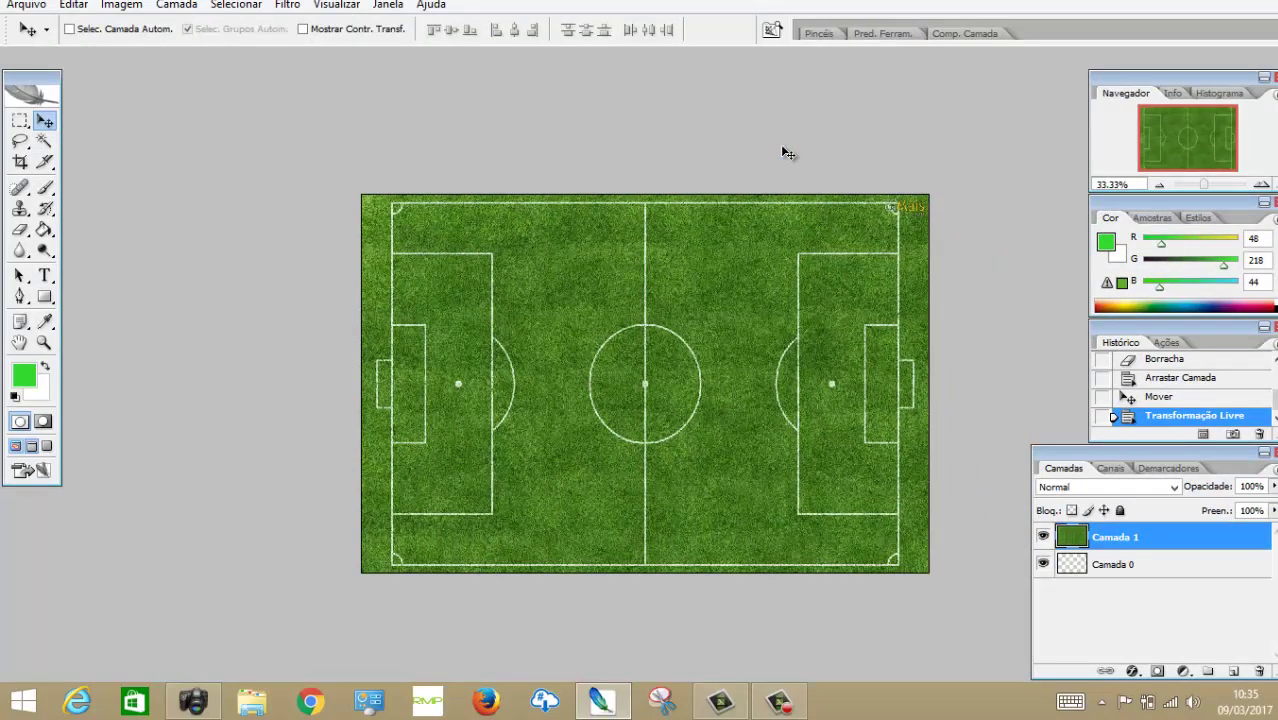
Delete the football field layer and open escudo-do-corinthians.png from the Artes folder.
{"action": "key", "text": "Delete"}
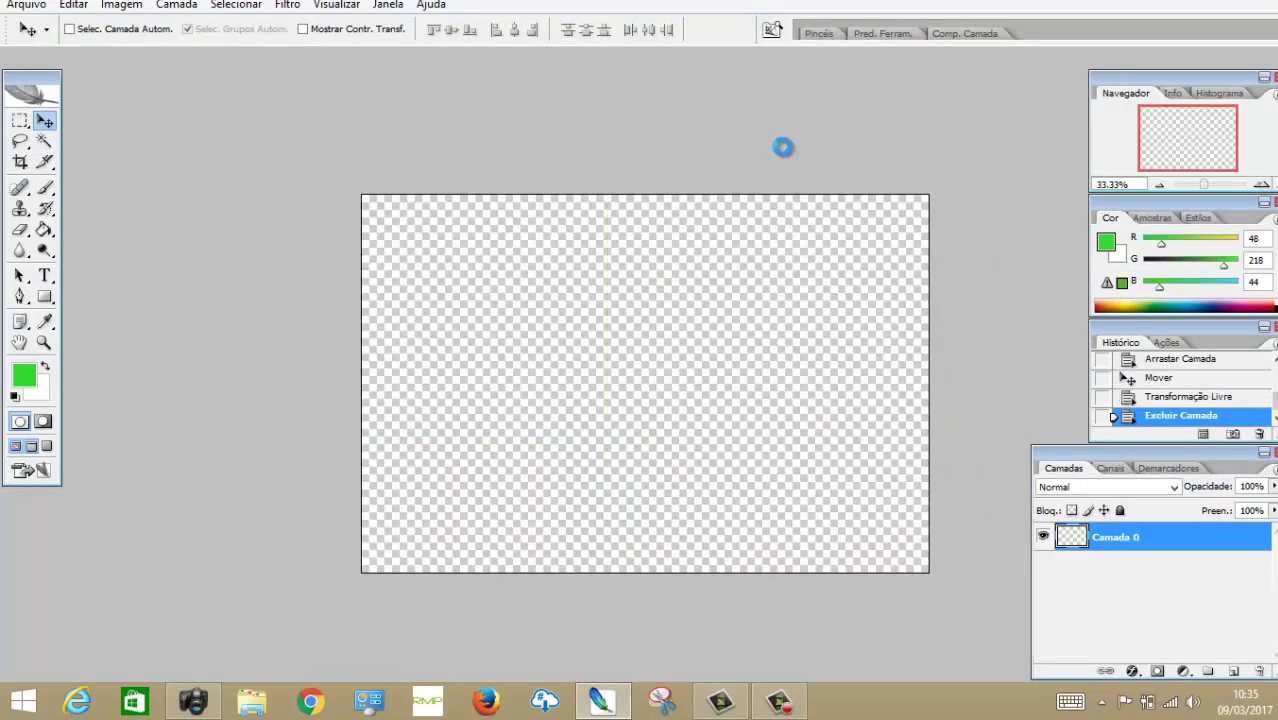
{"action": "key", "text": "ctrl+o"}
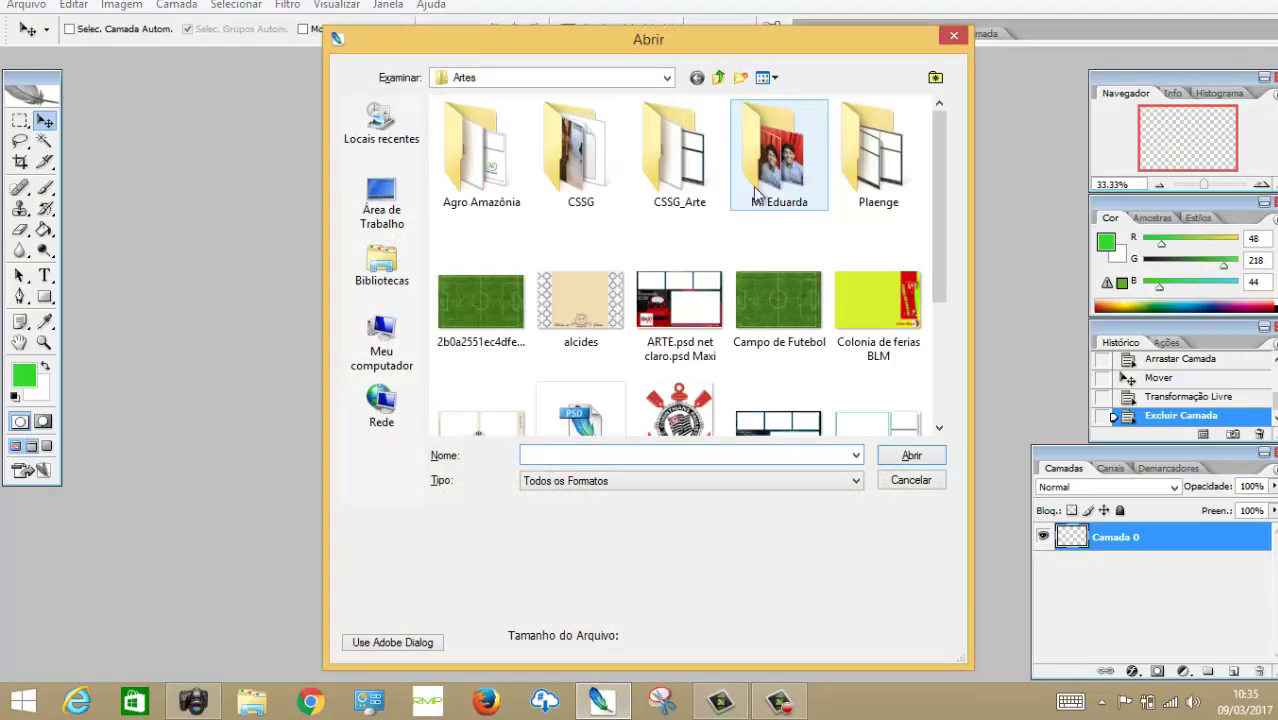
{"action": "left_click", "coordinate": [690, 410]}
{"action": "left_click", "coordinate": [900, 457]}
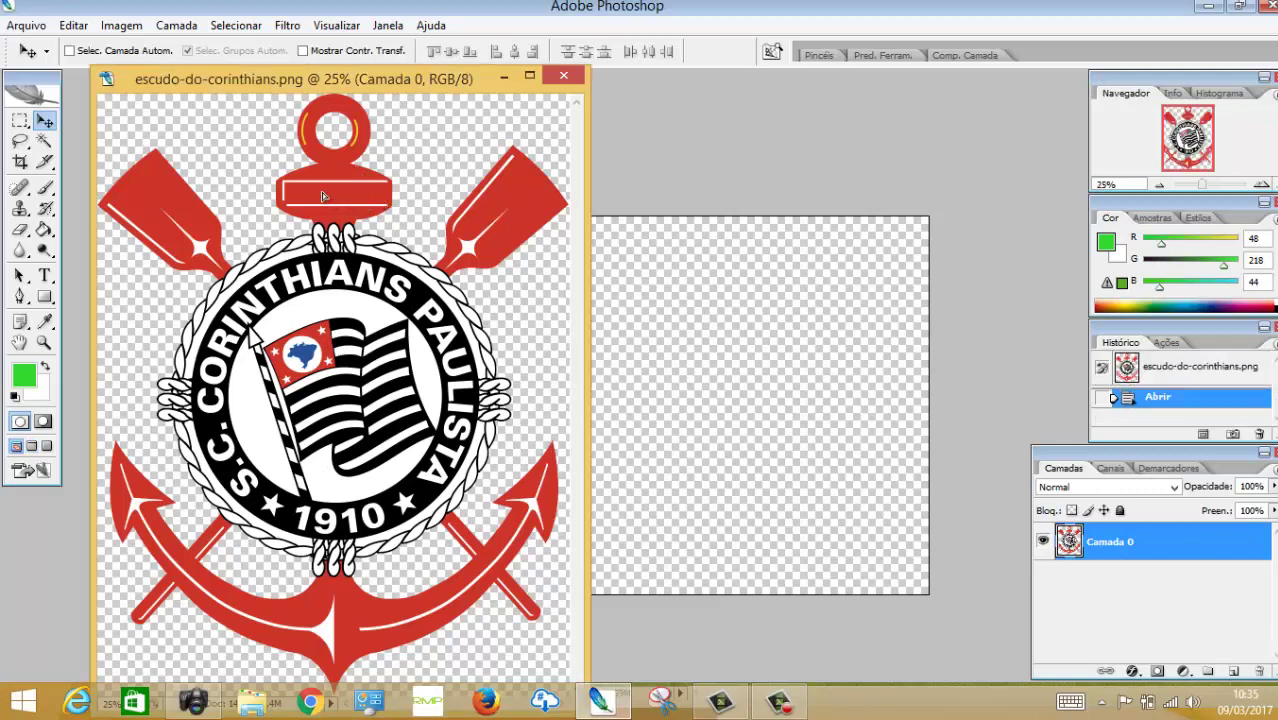
Bring the Corinthians crest into the blank transparent document, scale it proportionally to about 27.7%, centre it on the canvas and apply.
{"action": "left_click_drag", "start_coordinate": [322, 196], "coordinate": [637, 367]}
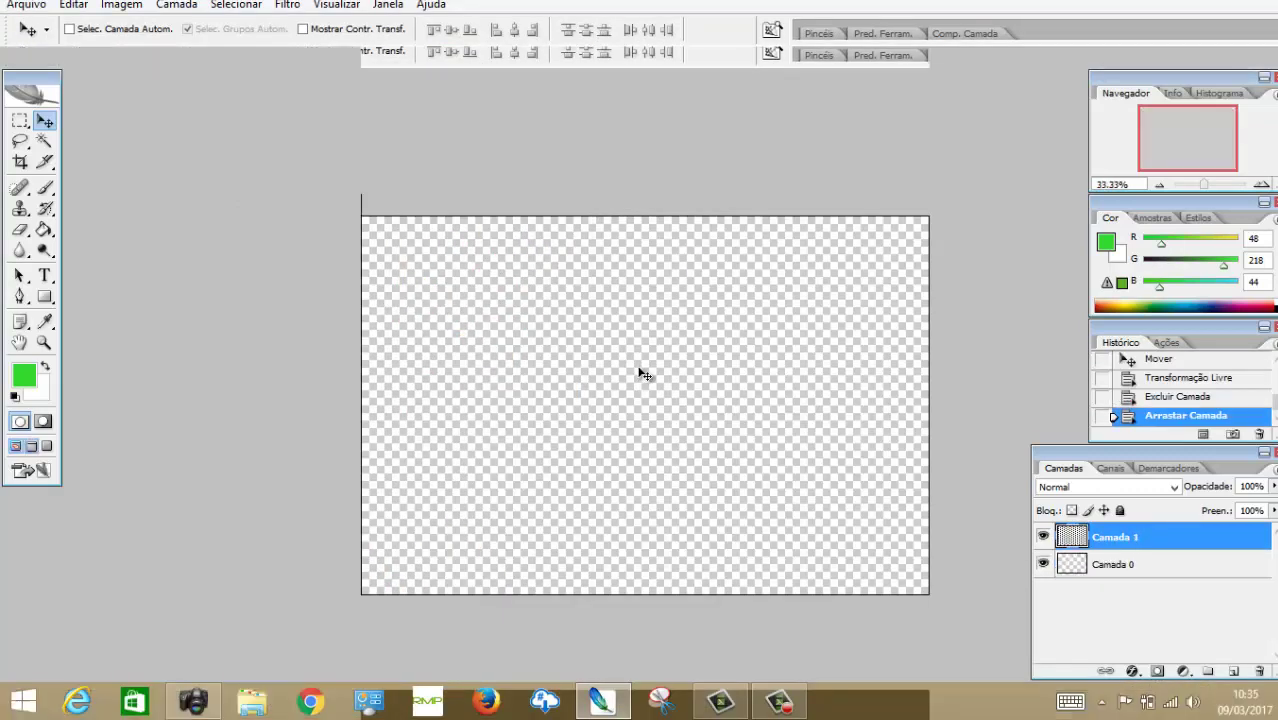
{"action": "key", "text": "ctrl+t"}
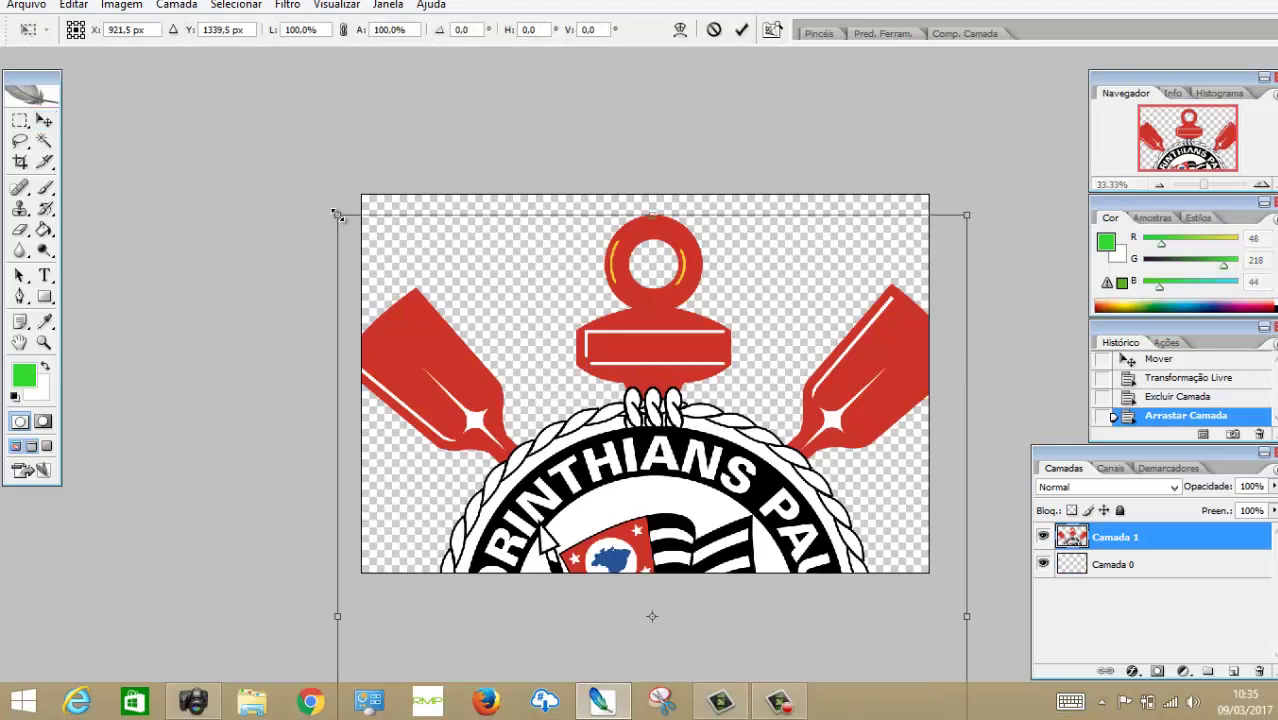
{"action": "left_click_drag", "start_coordinate": [337, 215], "coordinate": [690, 576]}
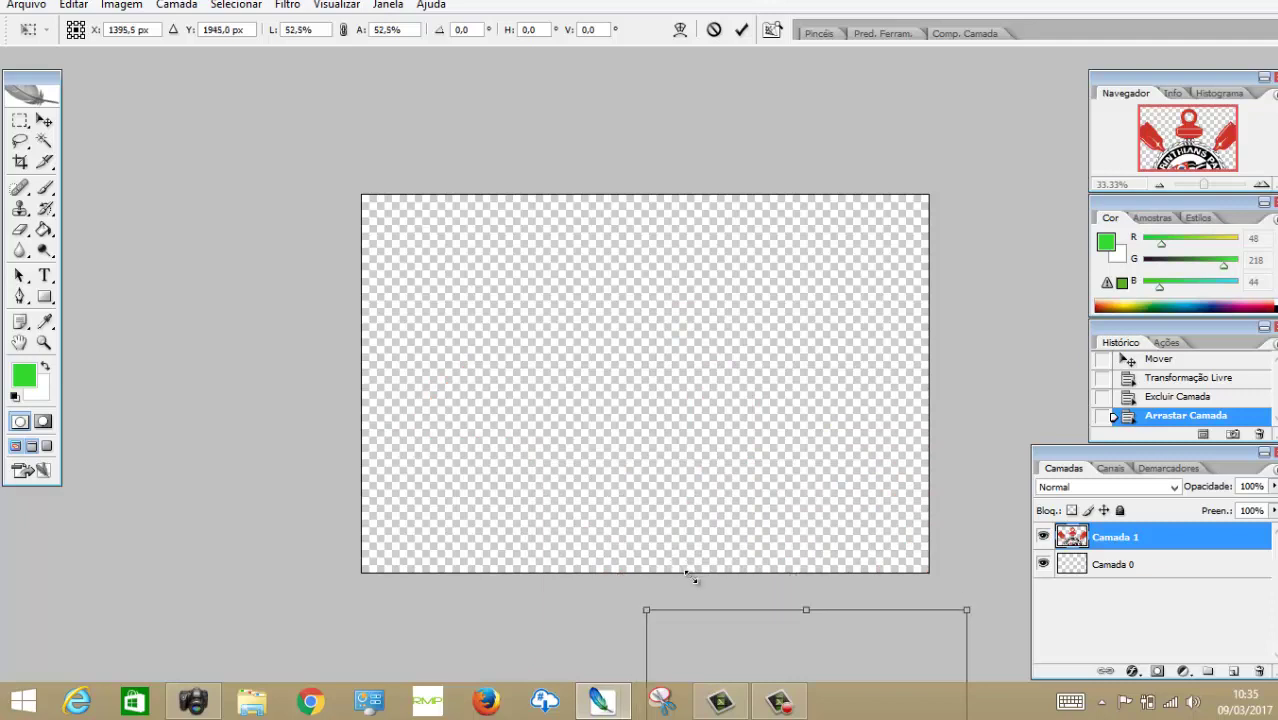
{"action": "left_click_drag", "start_coordinate": [729, 643], "coordinate": [598, 256]}
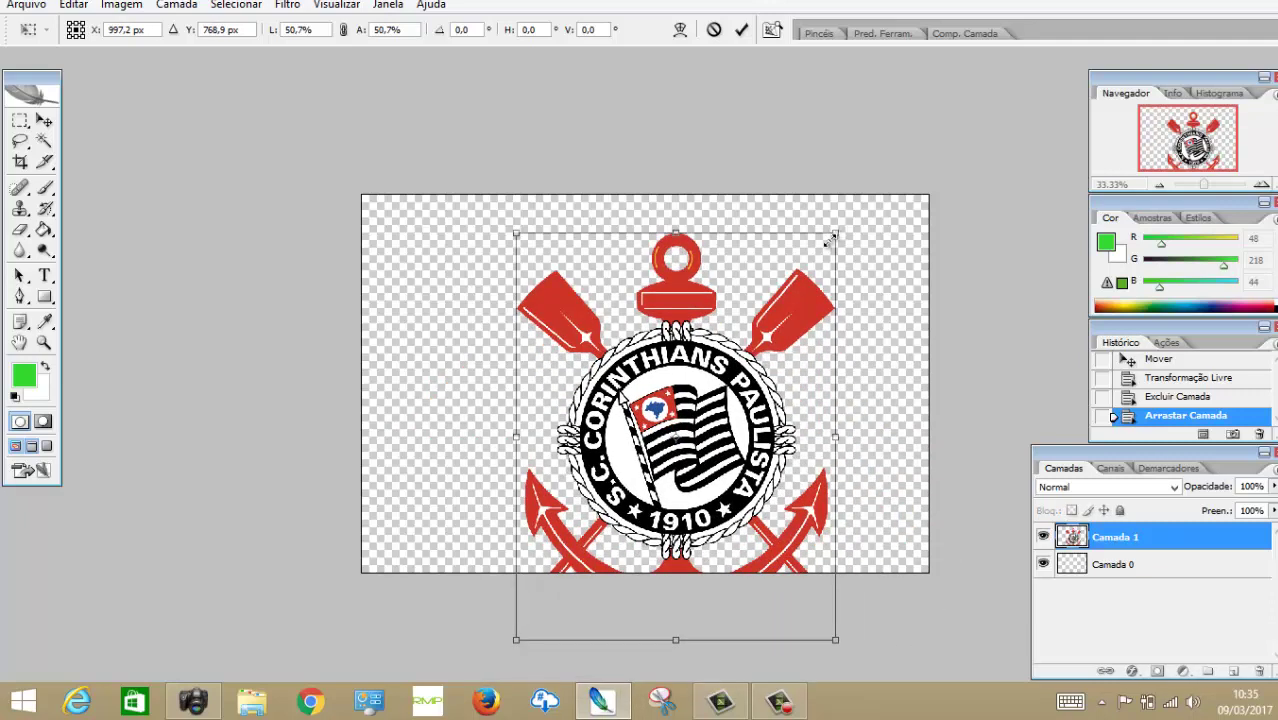
{"action": "left_click_drag", "start_coordinate": [831, 240], "coordinate": [717, 303]}
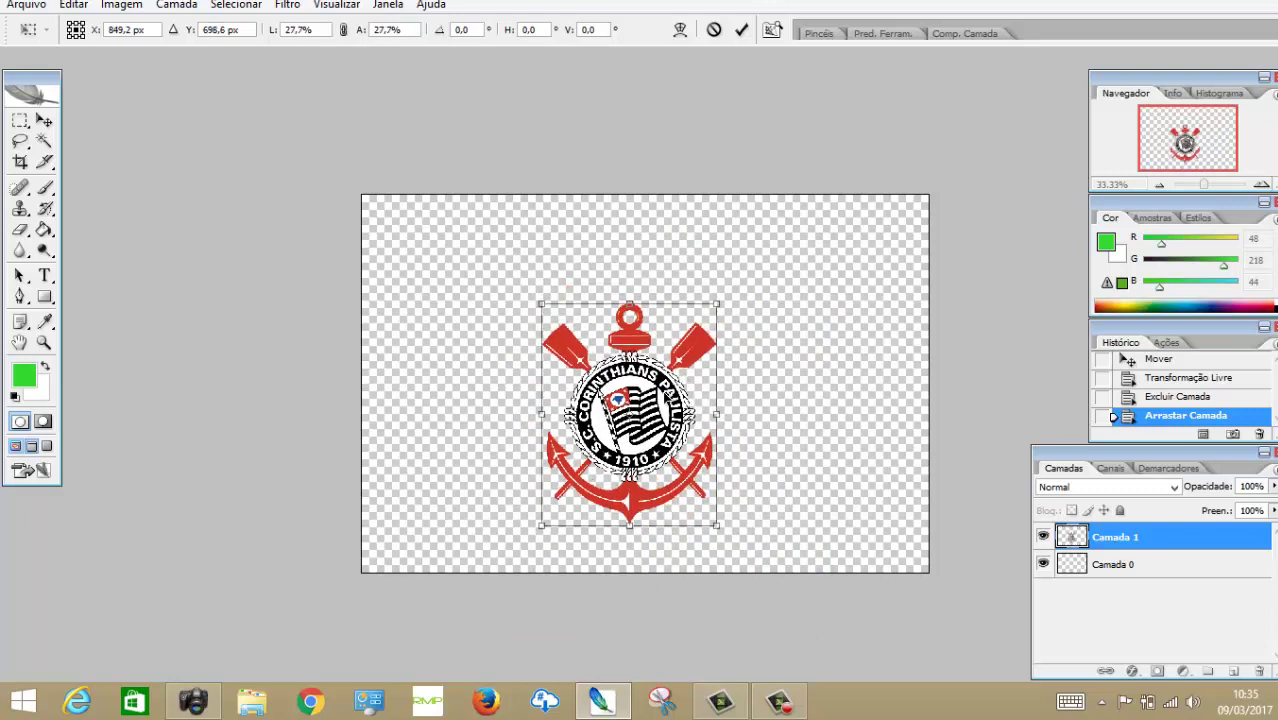
{"action": "left_click_drag", "start_coordinate": [629, 414], "coordinate": [641, 386]}
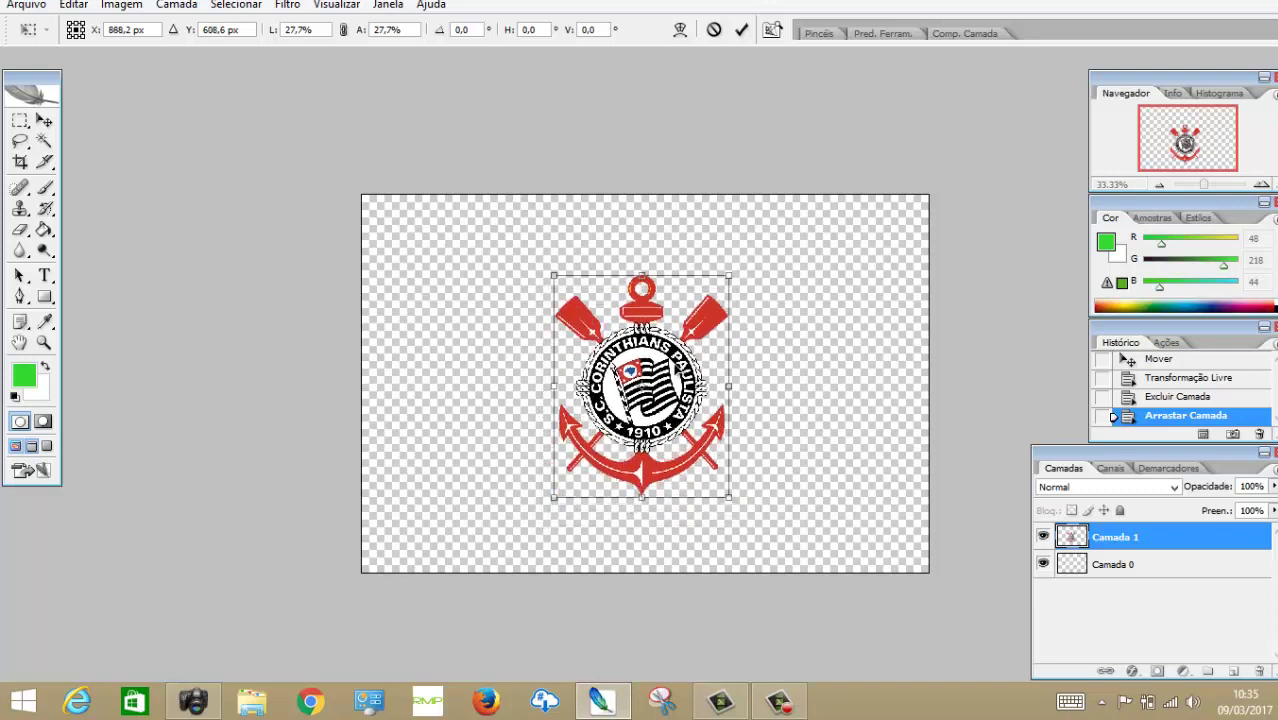
{"action": "key", "text": "Return"}
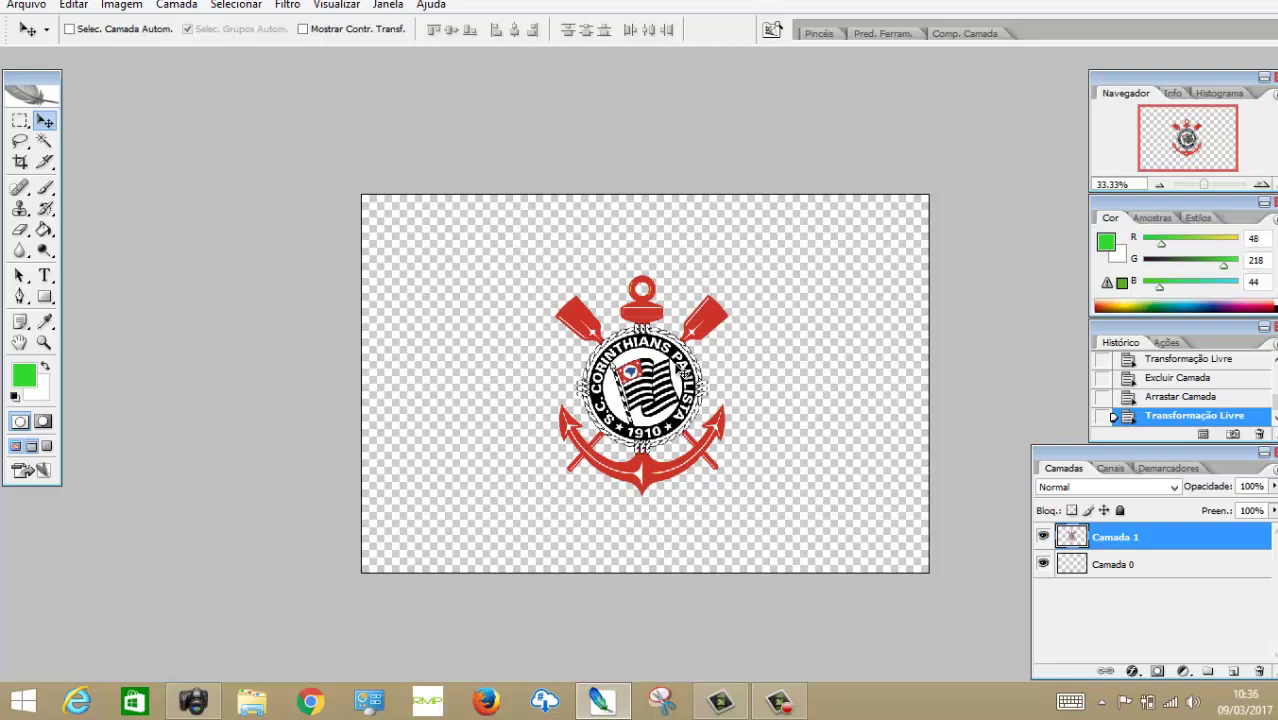
Free-transform the crest layer again to about 82.5% of its size, apply it and nudge the crest to the canvas centre.
{"action": "key", "text": "ctrl+t"}
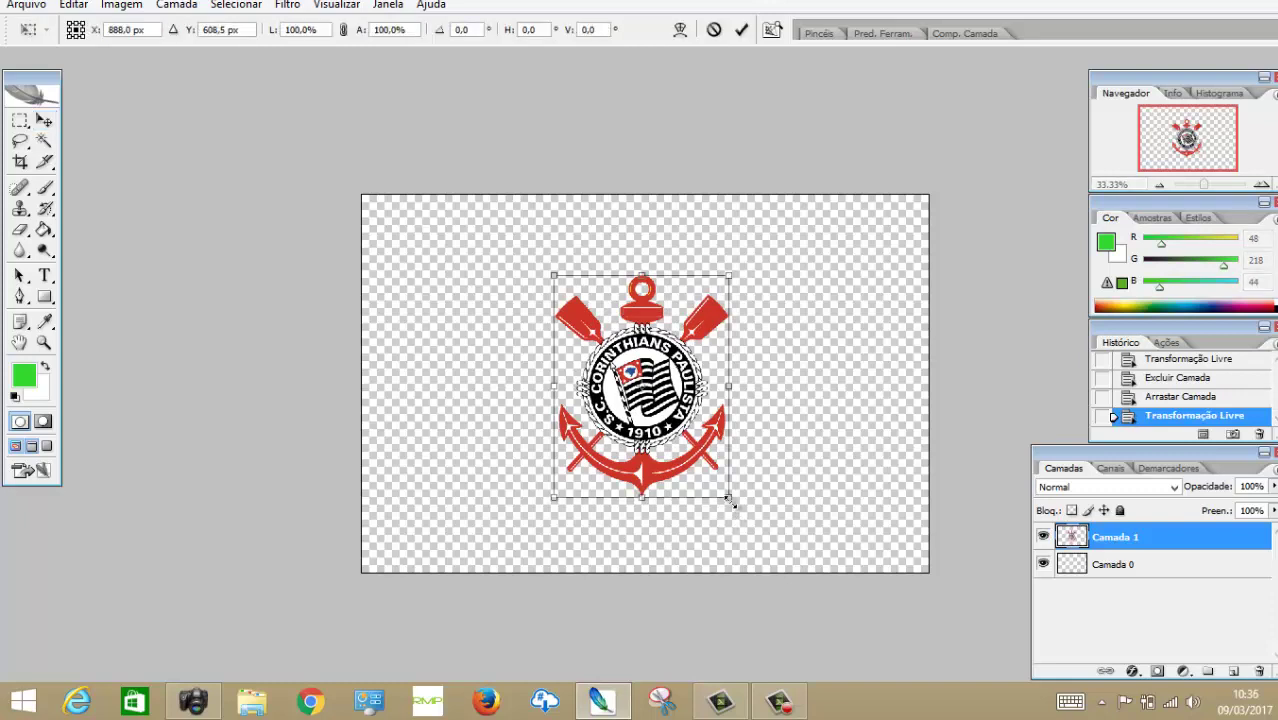
{"action": "left_click_drag", "start_coordinate": [727, 495], "coordinate": [702, 459]}
{"action": "left_click_drag", "start_coordinate": [637, 397], "coordinate": [643, 402]}
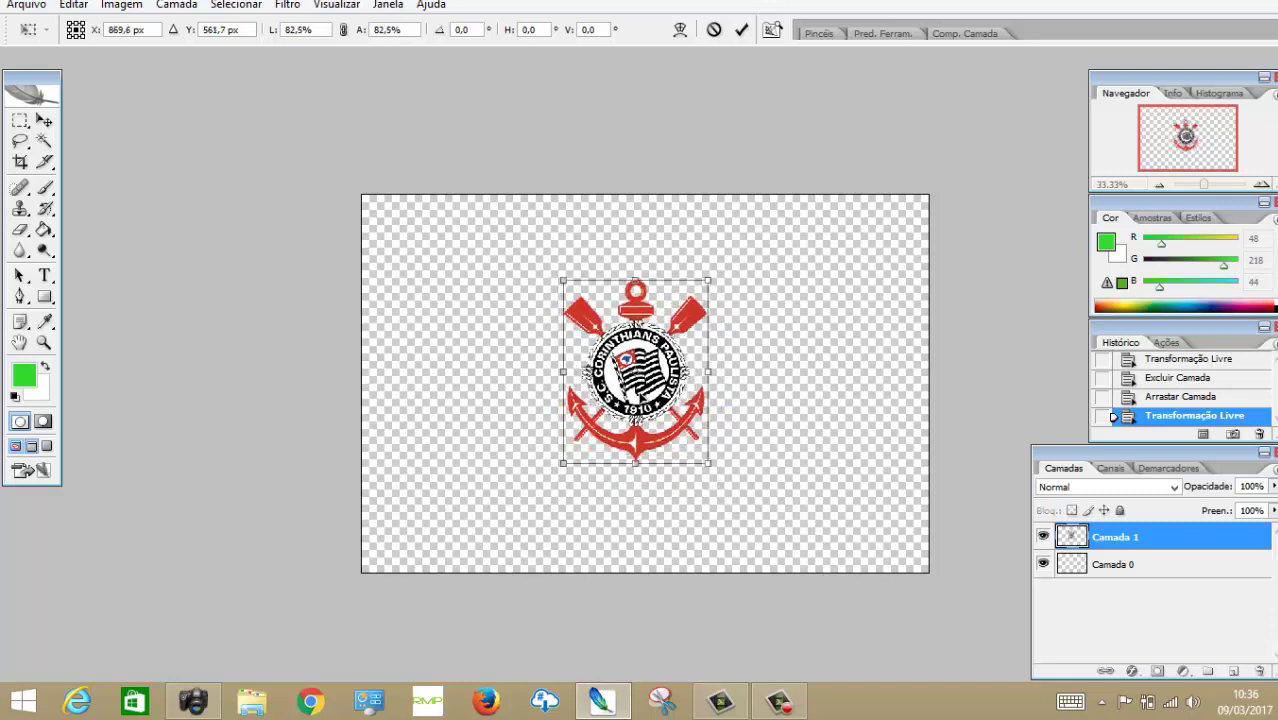
{"action": "key", "text": "Return"}
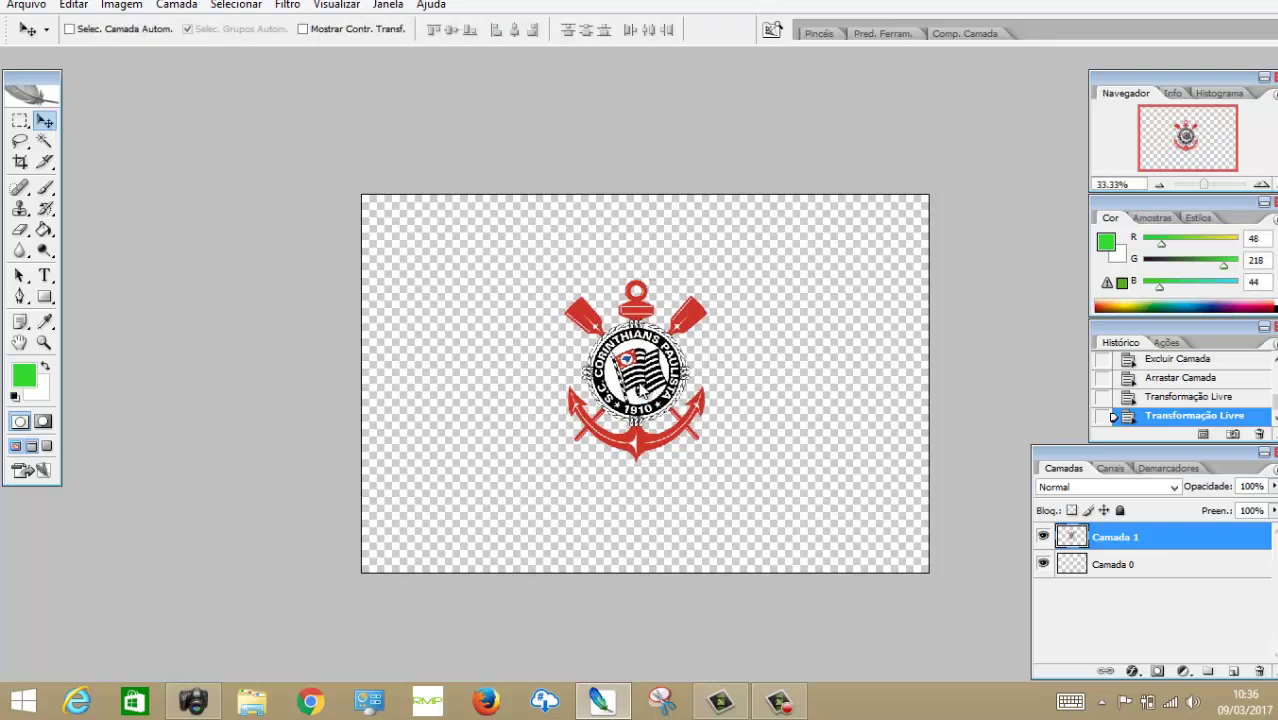
{"action": "right_click", "coordinate": [645, 388]}
{"action": "left_click", "coordinate": [650, 392]}
{"action": "left_click_drag", "start_coordinate": [646, 392], "coordinate": [650, 396]}
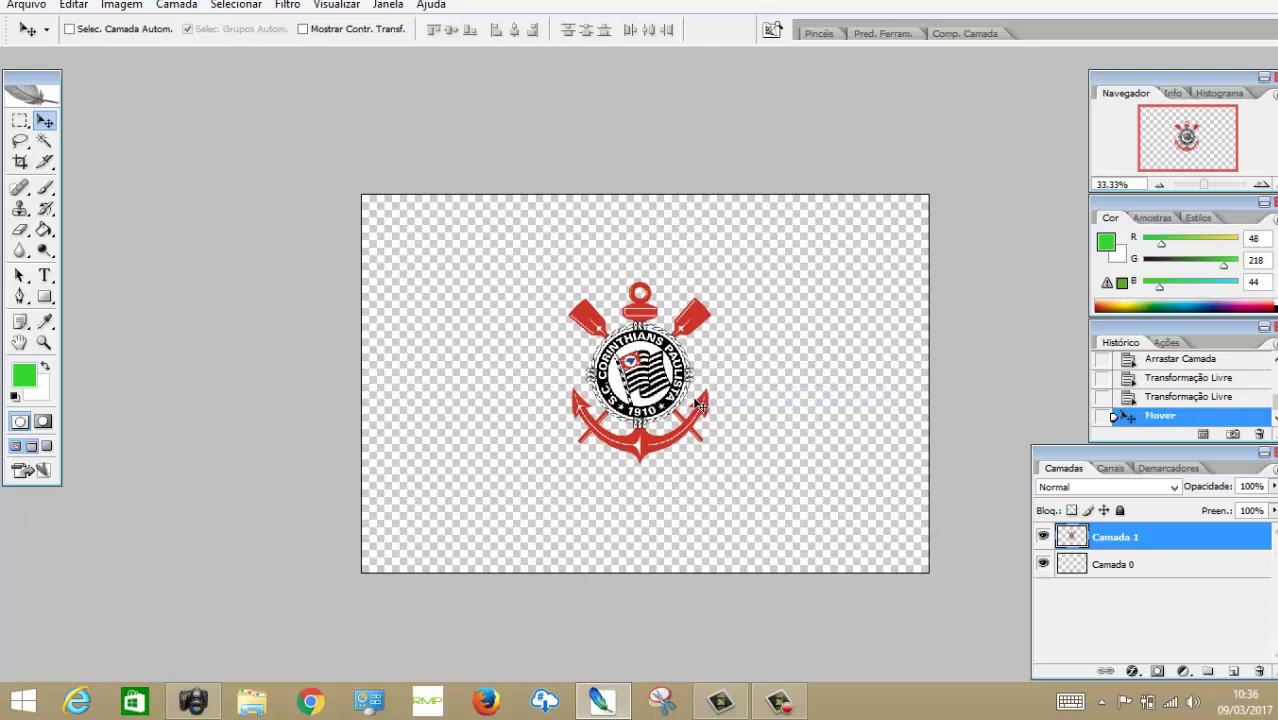
Merge the visible layers and save the crest artwork in the Artes folder as a PNG named Timaõ without interlacing.
{"action": "key", "text": "ctrl+shift+e"}
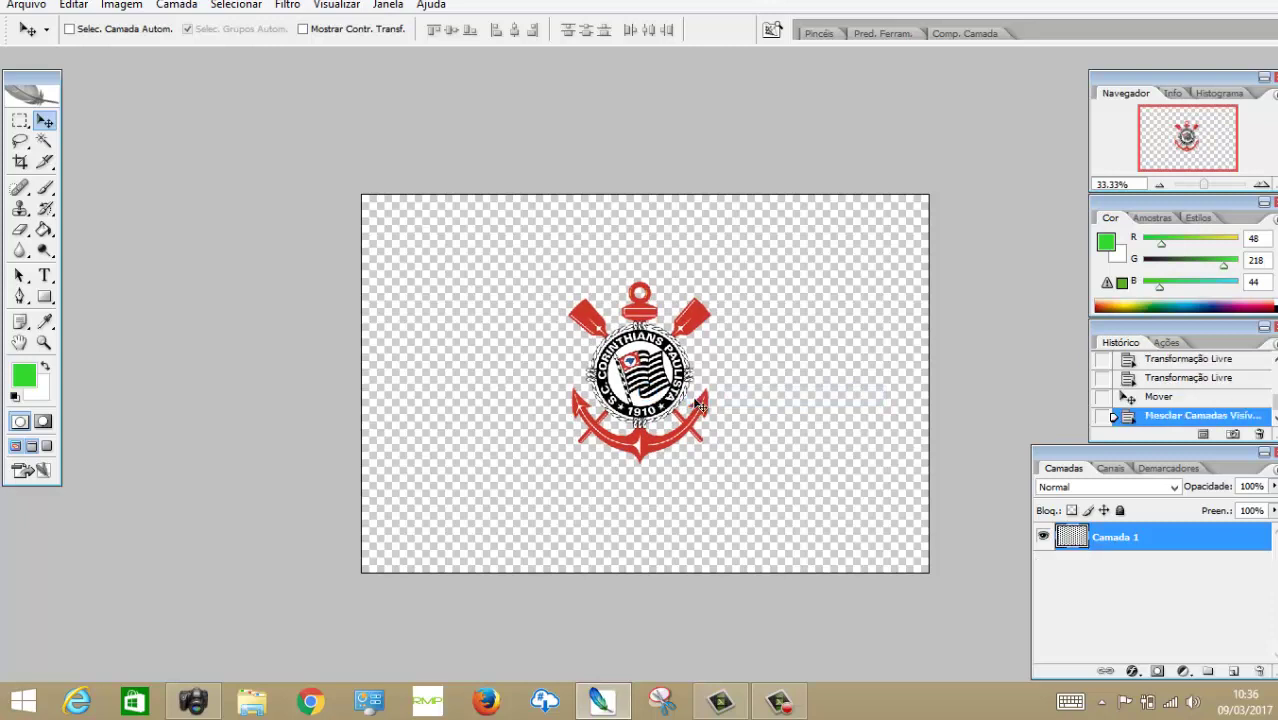
{"action": "key", "text": "ctrl+shift+s"}
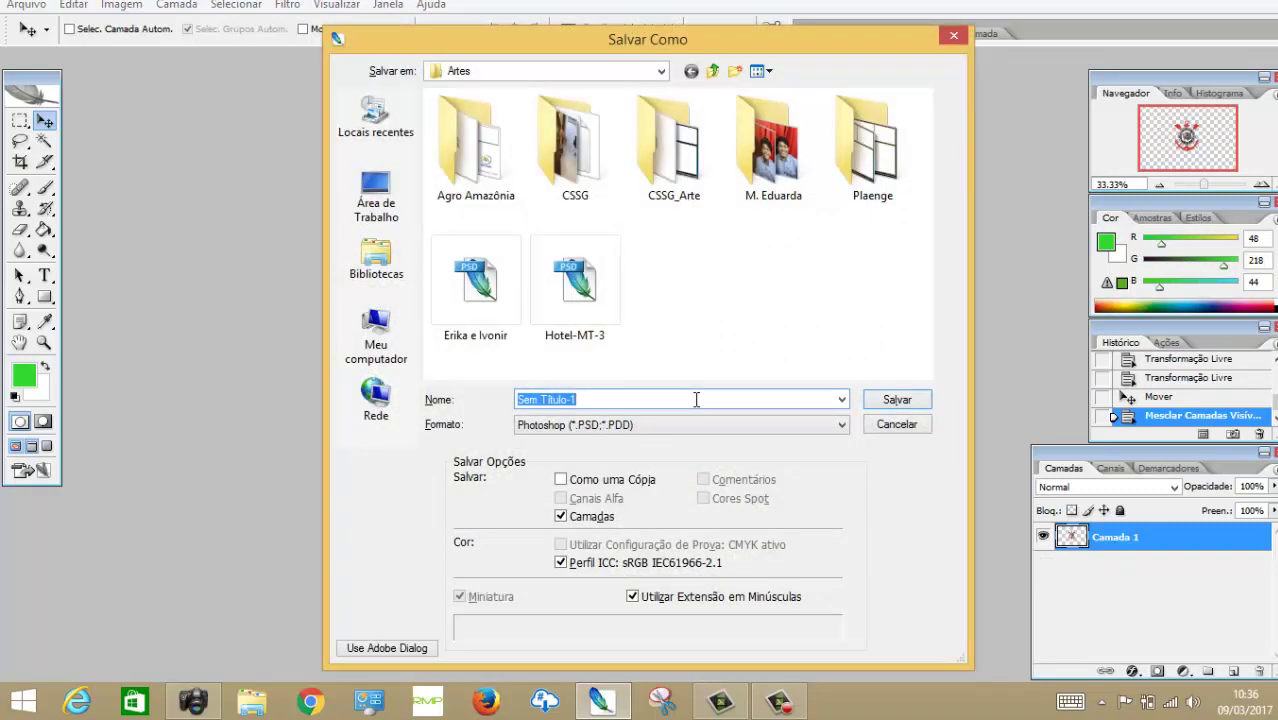
{"action": "type", "text": "C"}
{"action": "key", "text": "BackSpace"}
{"action": "type", "text": "Timaõ"}
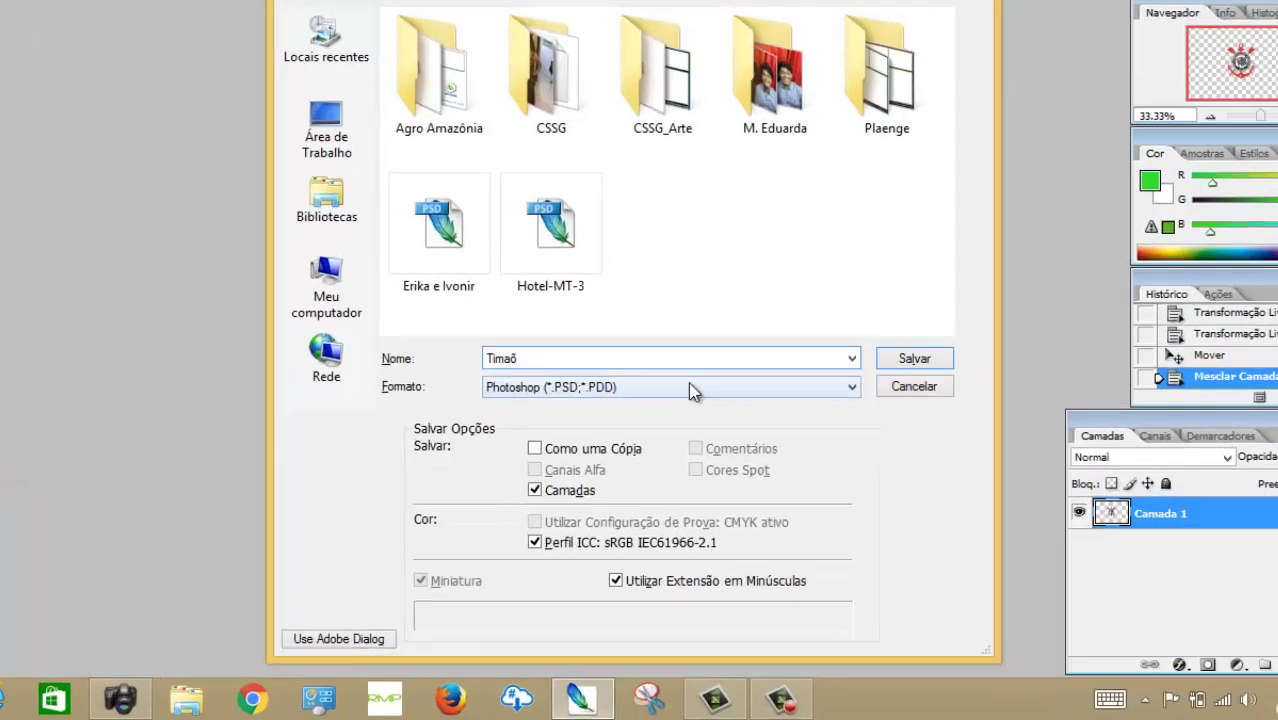
{"action": "left_click", "coordinate": [702, 428]}
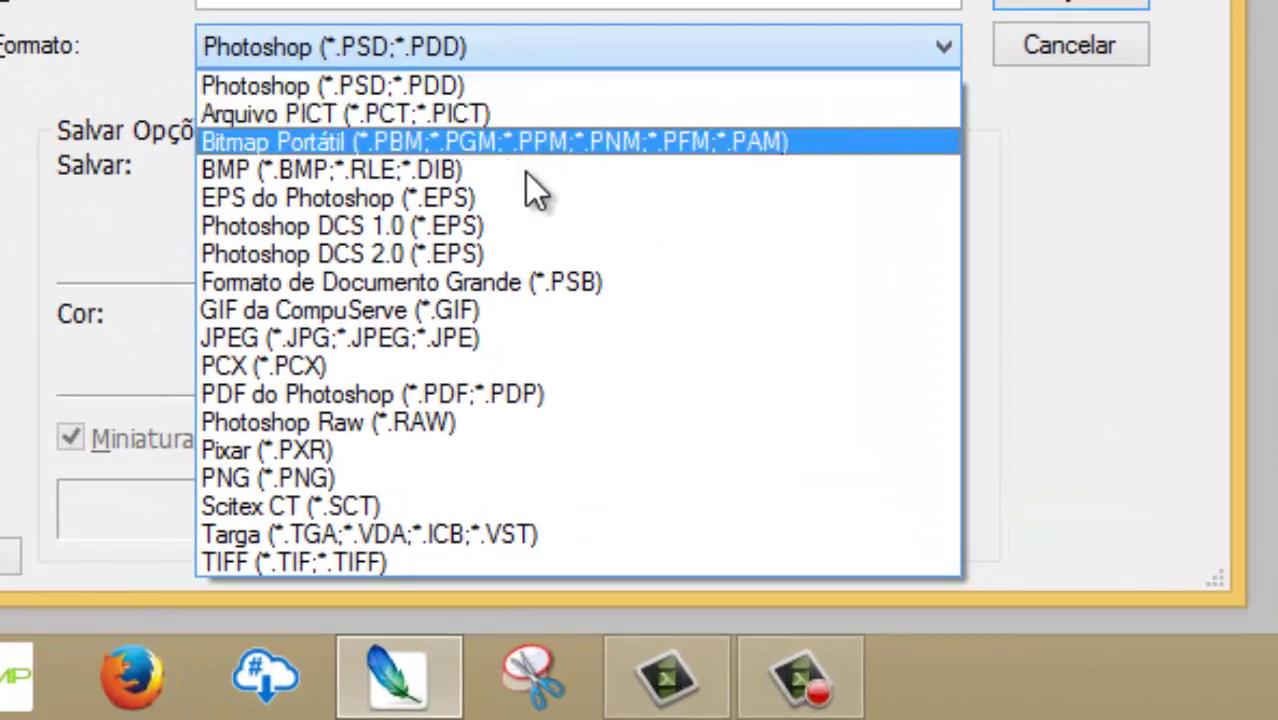
{"action": "left_click", "coordinate": [408, 473]}
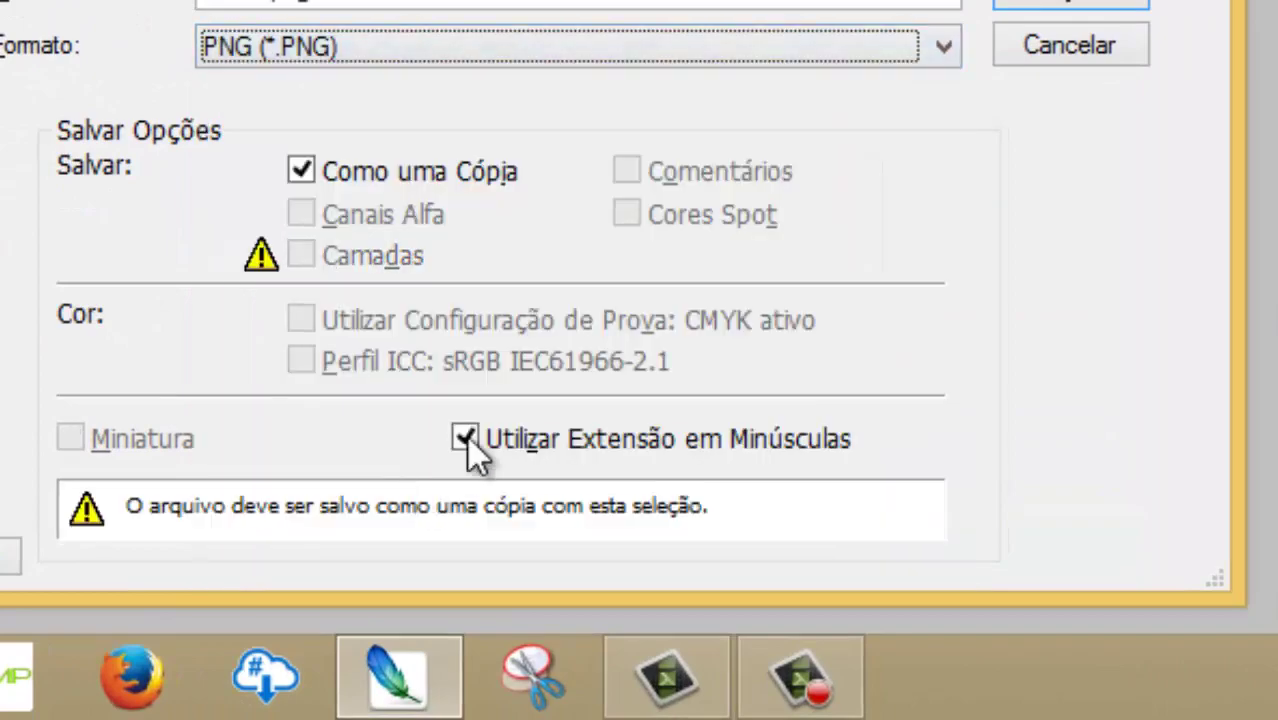
{"action": "left_click", "coordinate": [1092, 6]}
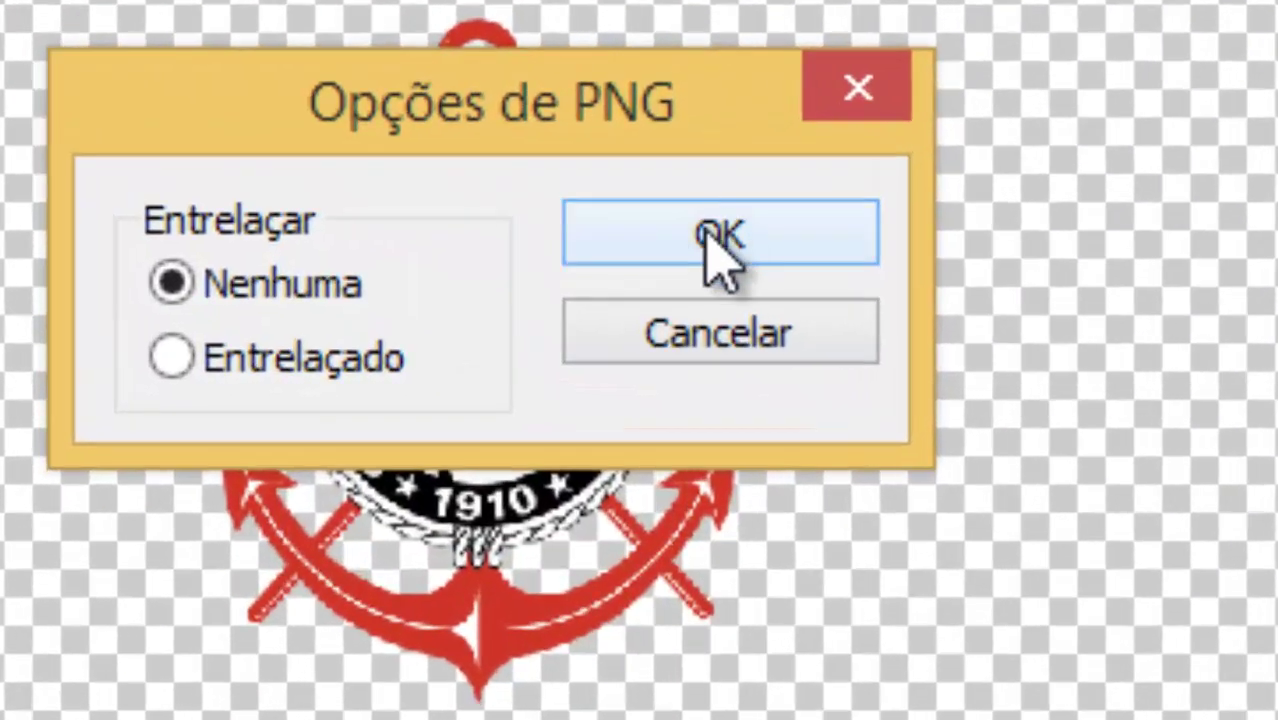
{"action": "left_click", "coordinate": [696, 296]}
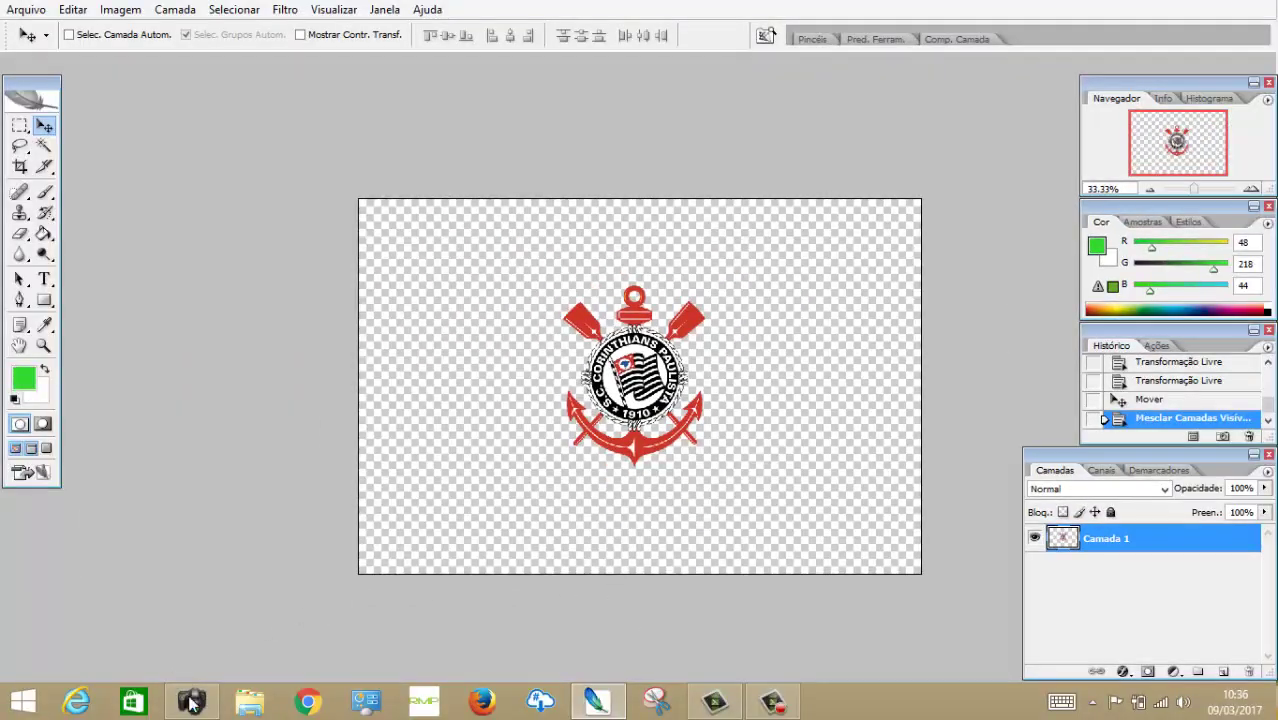
Switch to DSLR Remote Pro's custom photobooth layout and import Campo de Futebol as the background image.
{"action": "left_click", "coordinate": [193, 703]}
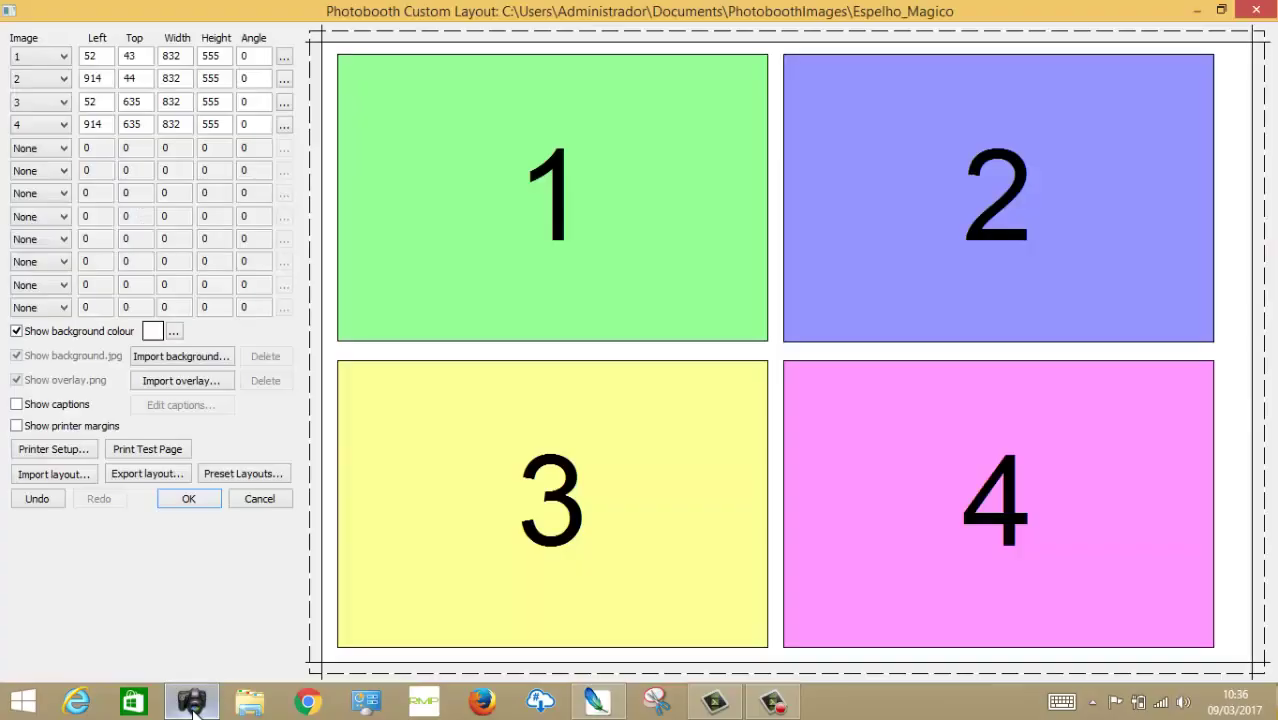
{"action": "left_click", "coordinate": [212, 357]}
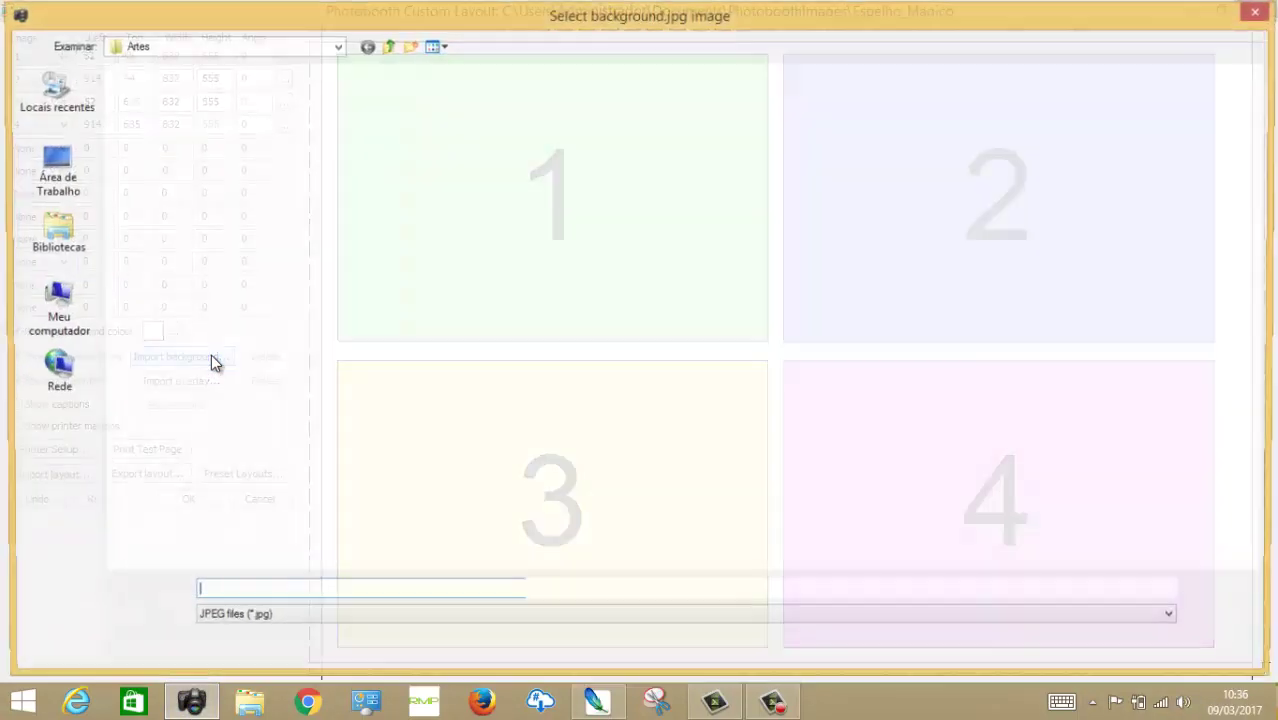
{"action": "left_click", "coordinate": [847, 149]}
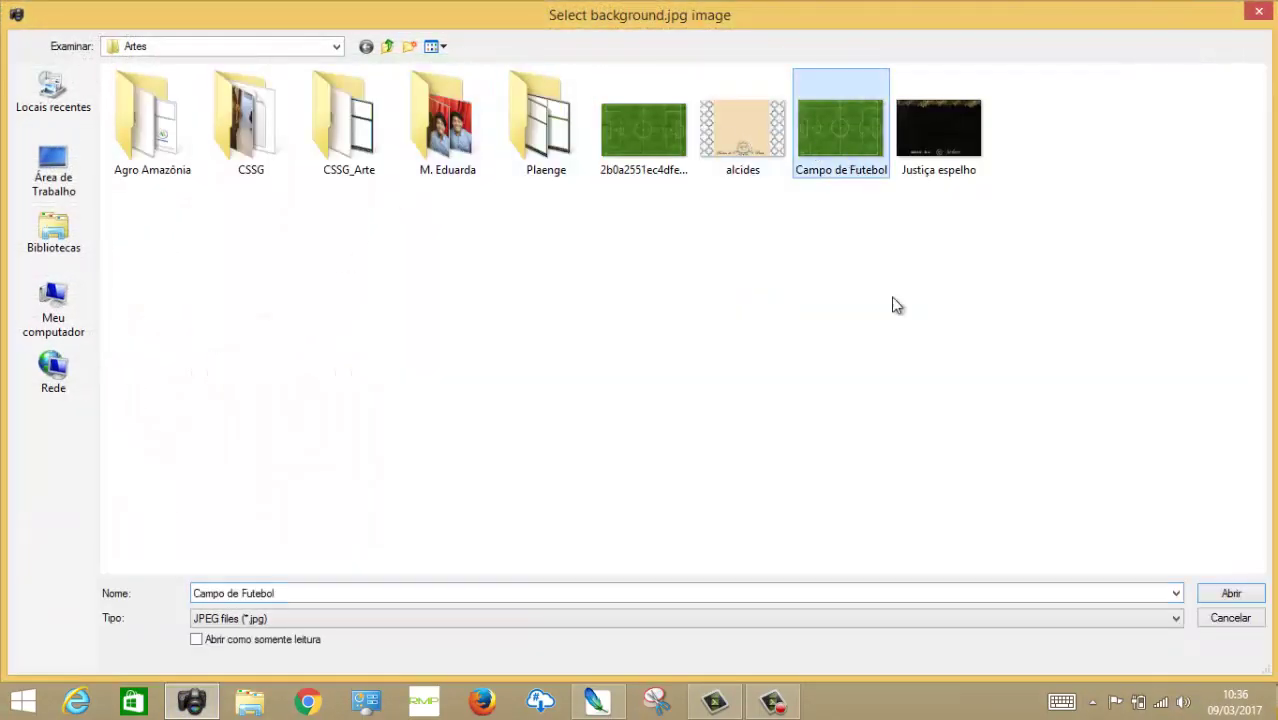
{"action": "left_click", "coordinate": [1224, 594]}
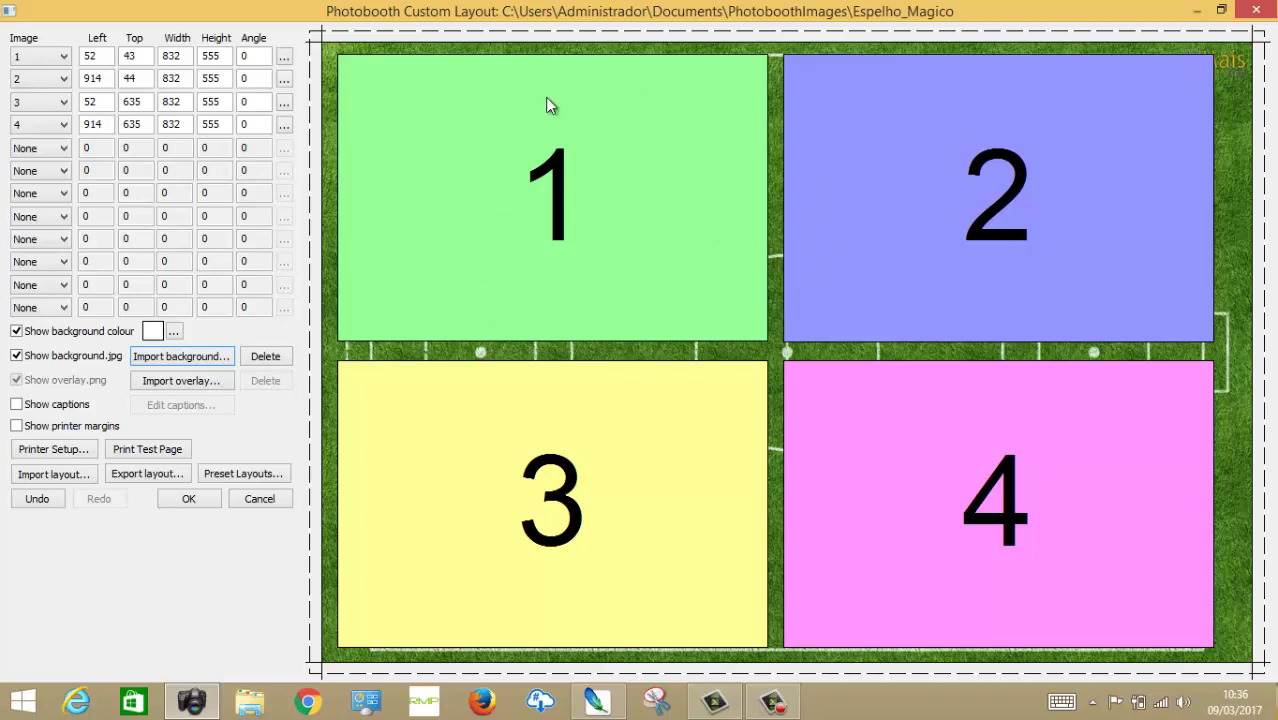
Import the Timaõ PNG as the overlay image of the print layout.
{"action": "left_click", "coordinate": [200, 387]}
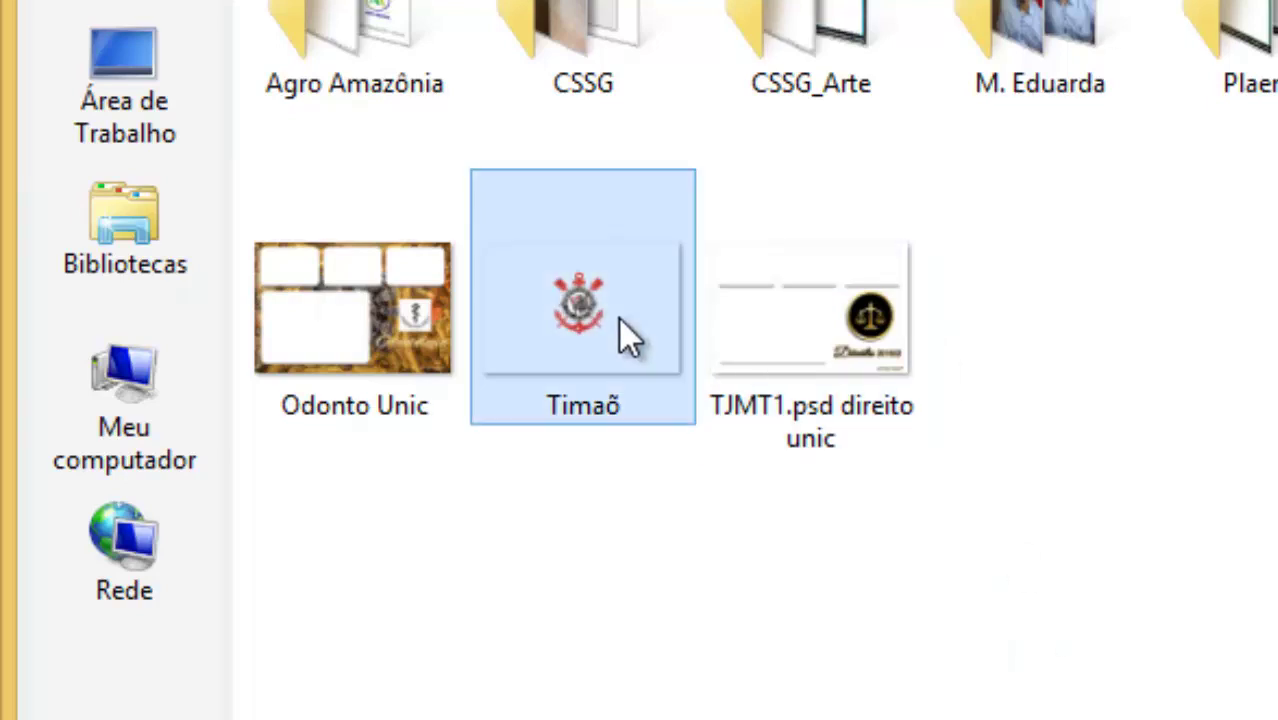
{"action": "left_click", "coordinate": [619, 319]}
{"action": "key", "text": "Return"}
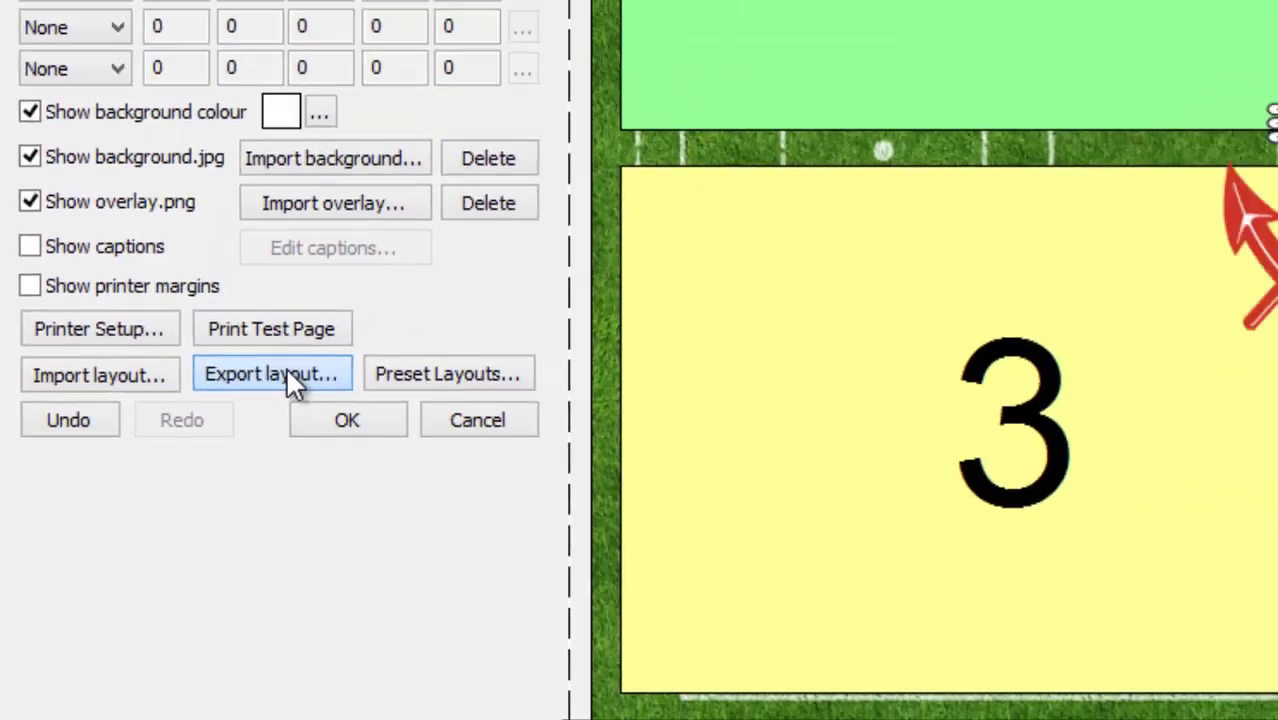
Start exporting the print layout and create a new folder named Molduras II inside the Molduras folder.
{"action": "left_click", "coordinate": [445, 262]}
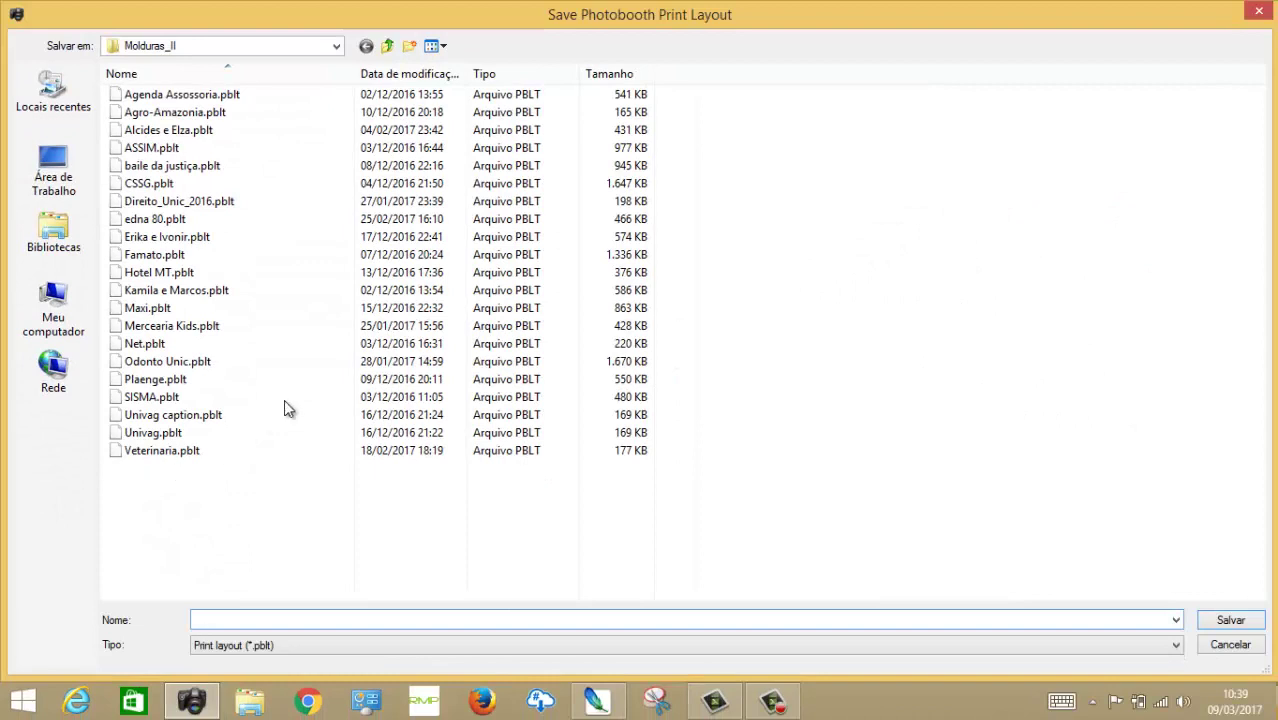
{"action": "left_click", "coordinate": [386, 46]}
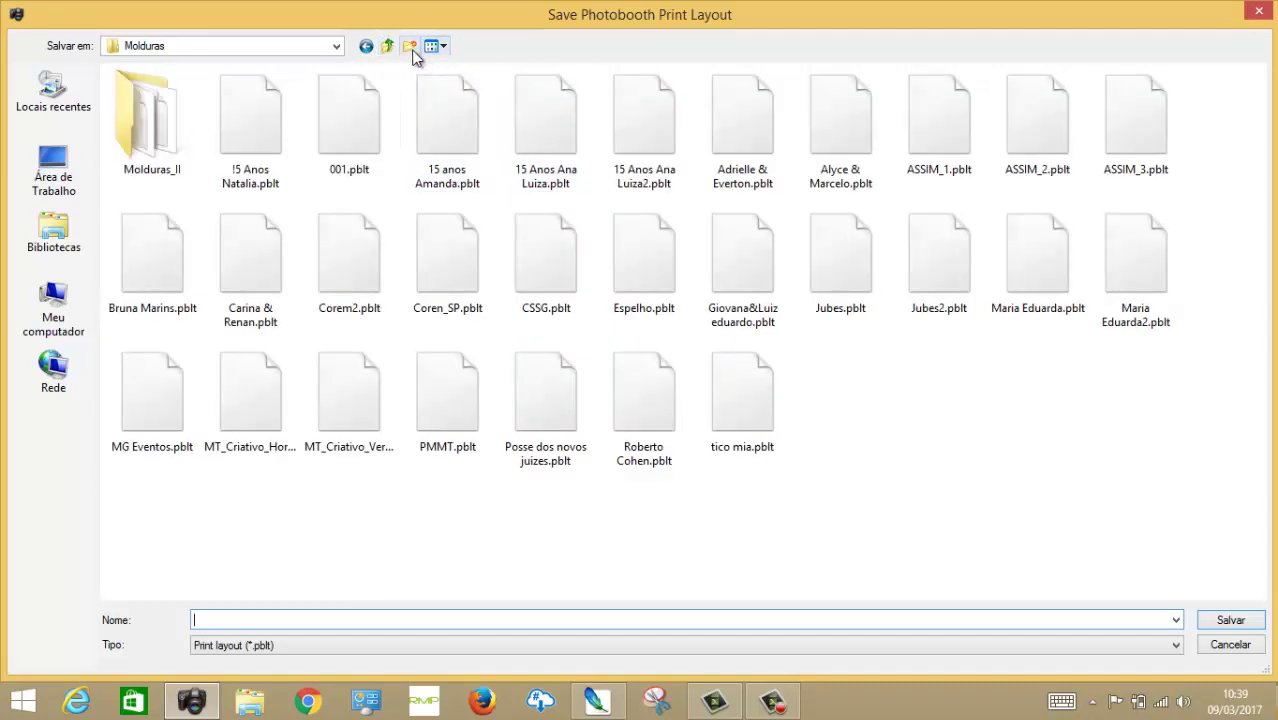
{"action": "left_click", "coordinate": [411, 47]}
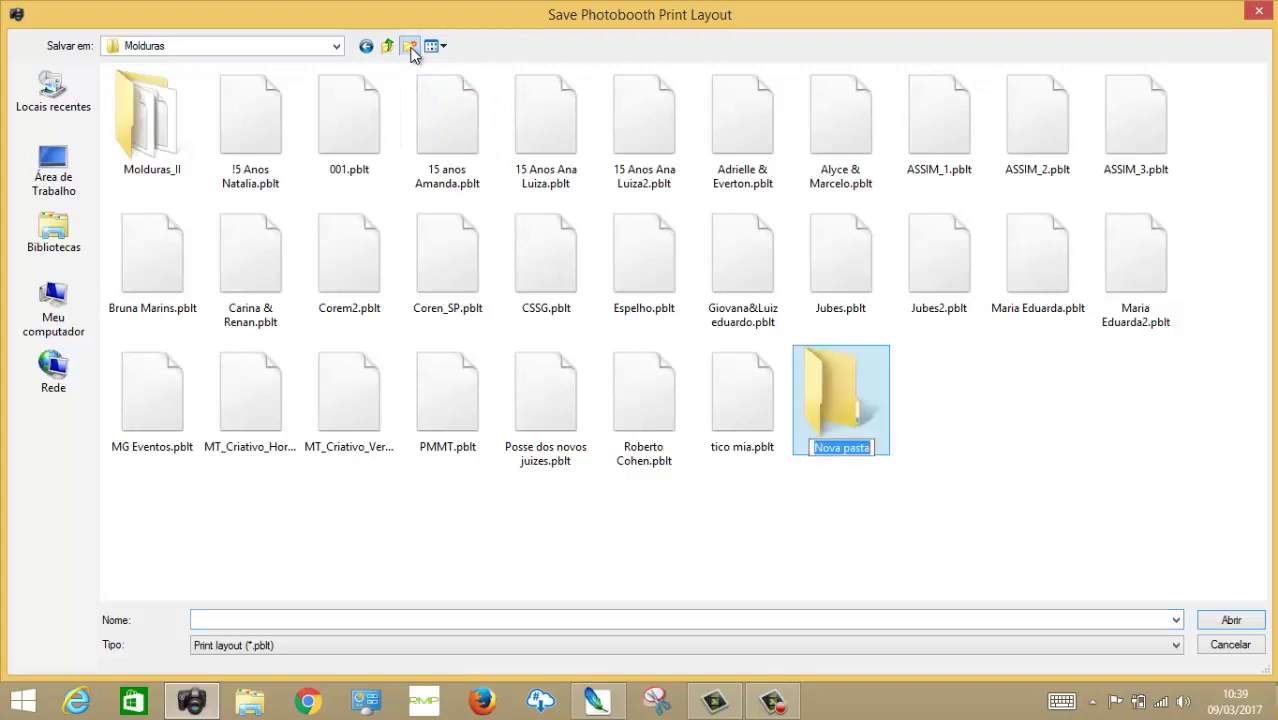
{"action": "type", "text": "Molduras"}
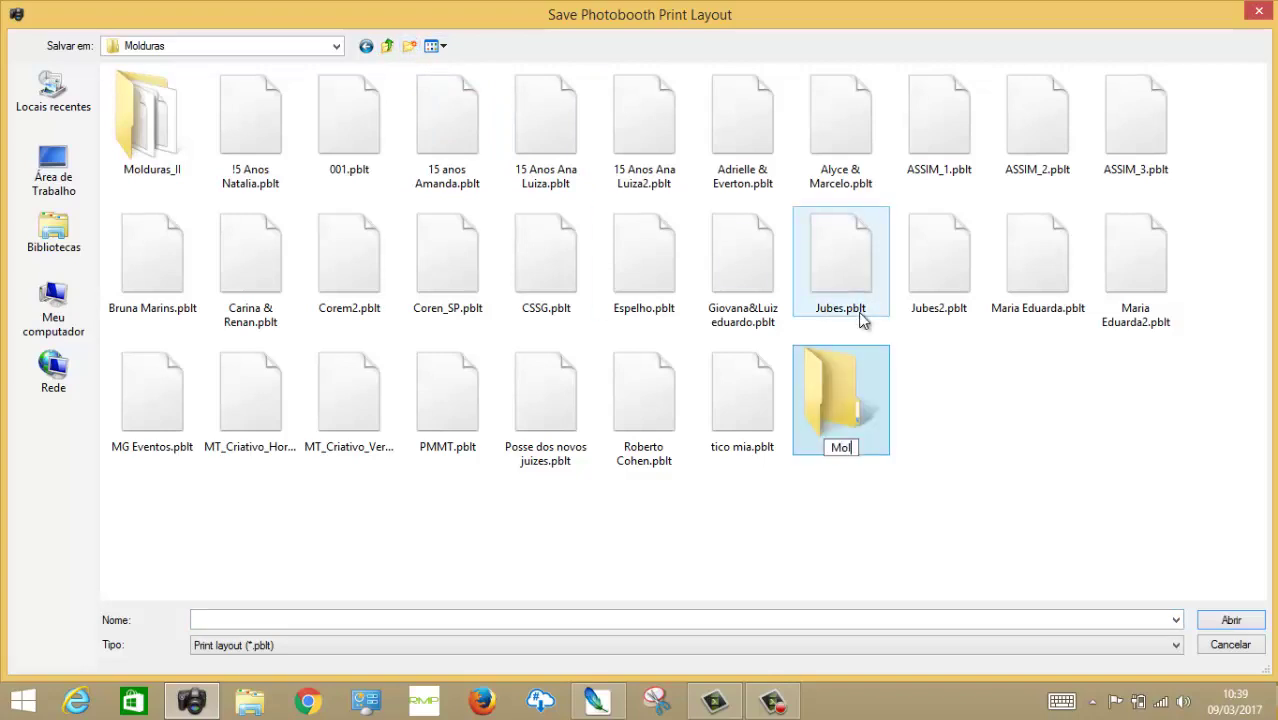
{"action": "key", "text": "Return"}
{"action": "key", "text": "F2"}
{"action": "key", "text": "End"}
{"action": "type", "text": "II"}
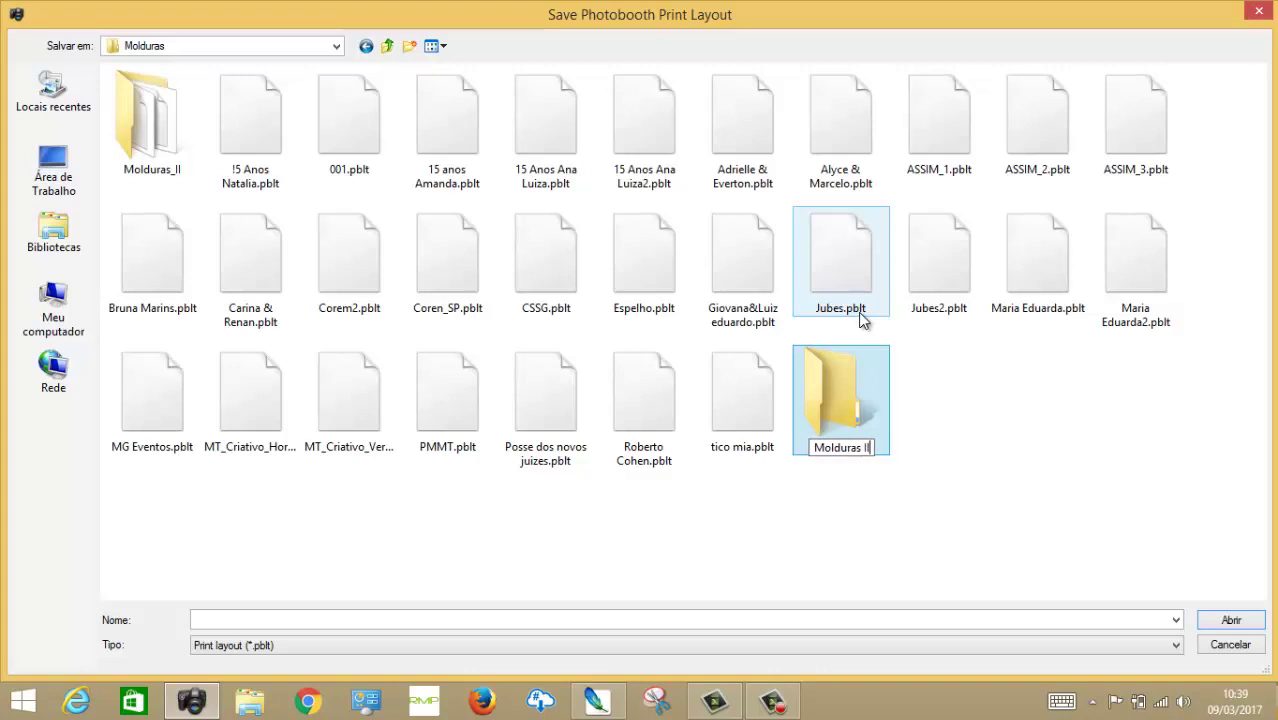
{"action": "key", "text": "Return"}
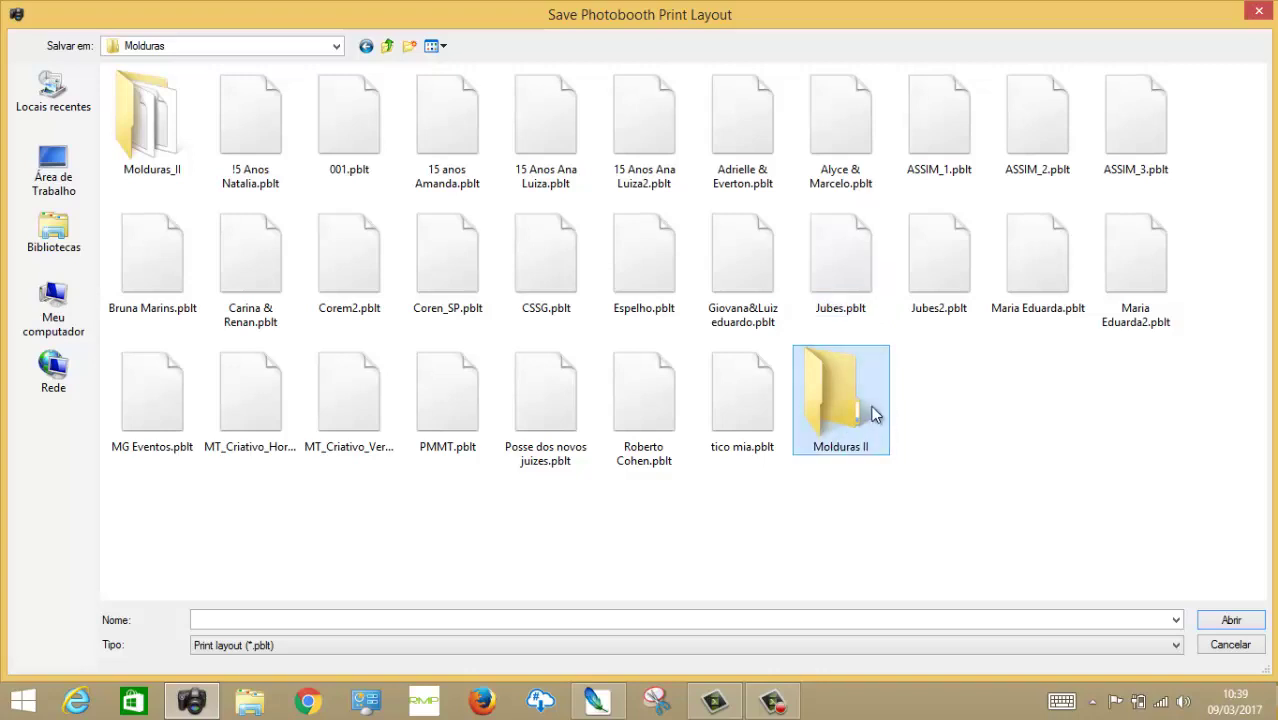
Save the exported layout as a .pblt file in the new Molduras II folder, with a name beginning with Tim.
{"action": "left_click", "coordinate": [1230, 619]}
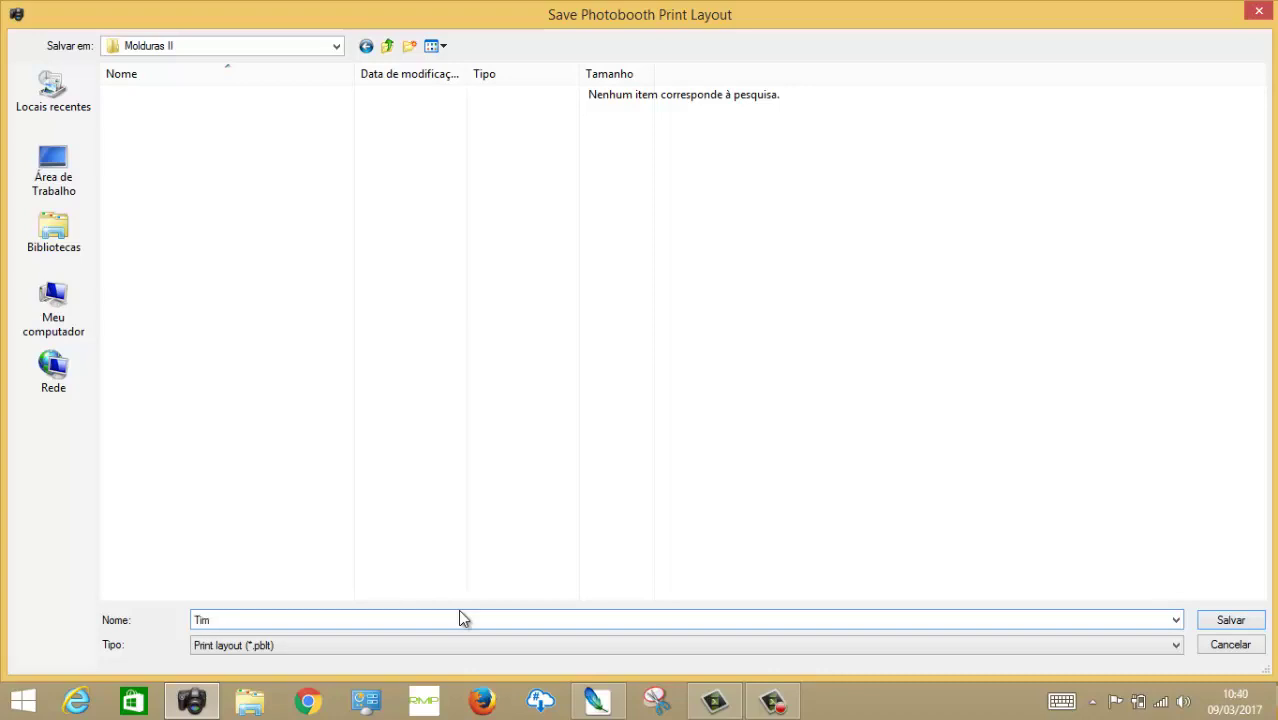
{"action": "type", "text": "o"}
{"action": "left_click", "coordinate": [1234, 622]}
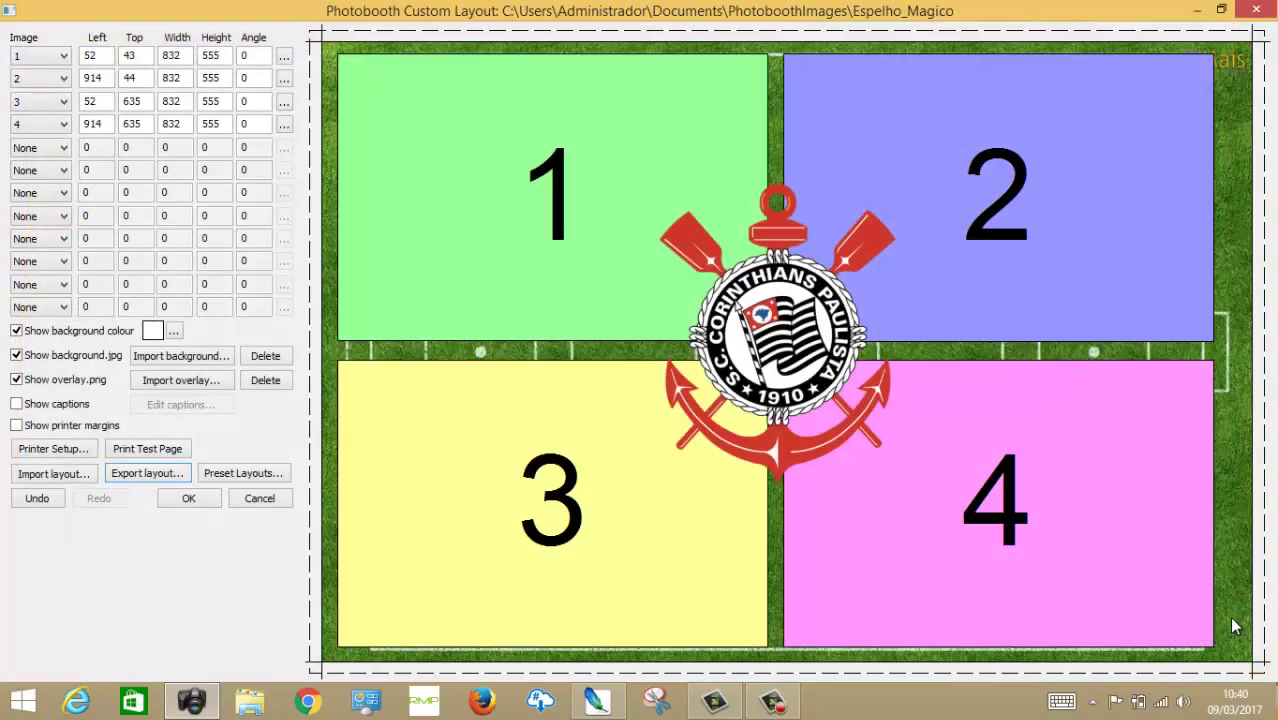
Delete the overlay image and the background image from the print layout, confirming both permanent deletions.
{"action": "left_click", "coordinate": [275, 376]}
{"action": "left_click", "coordinate": [718, 422]}
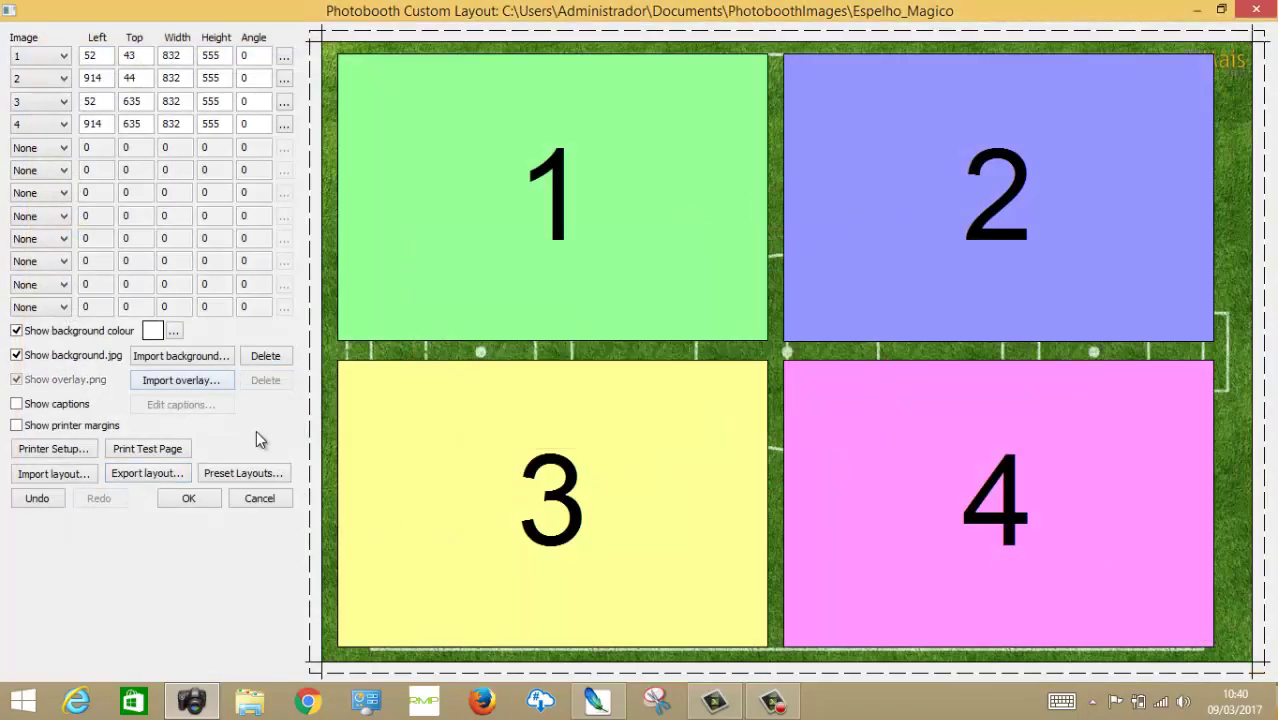
{"action": "left_click", "coordinate": [275, 356]}
{"action": "left_click", "coordinate": [708, 418]}
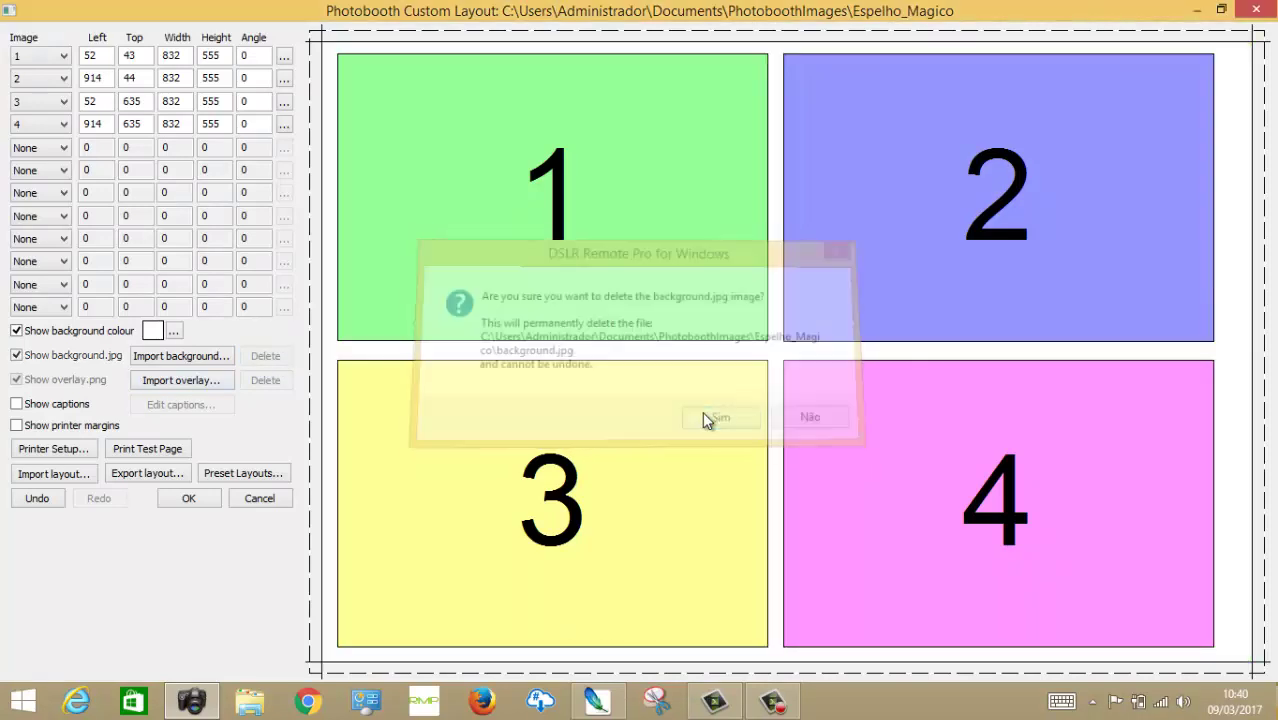
Apply the 1 large, 3 small preset to the print layout, and import the exported layout back over it.
{"action": "left_click", "coordinate": [250, 475]}
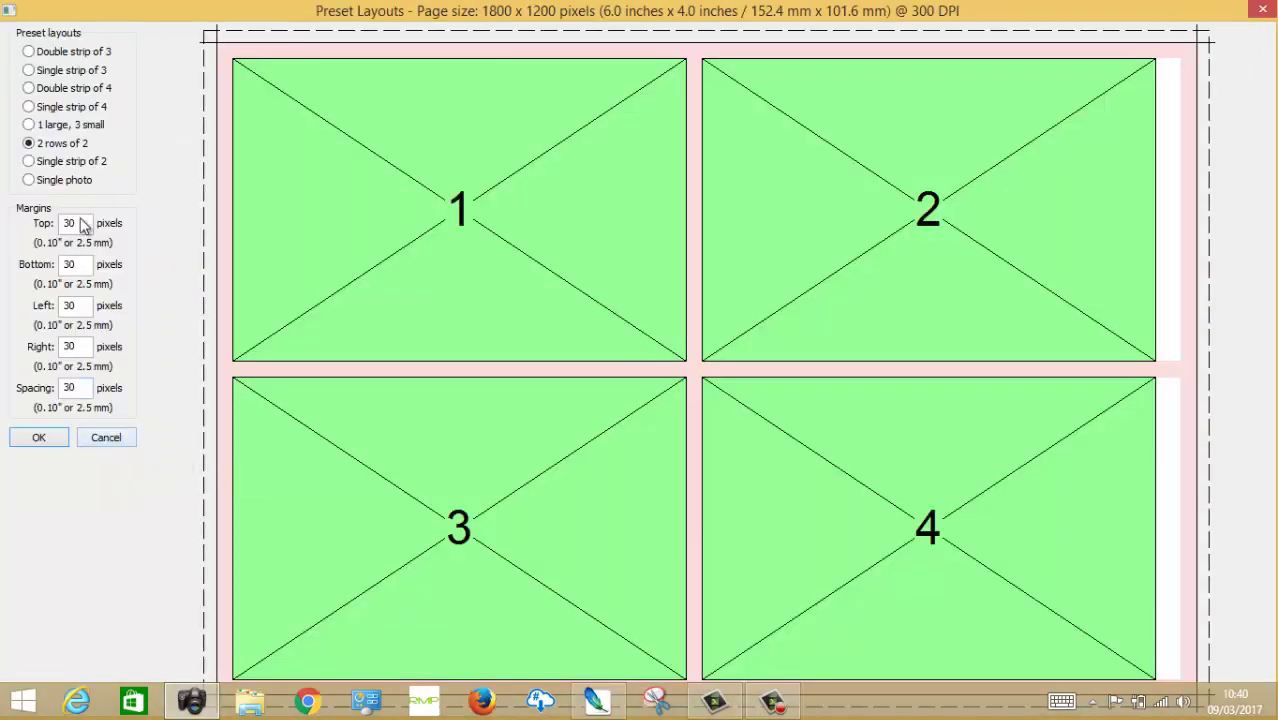
{"action": "left_click", "coordinate": [88, 126]}
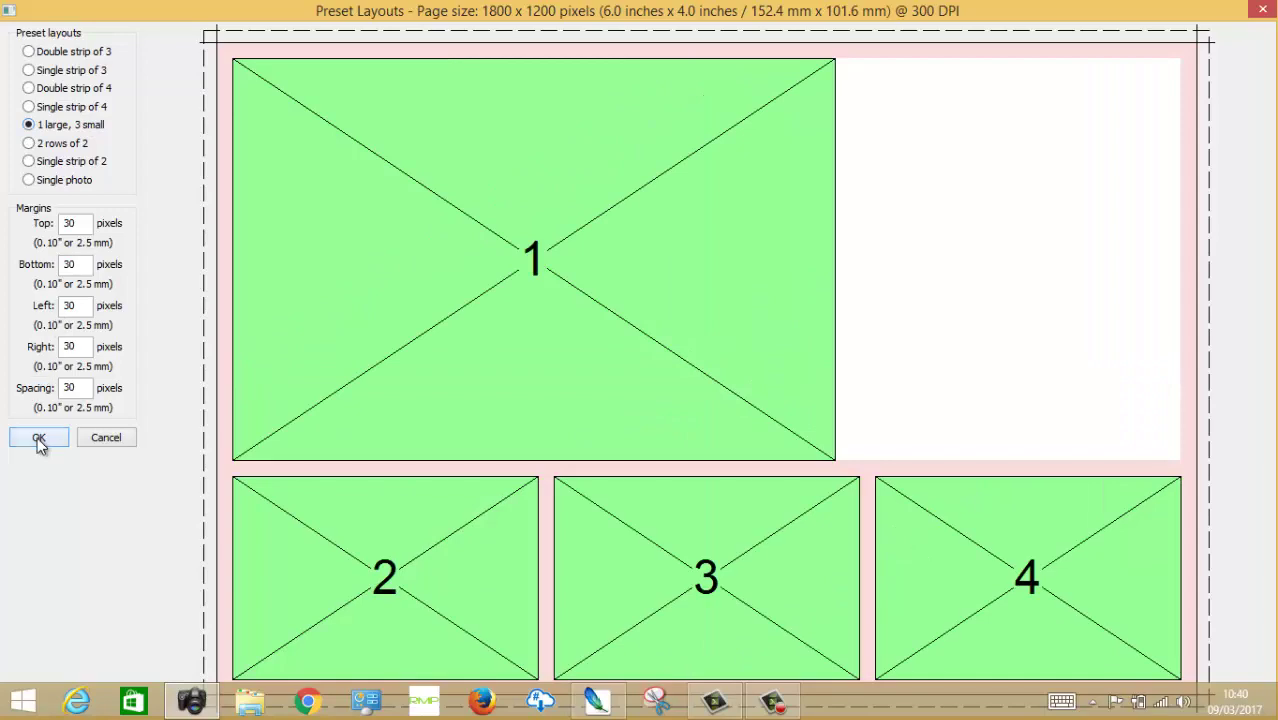
{"action": "left_click", "coordinate": [38, 441]}
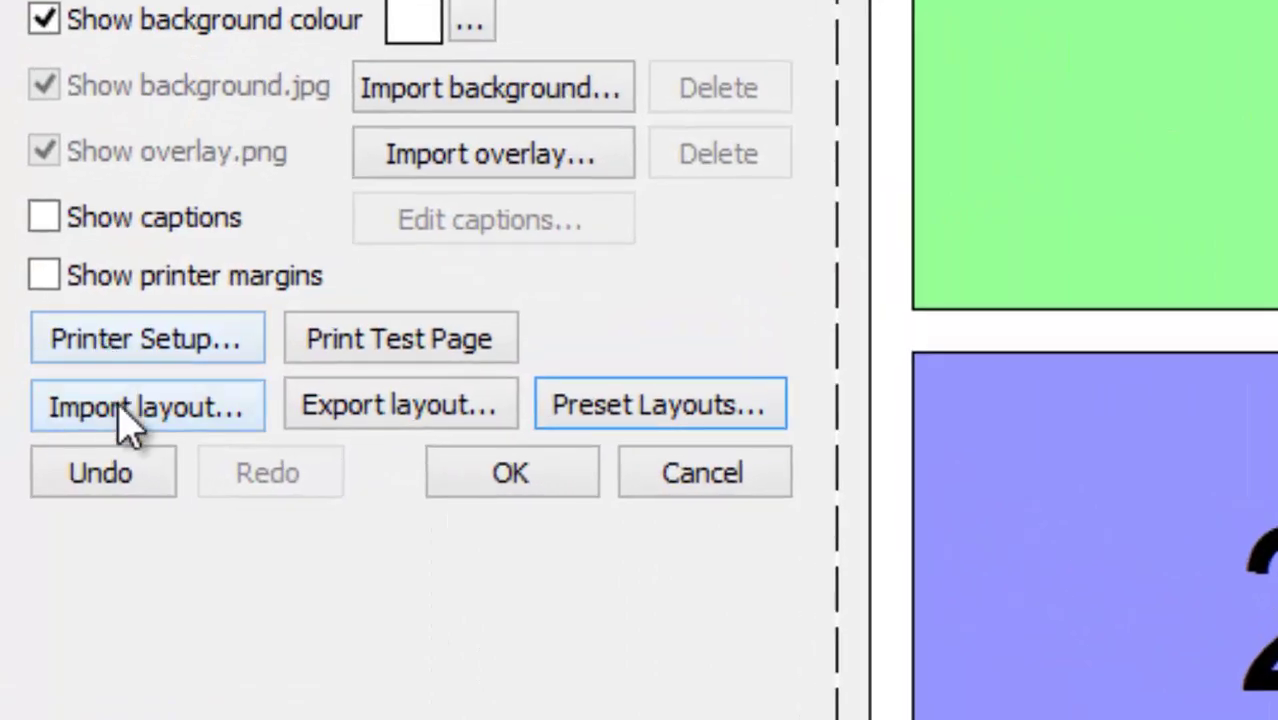
{"action": "left_click", "coordinate": [128, 418]}
{"action": "double_click", "coordinate": [160, 152]}
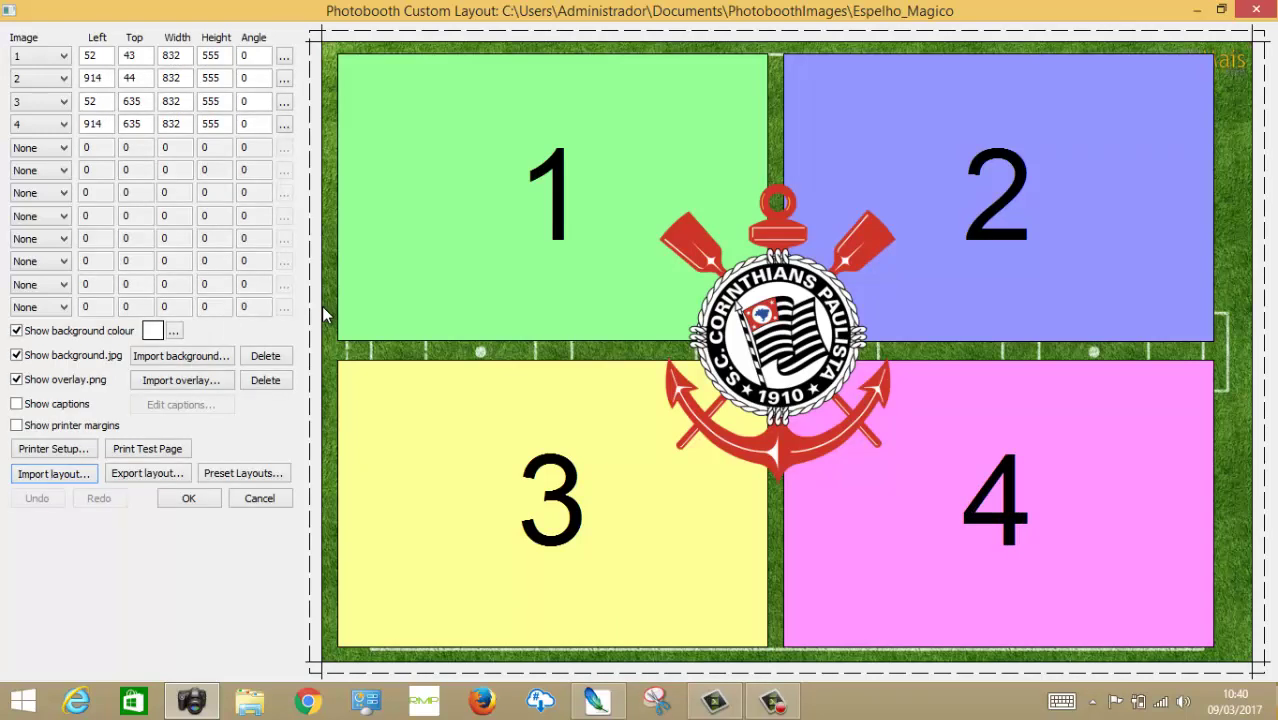
Try the Single strip of 4 preset and the Double strip of 3 preset on the imported layout.
{"action": "left_click", "coordinate": [205, 476]}
{"action": "left_click", "coordinate": [62, 106]}
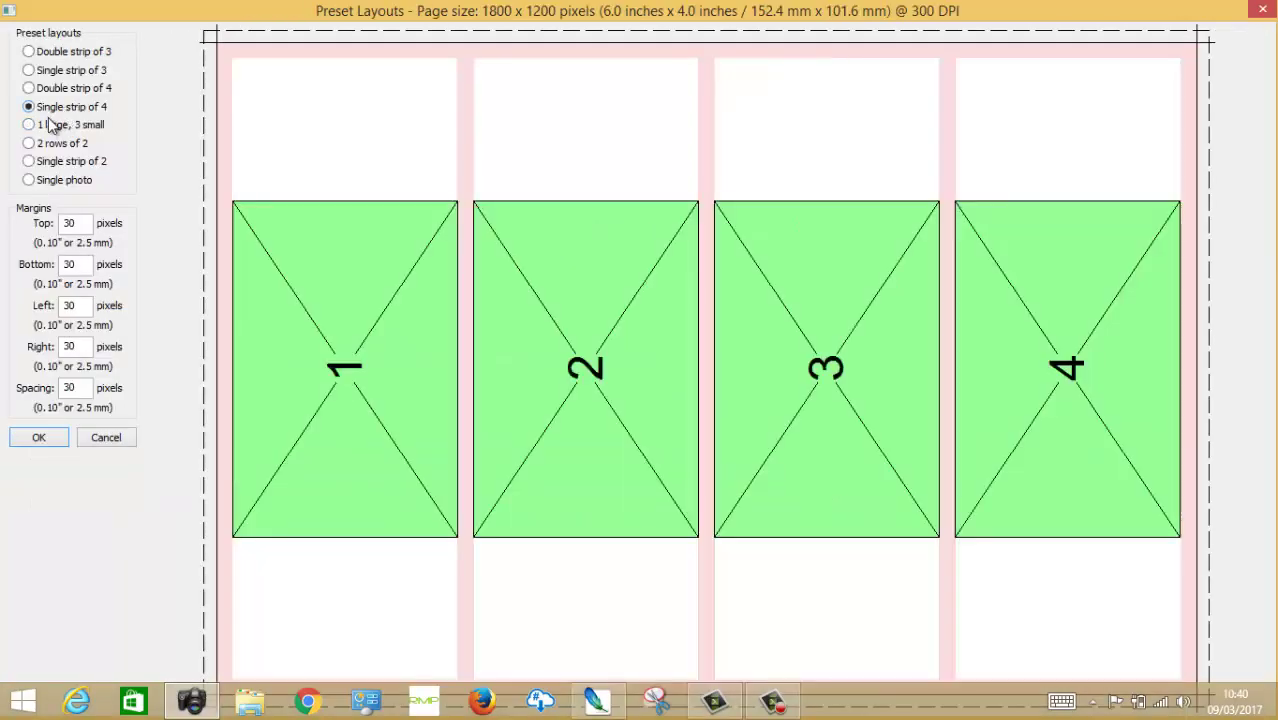
{"action": "left_click", "coordinate": [37, 443]}
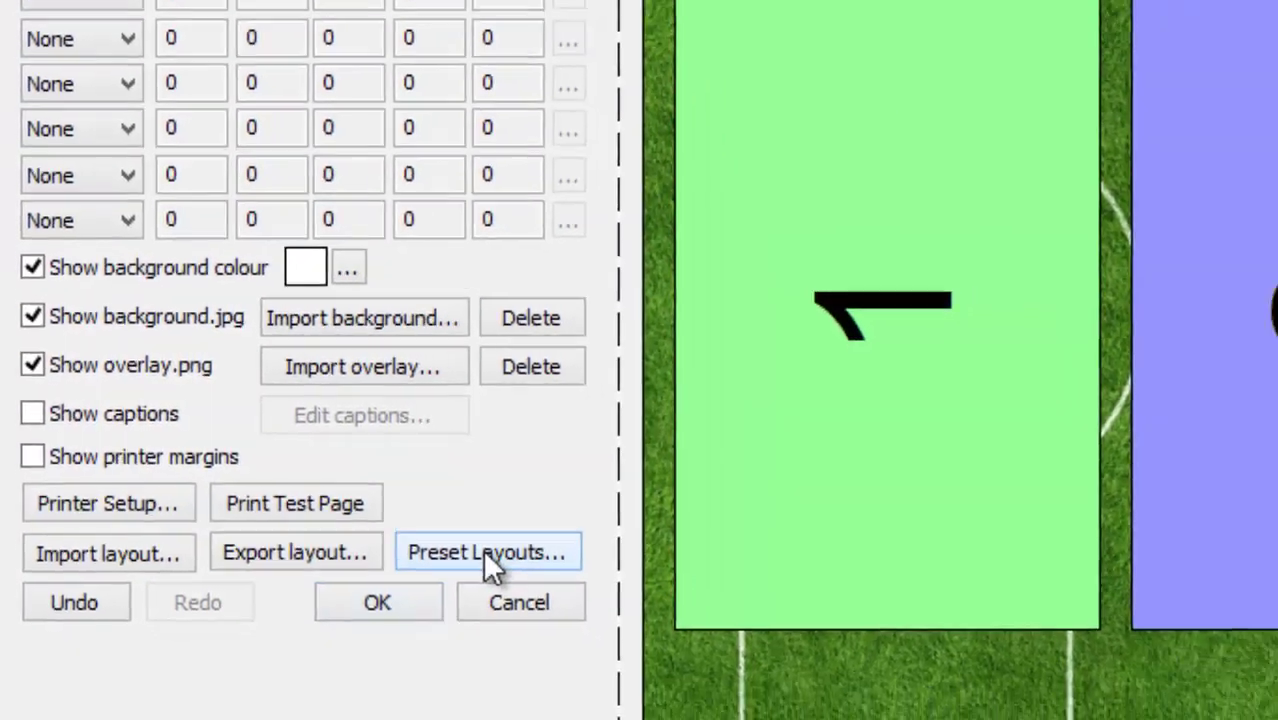
{"action": "left_click", "coordinate": [490, 566]}
{"action": "left_click", "coordinate": [72, 53]}
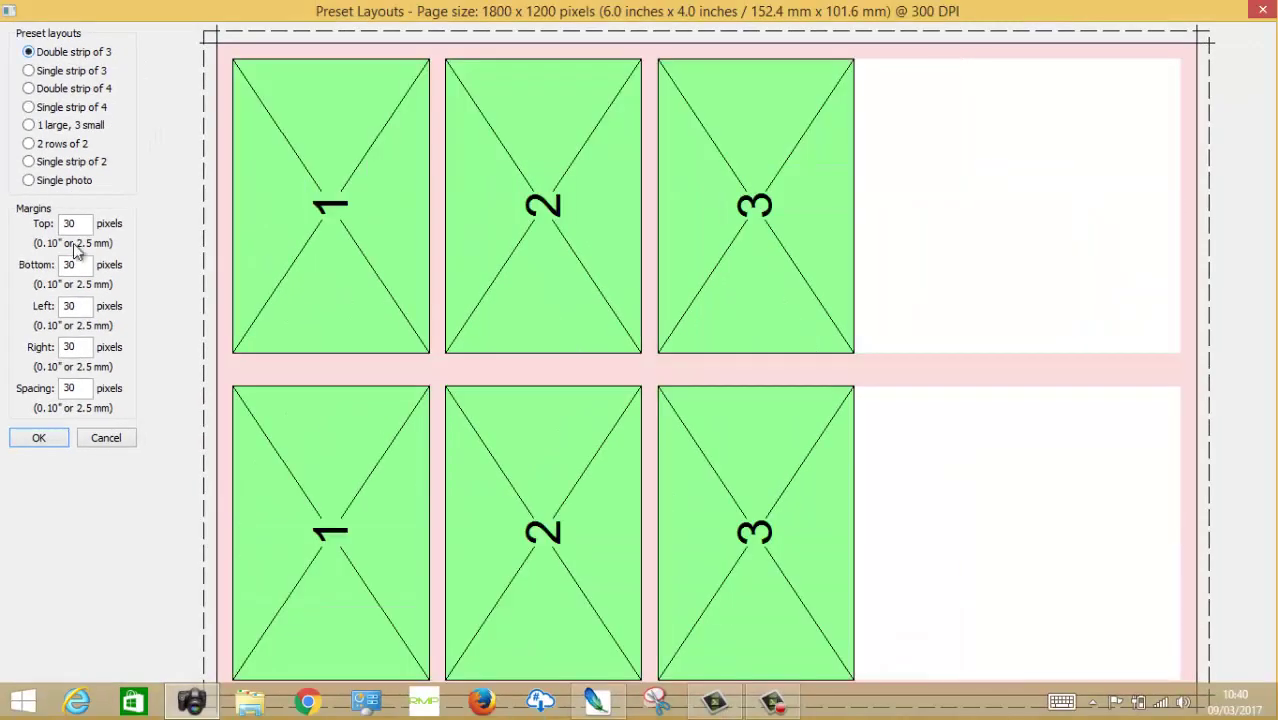
{"action": "left_click", "coordinate": [38, 437]}
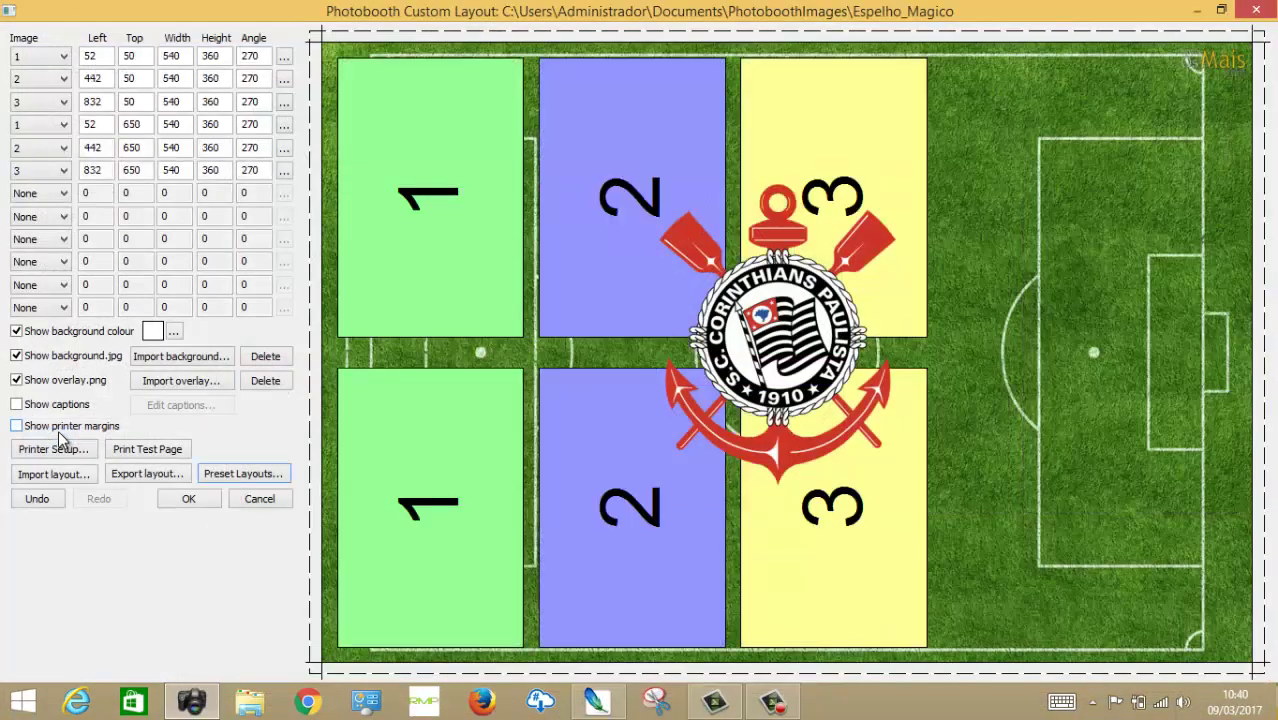
Replace the double strip with the 1 large, 3 small preset layout.
{"action": "left_click", "coordinate": [245, 474]}
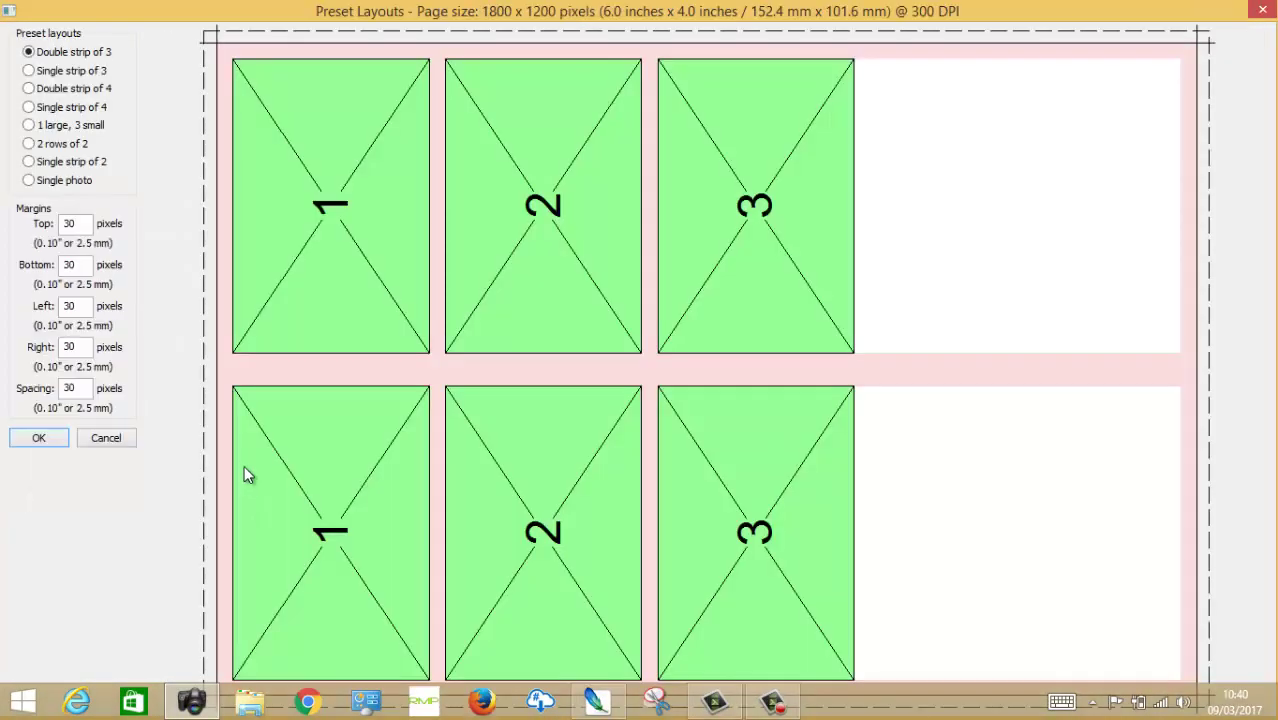
{"action": "left_click", "coordinate": [70, 125]}
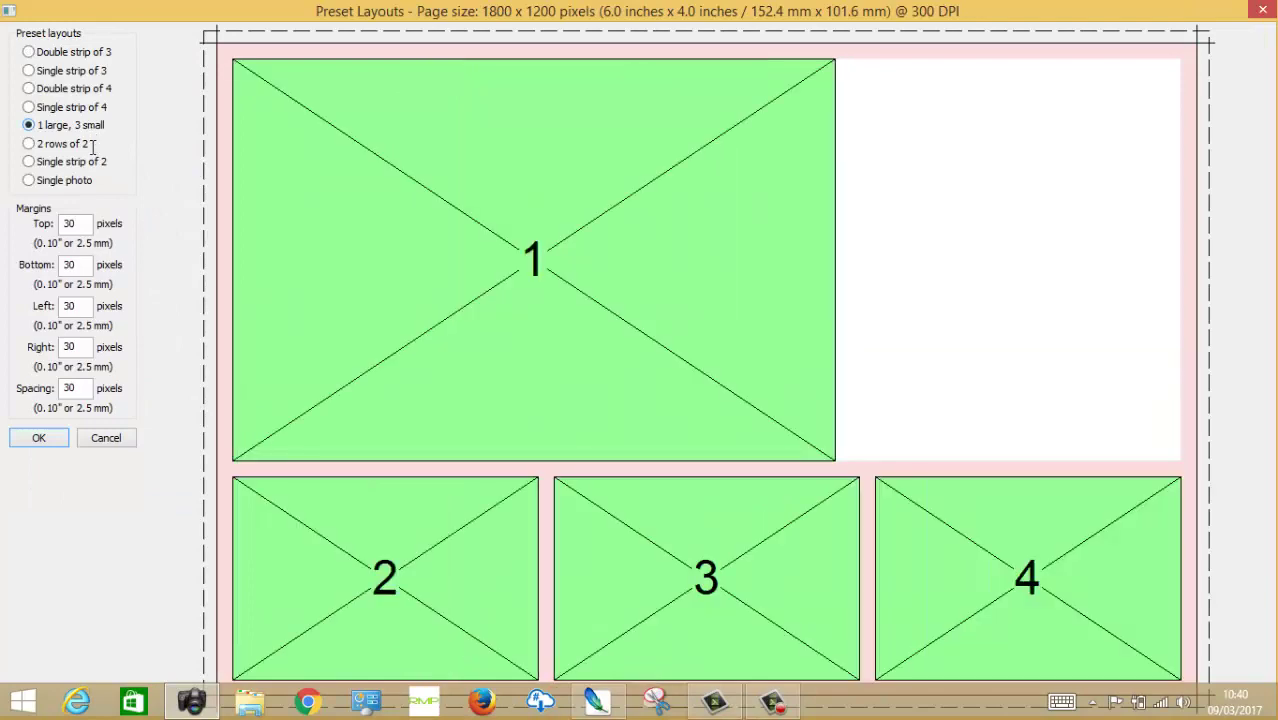
{"action": "left_click", "coordinate": [61, 436]}
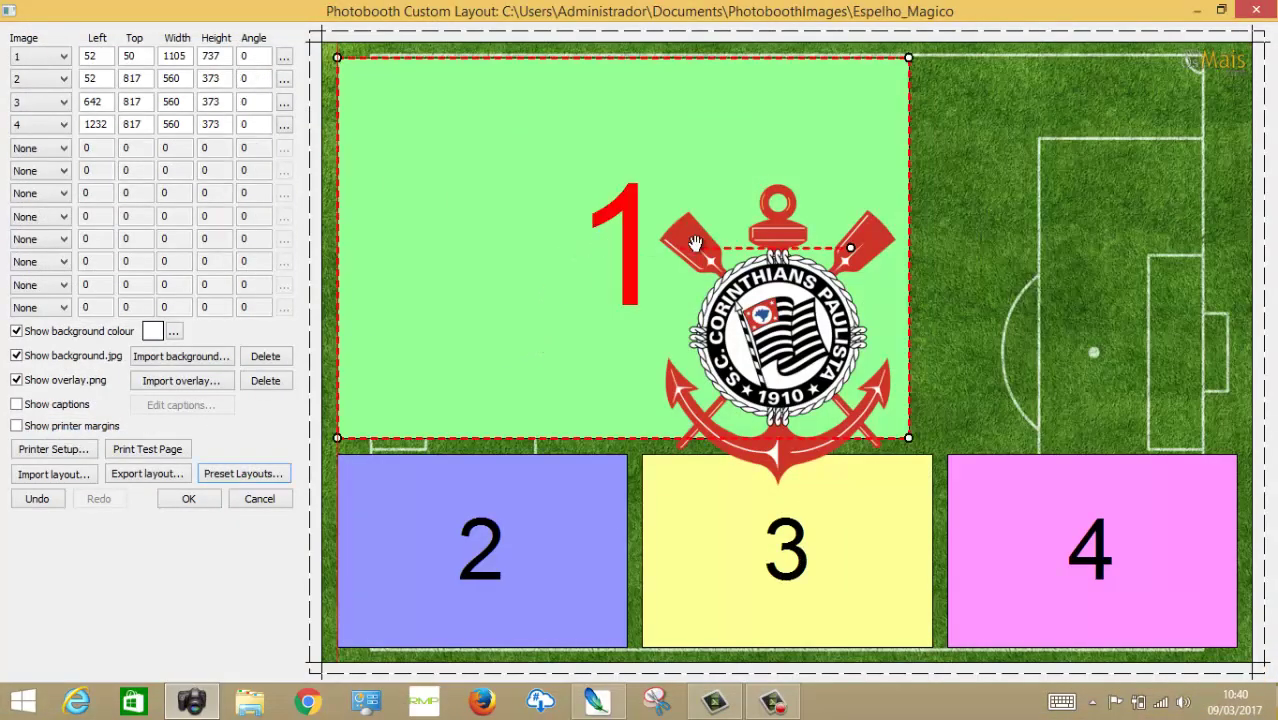
Move photo 1 to about 728, 44 and stack photos 2, 3 and 4 in a column along the page's left edge.
{"action": "left_click_drag", "start_coordinate": [592, 246], "coordinate": [913, 246]}
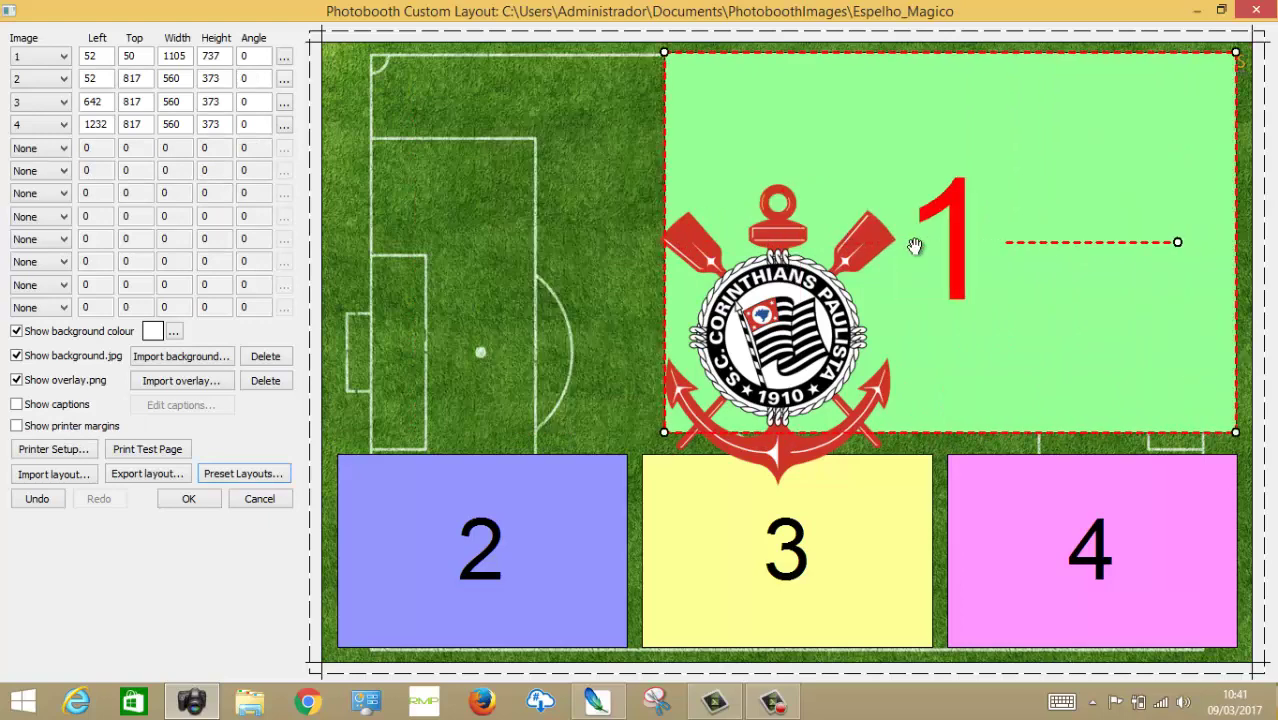
{"action": "left_click_drag", "start_coordinate": [506, 505], "coordinate": [512, 125]}
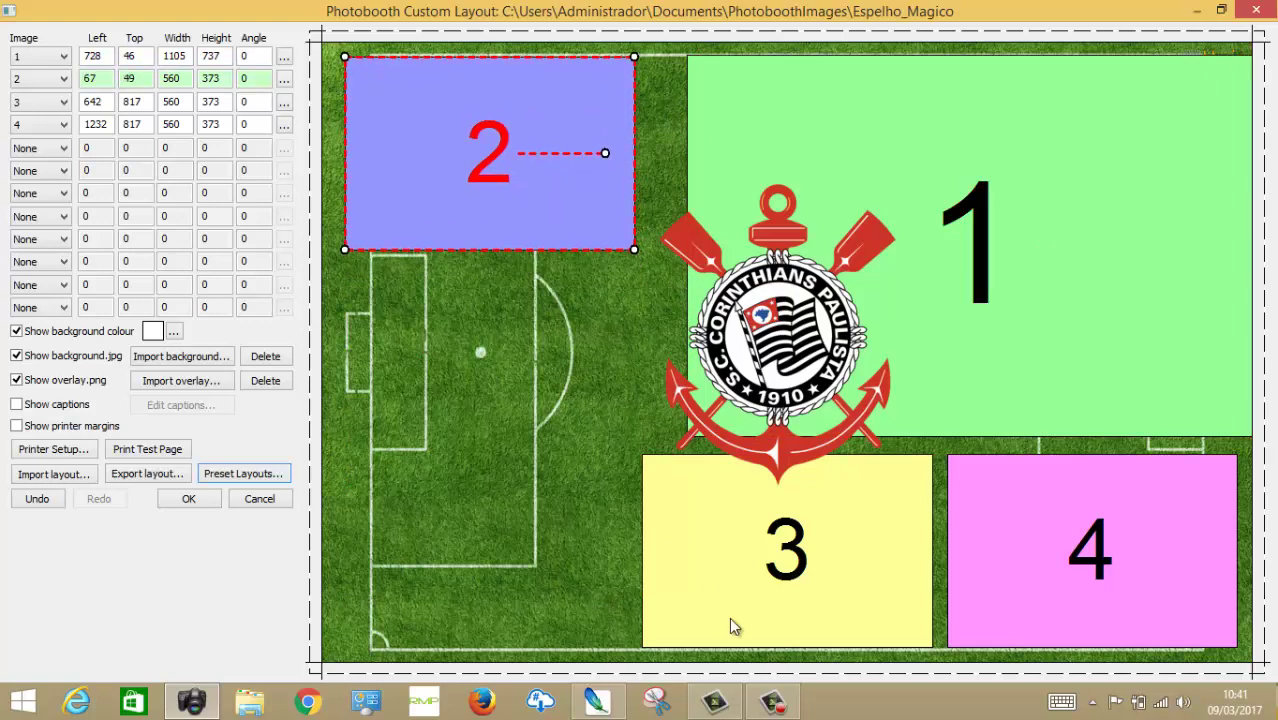
{"action": "left_click_drag", "start_coordinate": [720, 581], "coordinate": [467, 404]}
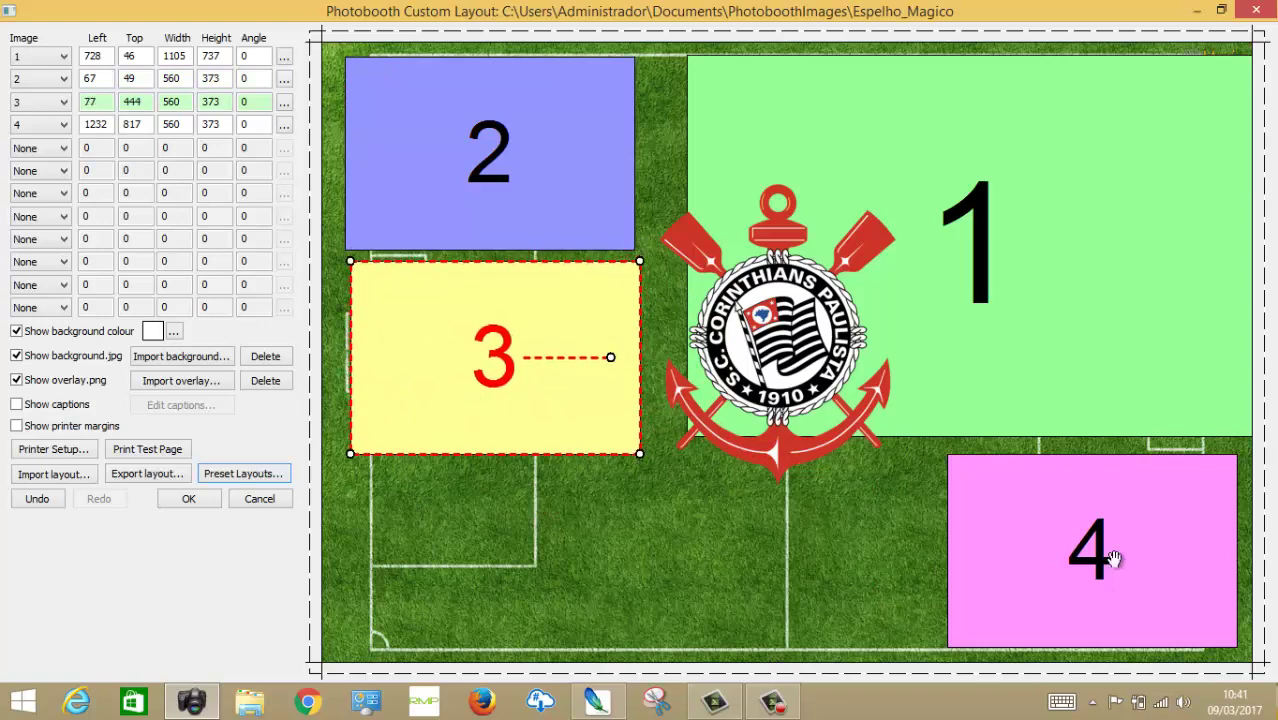
{"action": "left_click_drag", "start_coordinate": [1015, 563], "coordinate": [527, 563]}
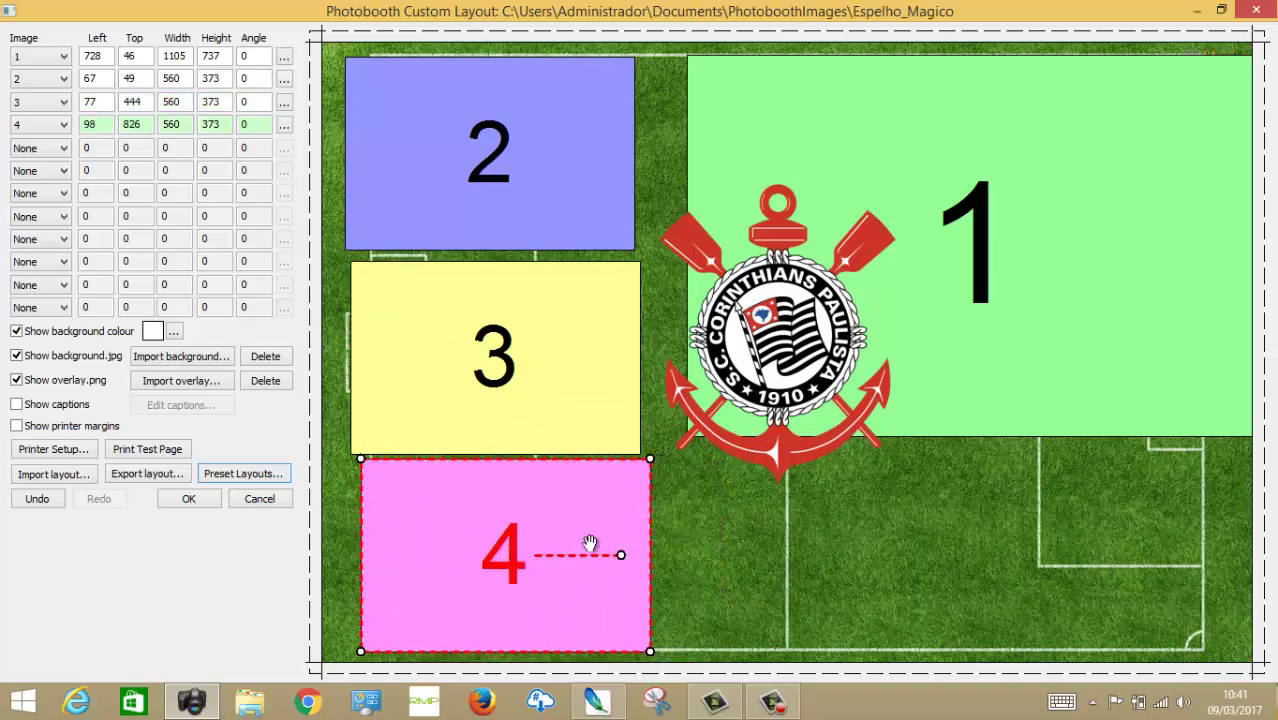
{"action": "left_click", "coordinate": [1101, 331]}
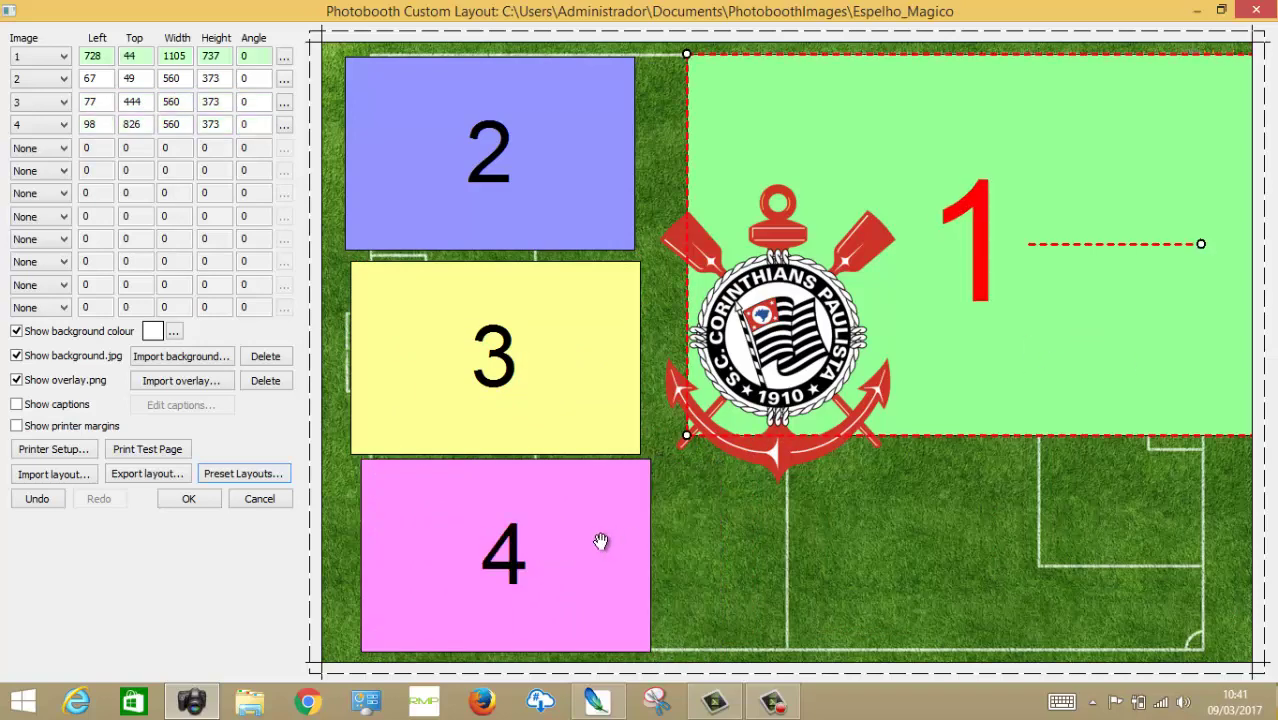
{"action": "left_click_drag", "start_coordinate": [599, 539], "coordinate": [597, 541]}
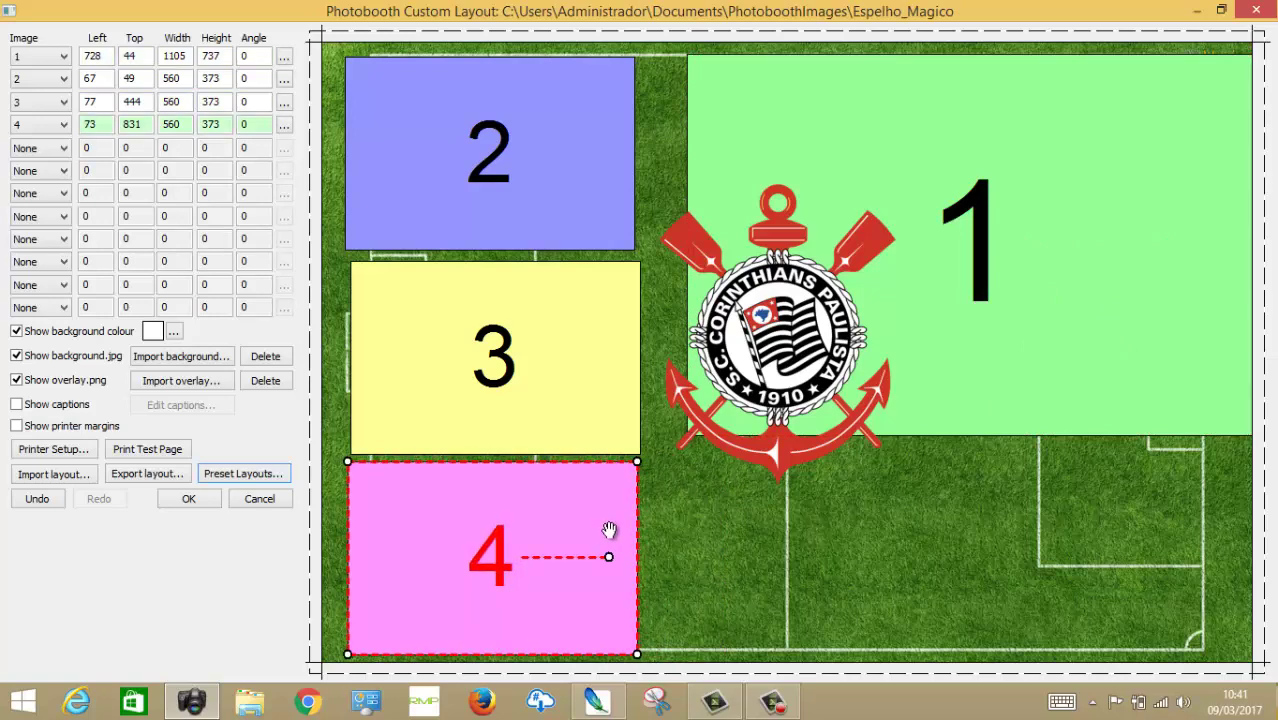
Delete background.jpg and overlay.png from the rearranged layout, confirming both permanent deletions.
{"action": "left_click", "coordinate": [281, 358]}
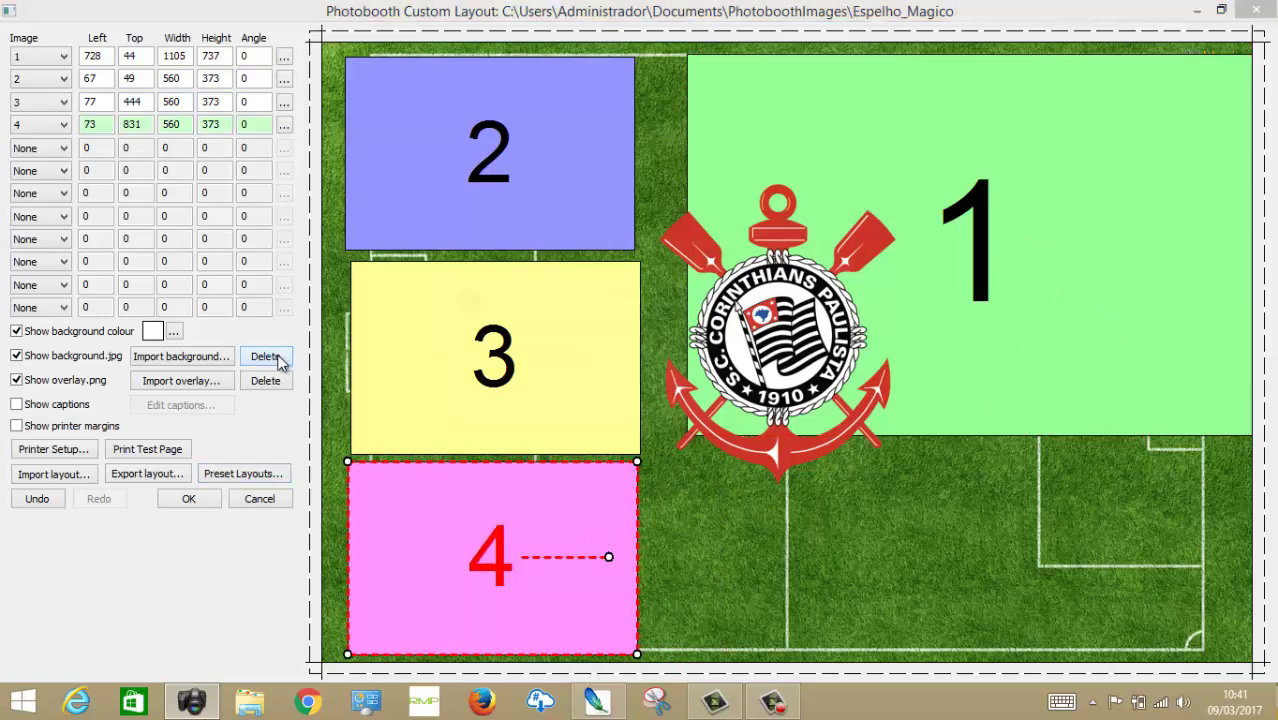
{"action": "left_click", "coordinate": [720, 419]}
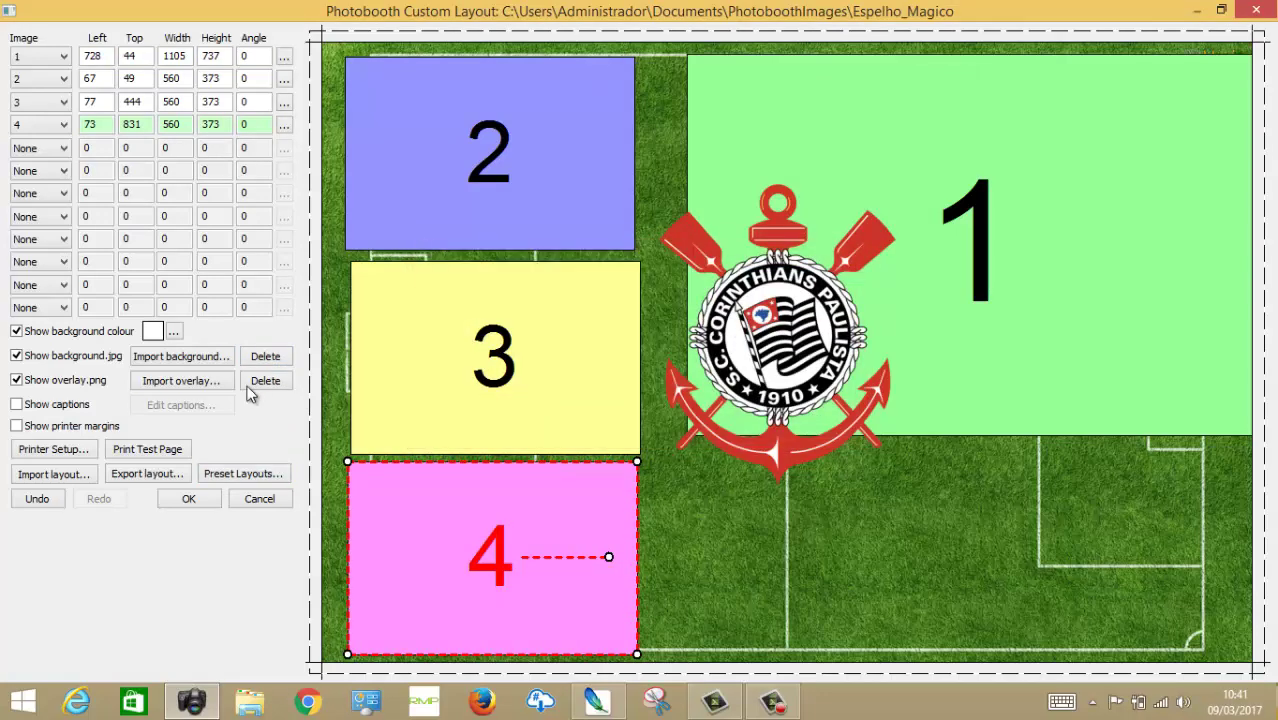
{"action": "left_click", "coordinate": [281, 386]}
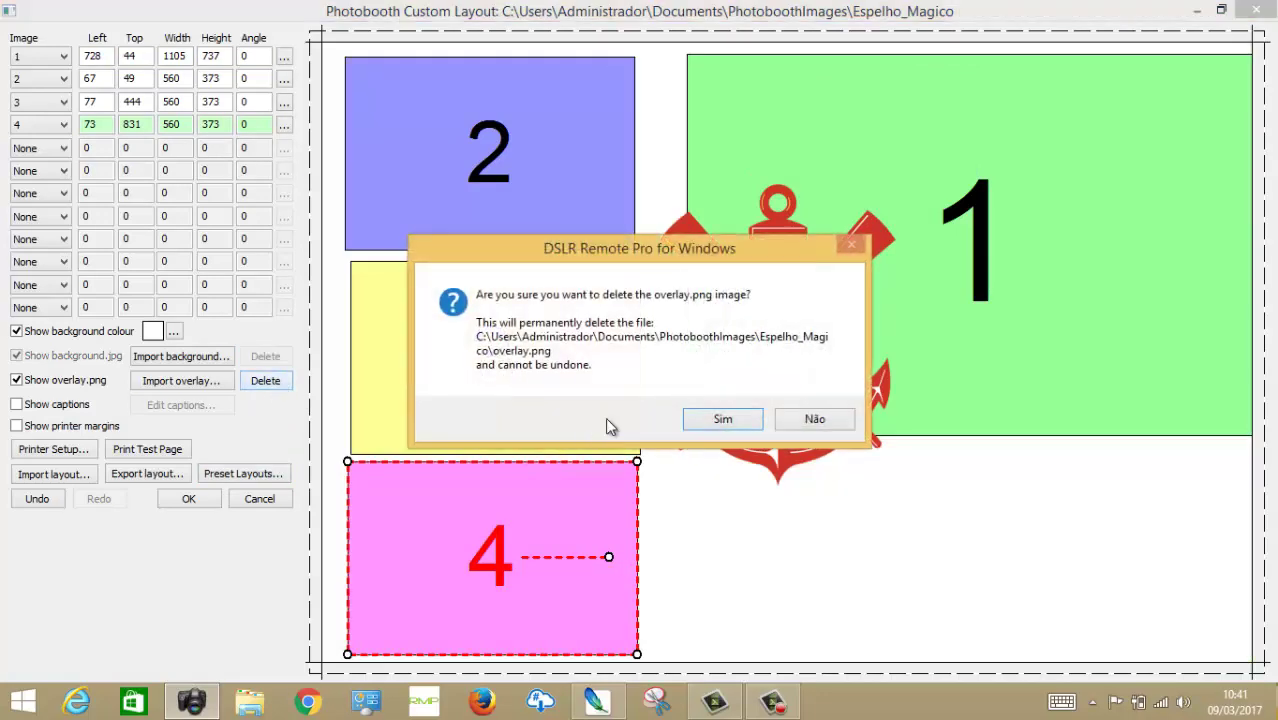
{"action": "left_click", "coordinate": [716, 421]}
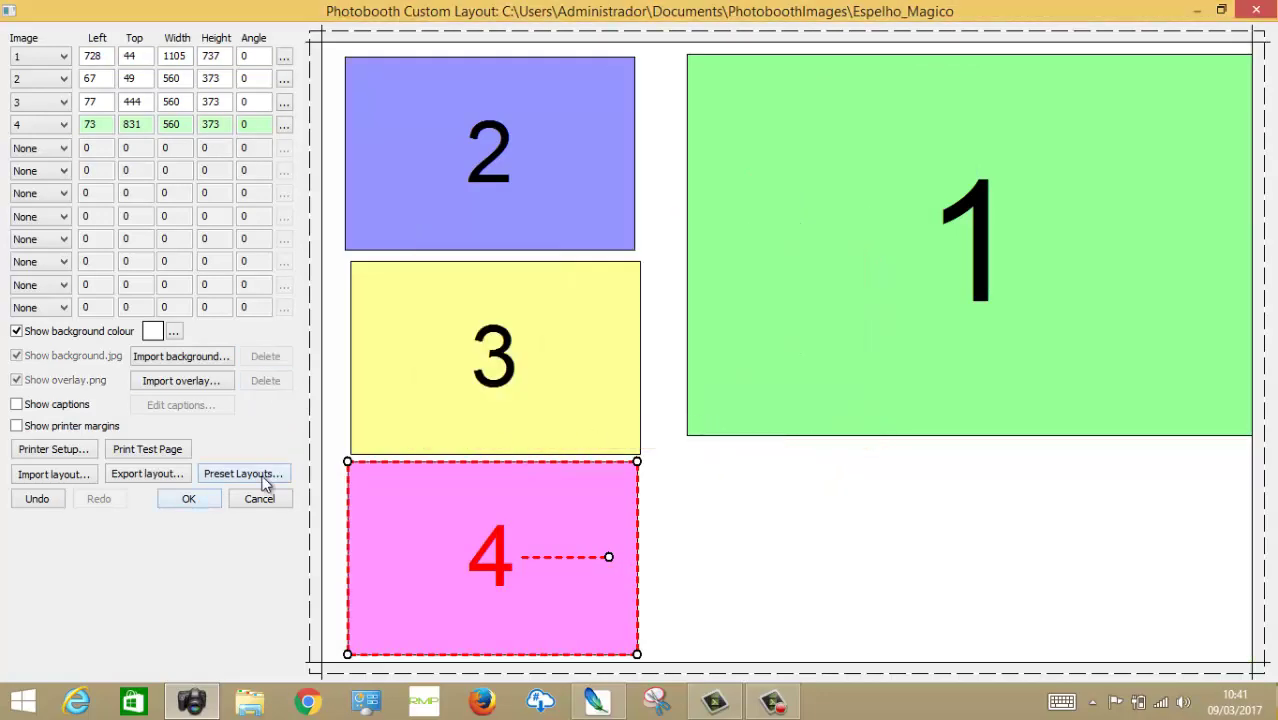
Apply the 2 rows of 2 preset with 30-pixel margins and spacing to the print layout.
{"action": "left_click", "coordinate": [264, 478]}
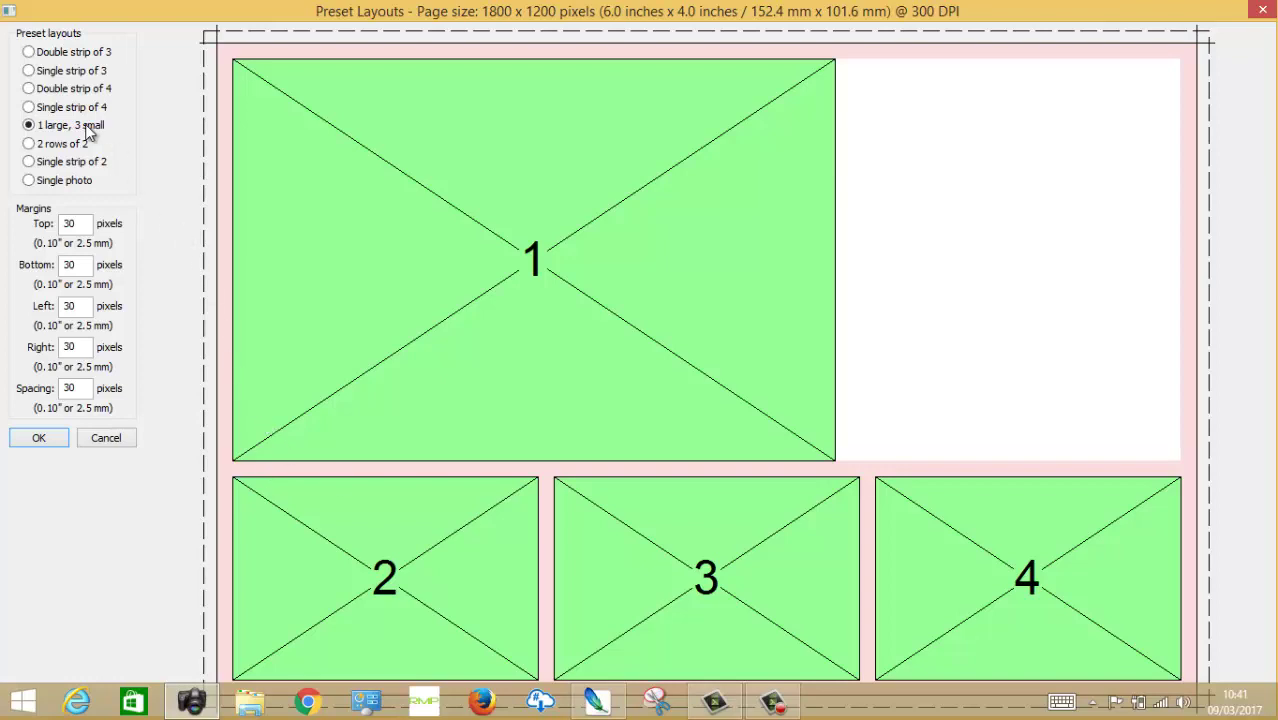
{"action": "left_click", "coordinate": [67, 144]}
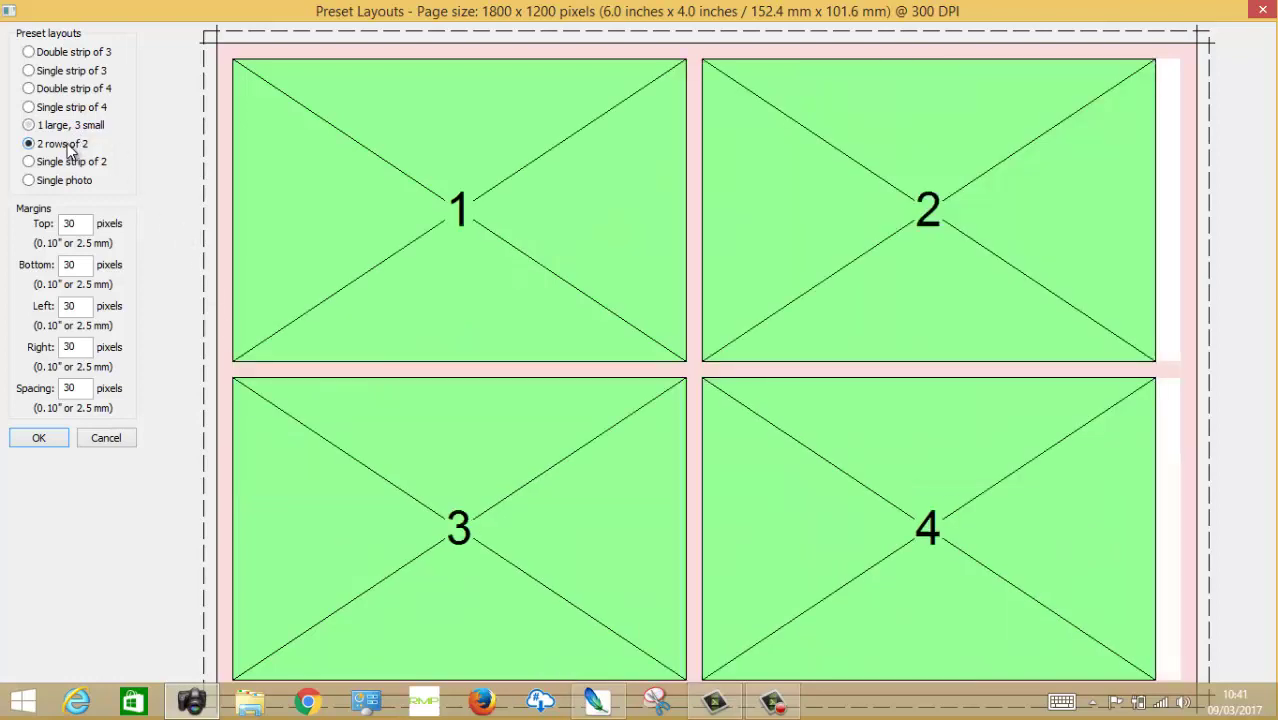
{"action": "left_click", "coordinate": [38, 438]}
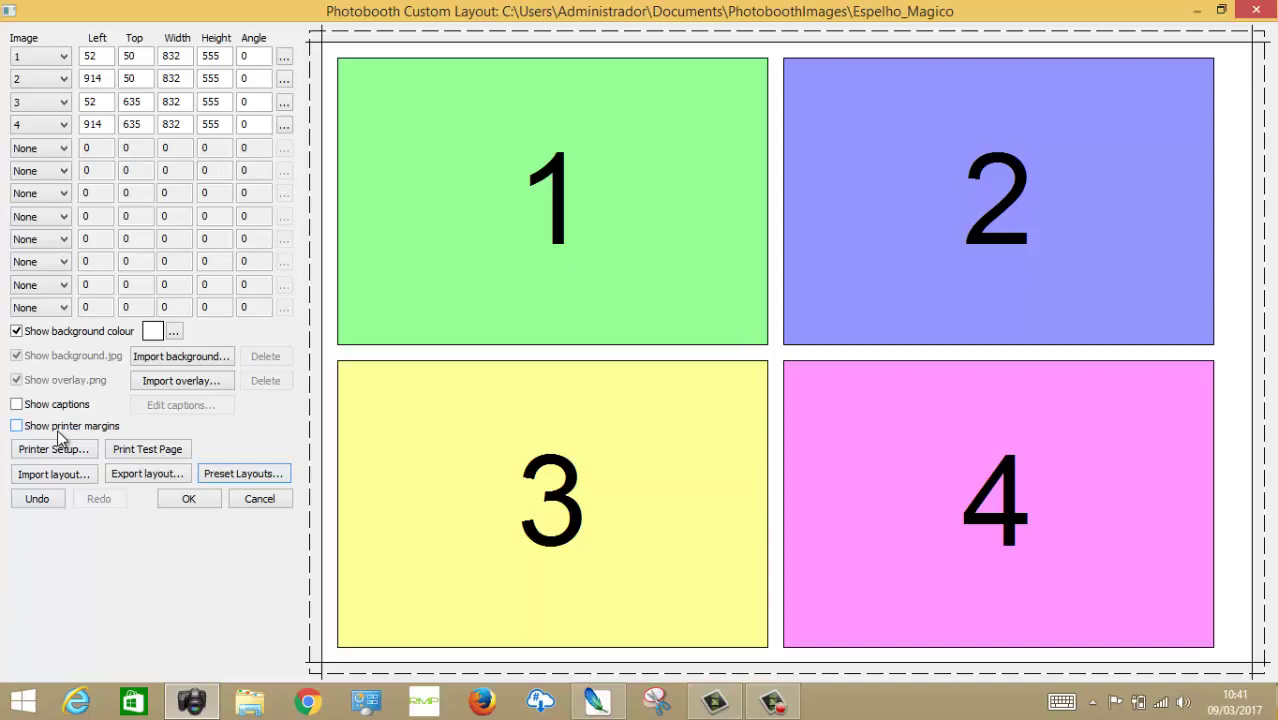
{"action": "left_click", "coordinate": [407, 242]}
{"action": "left_click", "coordinate": [795, 242]}
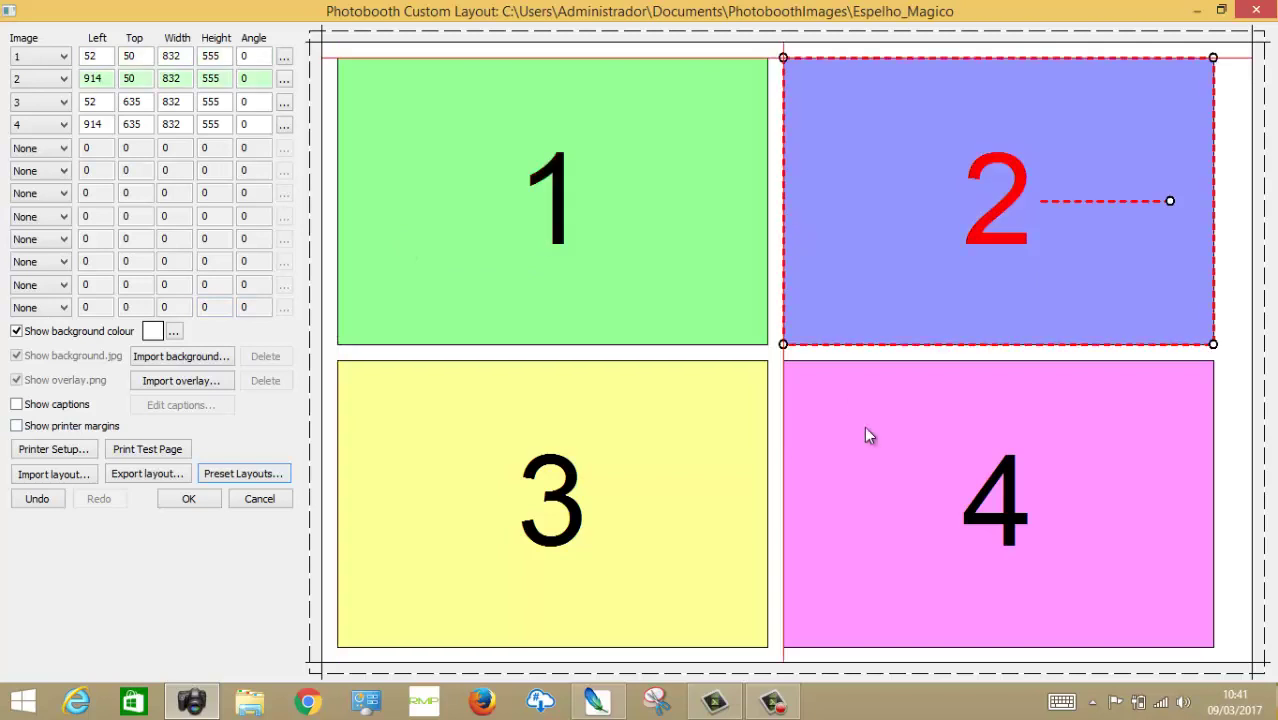
{"action": "left_click", "coordinate": [872, 450]}
{"action": "left_click", "coordinate": [707, 448]}
Shrink photo 1 from its lower-right corner to about 748 × 499 pixels, keeping its upper-left corner in place.
{"action": "left_click", "coordinate": [705, 300]}
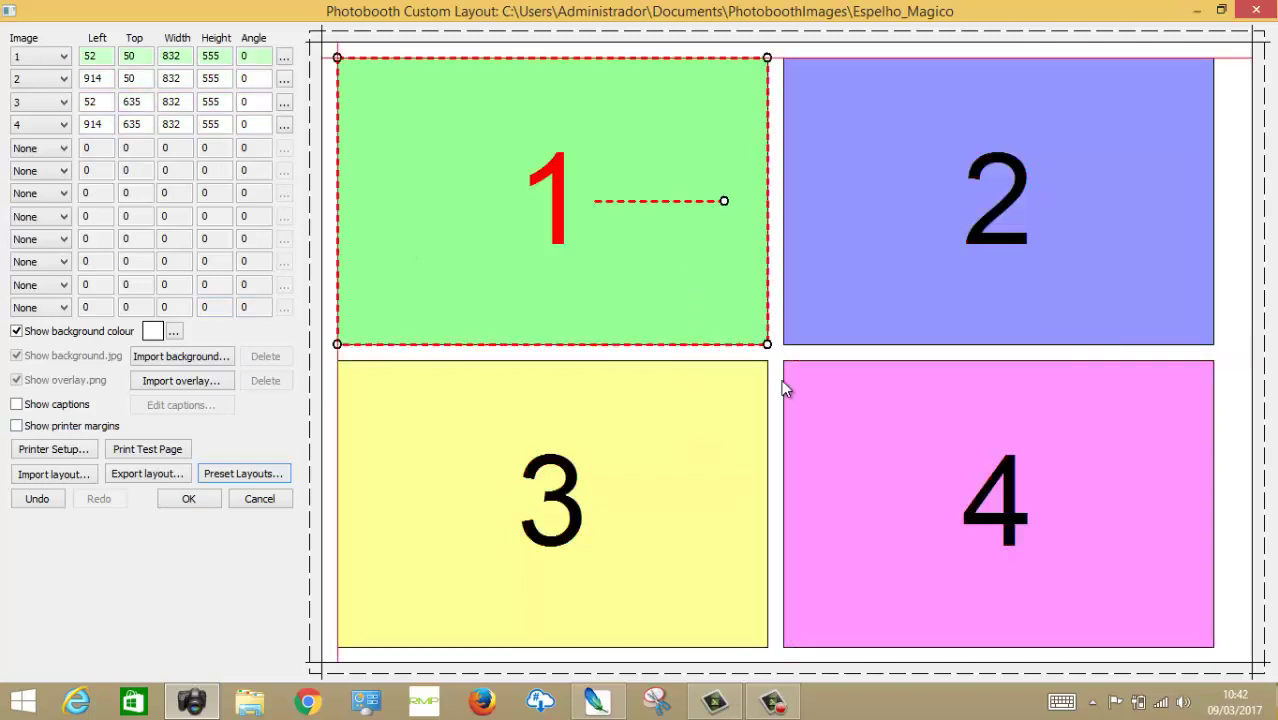
{"action": "left_click_drag", "start_coordinate": [768, 345], "coordinate": [605, 236]}
{"action": "left_click_drag", "start_coordinate": [681, 273], "coordinate": [737, 303]}
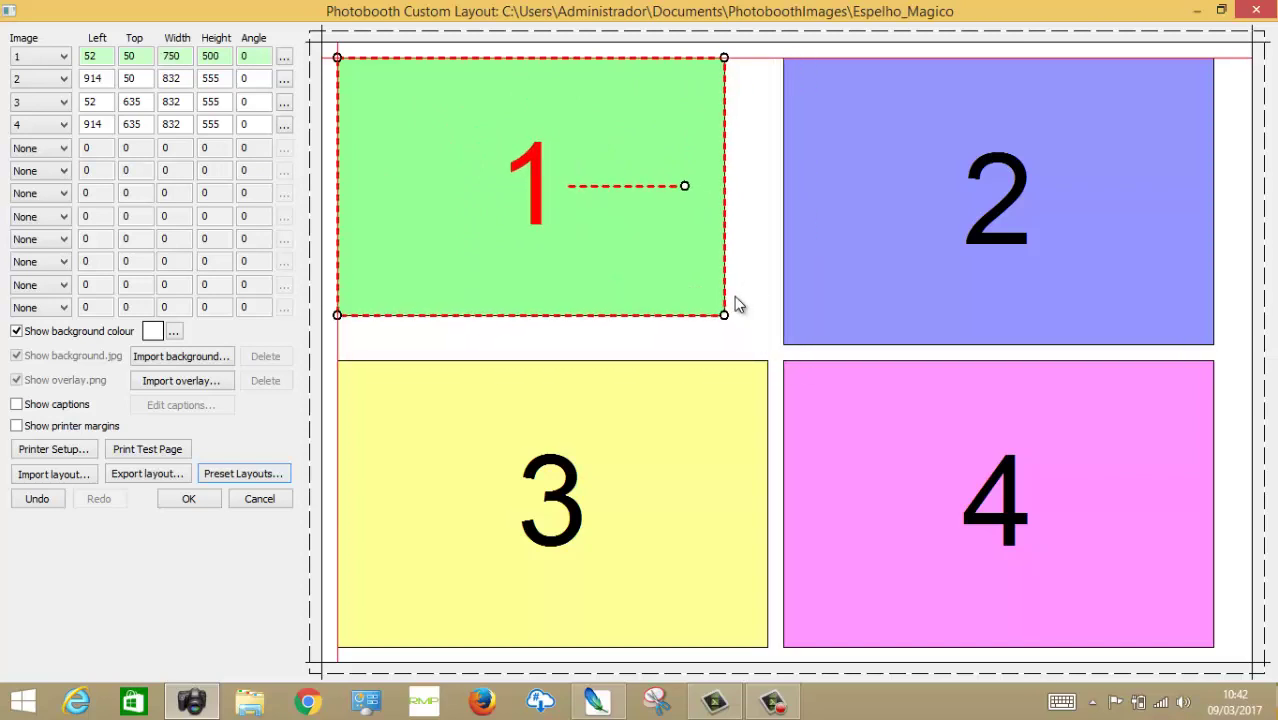
{"action": "mouse_move", "coordinate": [690, 180]}
{"action": "left_mouse_down"}
{"action": "mouse_move", "coordinate": [673, 131]}
{"action": "mouse_move", "coordinate": [676, 225]}
{"action": "mouse_move", "coordinate": [659, 251]}
{"action": "mouse_move", "coordinate": [688, 228]}
{"action": "mouse_move", "coordinate": [710, 166]}
{"action": "mouse_move", "coordinate": [707, 191]}
{"action": "left_mouse_up"}
Select the photo frames one after another to examine which row of position and size values belongs to each.
{"action": "left_click", "coordinate": [893, 217]}
{"action": "left_click", "coordinate": [694, 414]}
{"action": "left_click", "coordinate": [835, 436]}
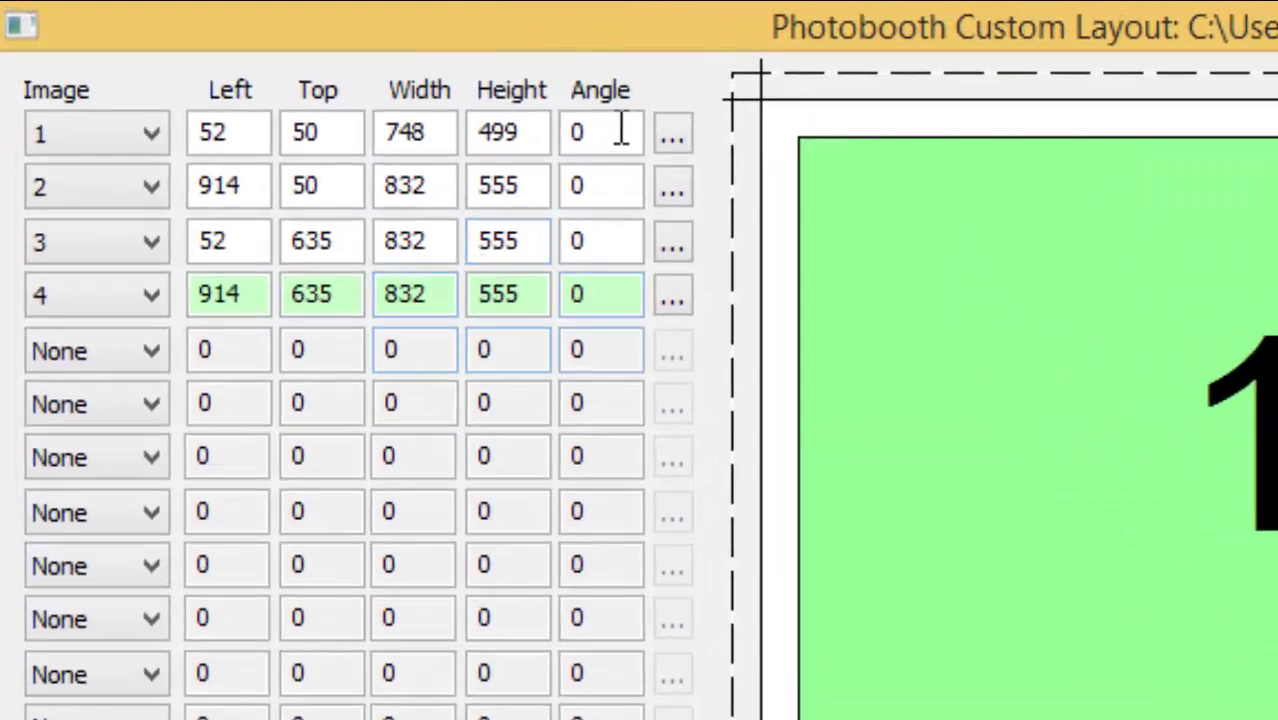
{"action": "left_click", "coordinate": [944, 402]}
{"action": "left_click", "coordinate": [228, 186]}
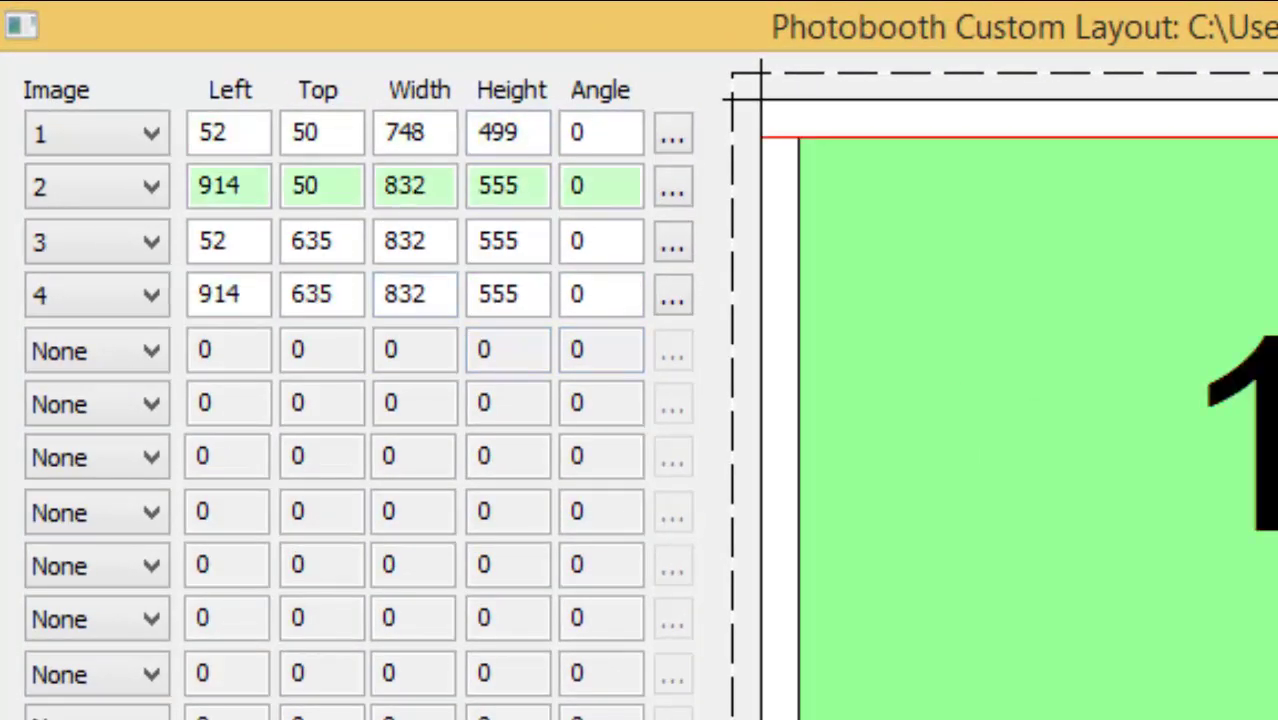
{"action": "left_click", "coordinate": [228, 241]}
{"action": "left_click", "coordinate": [228, 294]}
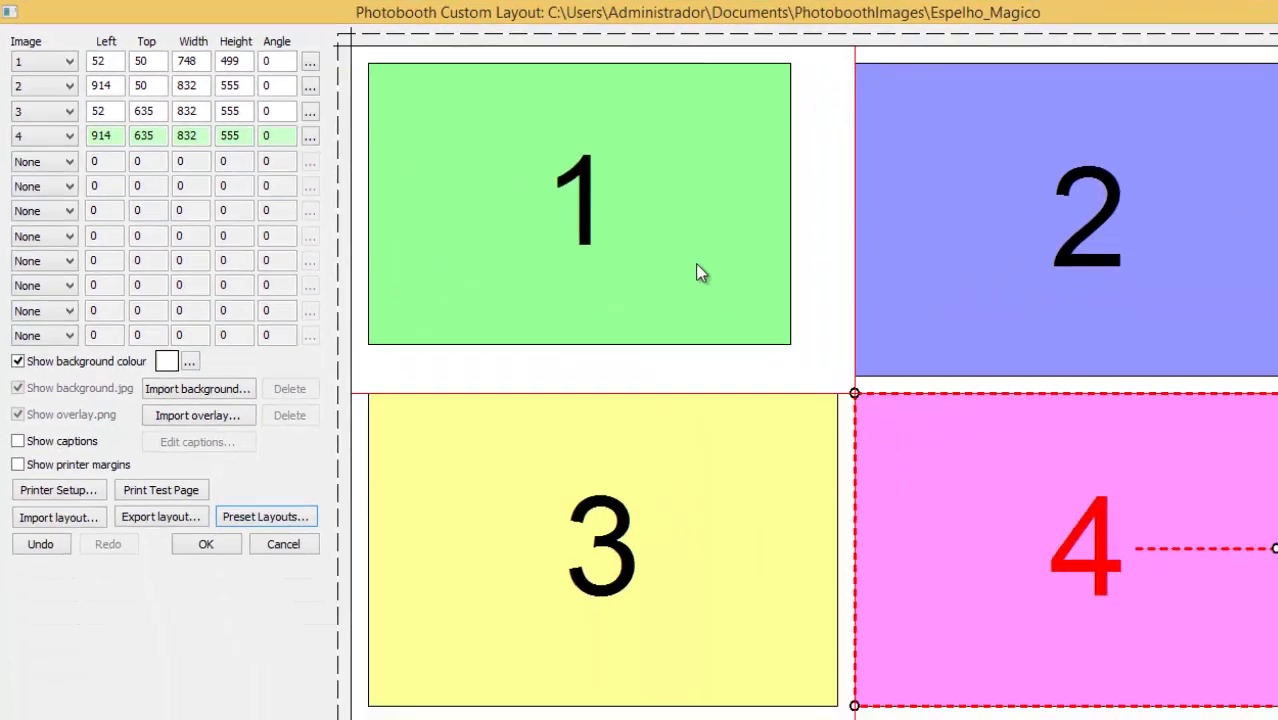
{"action": "left_click", "coordinate": [1200, 570]}
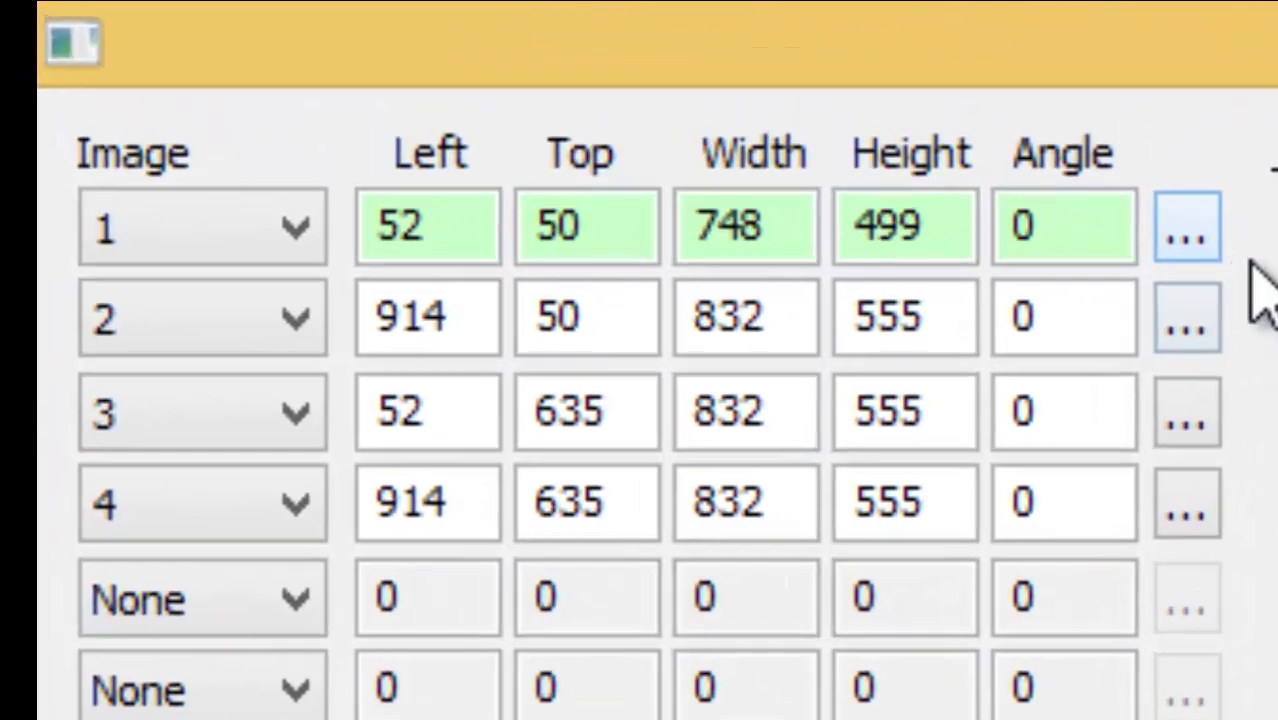
Open the exact position settings of photo 1 and try a left position of 40.
{"action": "left_click", "coordinate": [1188, 228]}
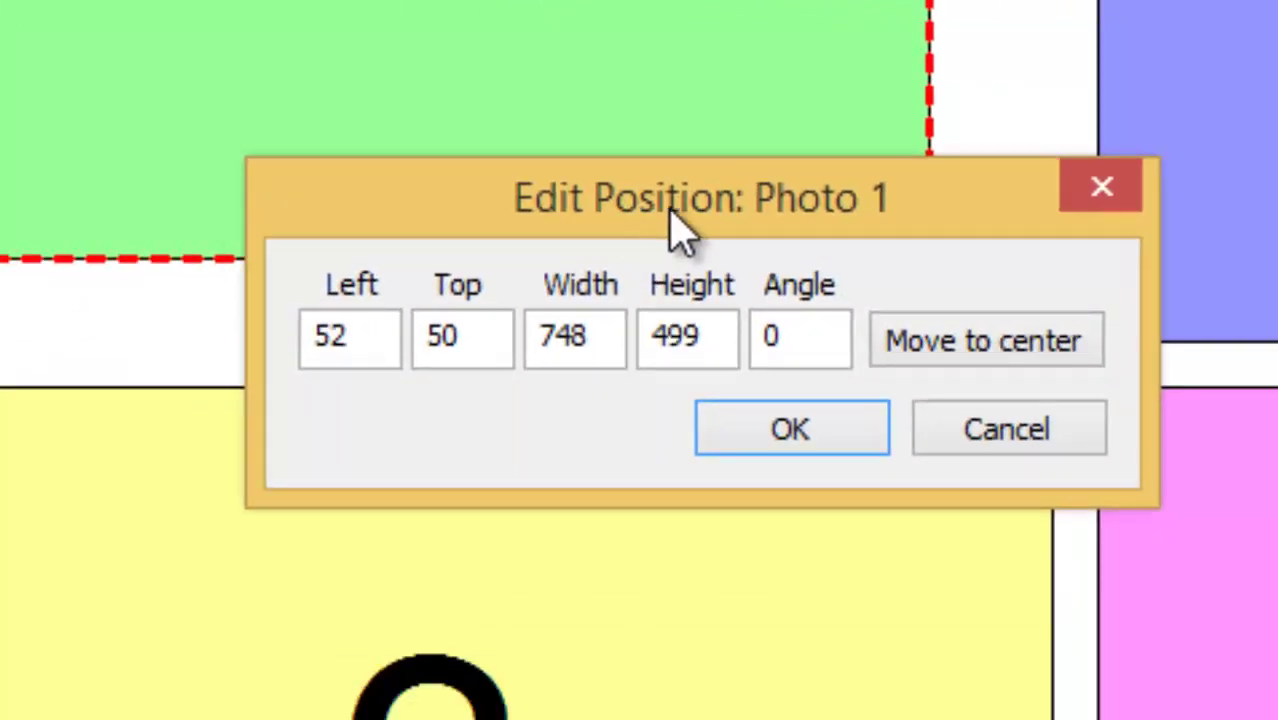
{"action": "left_click_drag", "start_coordinate": [789, 354], "coordinate": [1277, 0]}
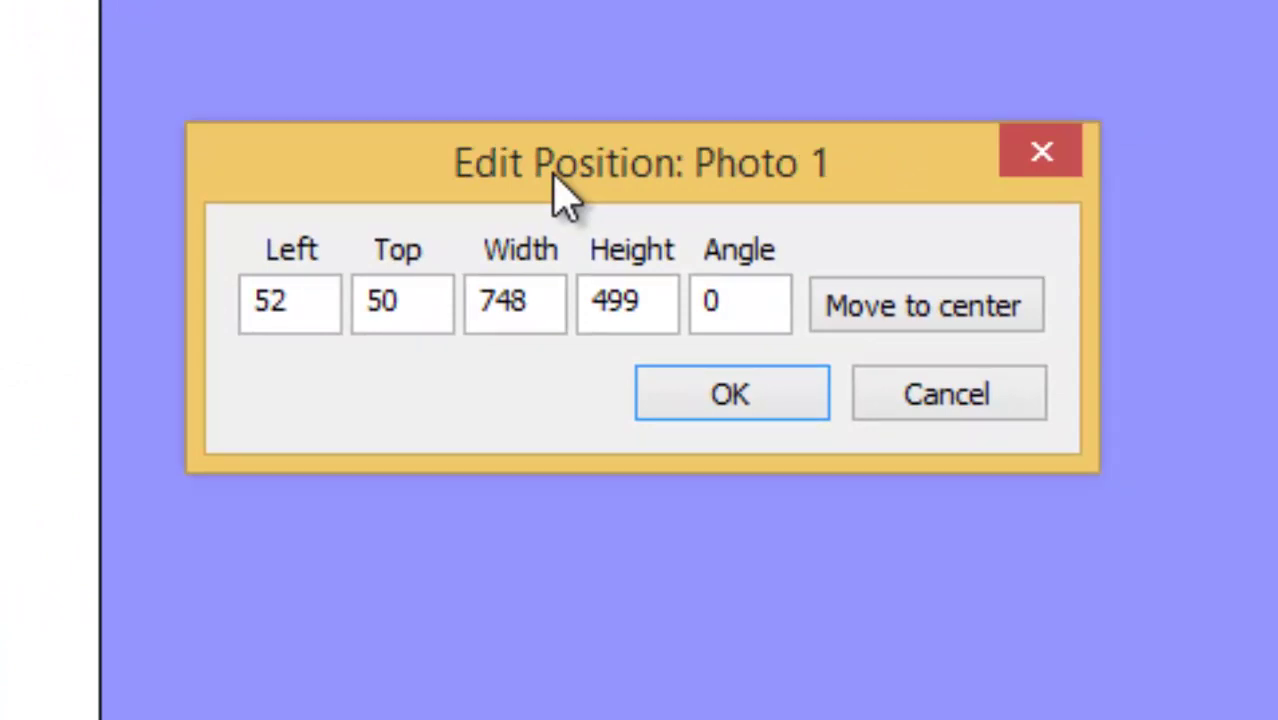
{"action": "left_click", "coordinate": [314, 288]}
{"action": "left_click", "coordinate": [786, 305]}
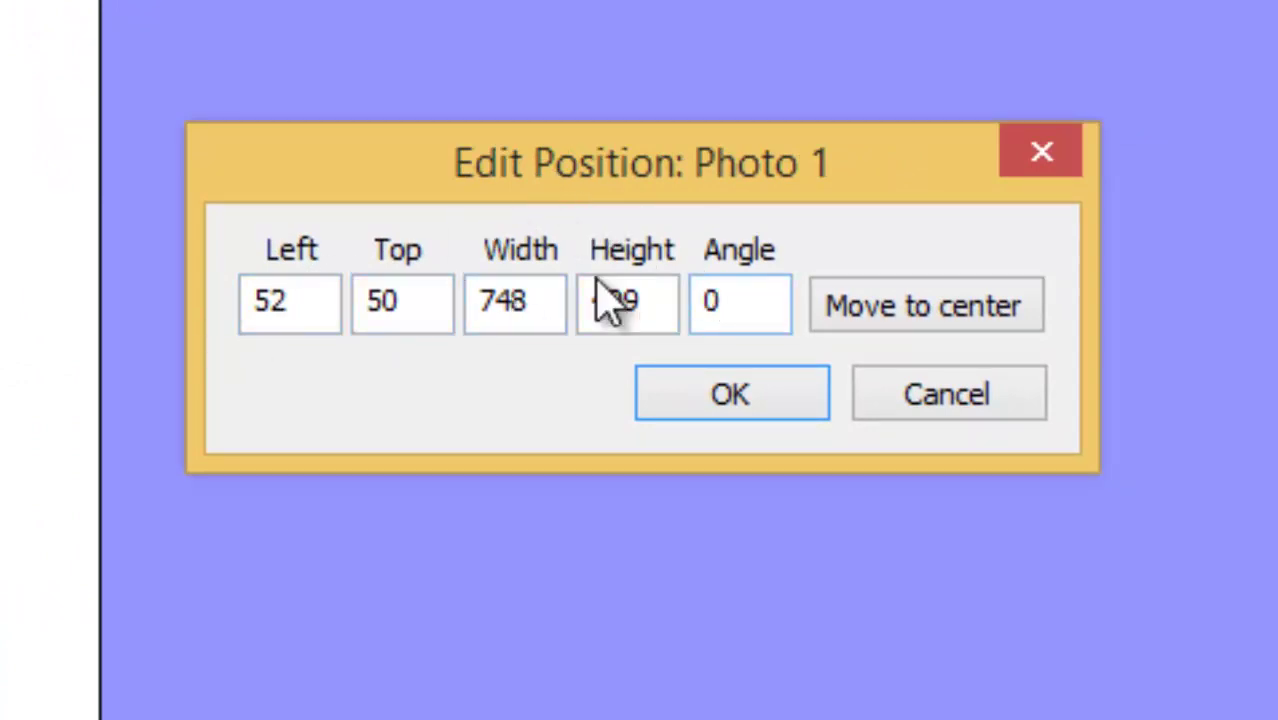
{"action": "left_click", "coordinate": [303, 300]}
{"action": "key", "text": "BackSpace"}
{"action": "key", "text": "BackSpace"}
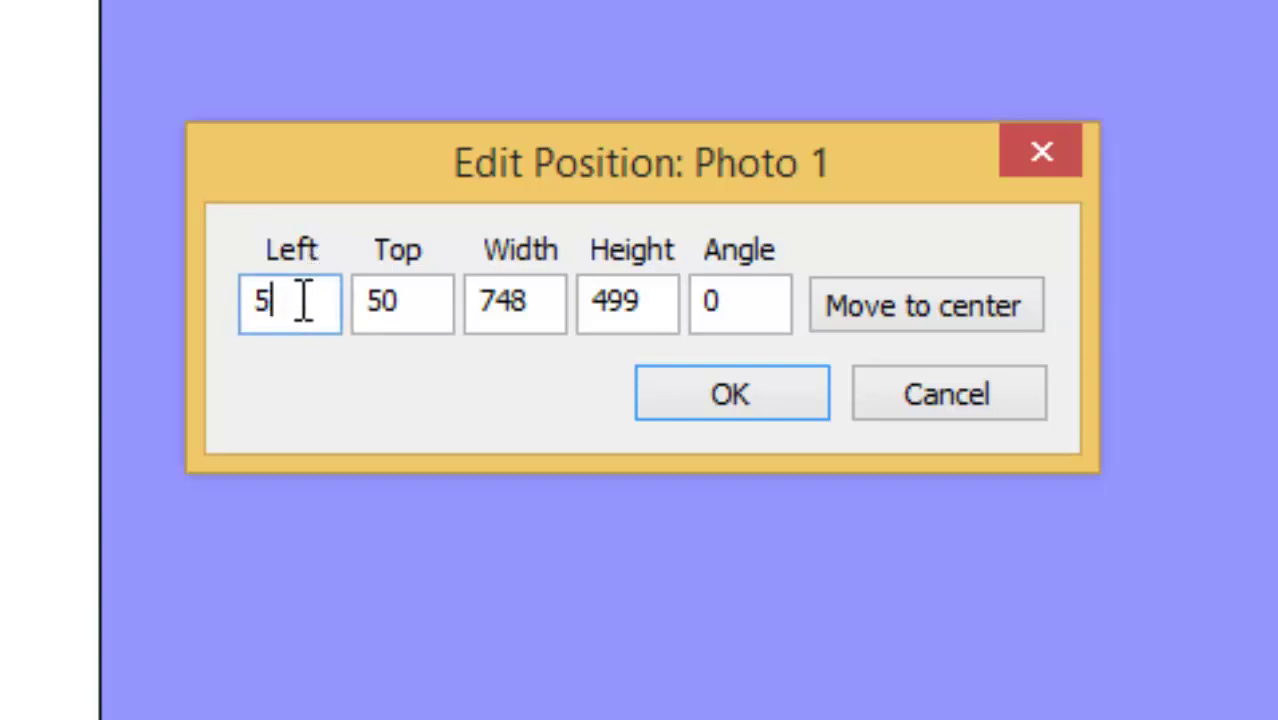
{"action": "type", "text": "70"}
{"action": "key", "text": "Left"}
{"action": "key", "text": "BackSpace"}
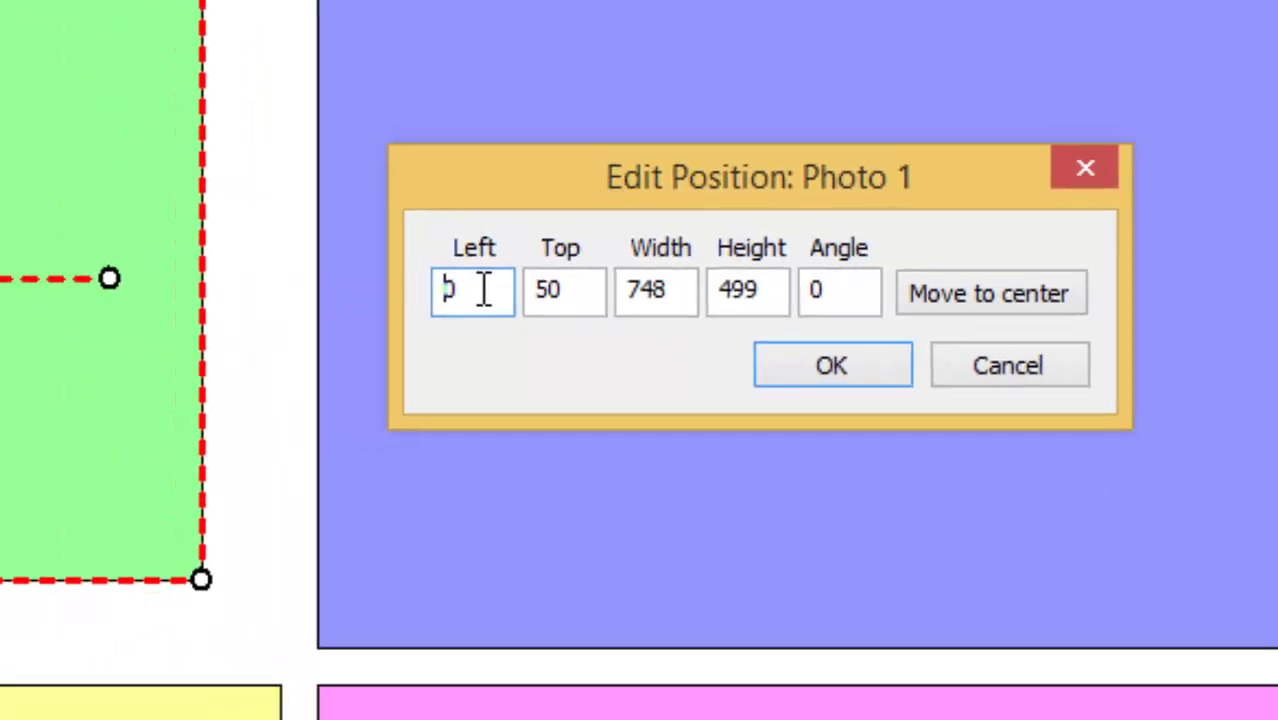
{"action": "type", "text": "2"}
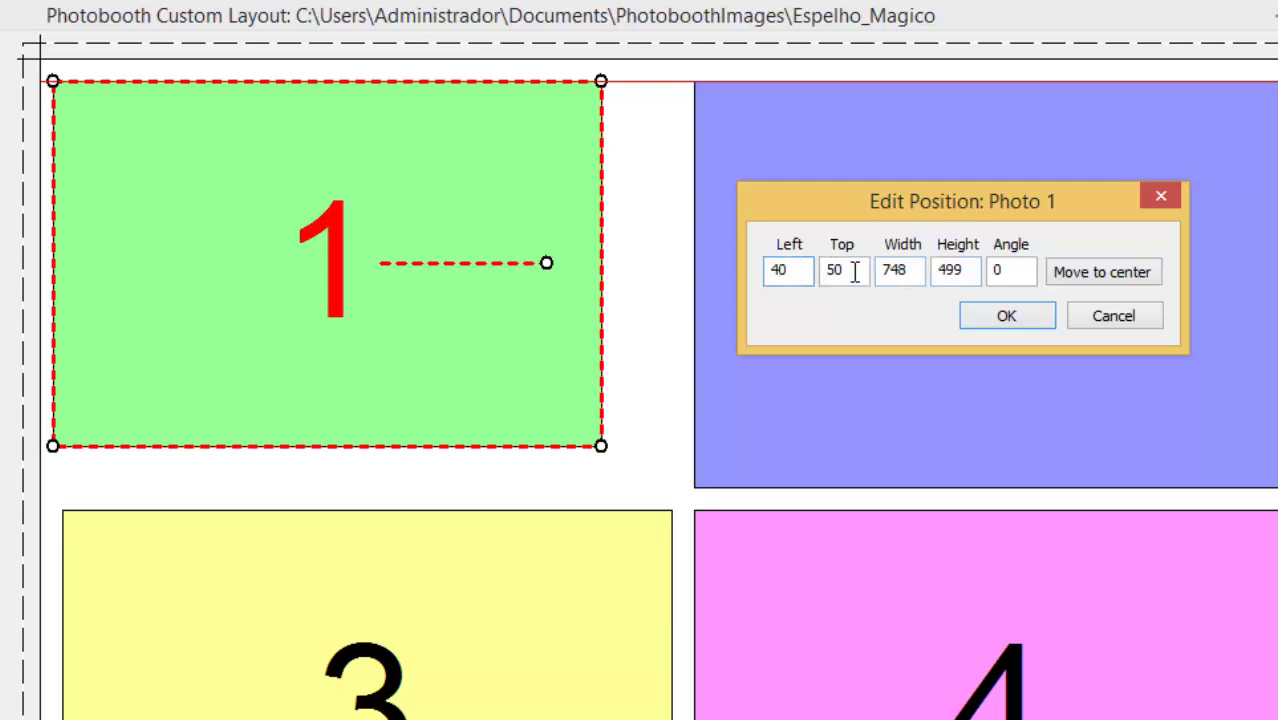
Try a top position of 40 for photo 1.
{"action": "left_click", "coordinate": [911, 349]}
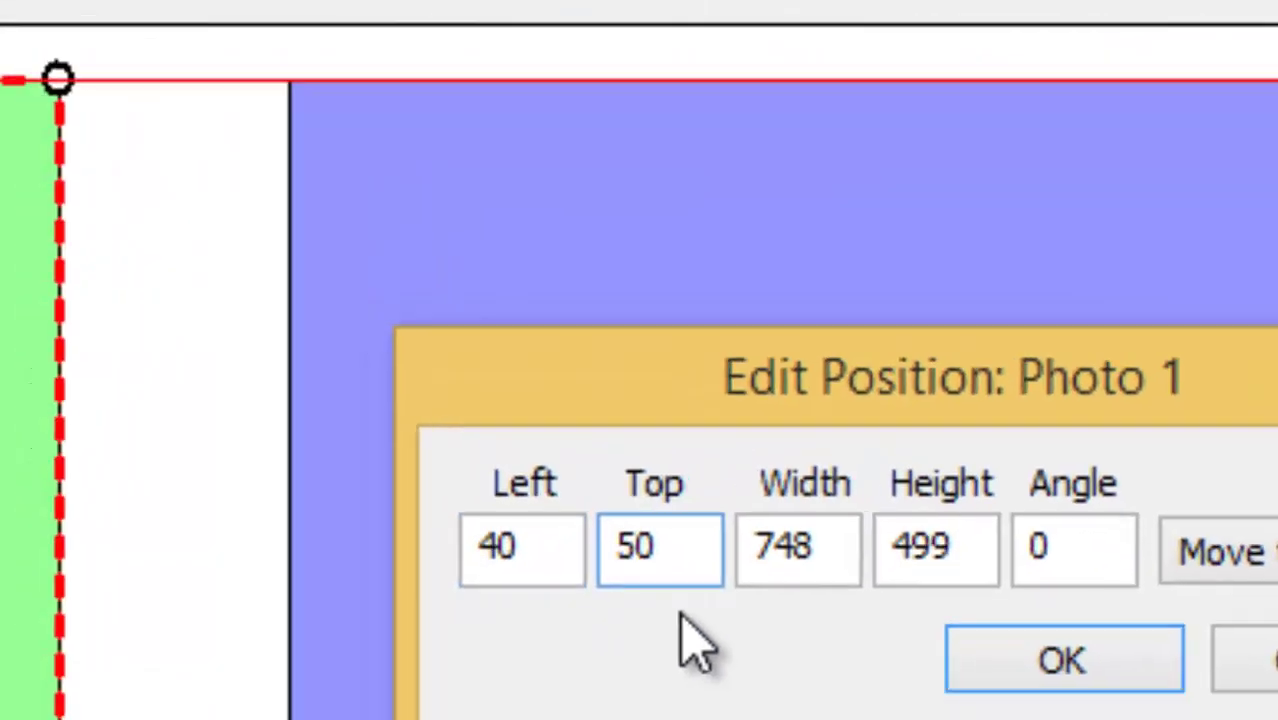
{"action": "key", "text": "BackSpace"}
{"action": "type", "text": "4"}
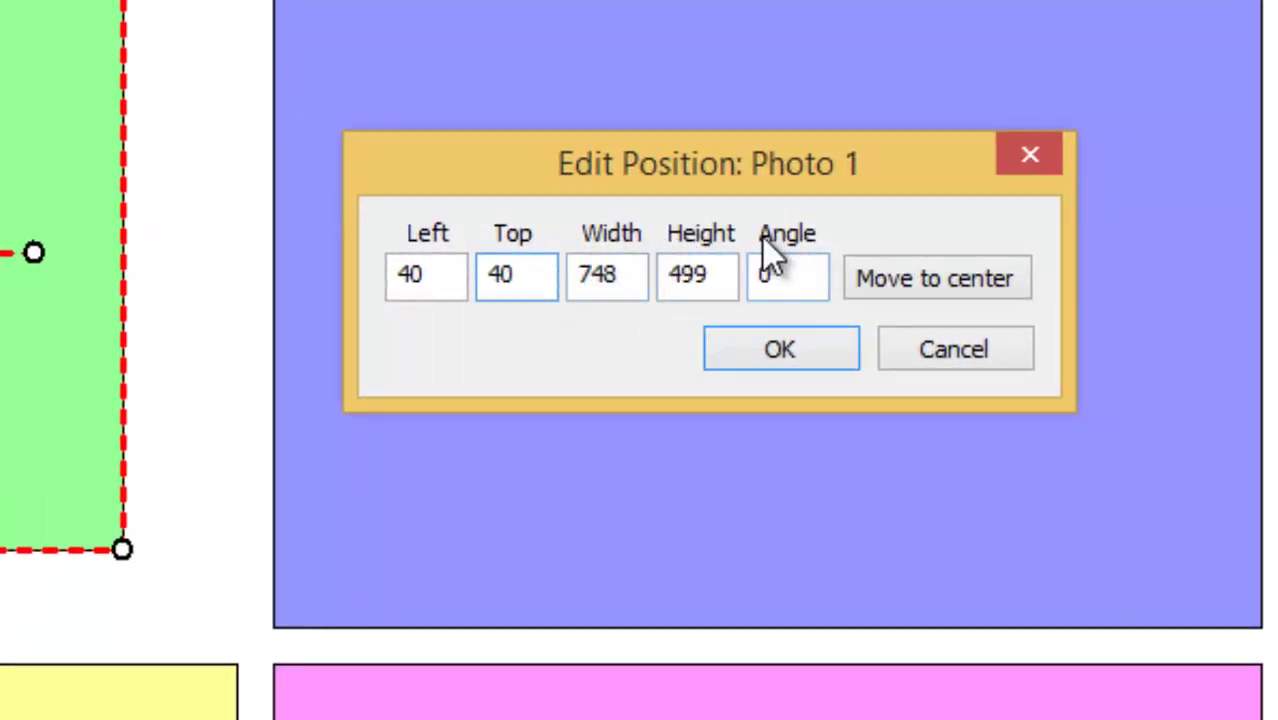
Try rotating photo 1 to 45 and 270 degrees, and discard all of its pending position edits.
{"action": "left_click_drag", "start_coordinate": [795, 280], "coordinate": [736, 277]}
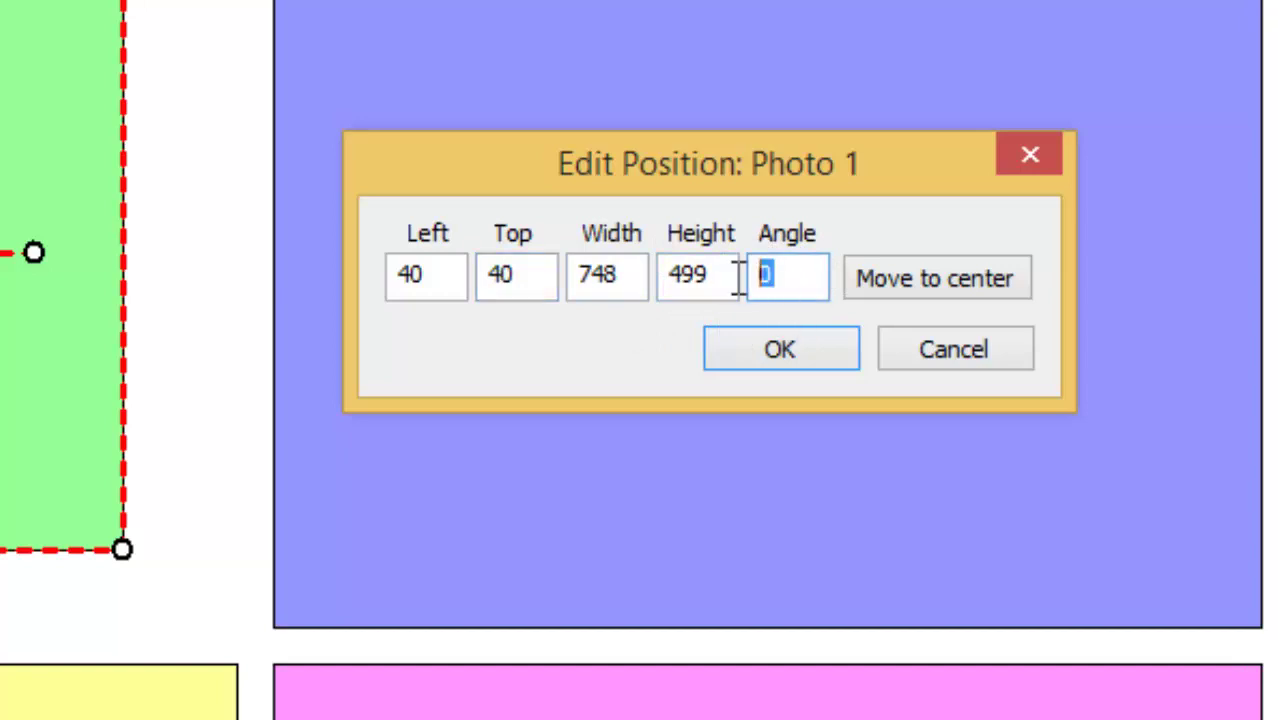
{"action": "type", "text": "45"}
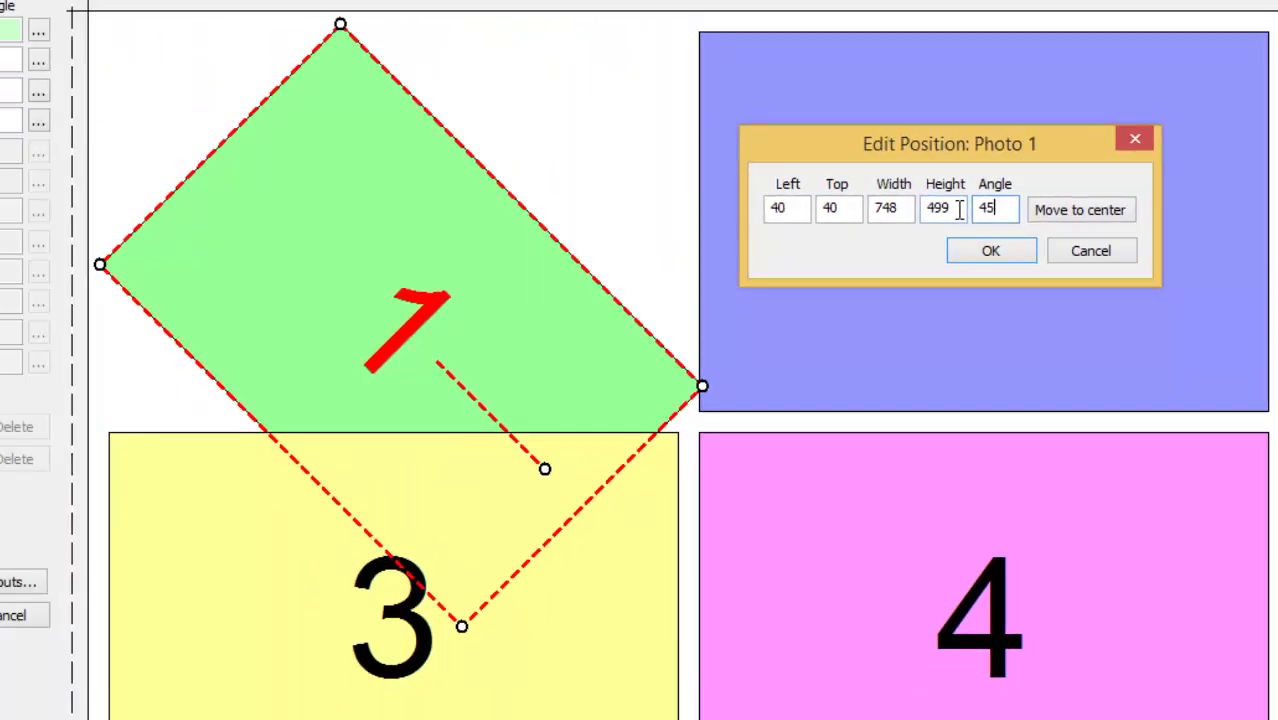
{"action": "key", "text": "BackSpace"}
{"action": "key", "text": "BackSpace"}
{"action": "type", "text": "2"}
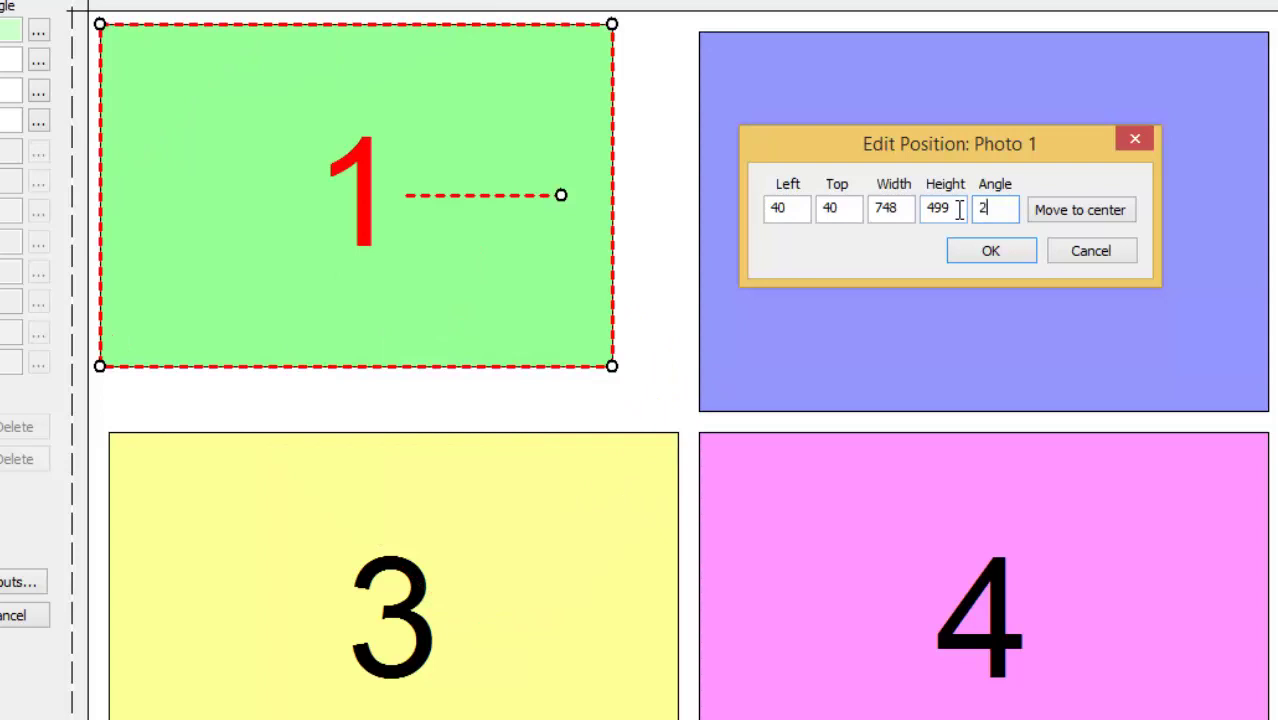
{"action": "type", "text": "70"}
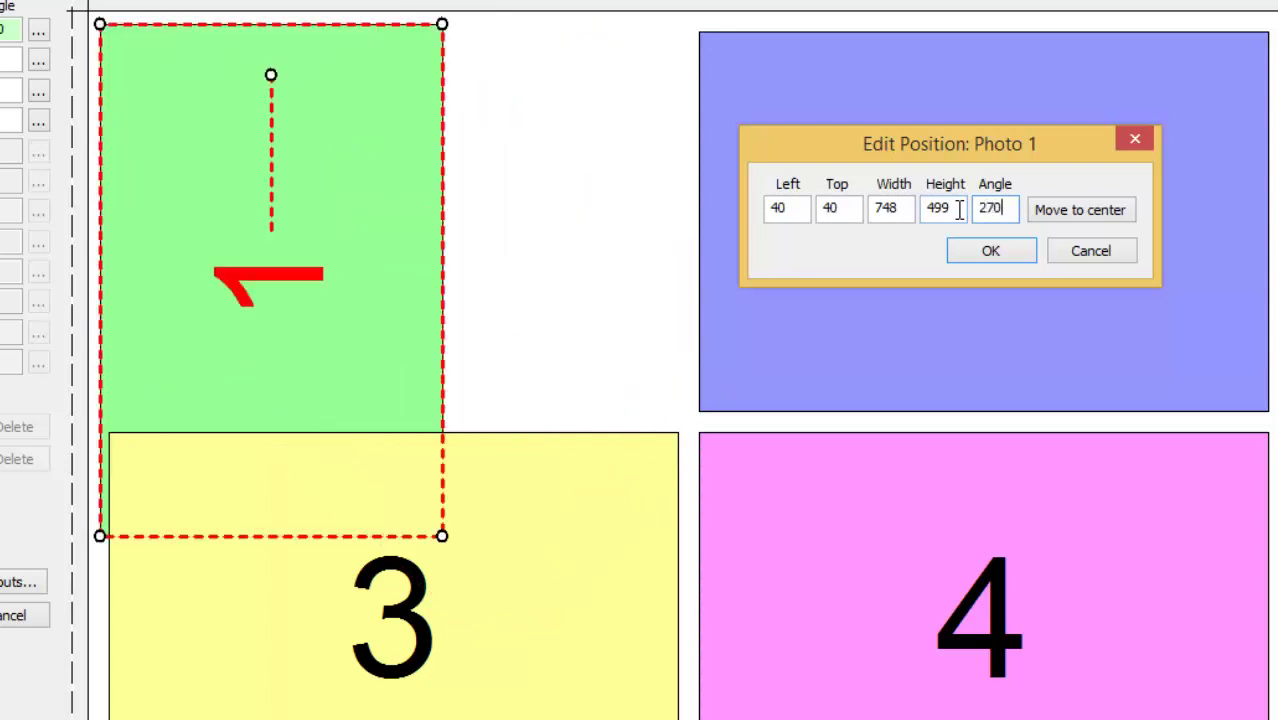
{"action": "key", "text": "BackSpace"}
{"action": "key", "text": "BackSpace"}
{"action": "key", "text": "BackSpace"}
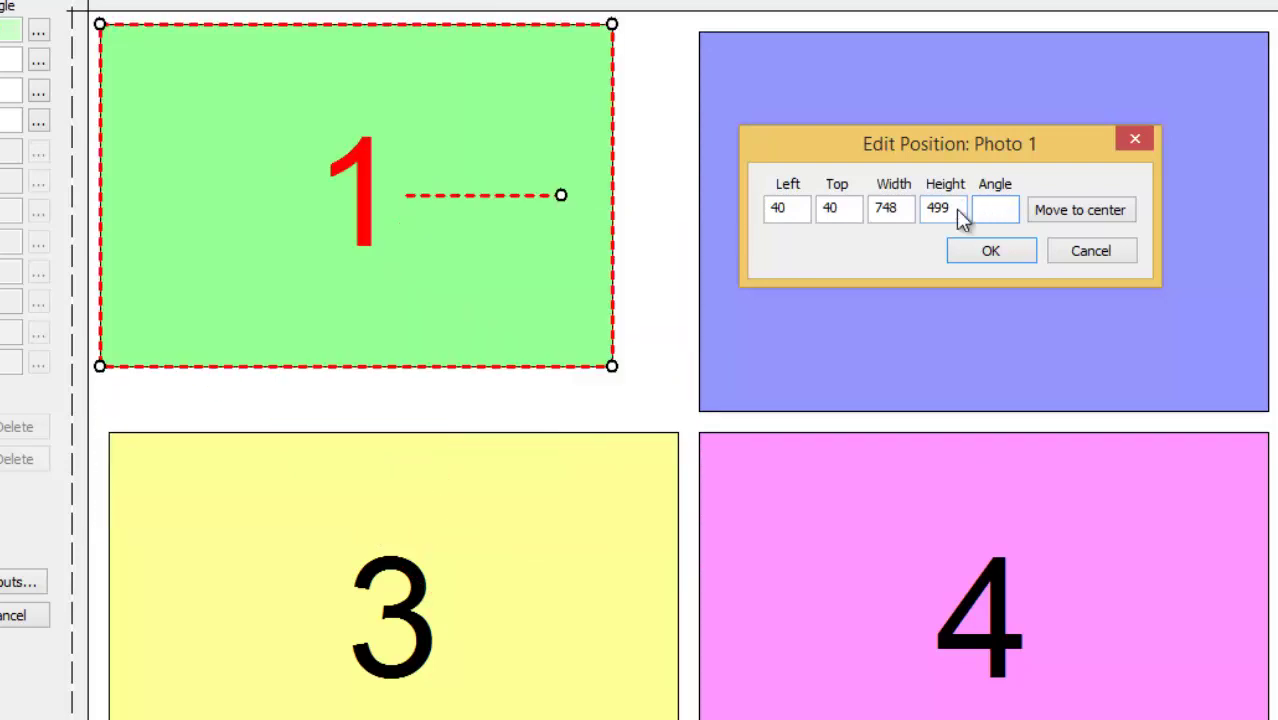
{"action": "key", "text": "Return"}
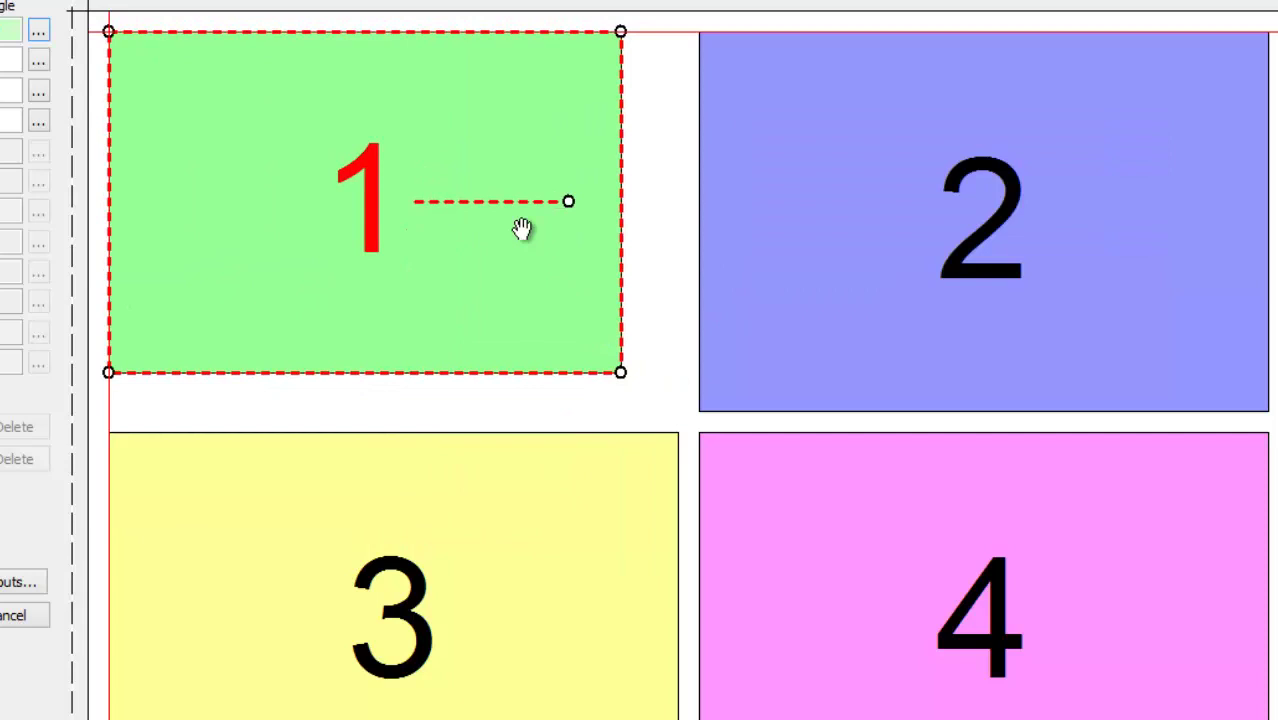
Make photo 1 square by setting its width to 499 pixels.
{"action": "left_click", "coordinate": [44, 33]}
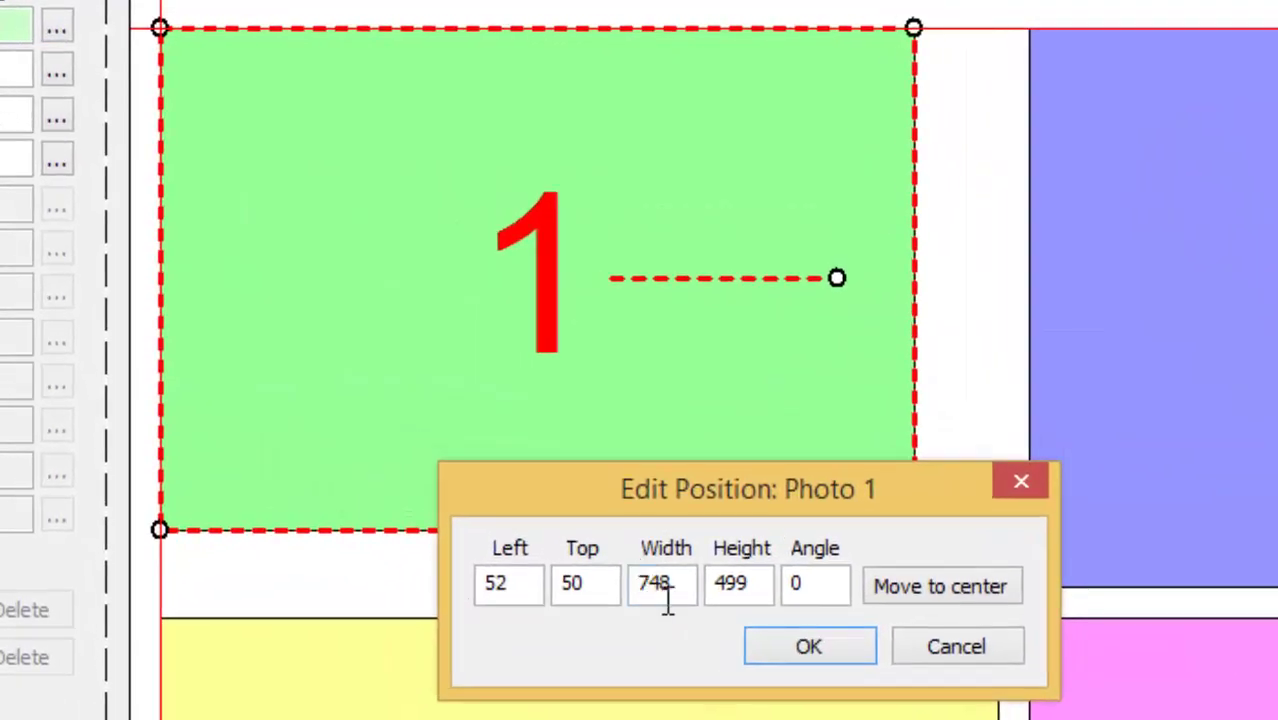
{"action": "left_click", "coordinate": [679, 590]}
{"action": "key", "text": "BackSpace"}
{"action": "key", "text": "BackSpace"}
{"action": "key", "text": "BackSpace"}
{"action": "type", "text": "499"}
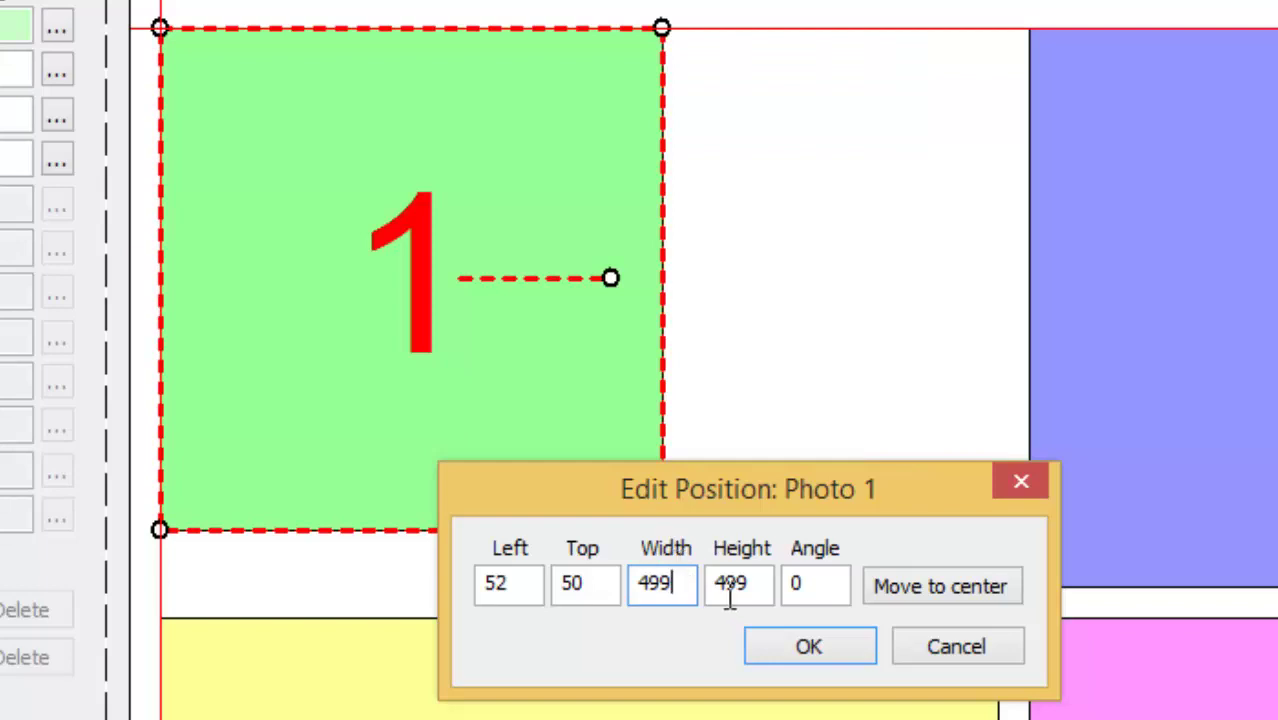
{"action": "left_click", "coordinate": [803, 641]}
Set the width and height of photo 2 to 500 × 500 pixels.
{"action": "left_click", "coordinate": [1200, 385]}
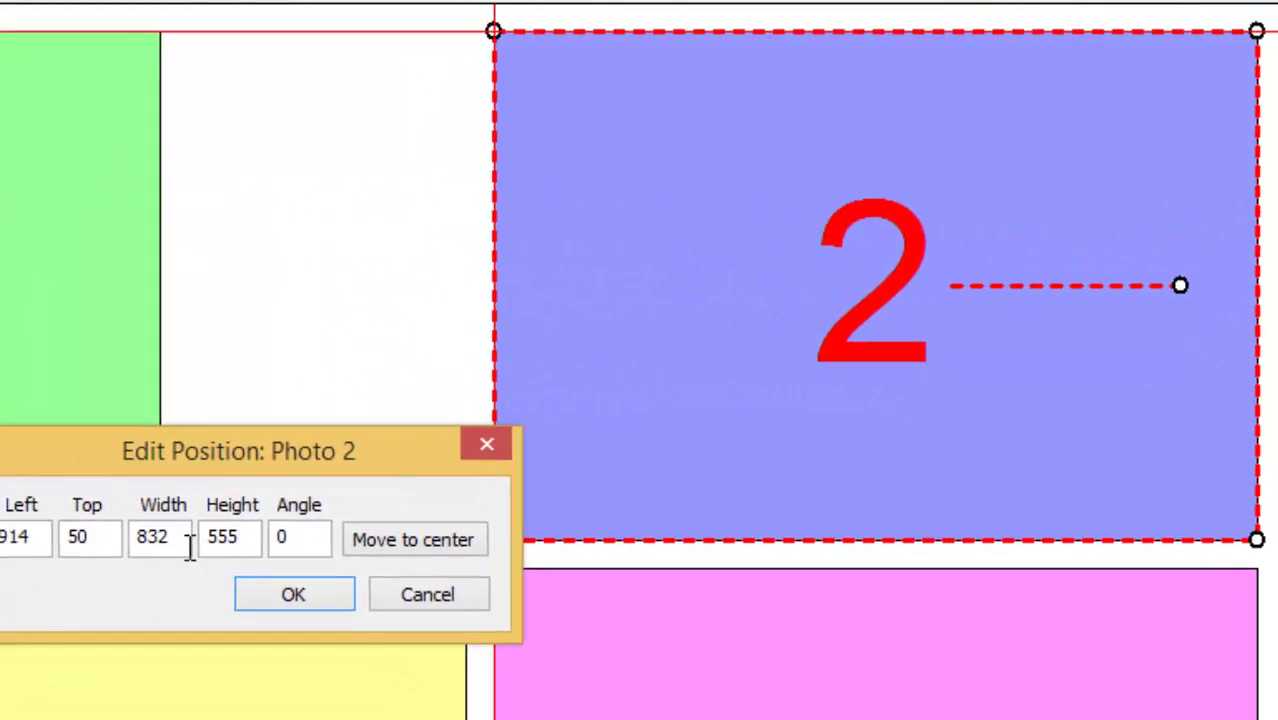
{"action": "left_click", "coordinate": [185, 540]}
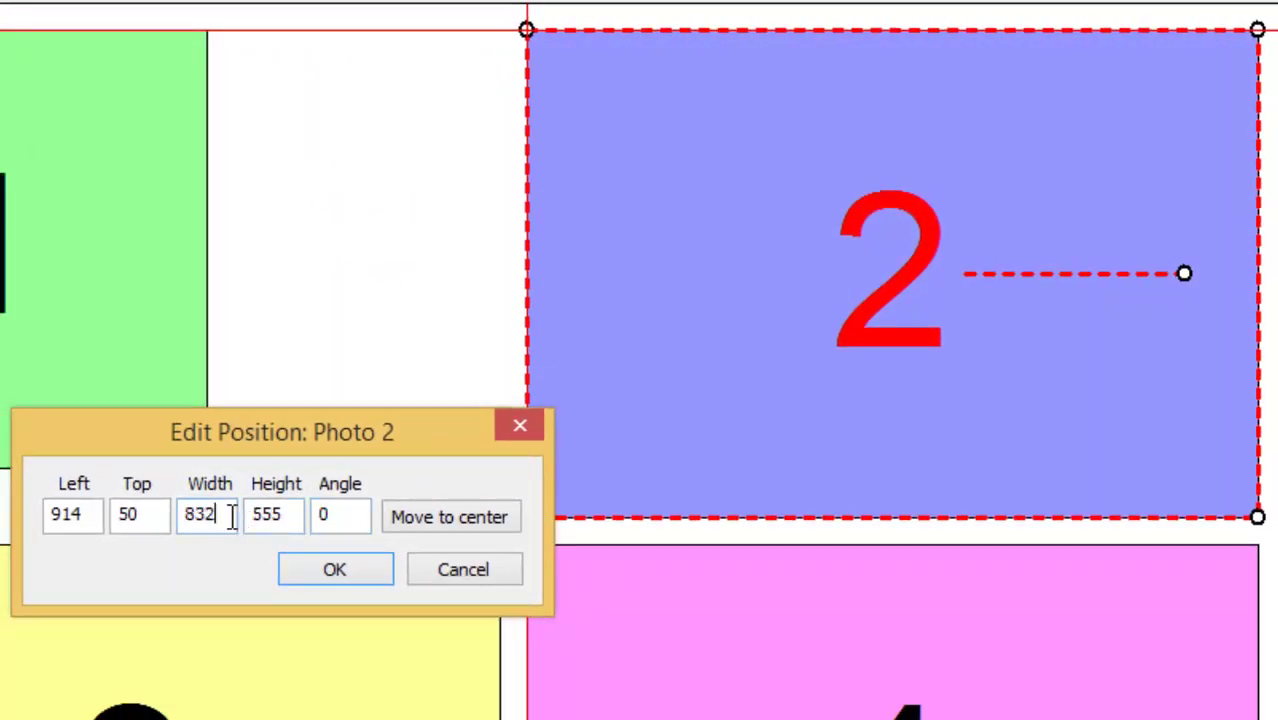
{"action": "left_click_drag", "start_coordinate": [231, 515], "coordinate": [186, 518]}
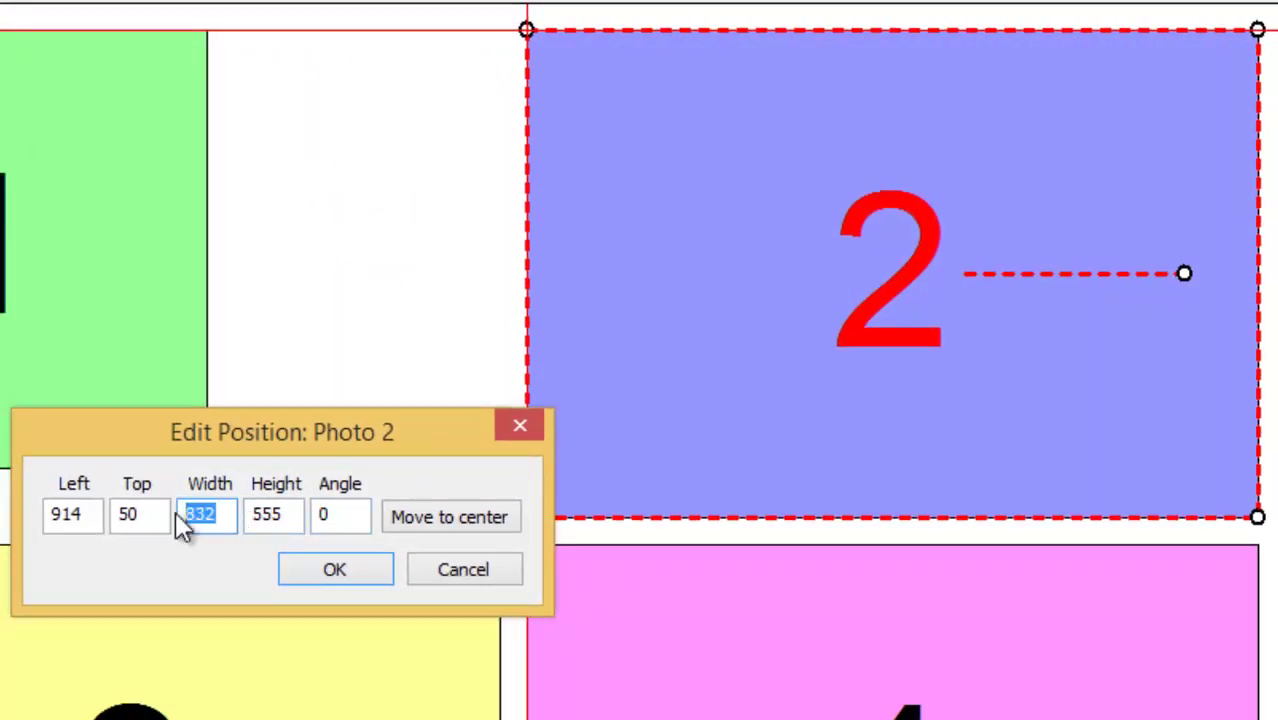
{"action": "type", "text": "500"}
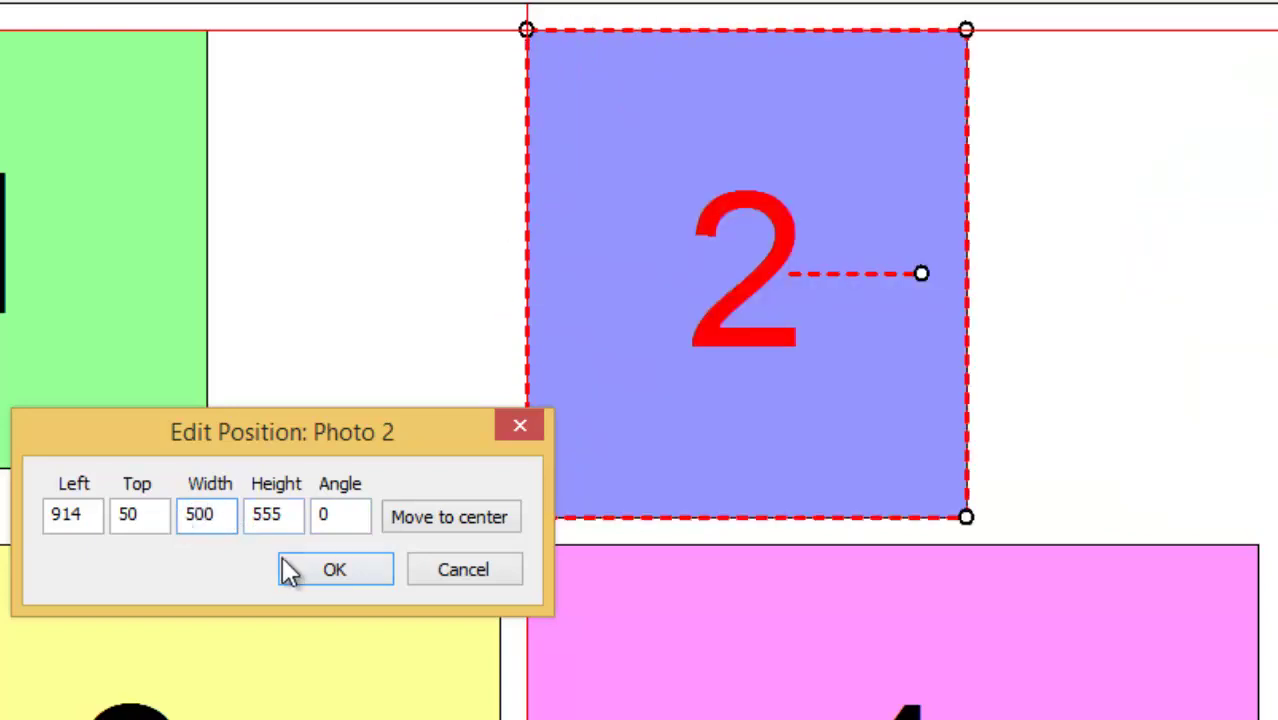
{"action": "left_click", "coordinate": [285, 515]}
{"action": "key", "text": "BackSpace"}
{"action": "key", "text": "BackSpace"}
{"action": "type", "text": "00"}
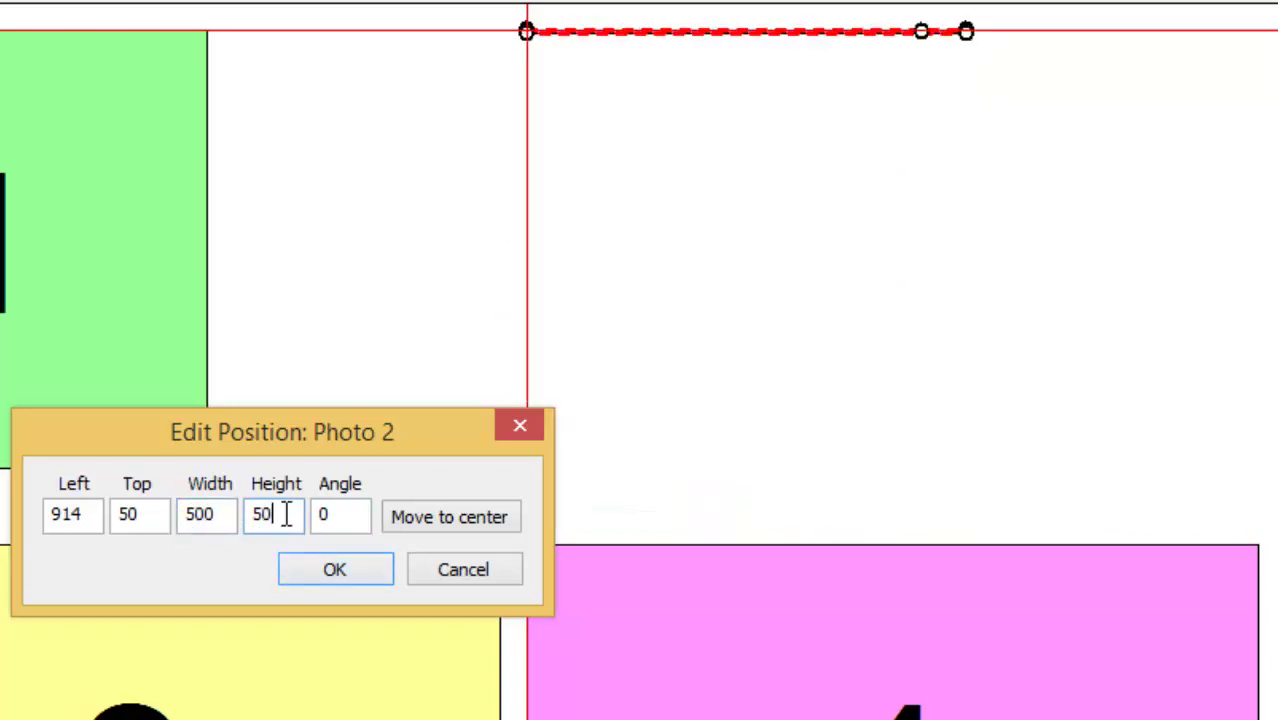
{"action": "left_click", "coordinate": [337, 568]}
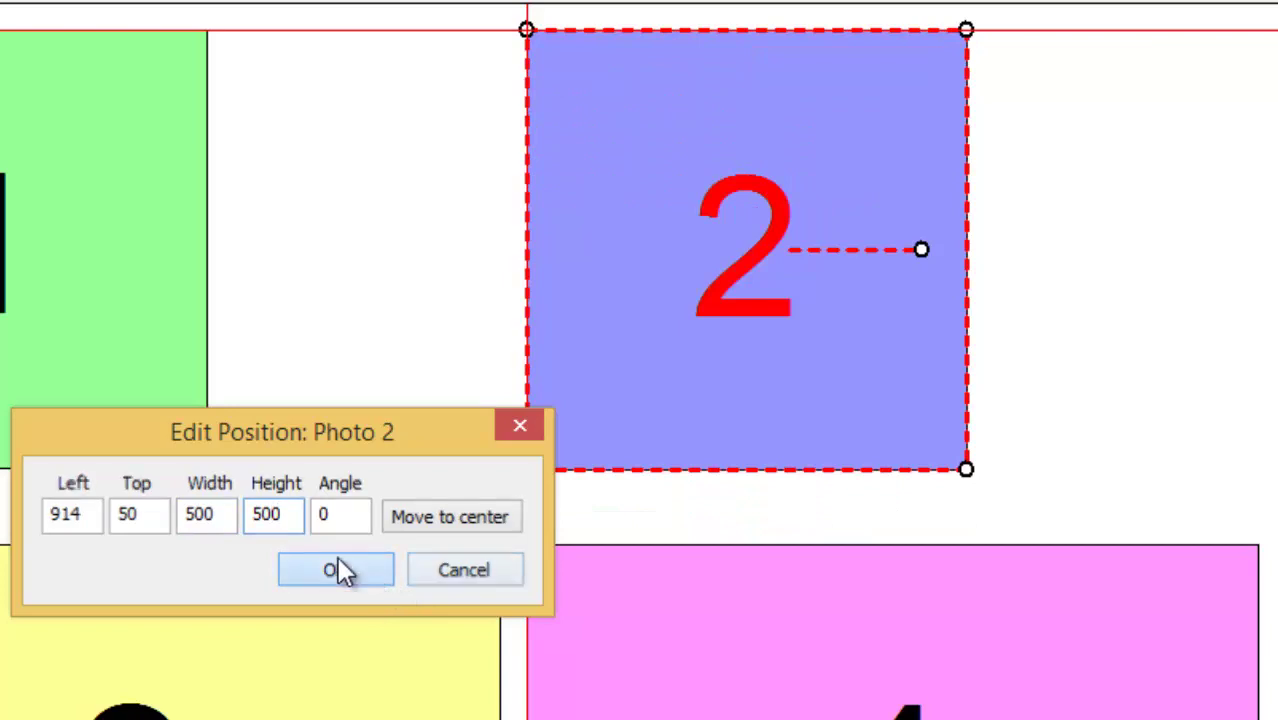
Set photo 1 to 500 × 500 pixels and move photo 2 horizontally closer to it, to a left position of about 608.
{"action": "left_click", "coordinate": [209, 205]}
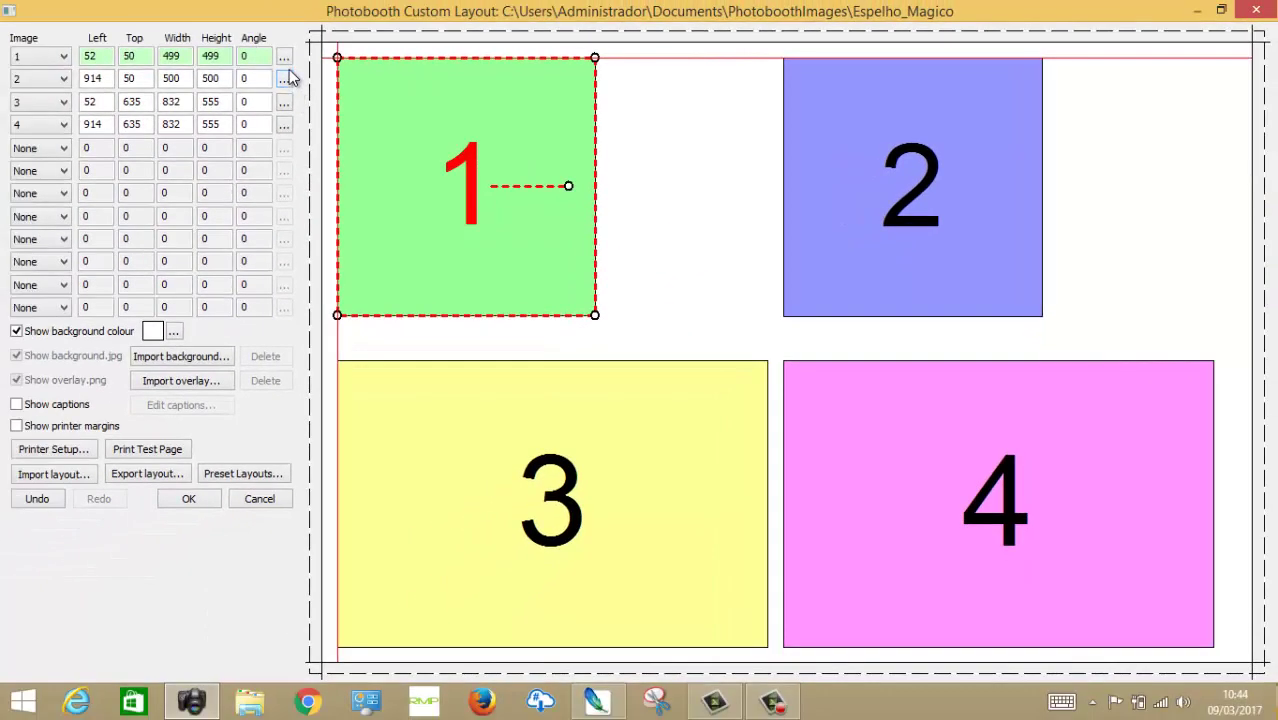
{"action": "left_click", "coordinate": [284, 57]}
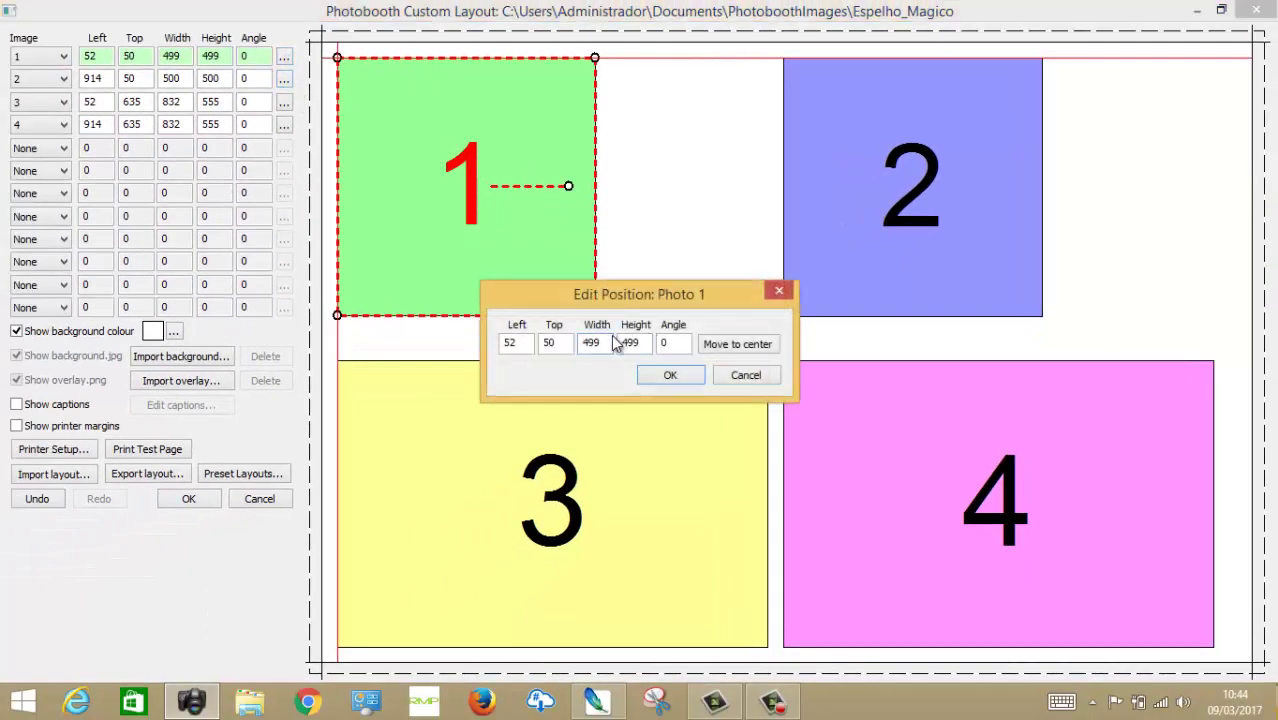
{"action": "key", "text": "BackSpace"}
{"action": "key", "text": "BackSpace"}
{"action": "key", "text": "BackSpace"}
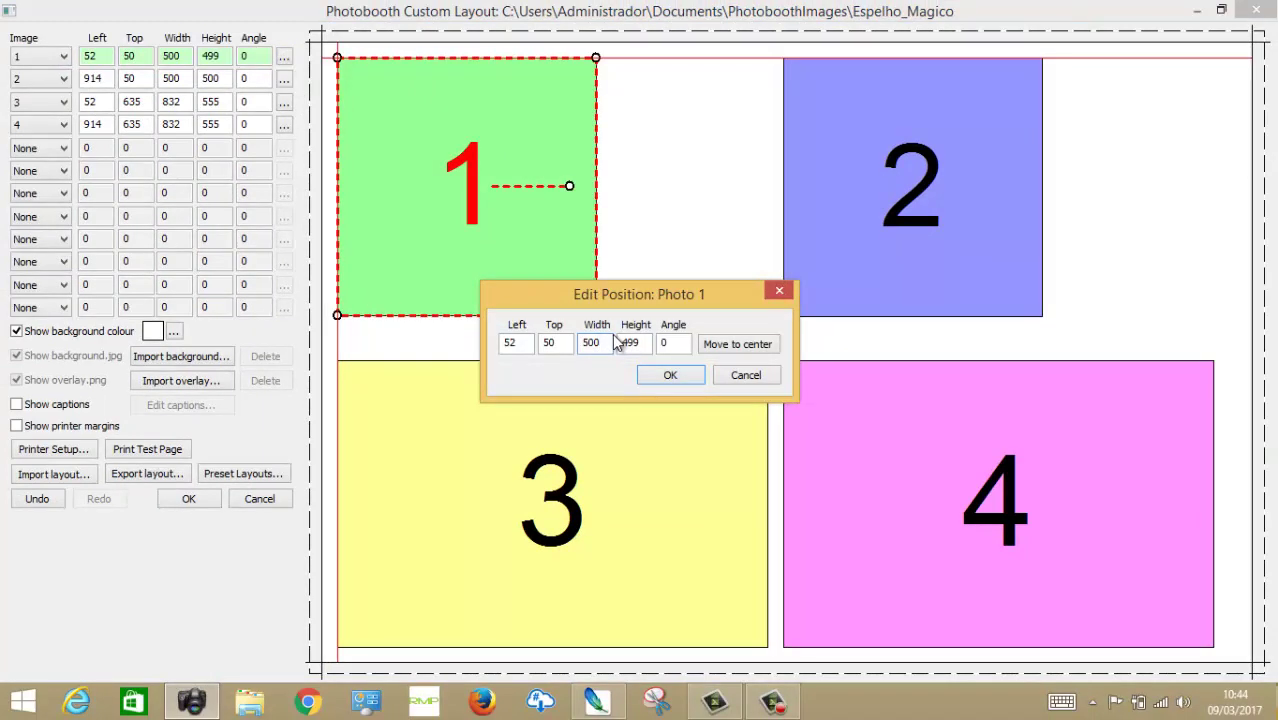
{"action": "key", "text": "Tab"}
{"action": "type", "text": "500"}
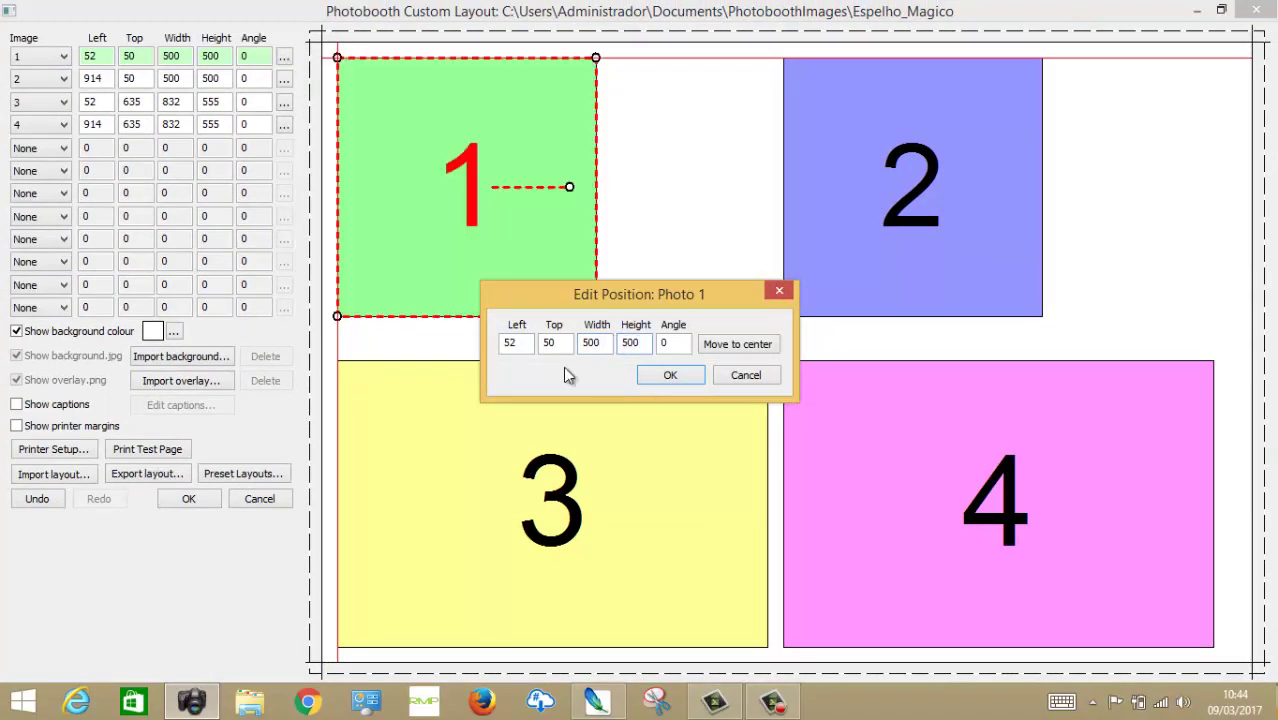
{"action": "left_click", "coordinate": [668, 374]}
{"action": "left_click_drag", "start_coordinate": [926, 267], "coordinate": [767, 267]}
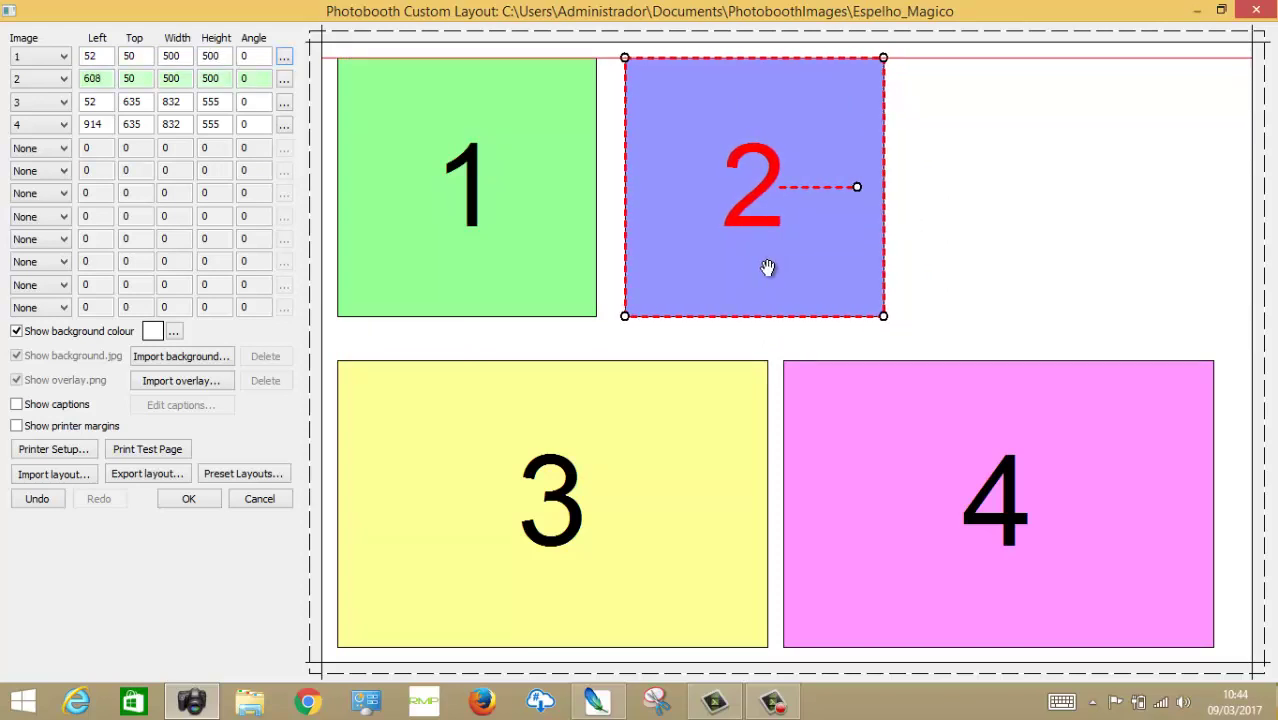
Set the width and height of photo 3 to 500 × 500 pixels.
{"action": "left_click", "coordinate": [650, 406]}
{"action": "left_click", "coordinate": [284, 102]}
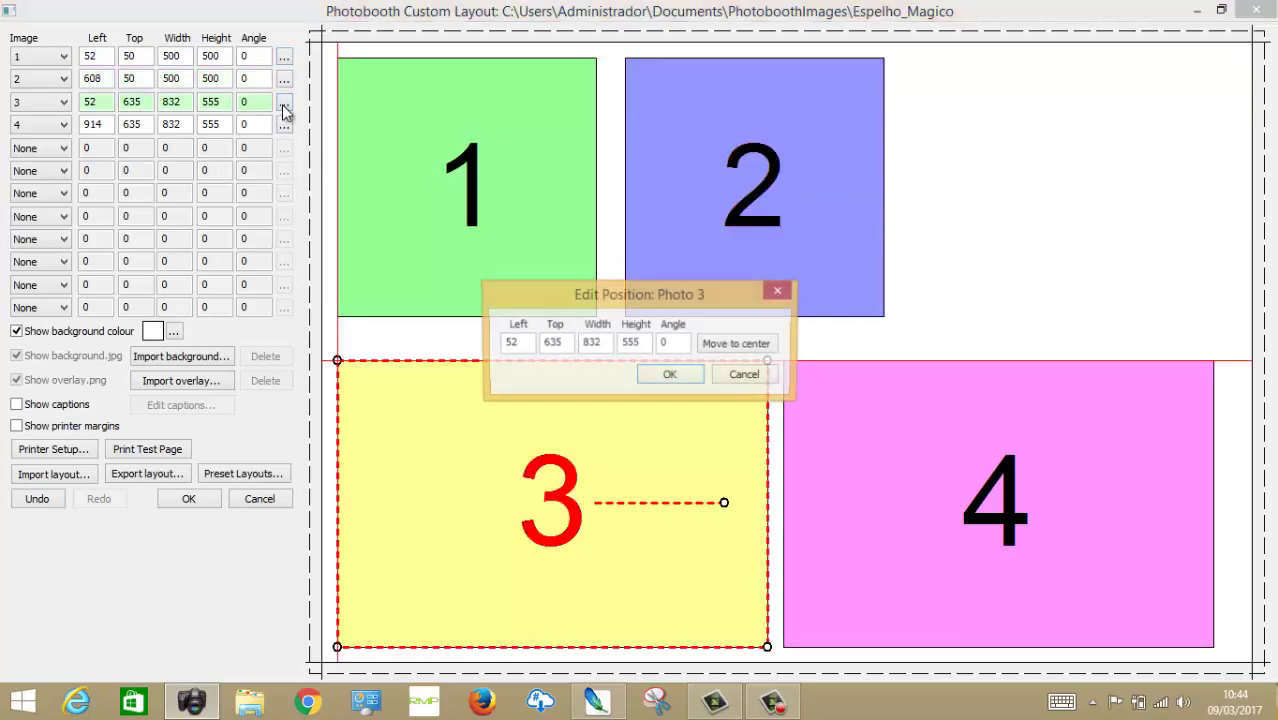
{"action": "left_click_drag", "start_coordinate": [605, 345], "coordinate": [569, 345]}
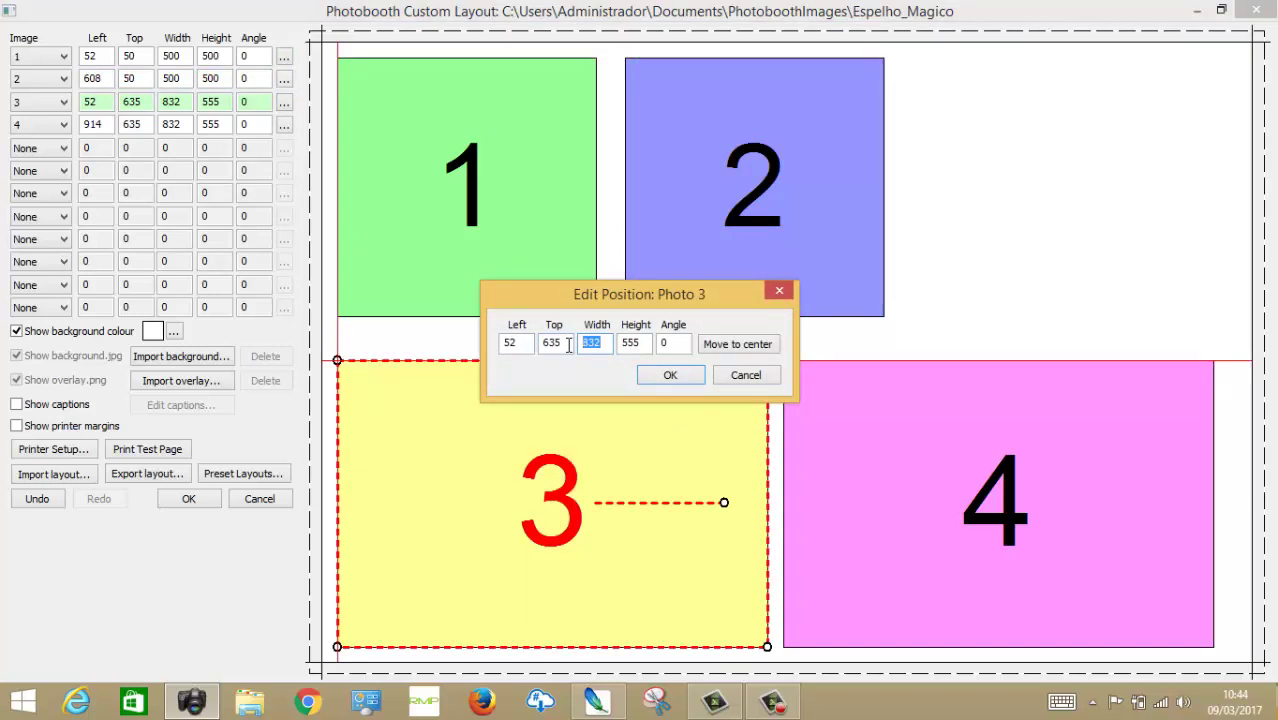
{"action": "type", "text": "500"}
{"action": "key", "text": "Tab"}
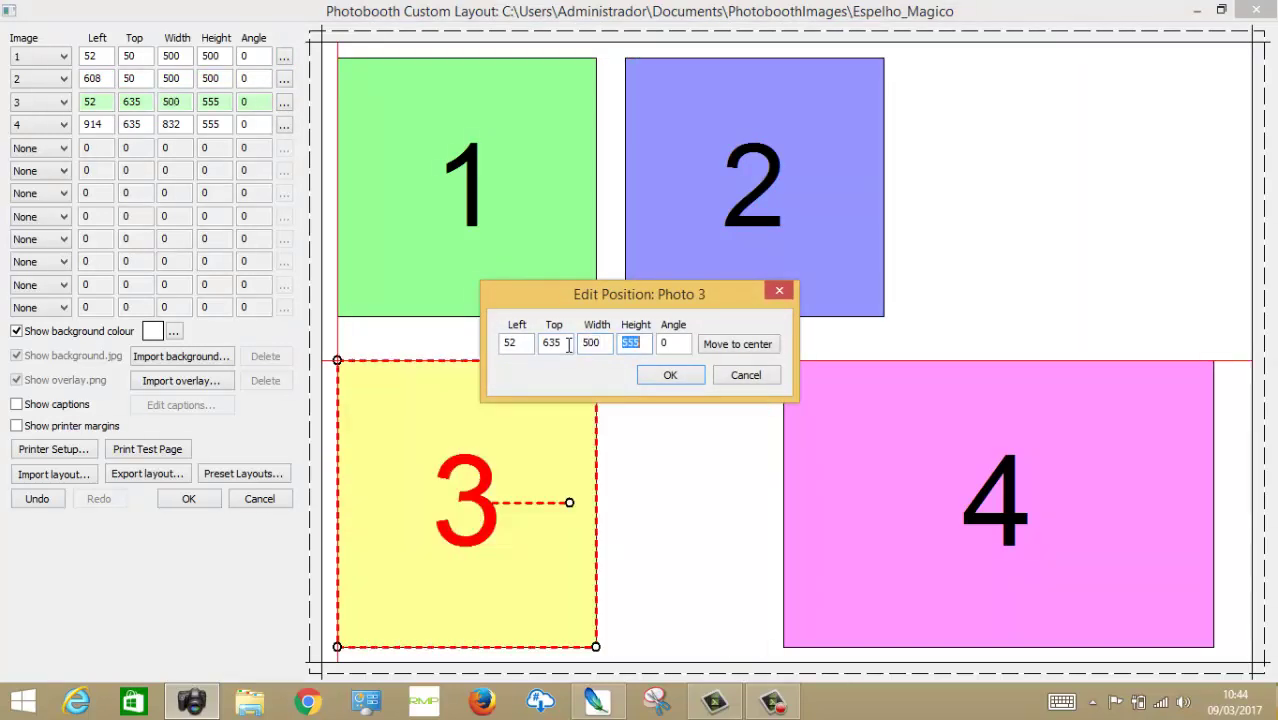
{"action": "type", "text": "500"}
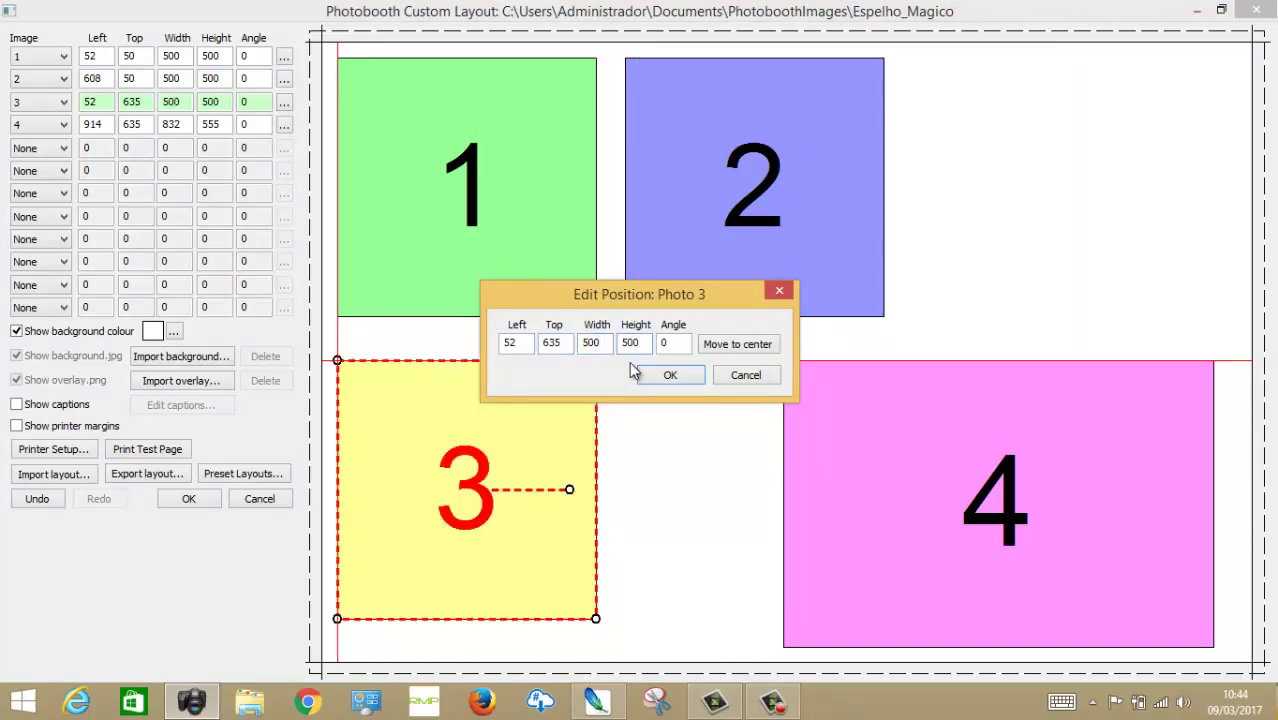
{"action": "left_click", "coordinate": [667, 374]}
Set the width and height of photo 4 to 500 × 500 pixels.
{"action": "left_click", "coordinate": [818, 416]}
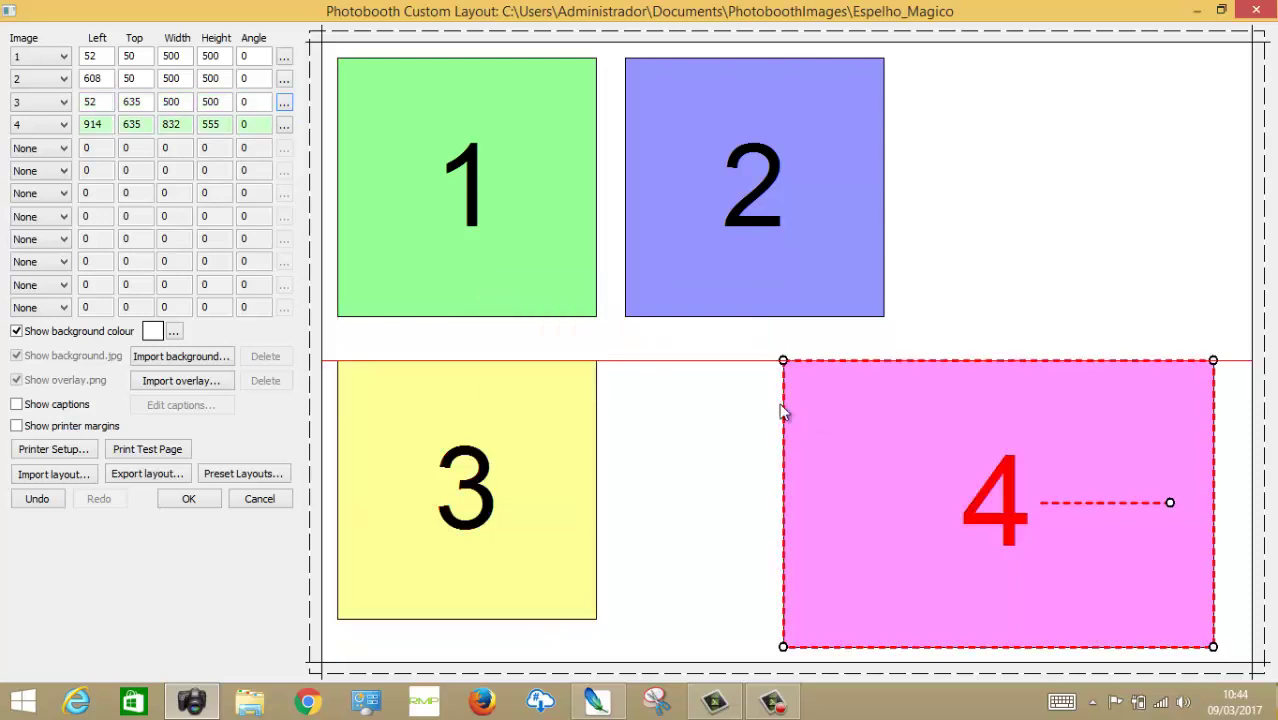
{"action": "left_click", "coordinate": [285, 124]}
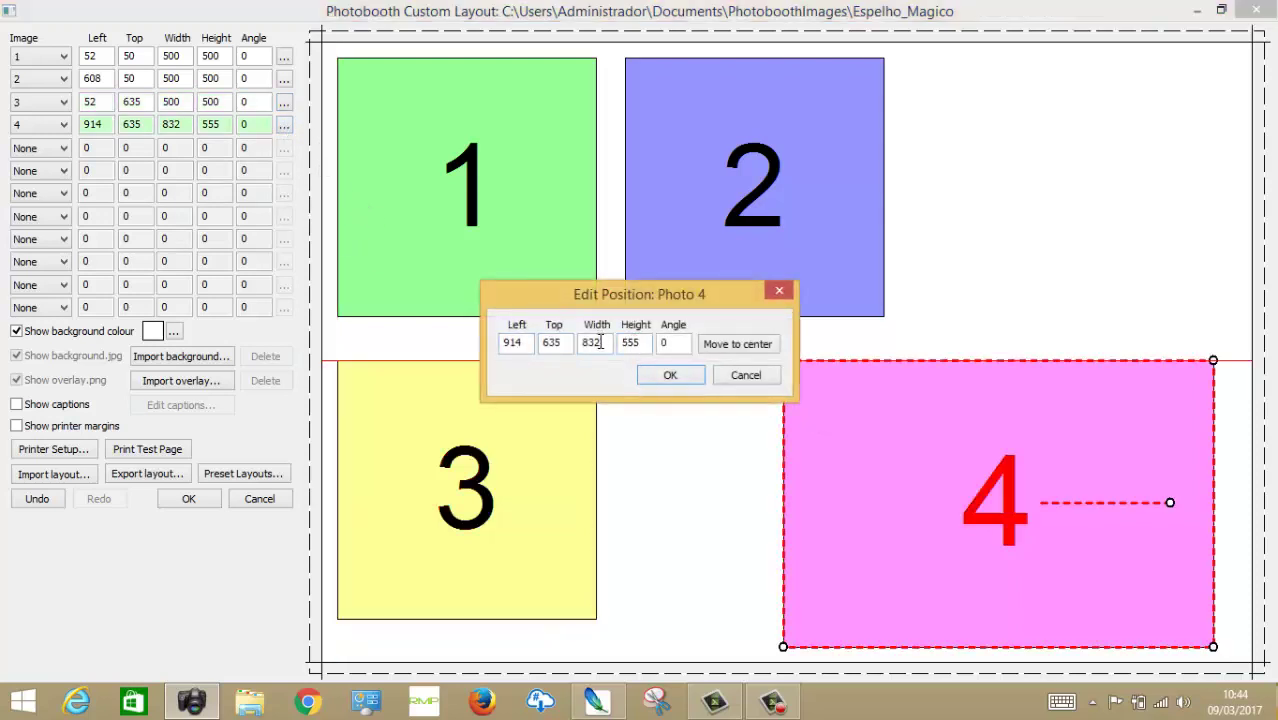
{"action": "left_click_drag", "start_coordinate": [600, 340], "coordinate": [567, 345]}
{"action": "type", "text": "500"}
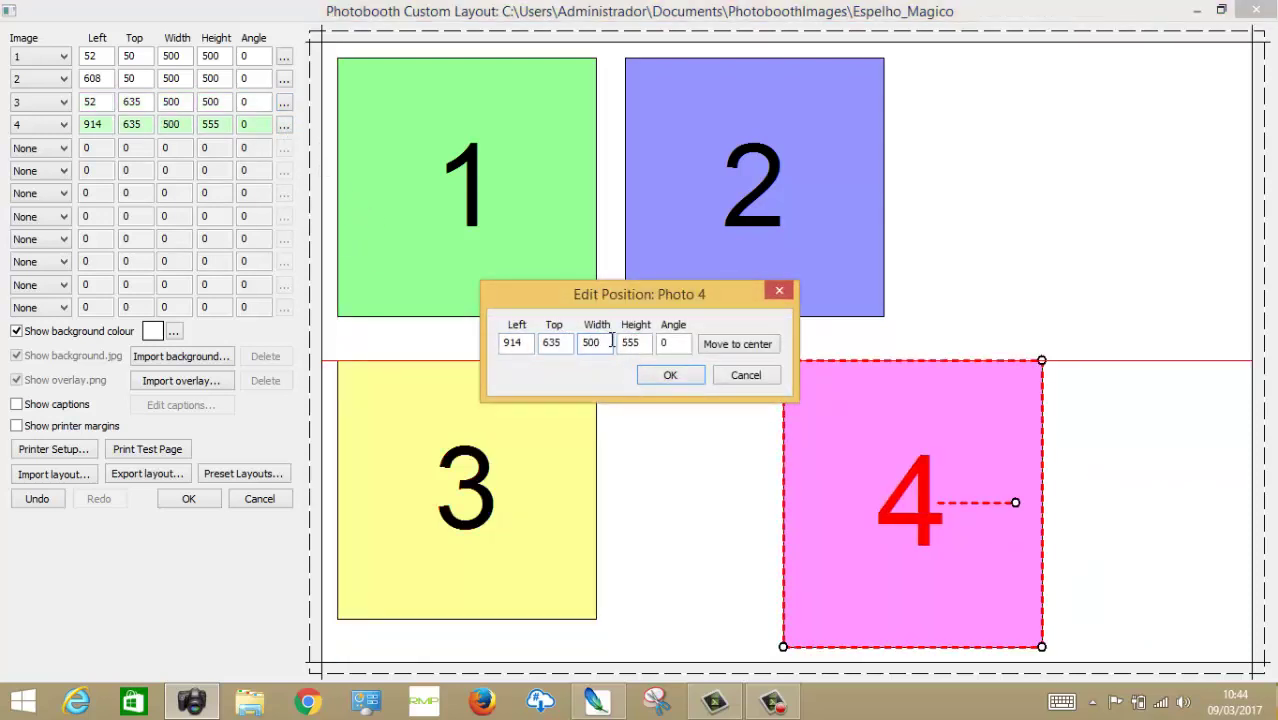
{"action": "left_click", "coordinate": [643, 343]}
{"action": "key", "text": "BackSpace"}
{"action": "key", "text": "BackSpace"}
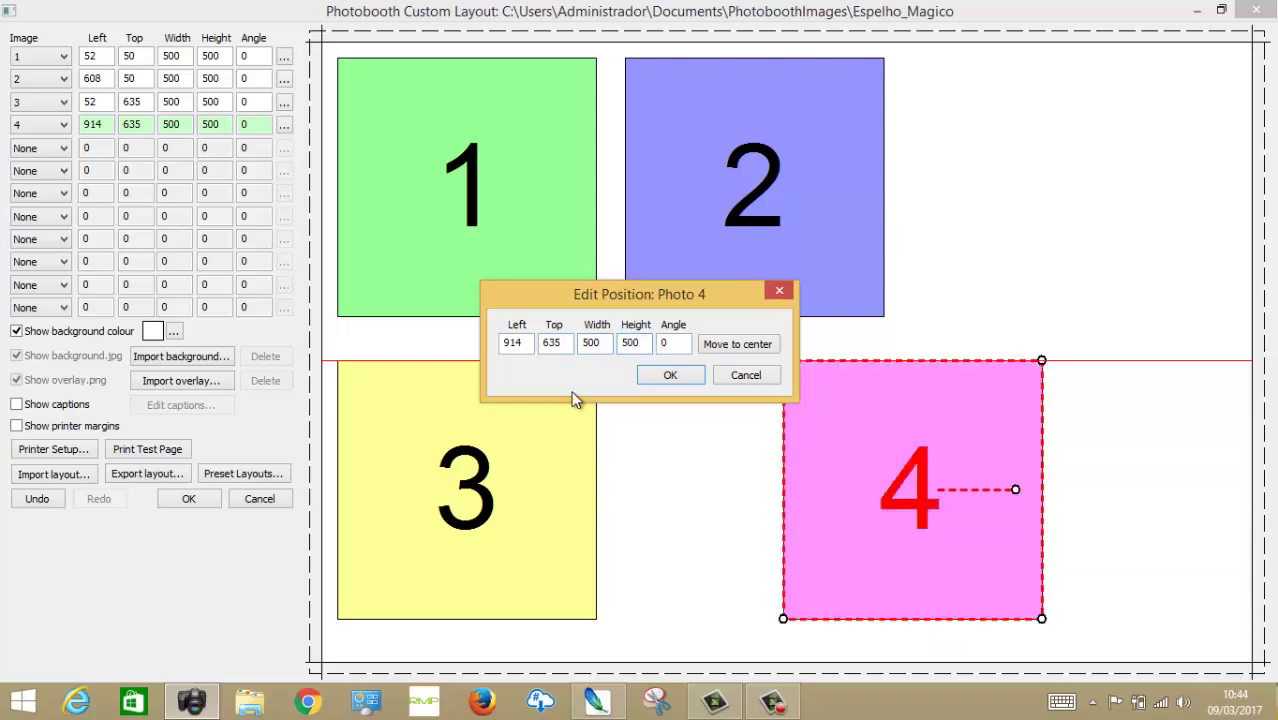
{"action": "left_click", "coordinate": [684, 376]}
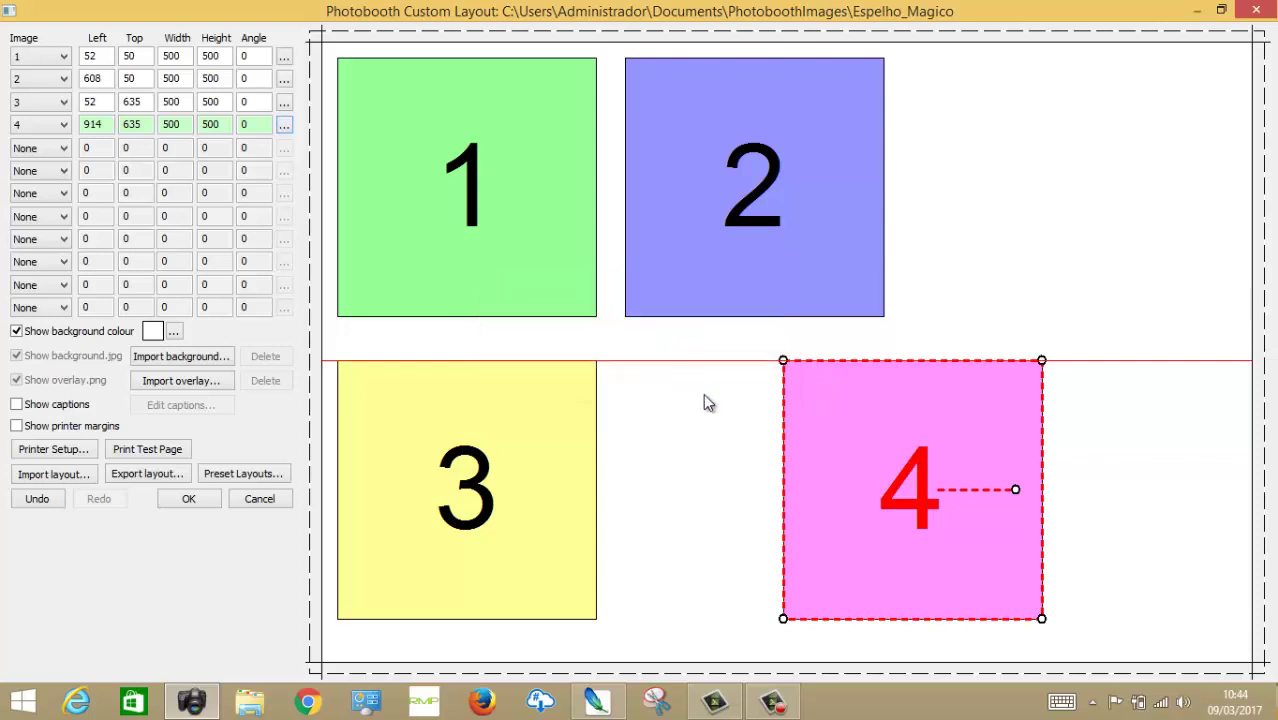
Move photos 1 to 4 into a tight two-by-two grid at about (50, 50), (581, 48), (54, 572) and (589, 577).
{"action": "left_click_drag", "start_coordinate": [870, 442], "coordinate": [705, 434]}
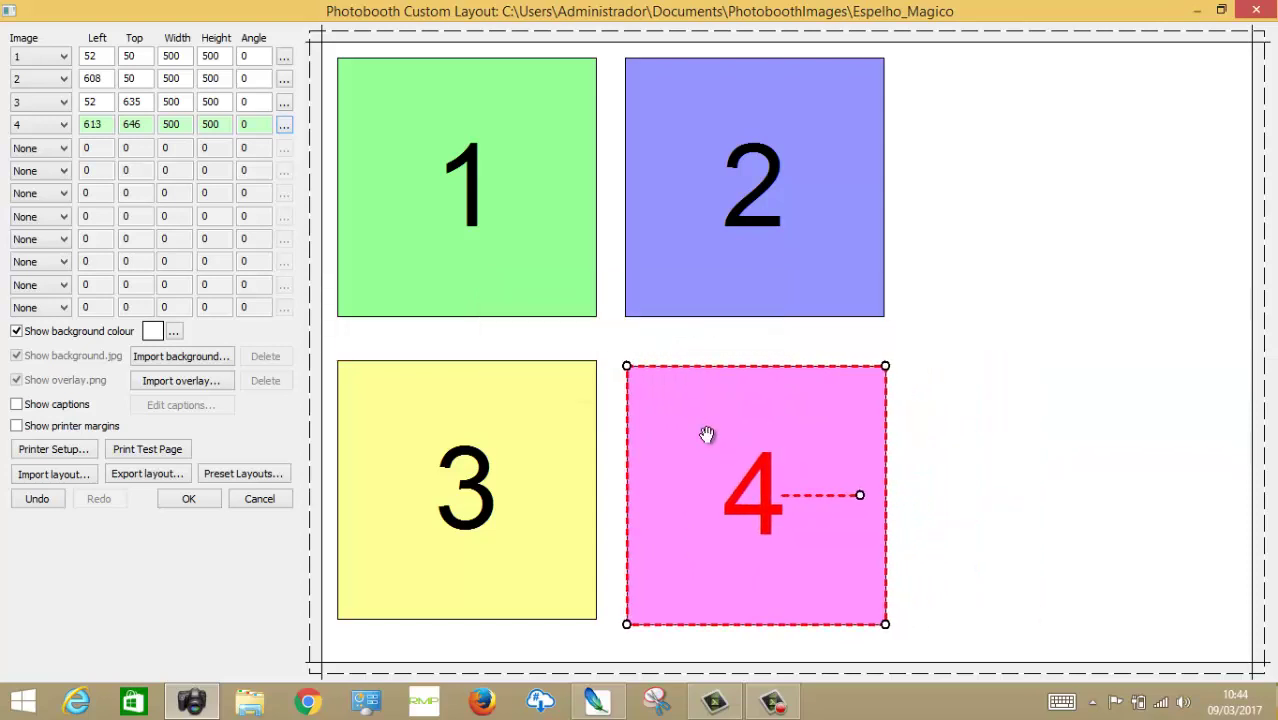
{"action": "left_click_drag", "start_coordinate": [499, 237], "coordinate": [498, 231]}
{"action": "left_click_drag", "start_coordinate": [661, 208], "coordinate": [643, 222]}
{"action": "left_click_drag", "start_coordinate": [525, 388], "coordinate": [526, 354]}
{"action": "left_click_drag", "start_coordinate": [673, 399], "coordinate": [664, 367]}
{"action": "left_click_drag", "start_coordinate": [496, 391], "coordinate": [488, 385]}
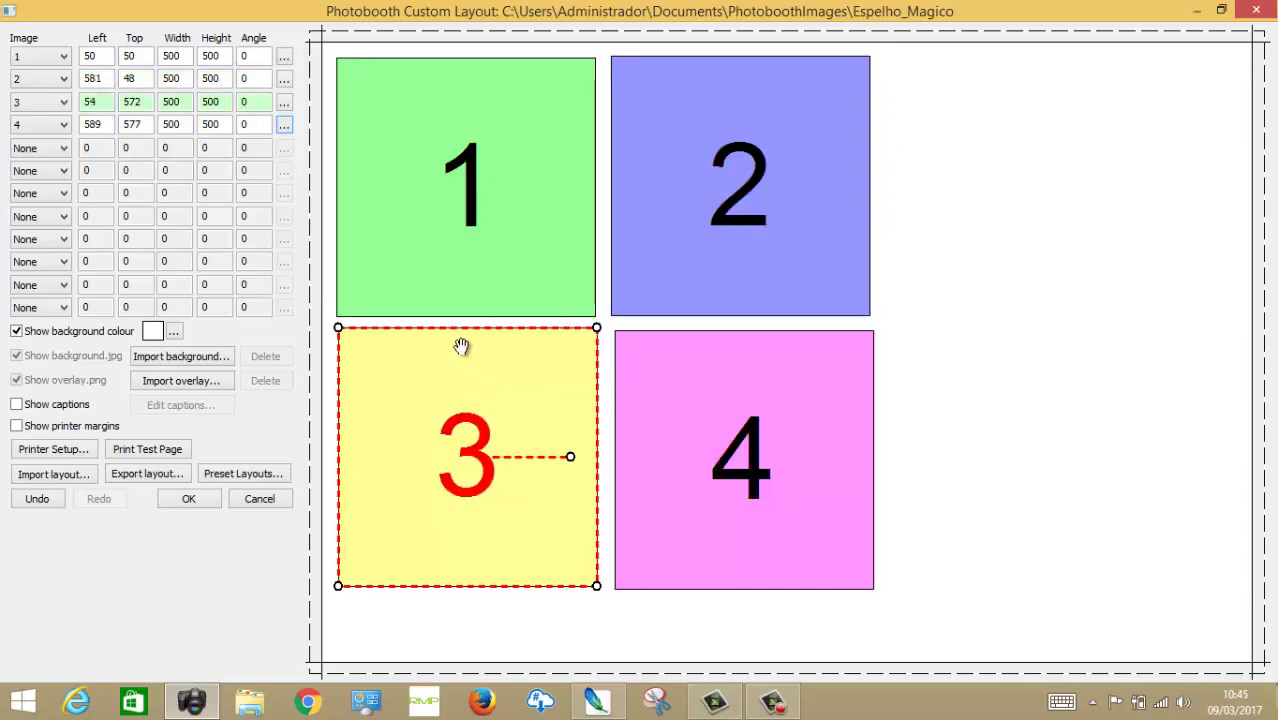
Nudge photo 3 horizontally to a left position of 50 so it lines up with photo 1.
{"action": "left_click", "coordinate": [454, 279]}
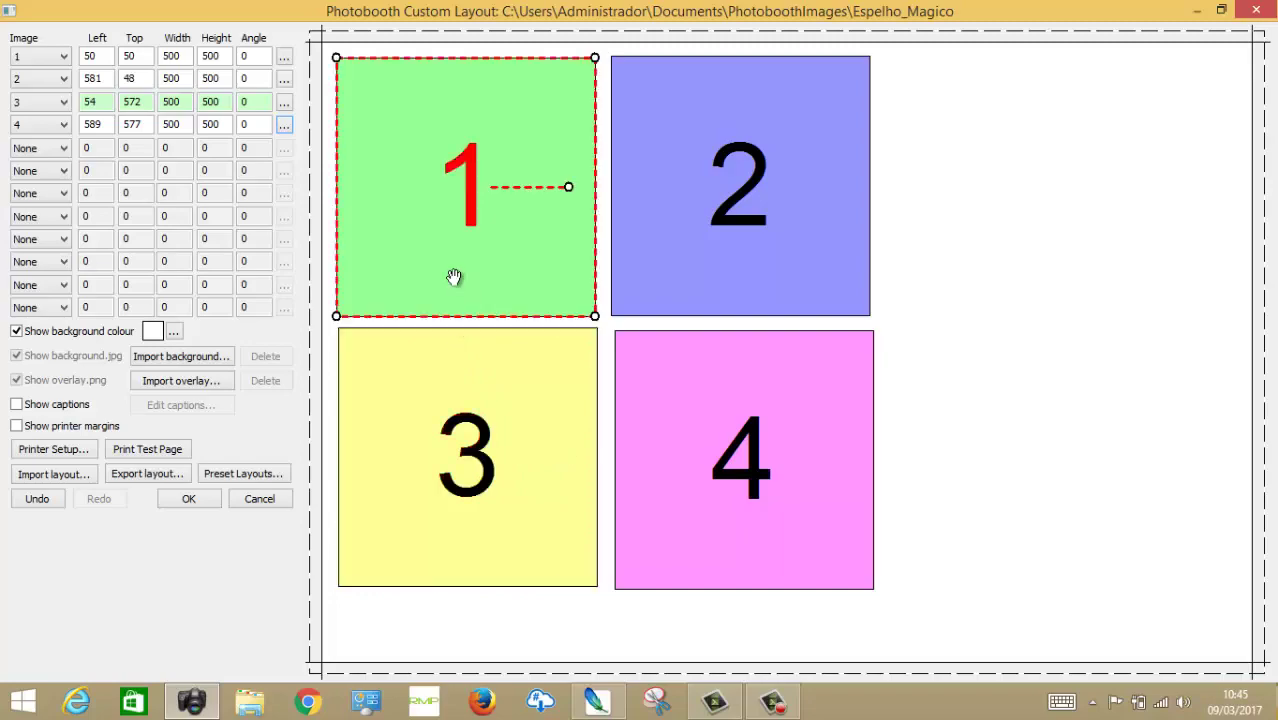
{"action": "left_click", "coordinate": [448, 366]}
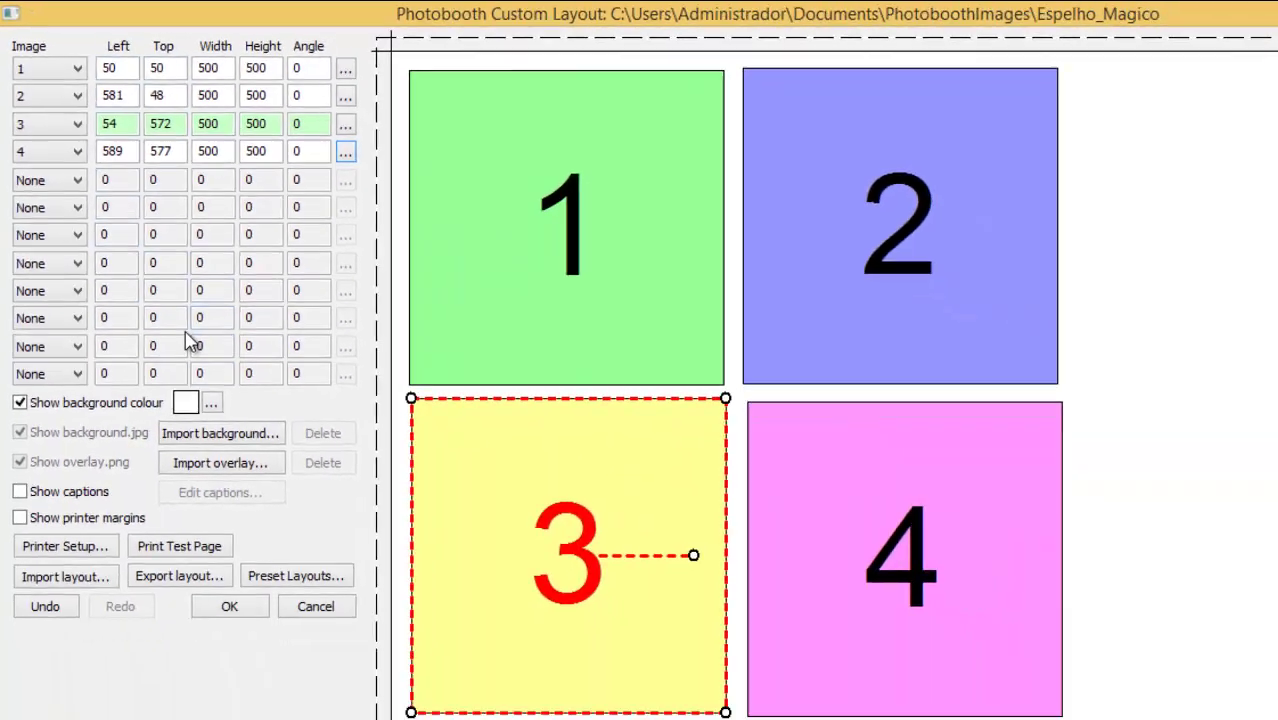
{"action": "key", "text": "Left"}
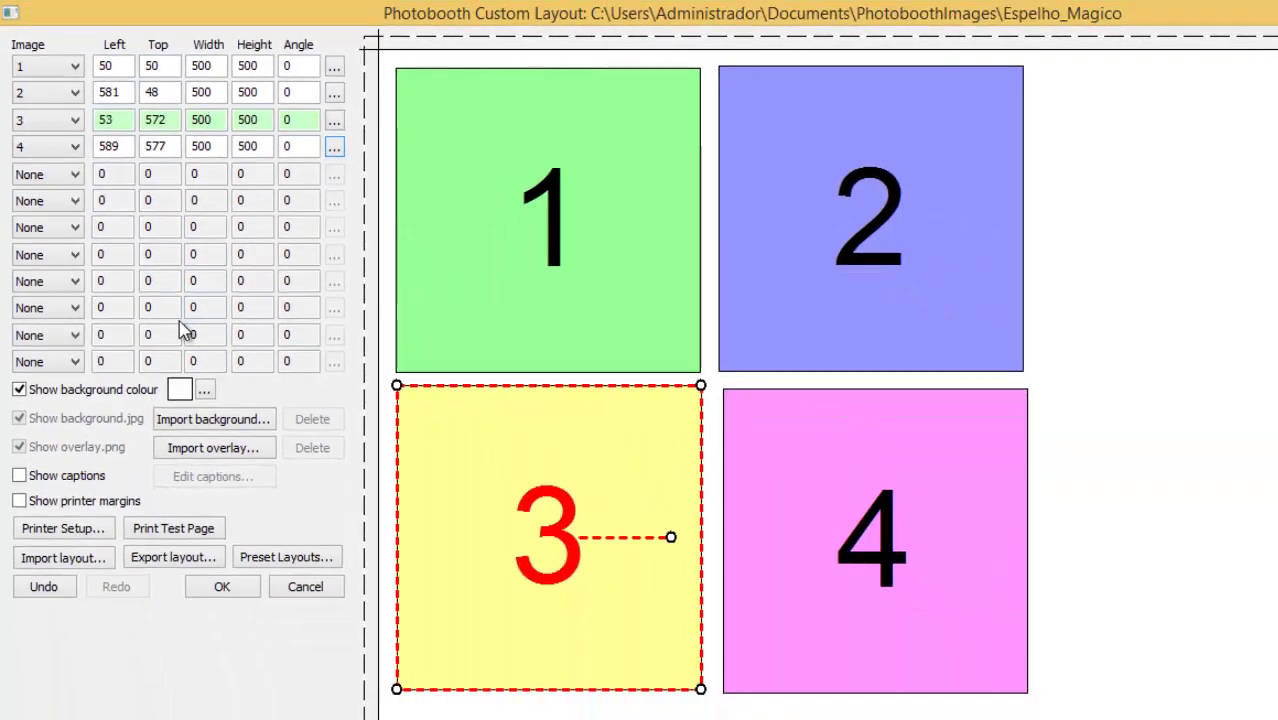
{"action": "key", "text": "Left"}
{"action": "key", "text": "Left"}
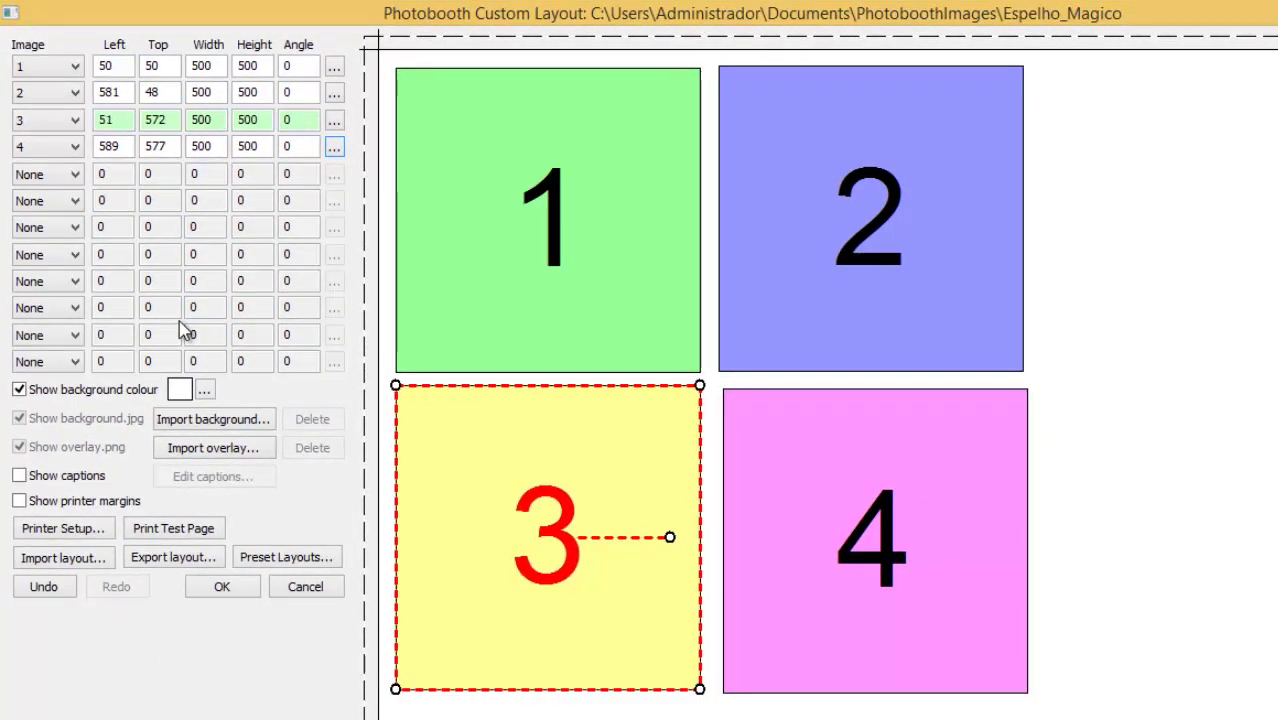
{"action": "key", "text": "Left"}
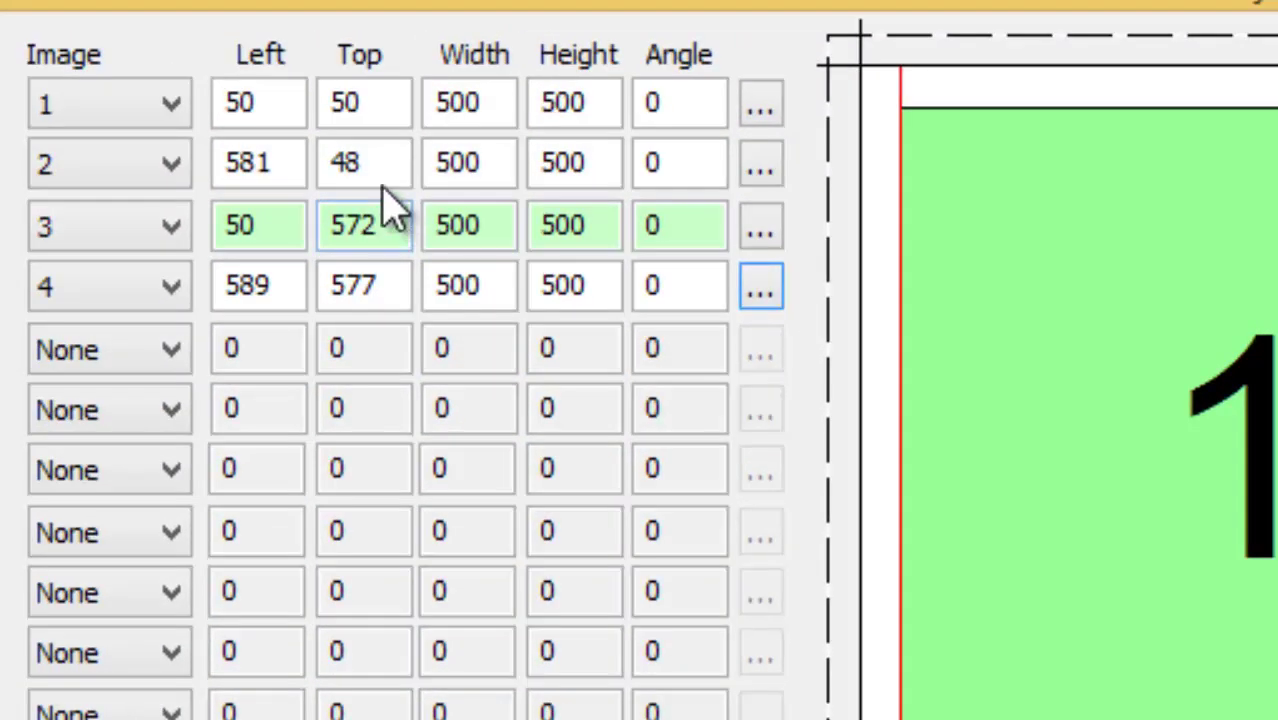
Nudge photo 3 vertically to a top position of 577 so it is level with photo 4.
{"action": "left_click", "coordinate": [340, 268]}
{"action": "key", "text": "Down"}
{"action": "key", "text": "Down"}
{"action": "key", "text": "Down"}
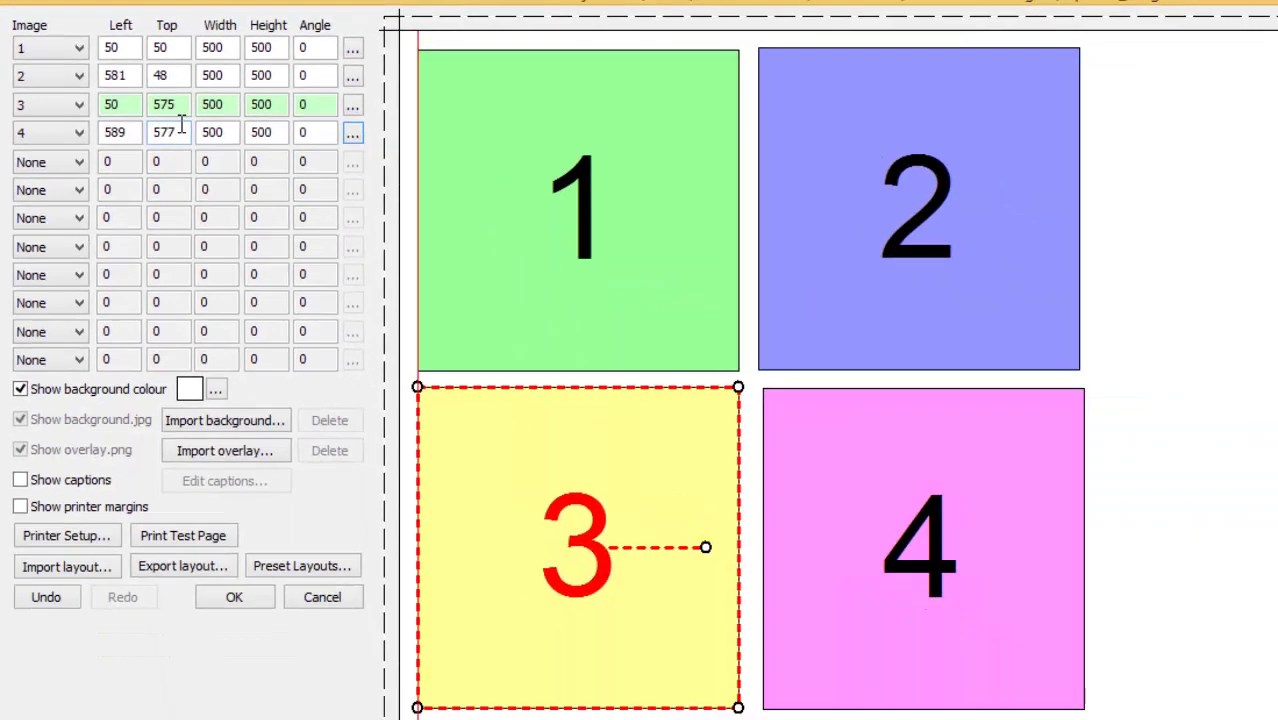
{"action": "key", "text": "Down"}
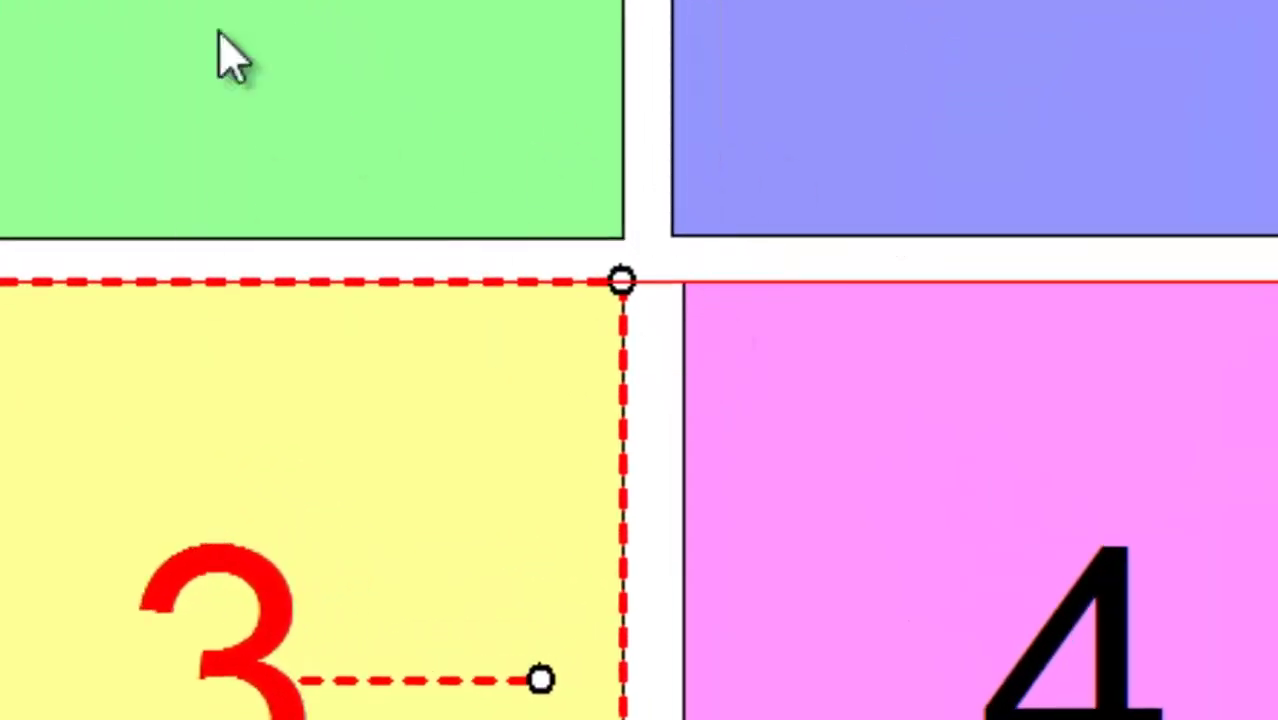
Nudge photo 2 vertically to a top position of 50 so it is level with photo 1.
{"action": "left_click", "coordinate": [853, 153]}
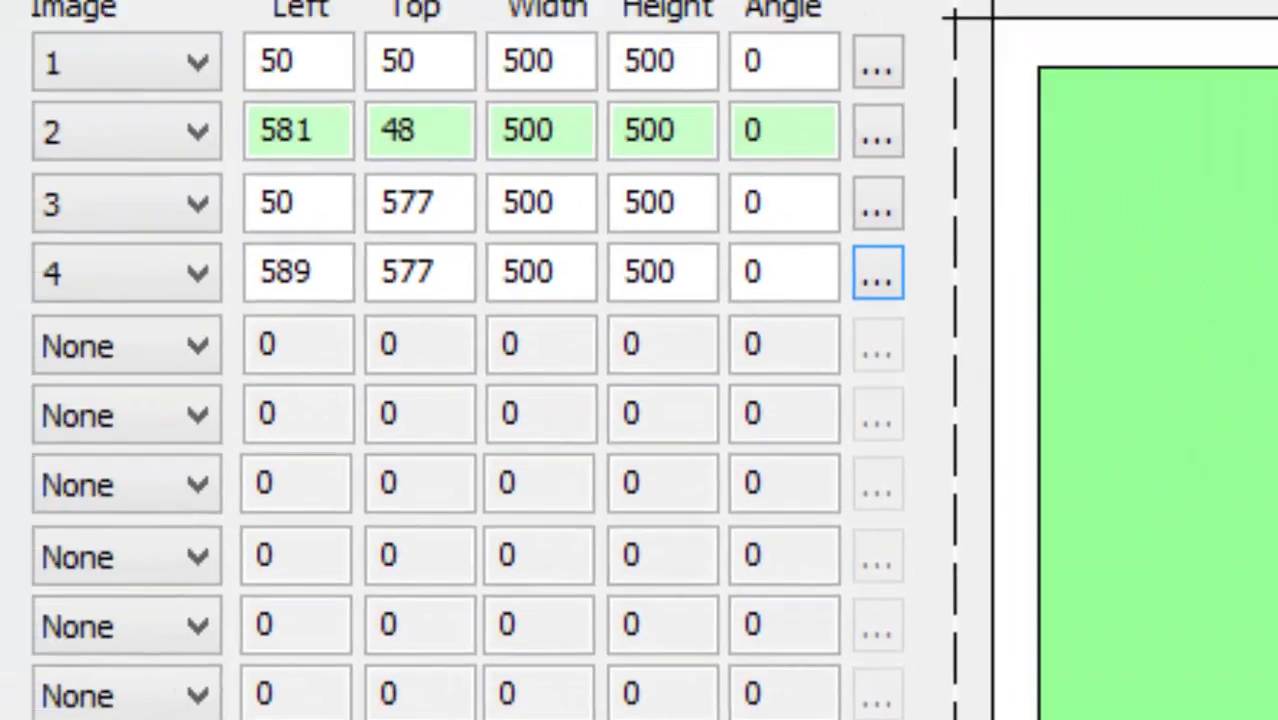
{"action": "key", "text": "Up"}
{"action": "key", "text": "Down"}
{"action": "key", "text": "Down"}
{"action": "key", "text": "Down"}
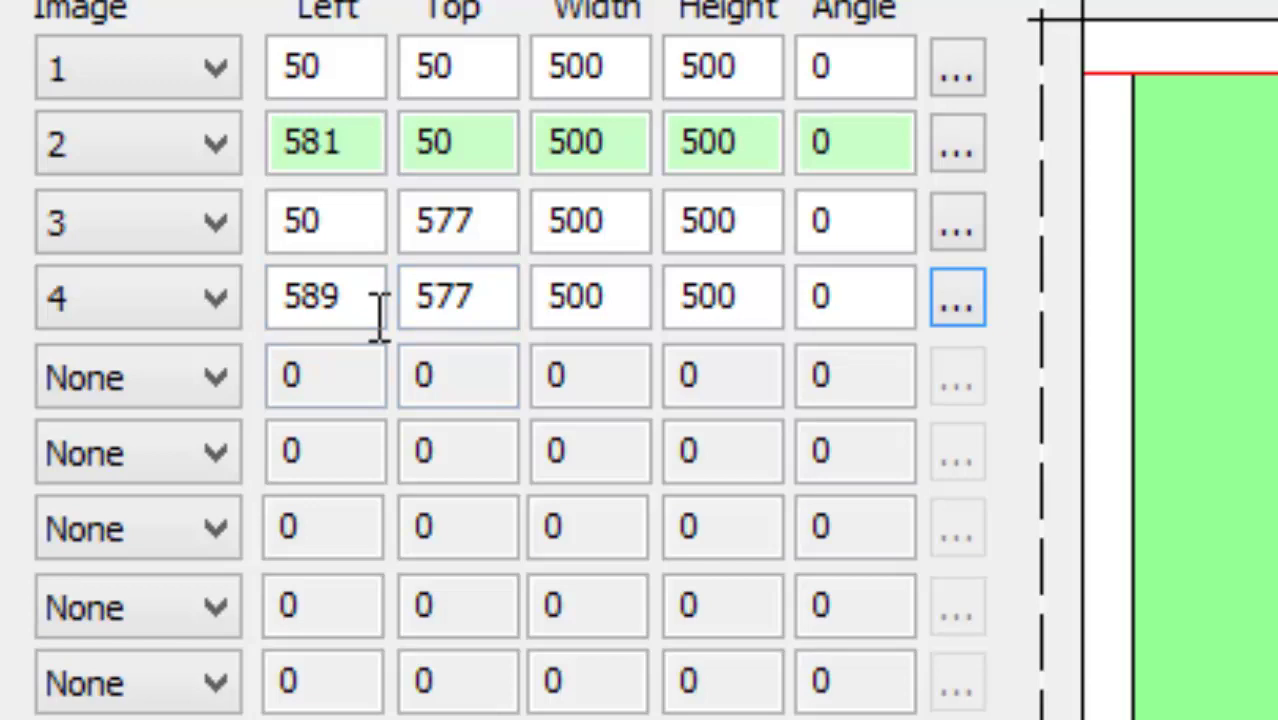
{"action": "key", "text": "Down"}
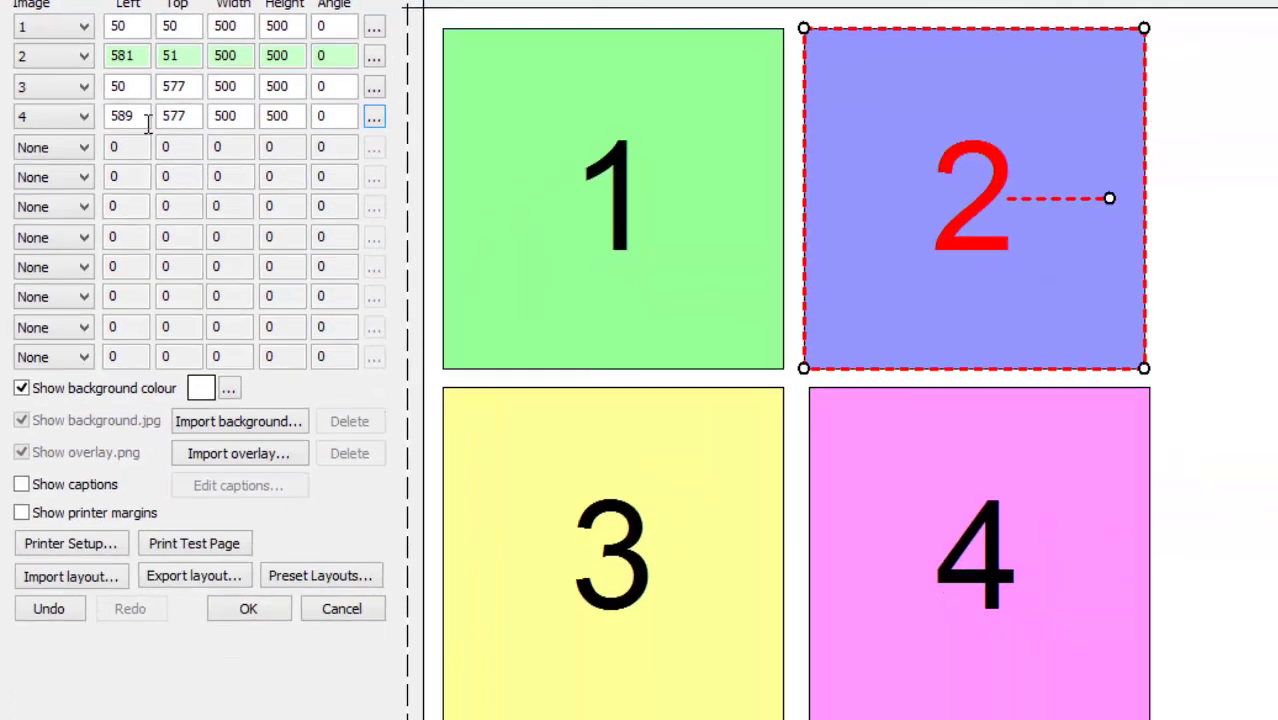
Nudge photo 2 horizontally to a left position of 589 so it lines up with photo 4, and deselect it.
{"action": "key", "text": "Left"}
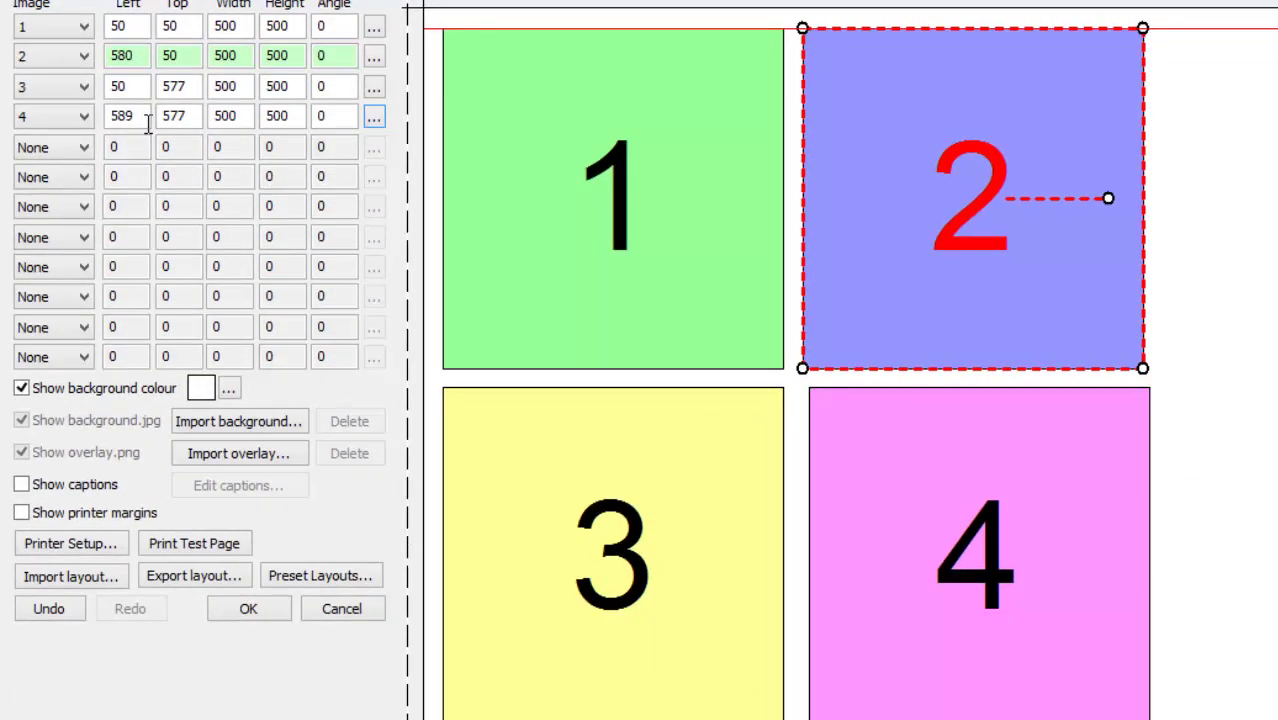
{"action": "key", "text": "Right"}
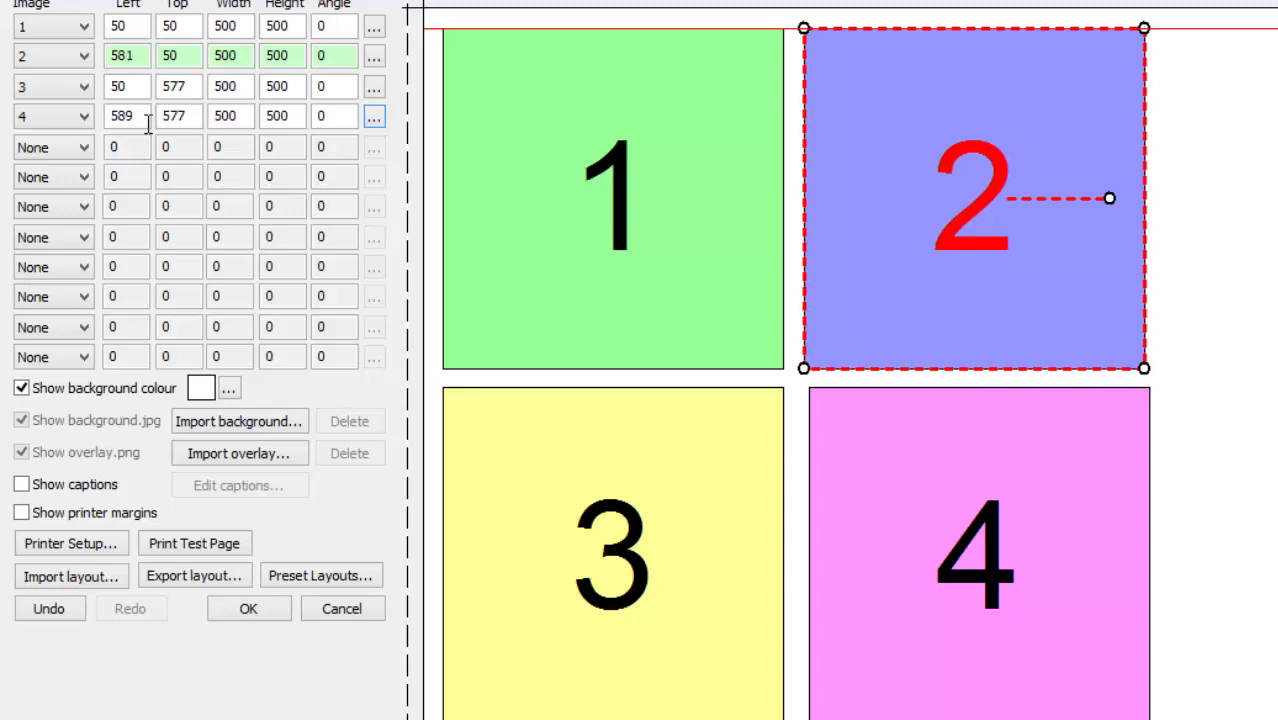
{"action": "key", "text": "Right"}
{"action": "key", "text": "Right"}
{"action": "key", "text": "Right"}
{"action": "key", "text": "Right"}
{"action": "key", "text": "Right"}
{"action": "key", "text": "Right"}
{"action": "key", "text": "Right"}
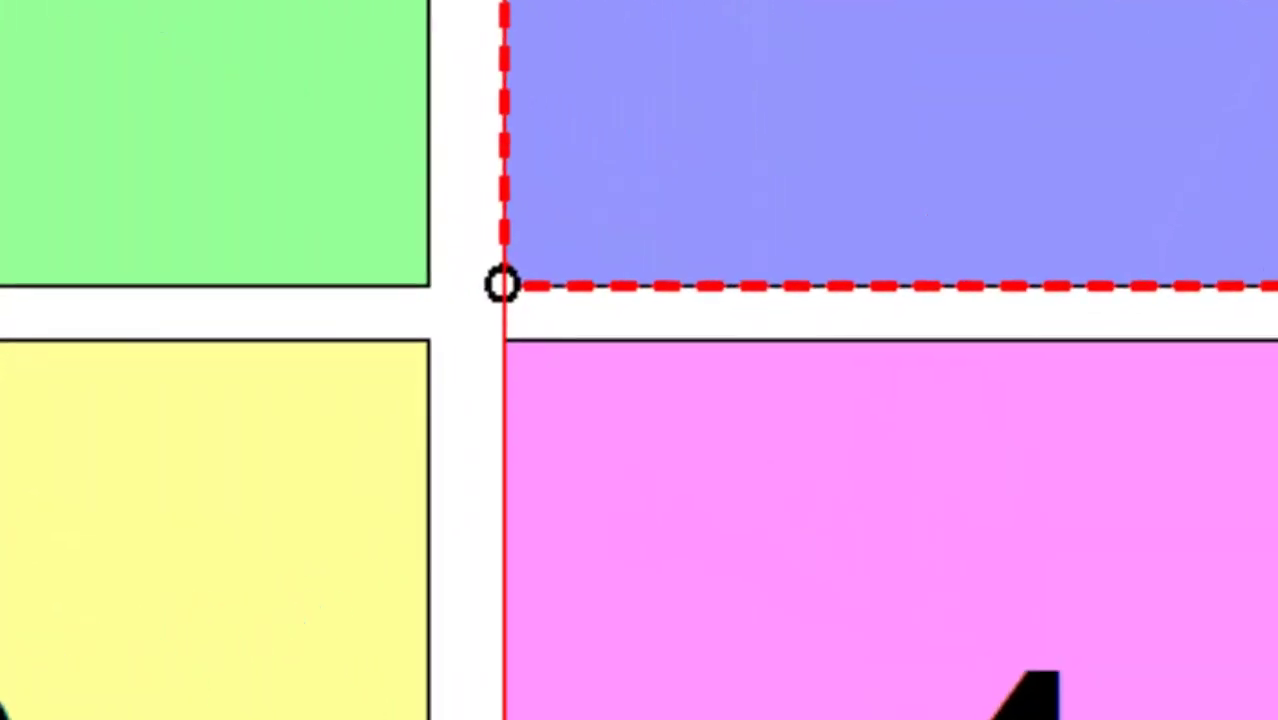
{"action": "key", "text": "Escape"}
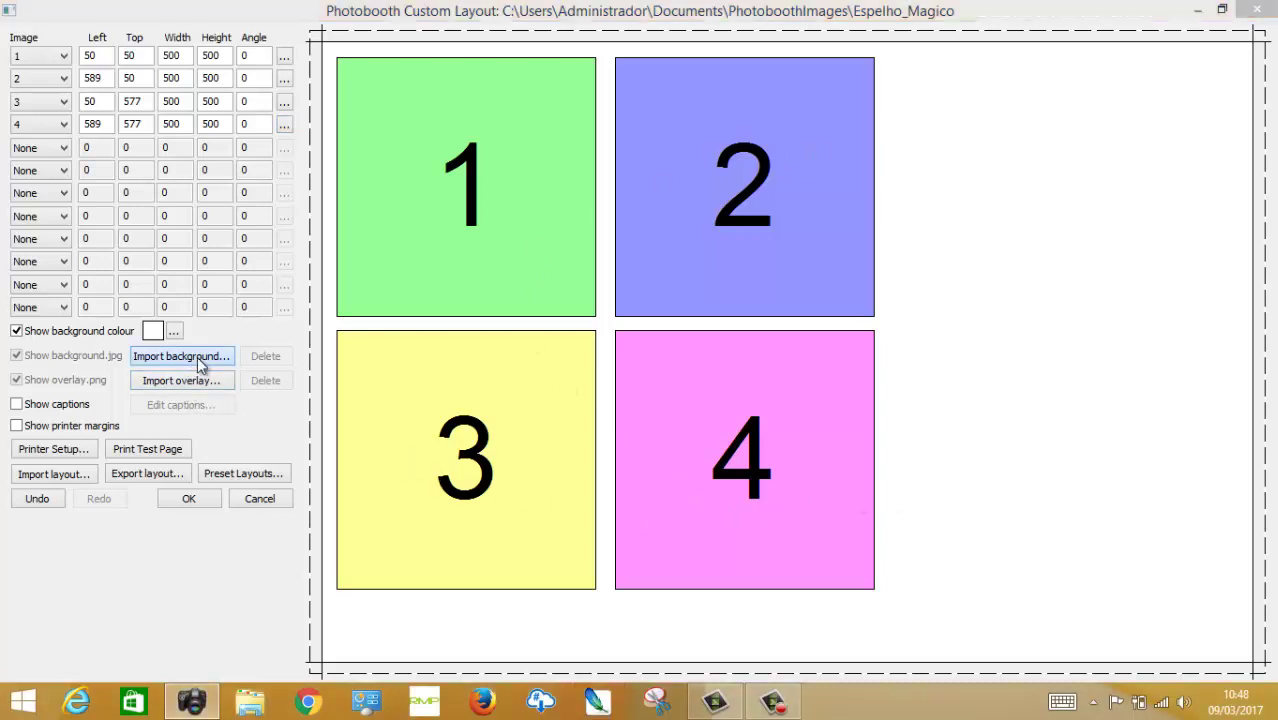
Import the image "Colonia de ferias BLM cópia" from the Artes folder as the layout background.
{"action": "left_click", "coordinate": [181, 357]}
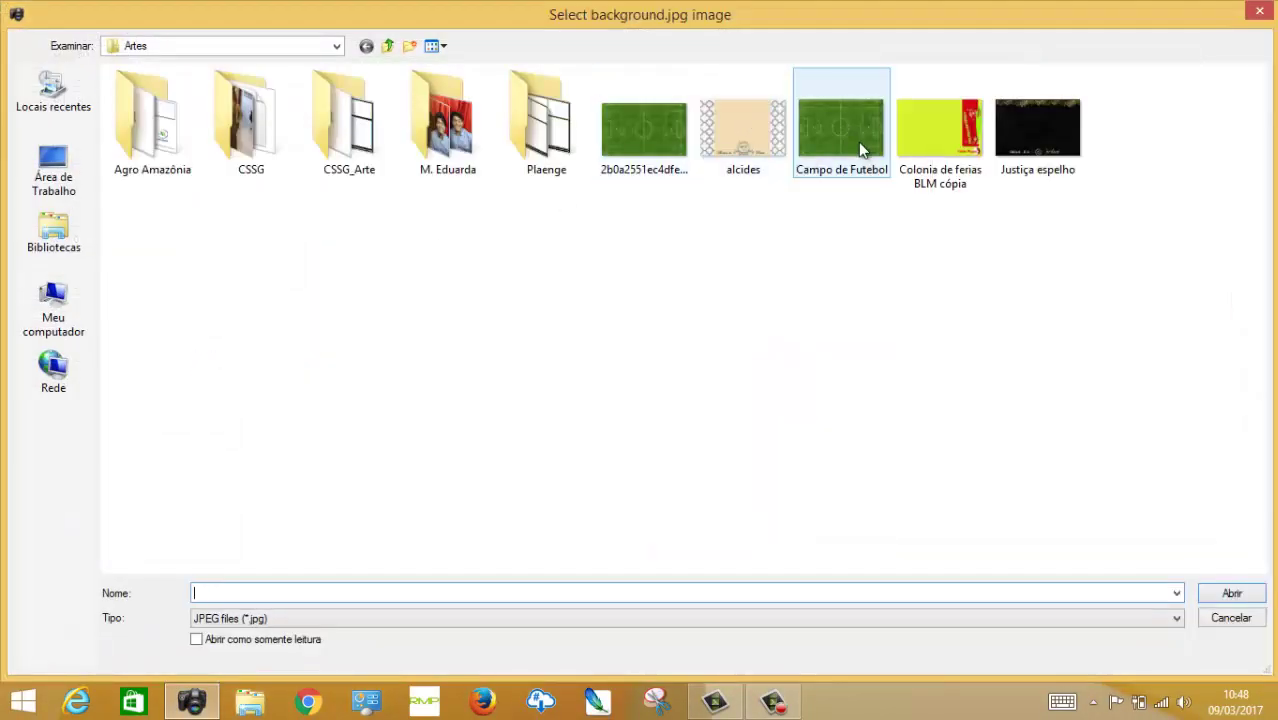
{"action": "left_click", "coordinate": [942, 139]}
{"action": "left_click", "coordinate": [1232, 594]}
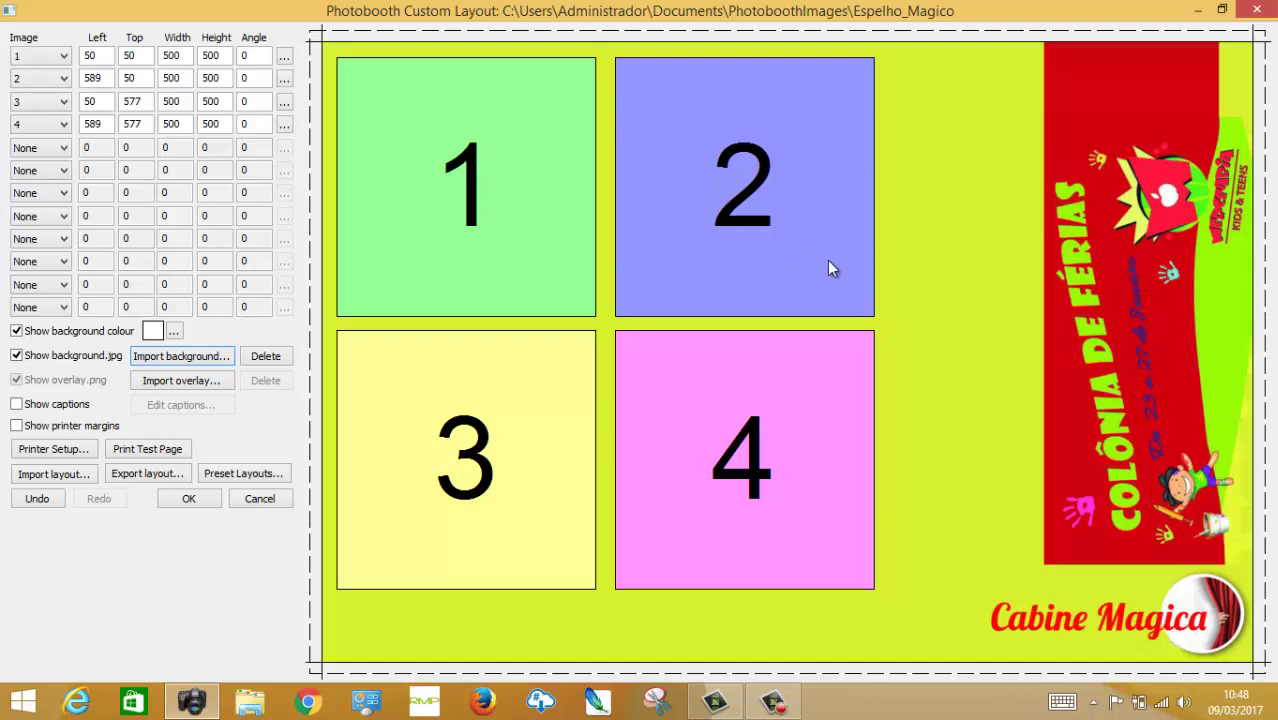
Spread the photos over the background, moving photo 2 to about (739, 46), photo 3 to (90, 655) and photo 4 to (746, 655).
{"action": "left_click_drag", "start_coordinate": [785, 237], "coordinate": [856, 234]}
{"action": "left_click_drag", "start_coordinate": [820, 414], "coordinate": [903, 412]}
{"action": "left_click", "coordinate": [572, 446]}
{"action": "left_click_drag", "start_coordinate": [573, 446], "coordinate": [593, 483]}
{"action": "left_click_drag", "start_coordinate": [813, 488], "coordinate": [776, 537]}
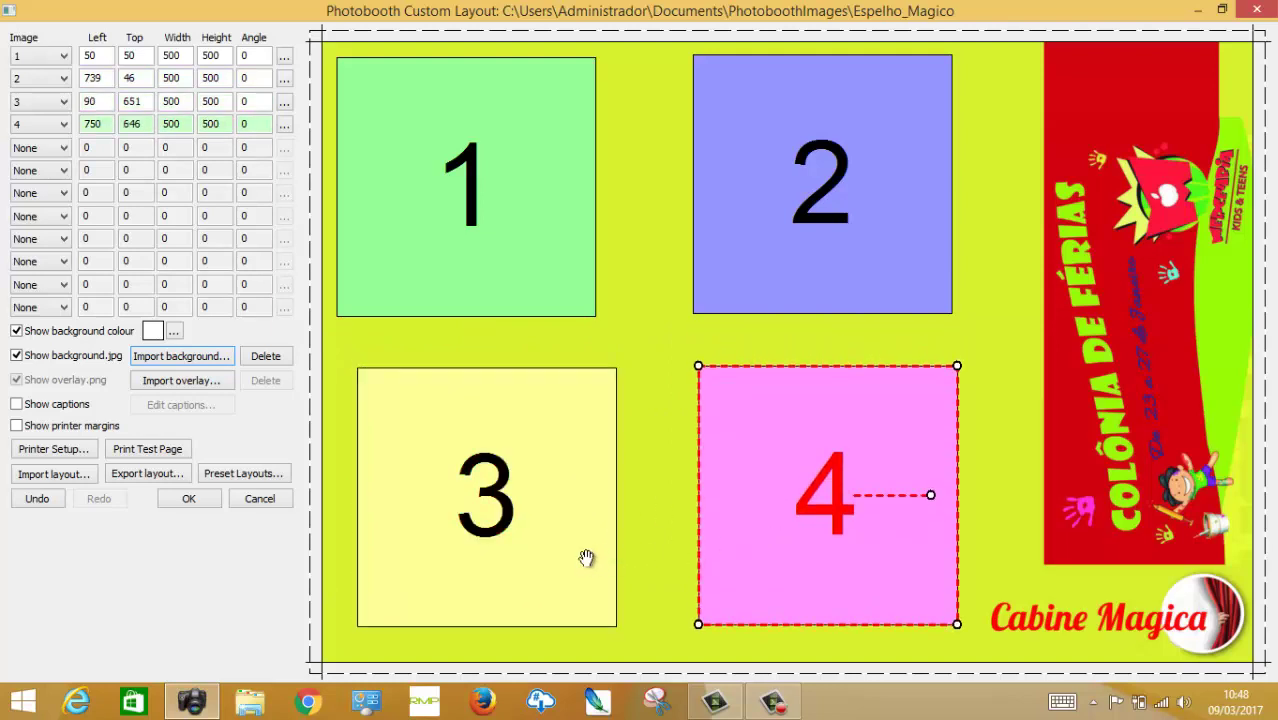
{"action": "left_click_drag", "start_coordinate": [586, 557], "coordinate": [585, 558]}
{"action": "left_click_drag", "start_coordinate": [765, 579], "coordinate": [763, 577]}
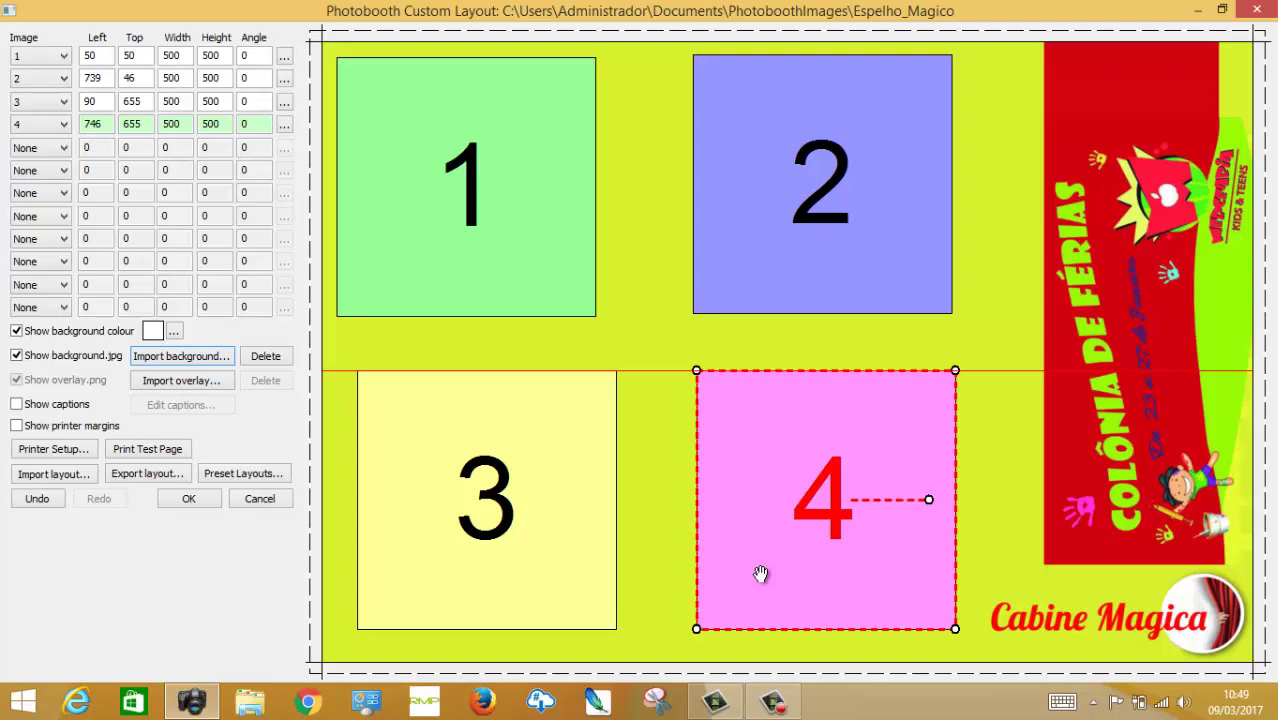
Set the width and height of photo 1 to 600 × 400 pixels.
{"action": "left_click", "coordinate": [519, 163]}
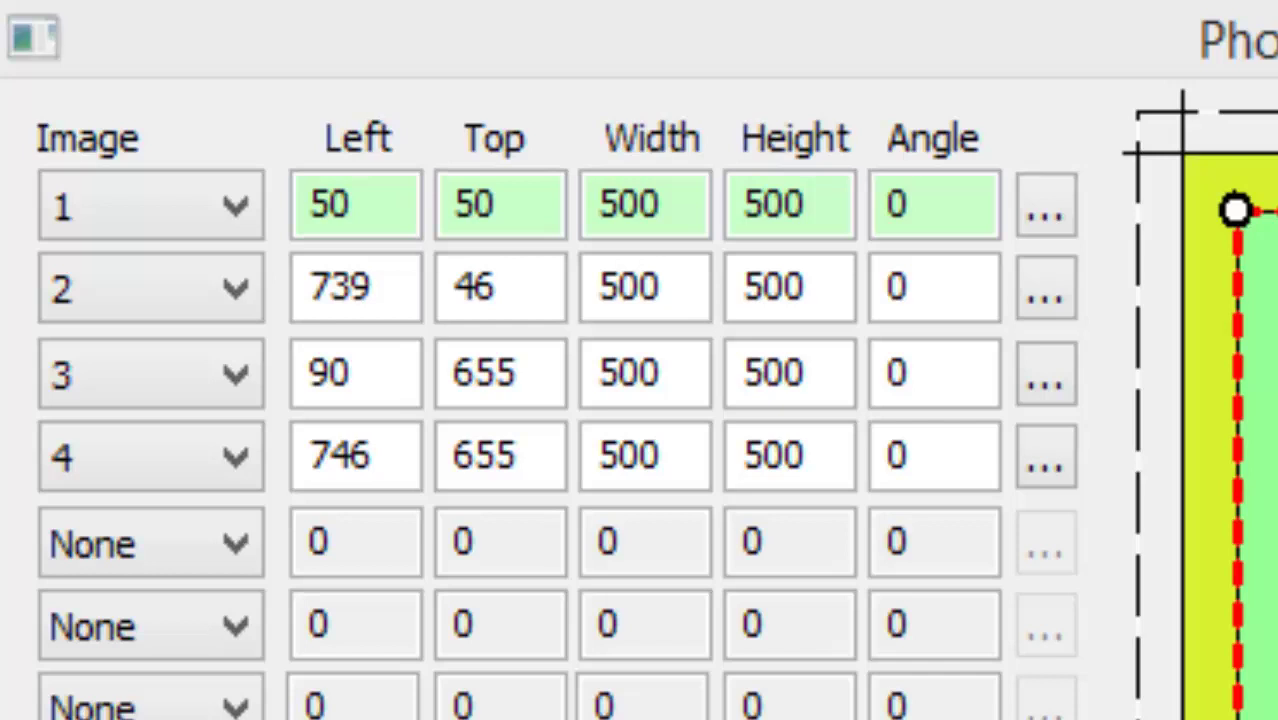
{"action": "type", "text": "75"}
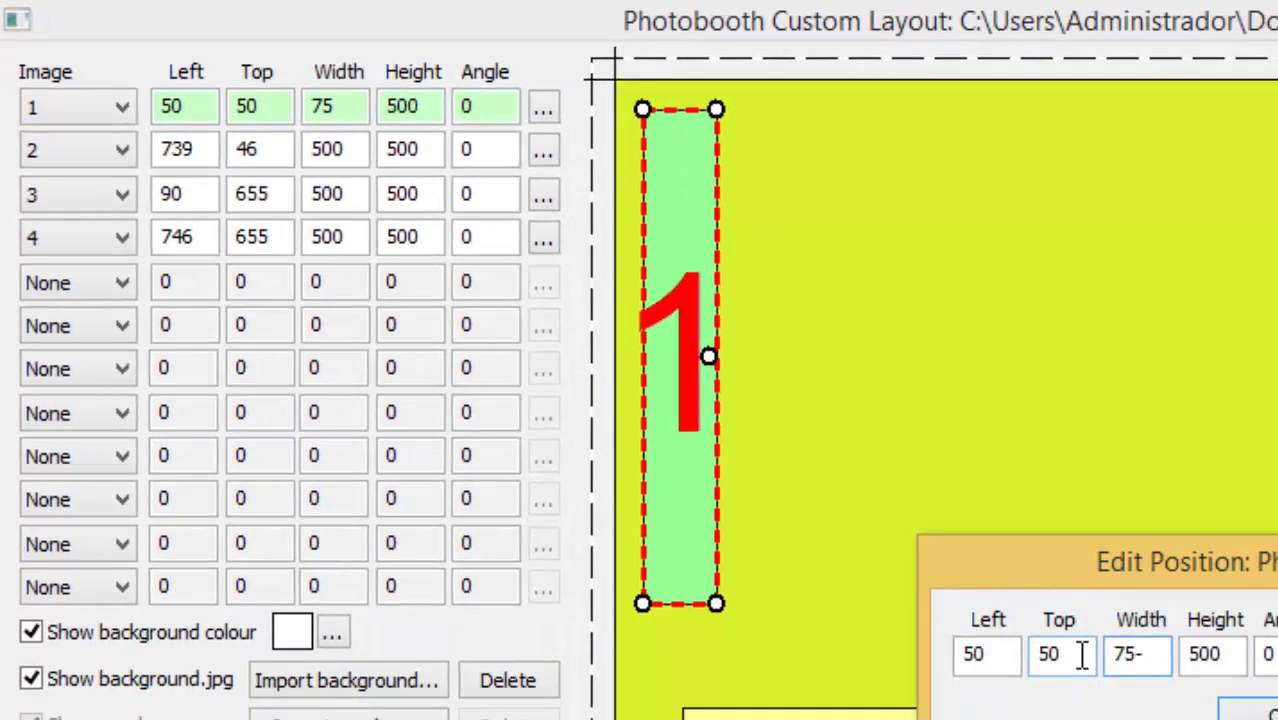
{"action": "type", "text": "0"}
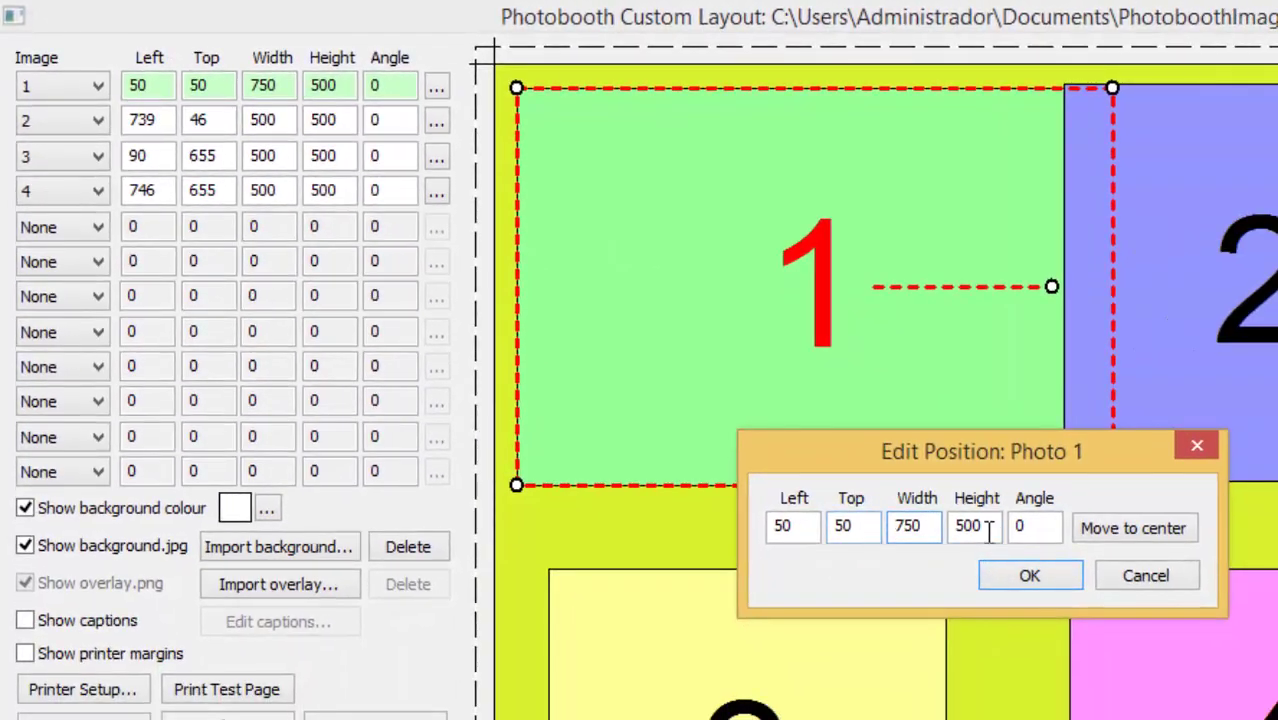
{"action": "key", "text": "Tab"}
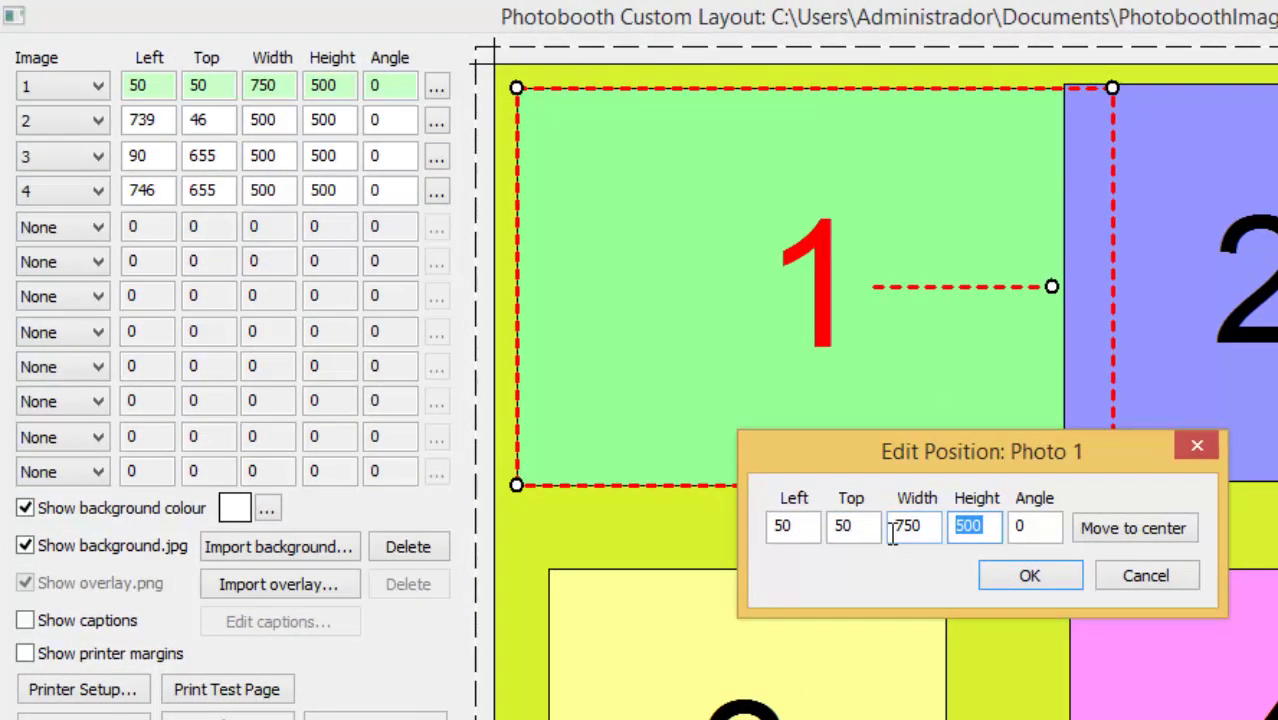
{"action": "type", "text": "400"}
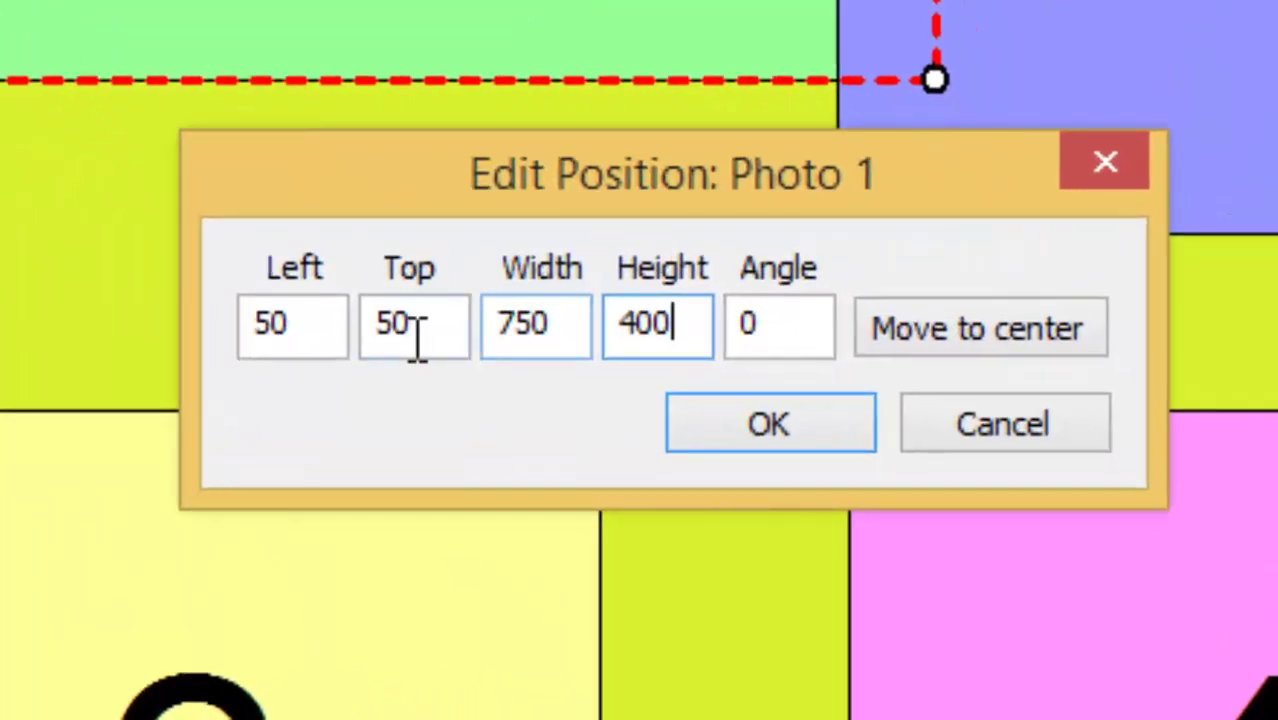
{"action": "double_click", "coordinate": [531, 342]}
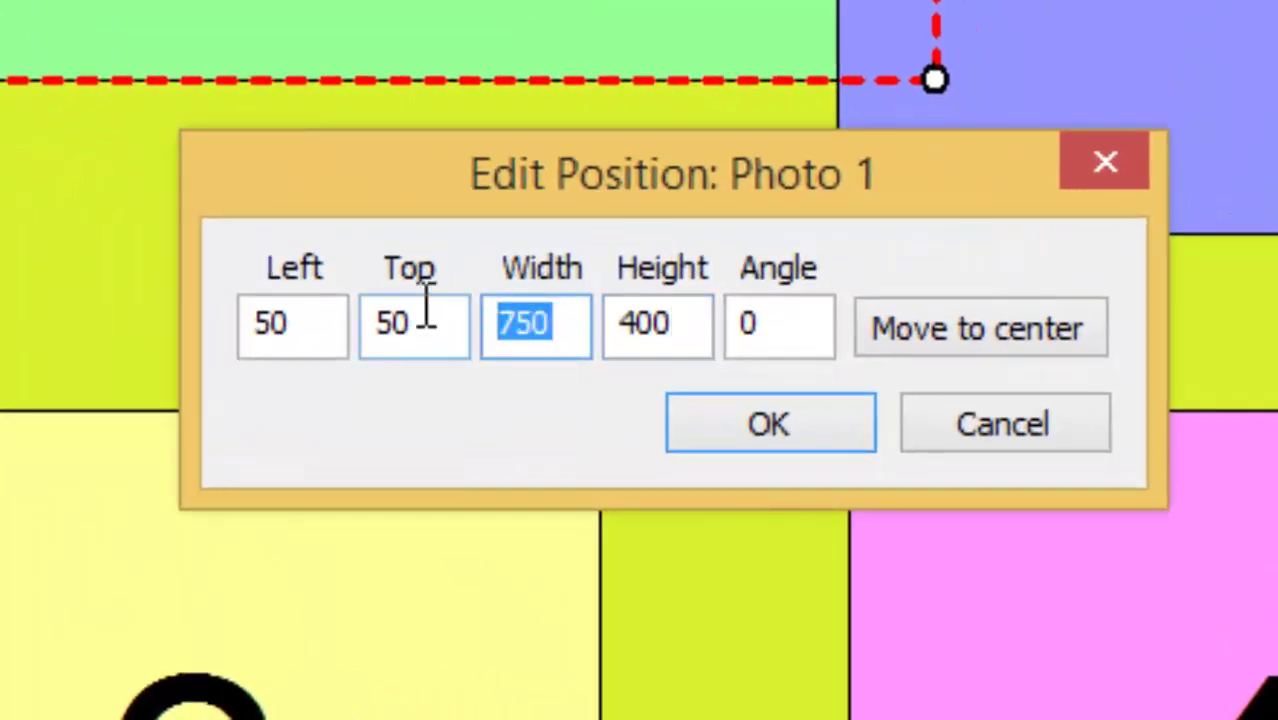
{"action": "type", "text": "600"}
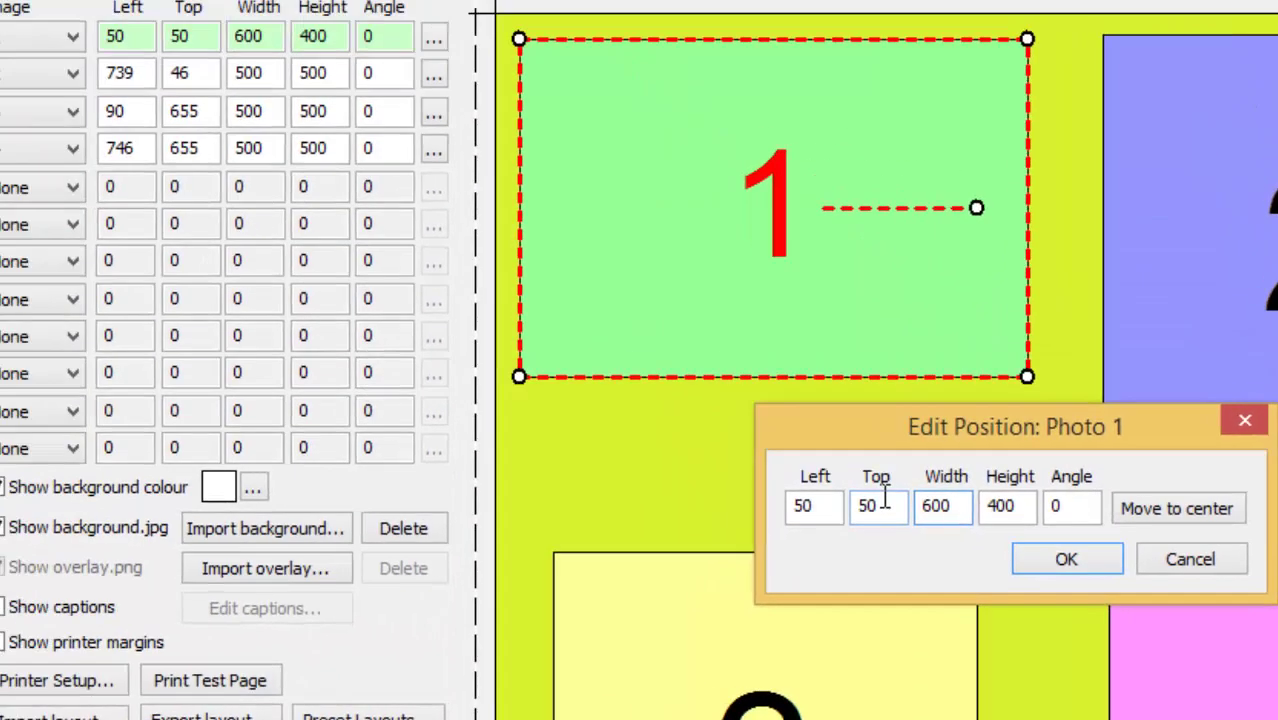
{"action": "left_click", "coordinate": [1066, 561]}
Set the width and height of photo 2 to 600 × 400 pixels.
{"action": "left_click", "coordinate": [435, 78]}
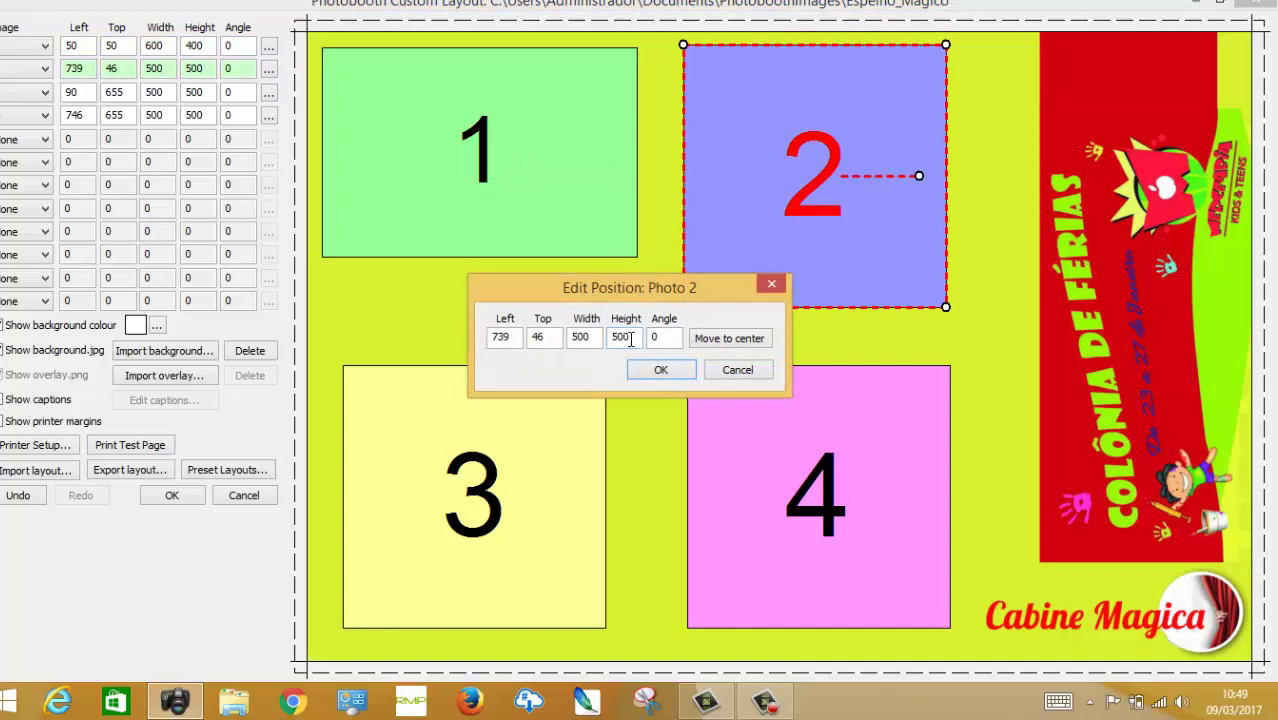
{"action": "left_click_drag", "start_coordinate": [590, 340], "coordinate": [565, 340]}
{"action": "type", "text": "600"}
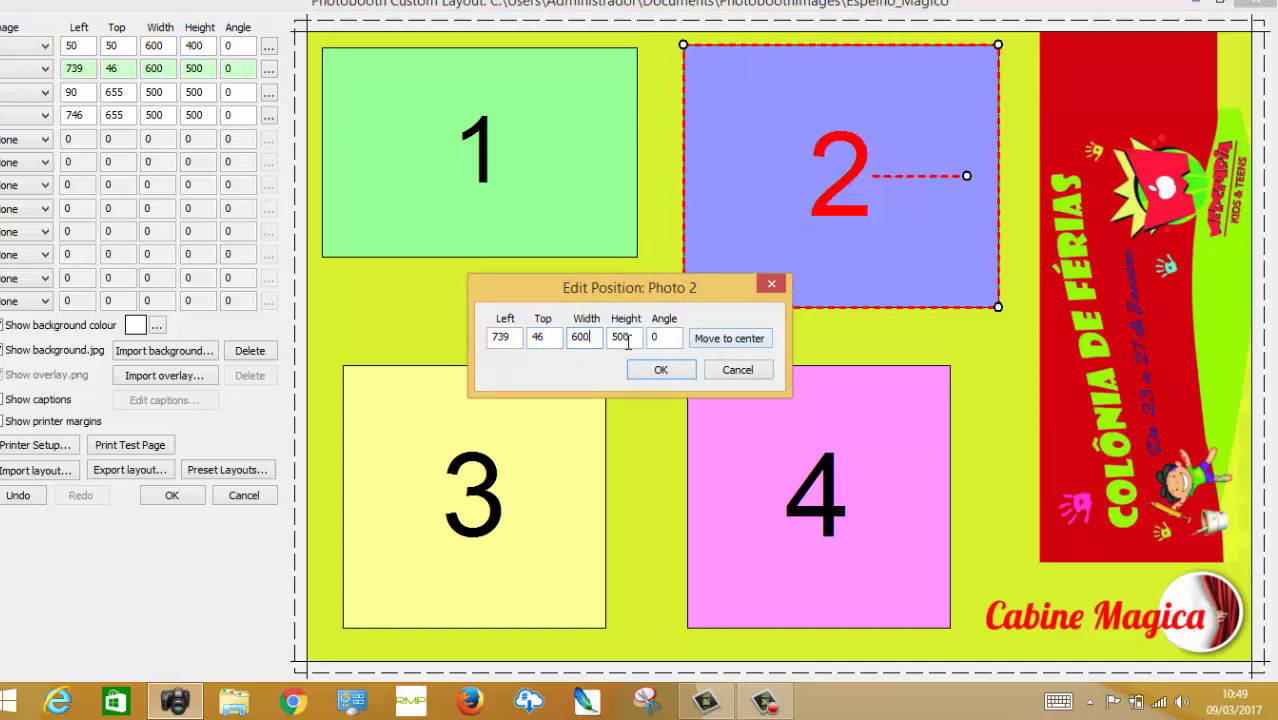
{"action": "left_click_drag", "start_coordinate": [632, 338], "coordinate": [590, 338]}
{"action": "type", "text": "400"}
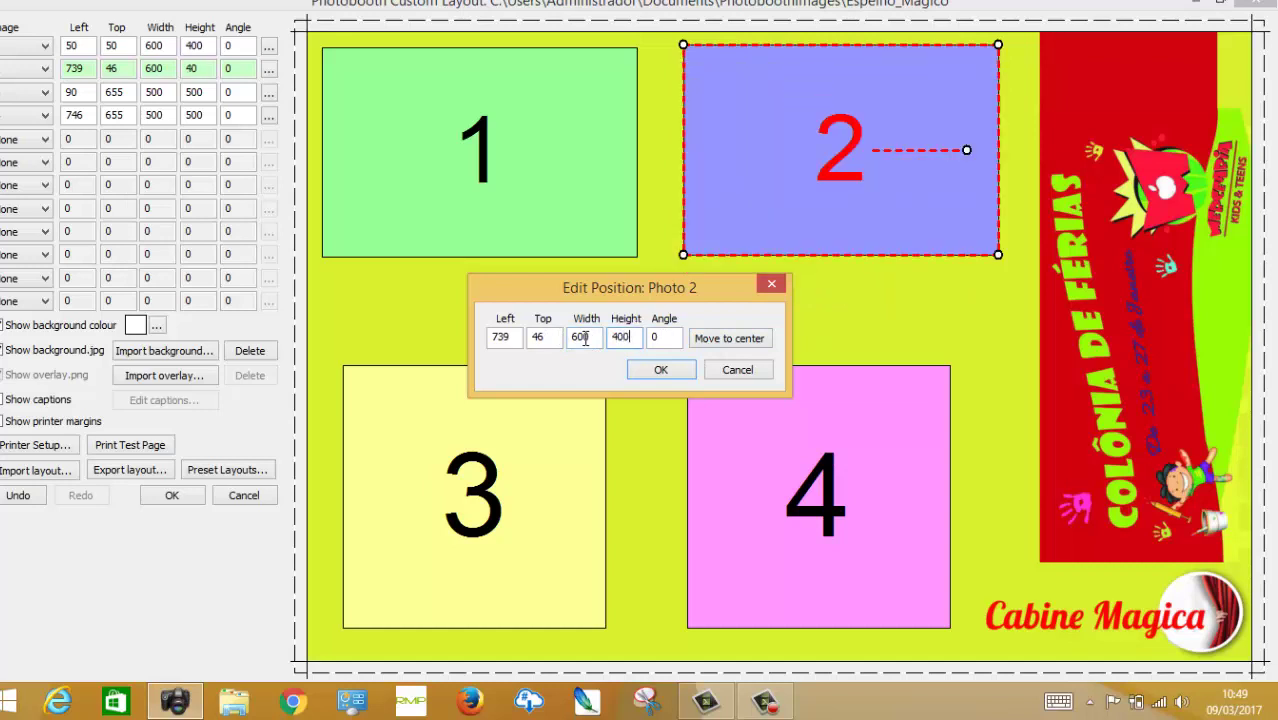
{"action": "left_click", "coordinate": [661, 370]}
Set the width and height of photo 3 to 600 × 400 pixels.
{"action": "left_click", "coordinate": [530, 435]}
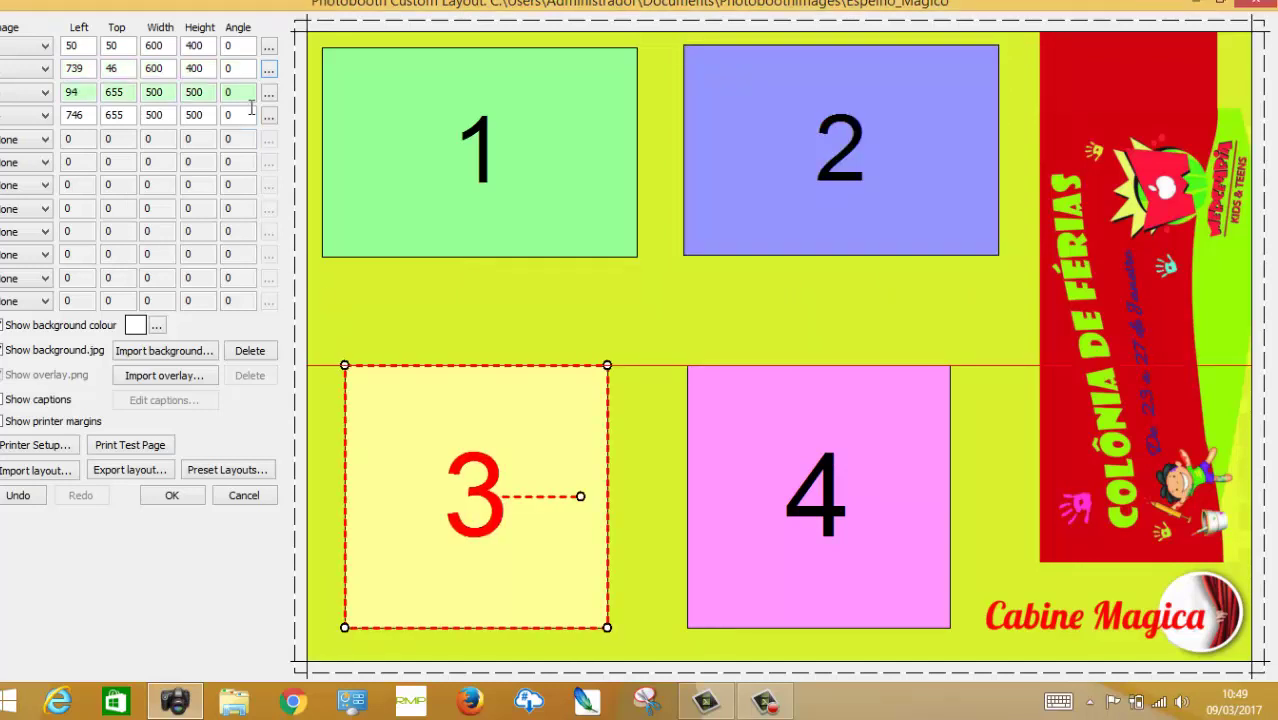
{"action": "left_click", "coordinate": [268, 92]}
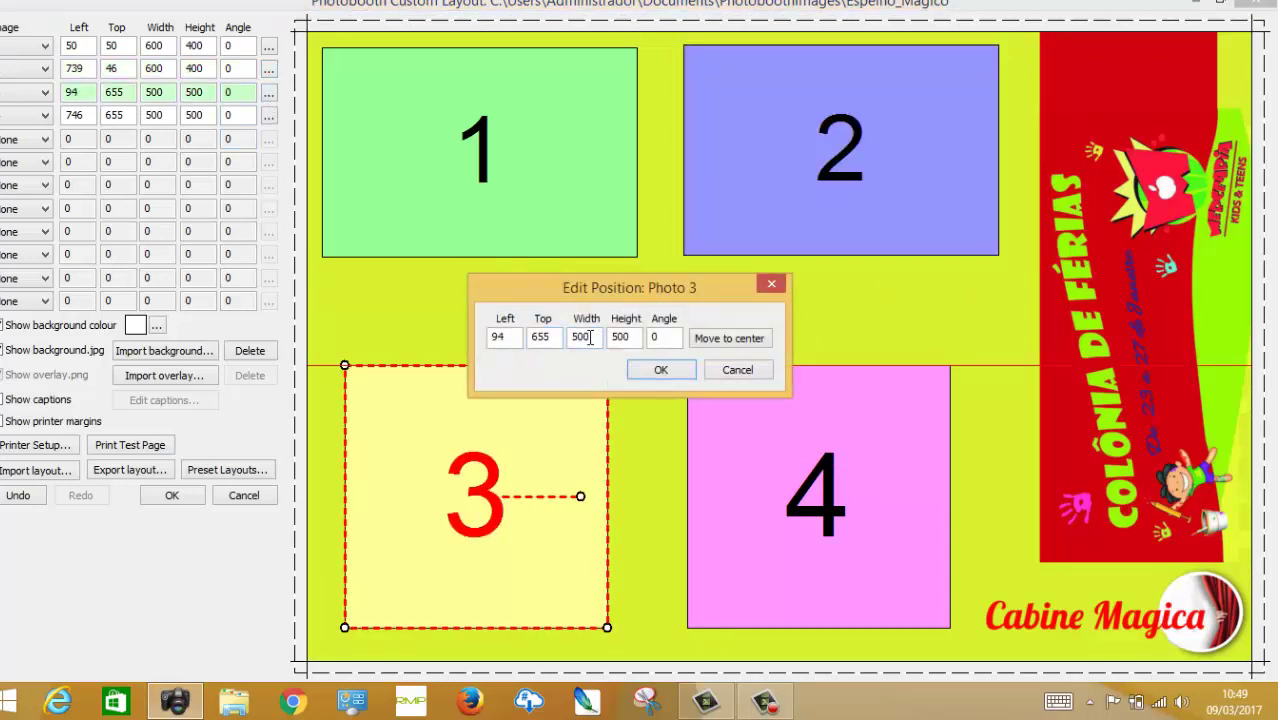
{"action": "left_click_drag", "start_coordinate": [590, 338], "coordinate": [562, 338]}
{"action": "type", "text": "600"}
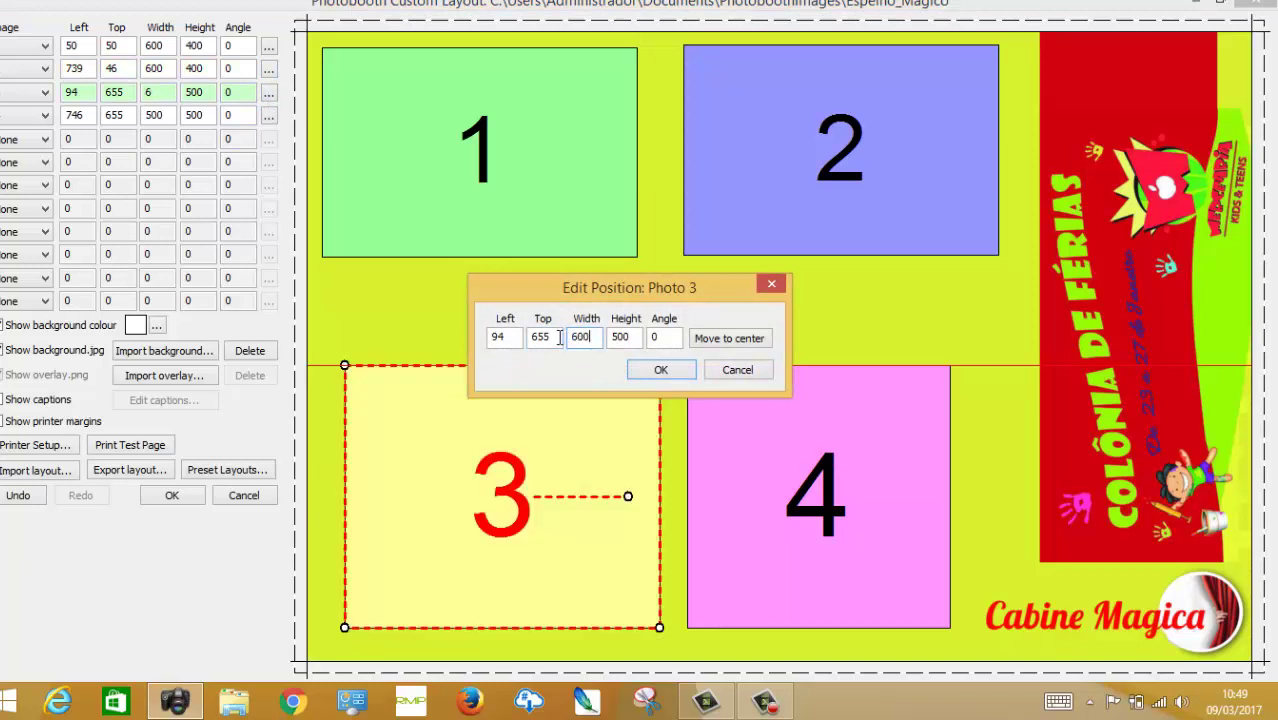
{"action": "left_click_drag", "start_coordinate": [642, 338], "coordinate": [600, 341]}
{"action": "type", "text": "400"}
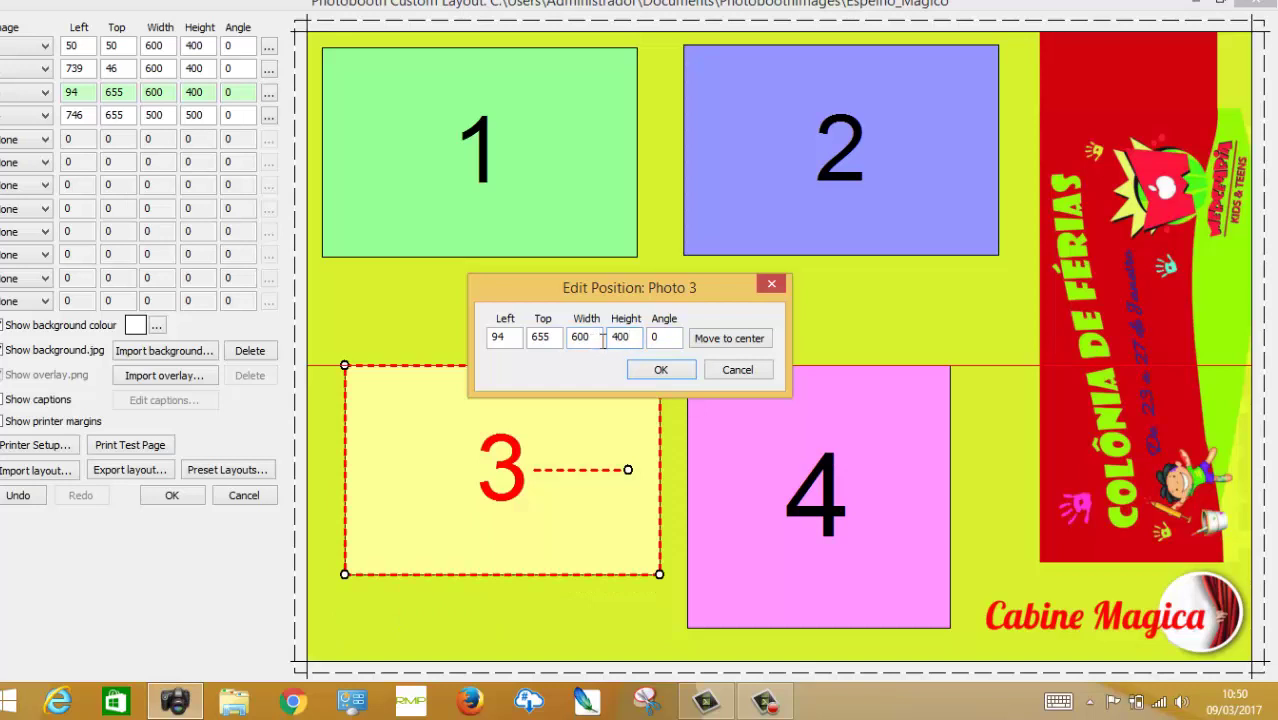
{"action": "left_click", "coordinate": [663, 369]}
Set the width and height of photo 4 to 600 × 400 pixels.
{"action": "left_click", "coordinate": [747, 405]}
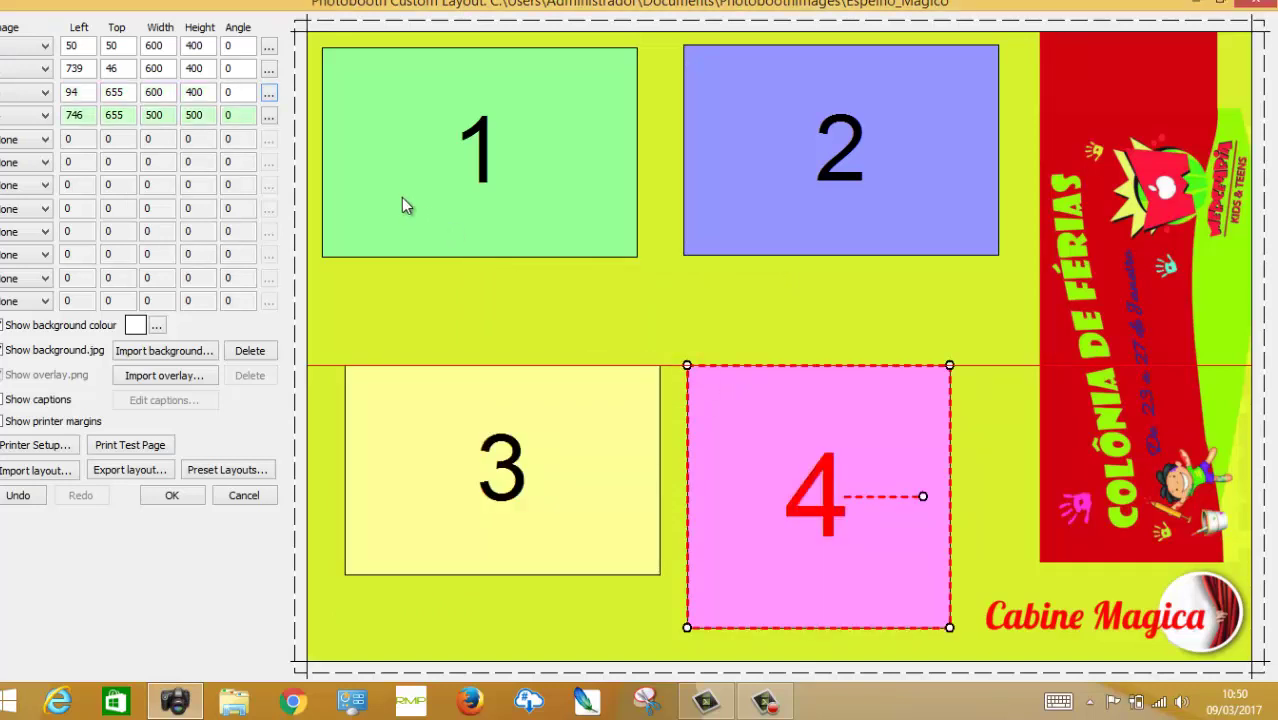
{"action": "left_click", "coordinate": [271, 117]}
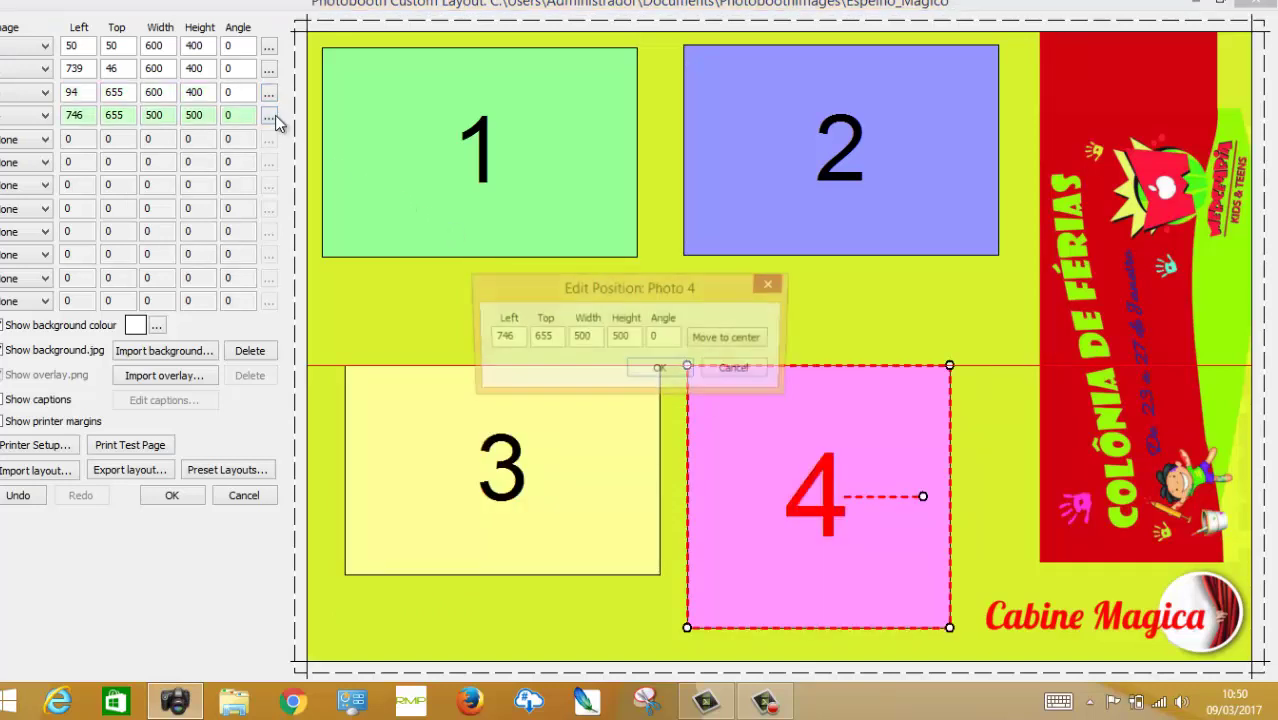
{"action": "double_click", "coordinate": [585, 337]}
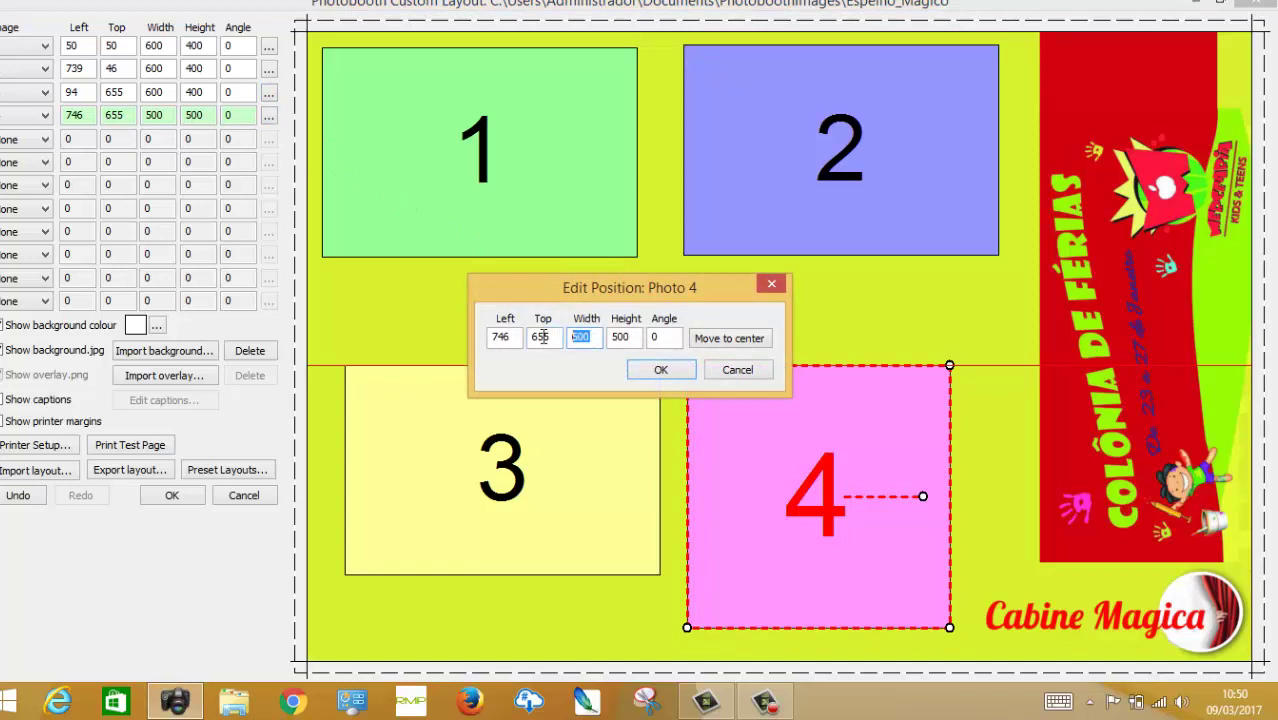
{"action": "type", "text": "600"}
{"action": "left_click", "coordinate": [619, 340]}
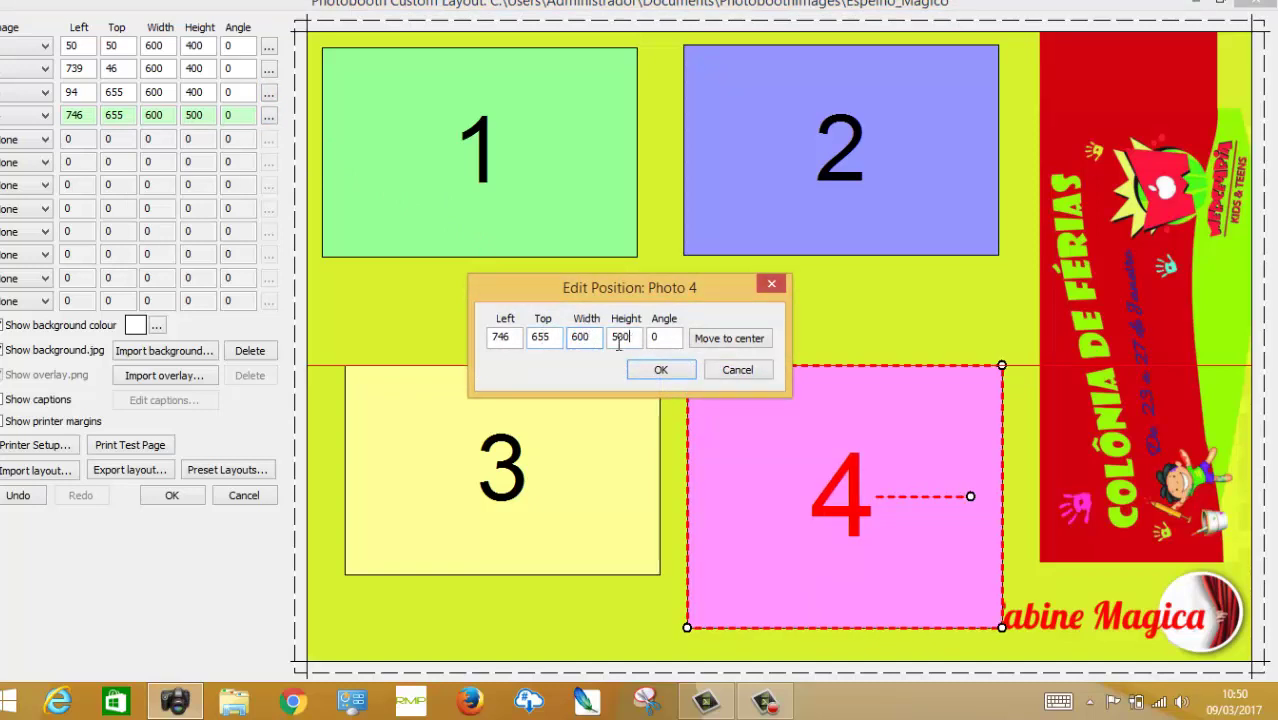
{"action": "double_click", "coordinate": [619, 340]}
{"action": "type", "text": "400"}
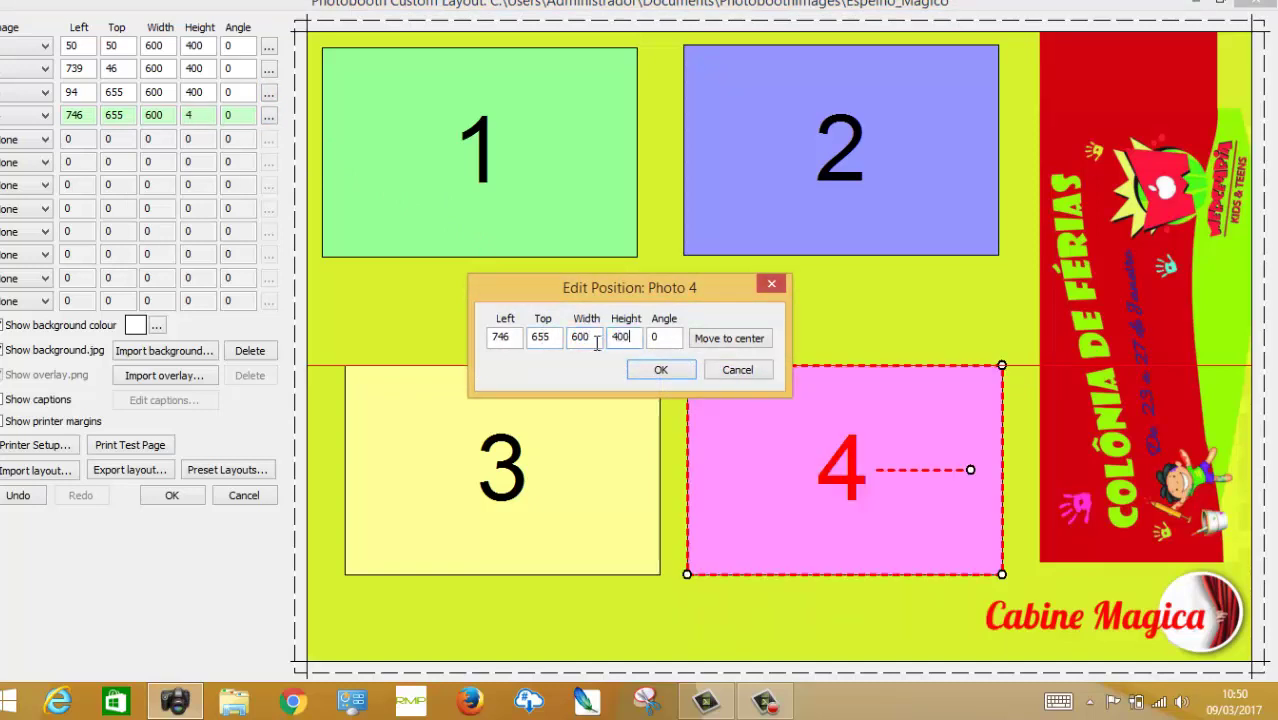
{"action": "left_click", "coordinate": [664, 372]}
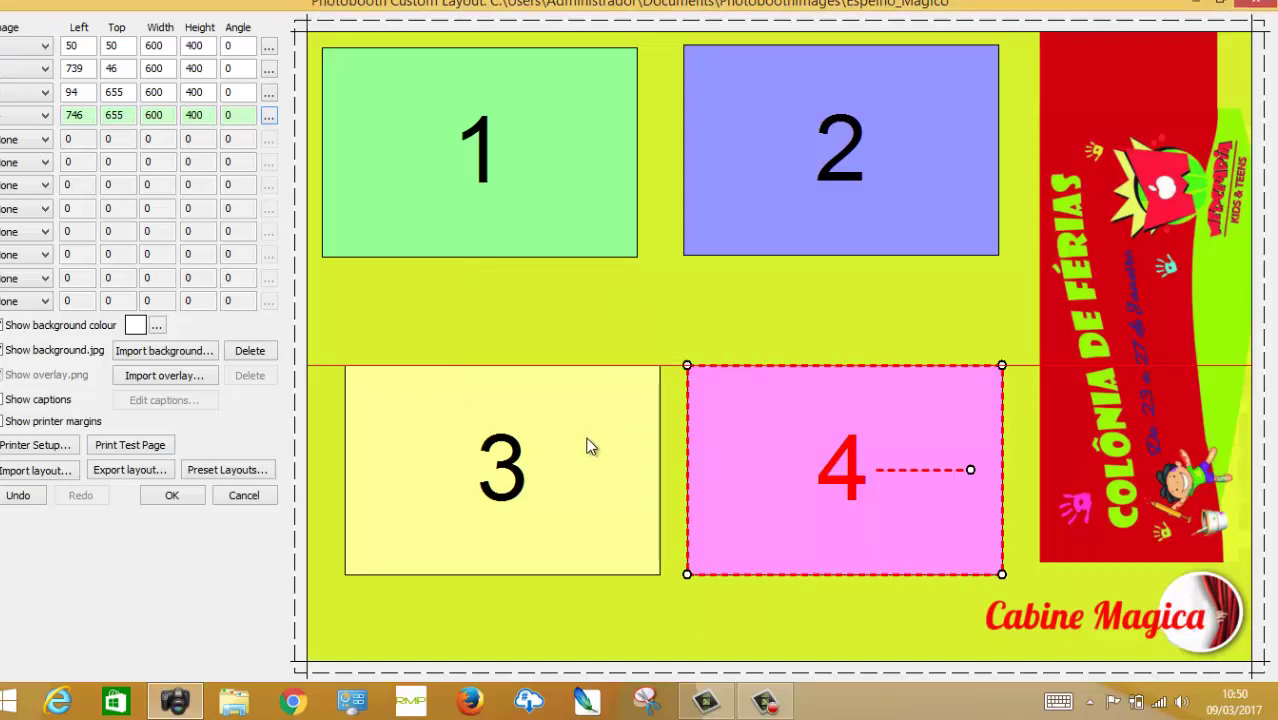
Move photo 3 up below photo 1, to about (63, 492), and move photo 4 up toward photo 2.
{"action": "left_click_drag", "start_coordinate": [585, 442], "coordinate": [565, 352]}
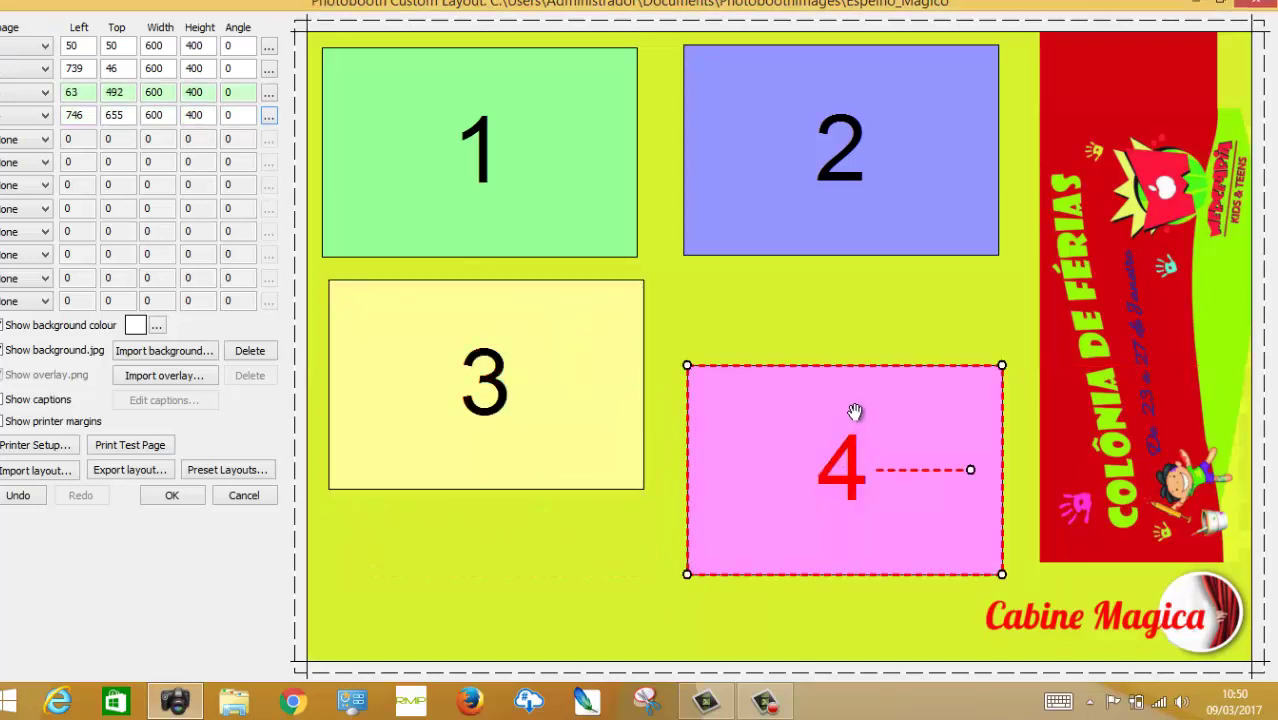
{"action": "left_click_drag", "start_coordinate": [851, 414], "coordinate": [857, 369]}
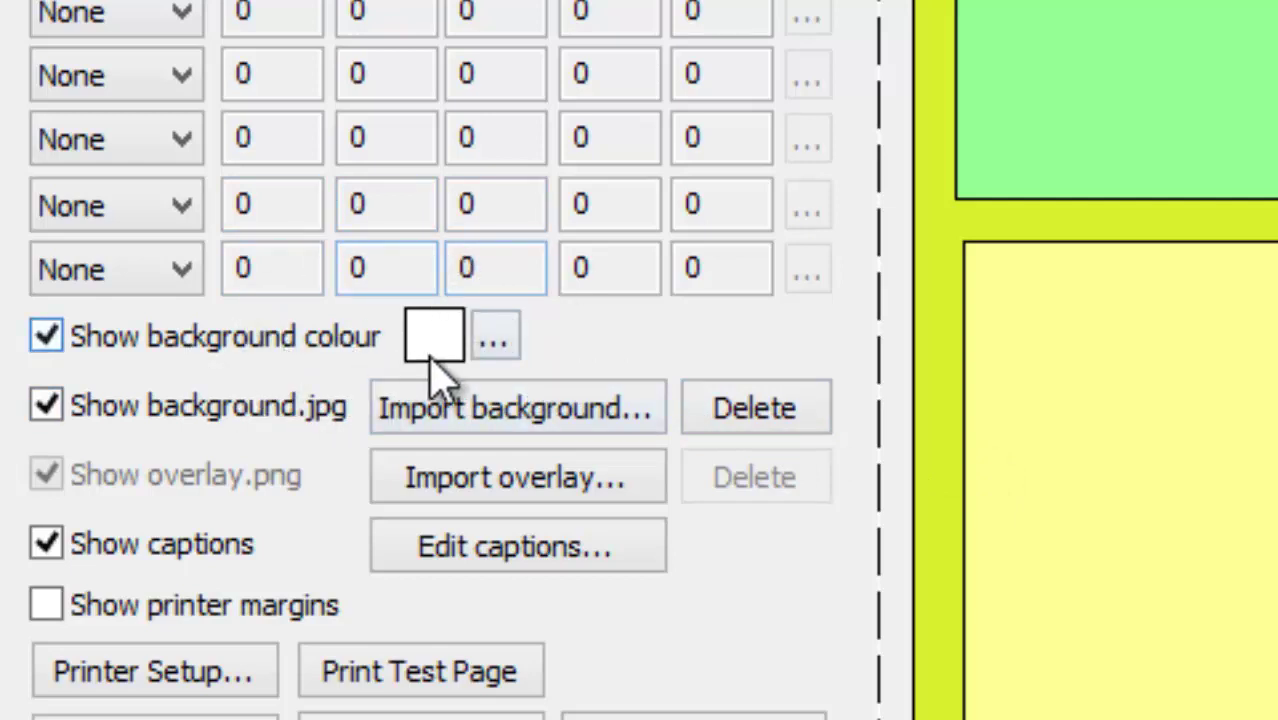
Set the layout's background colour to the basic pure yellow.
{"action": "left_click", "coordinate": [497, 338]}
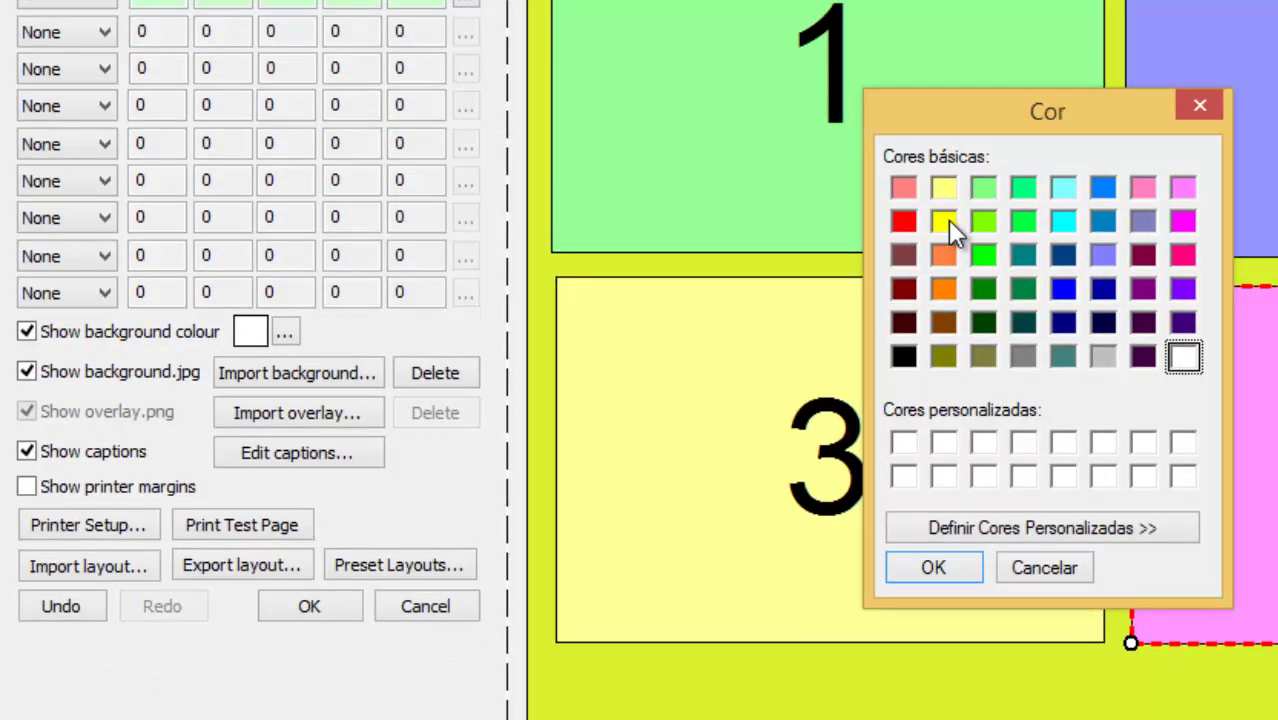
{"action": "left_click", "coordinate": [944, 221]}
{"action": "left_click", "coordinate": [943, 566]}
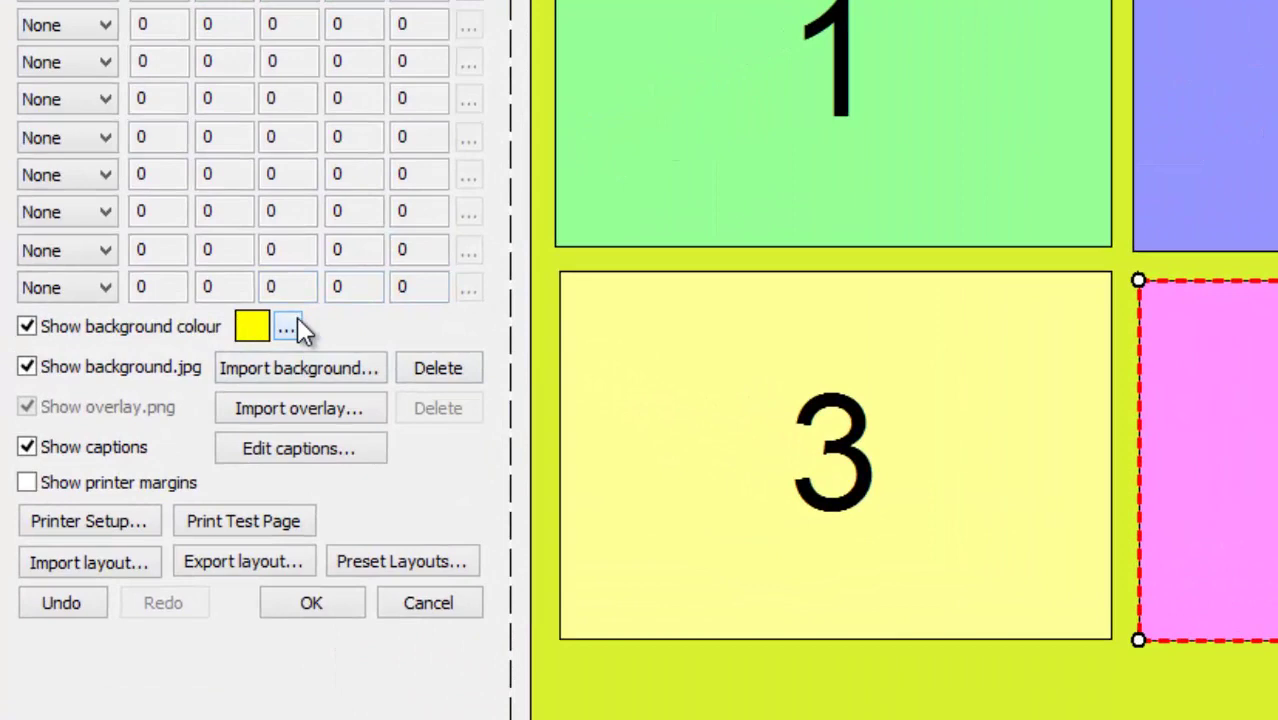
Define a custom olive-yellow background colour of about RGB 203, 196, 52 and apply it.
{"action": "left_click", "coordinate": [287, 327]}
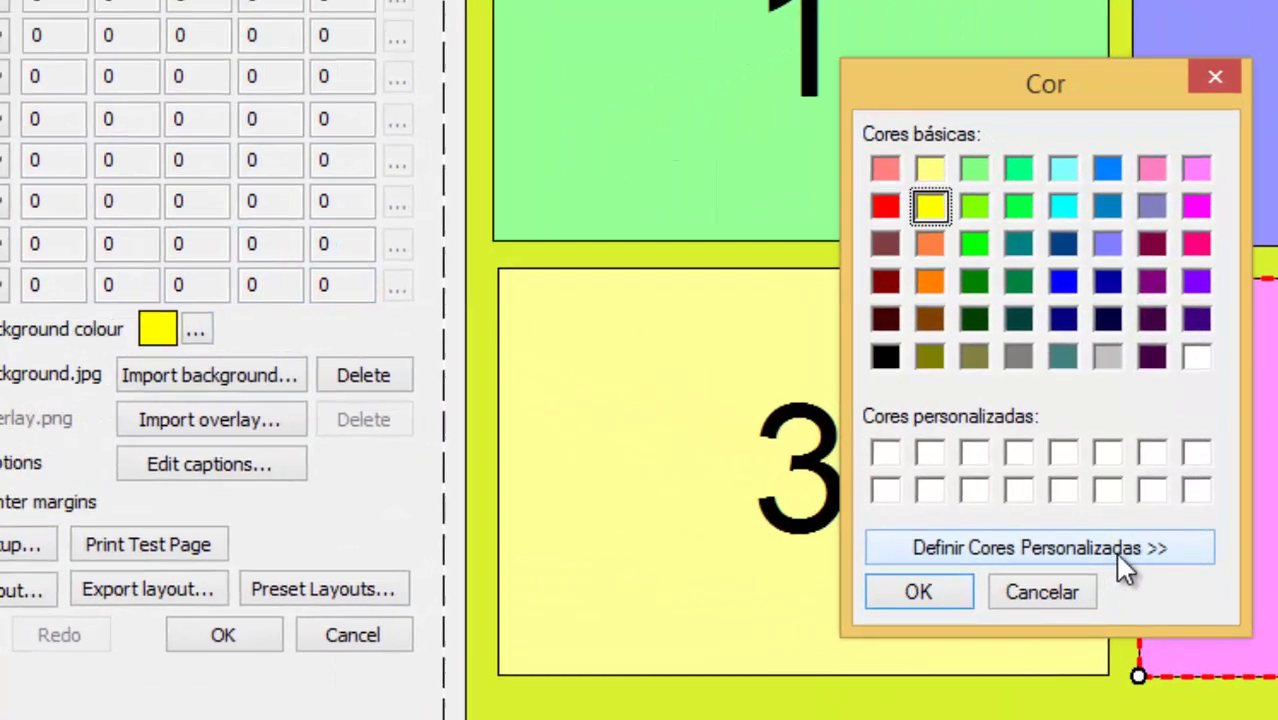
{"action": "left_click", "coordinate": [1096, 530]}
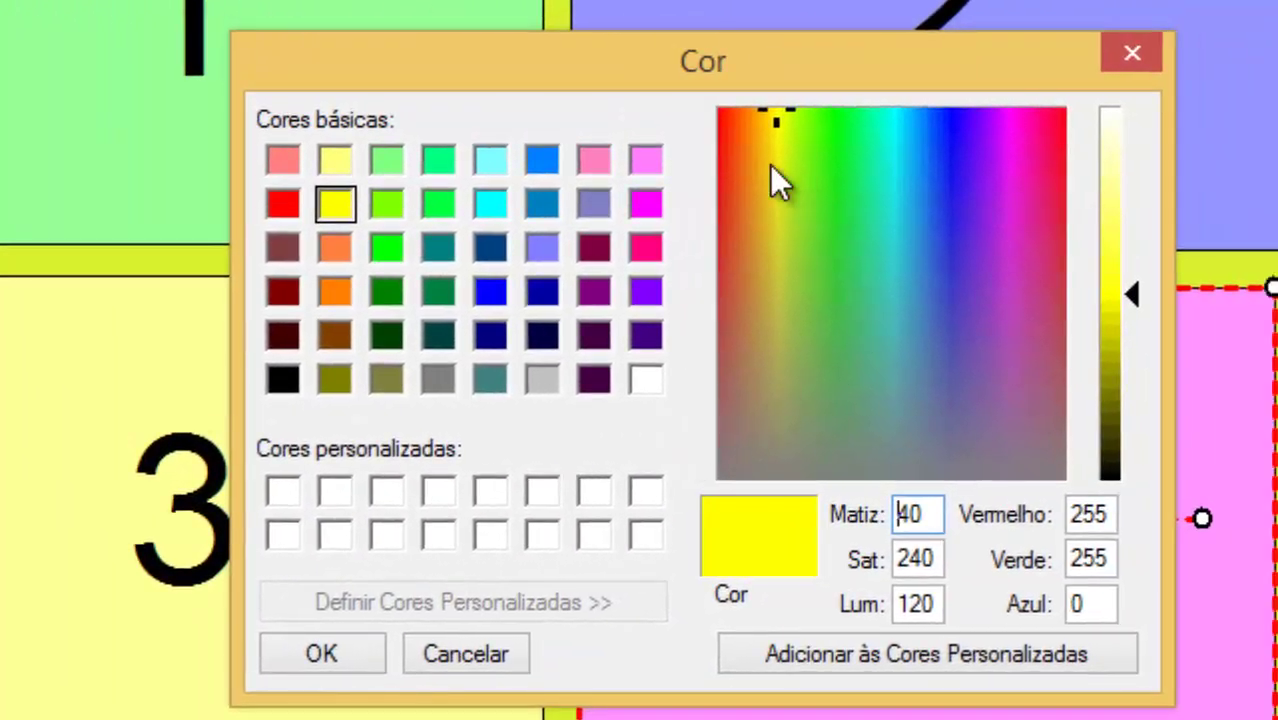
{"action": "left_click", "coordinate": [774, 165]}
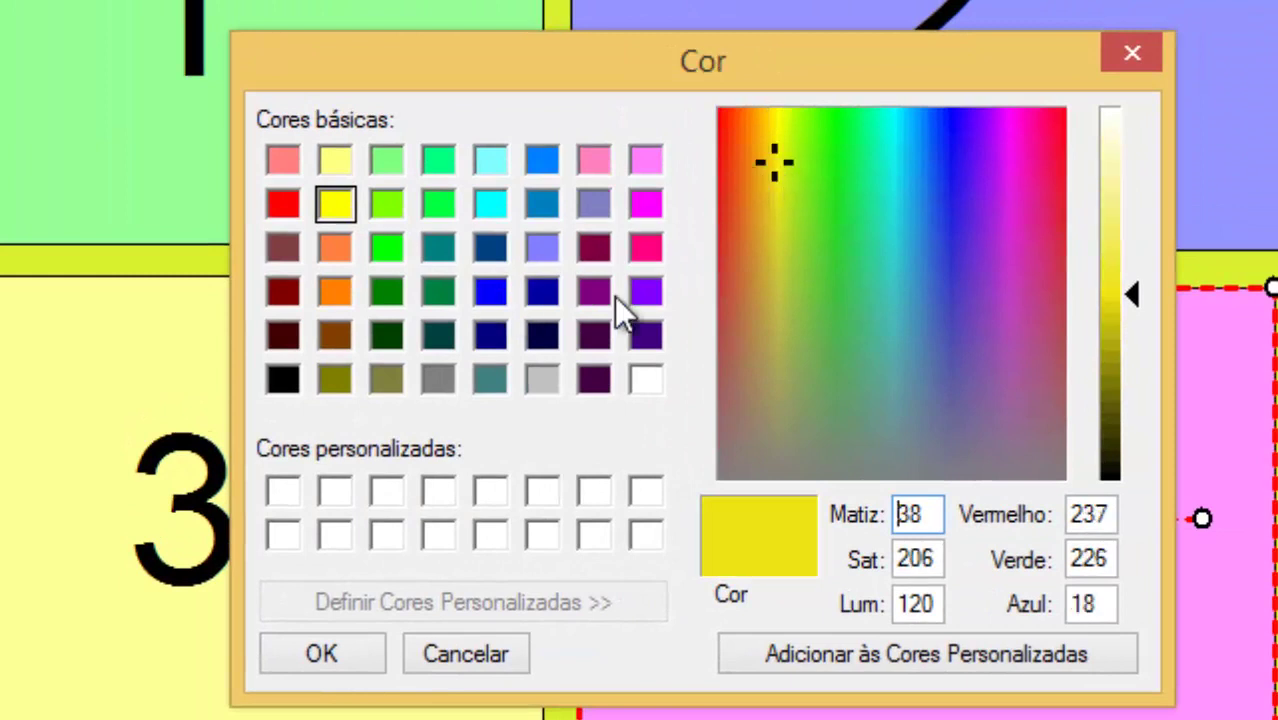
{"action": "left_click", "coordinate": [766, 202]}
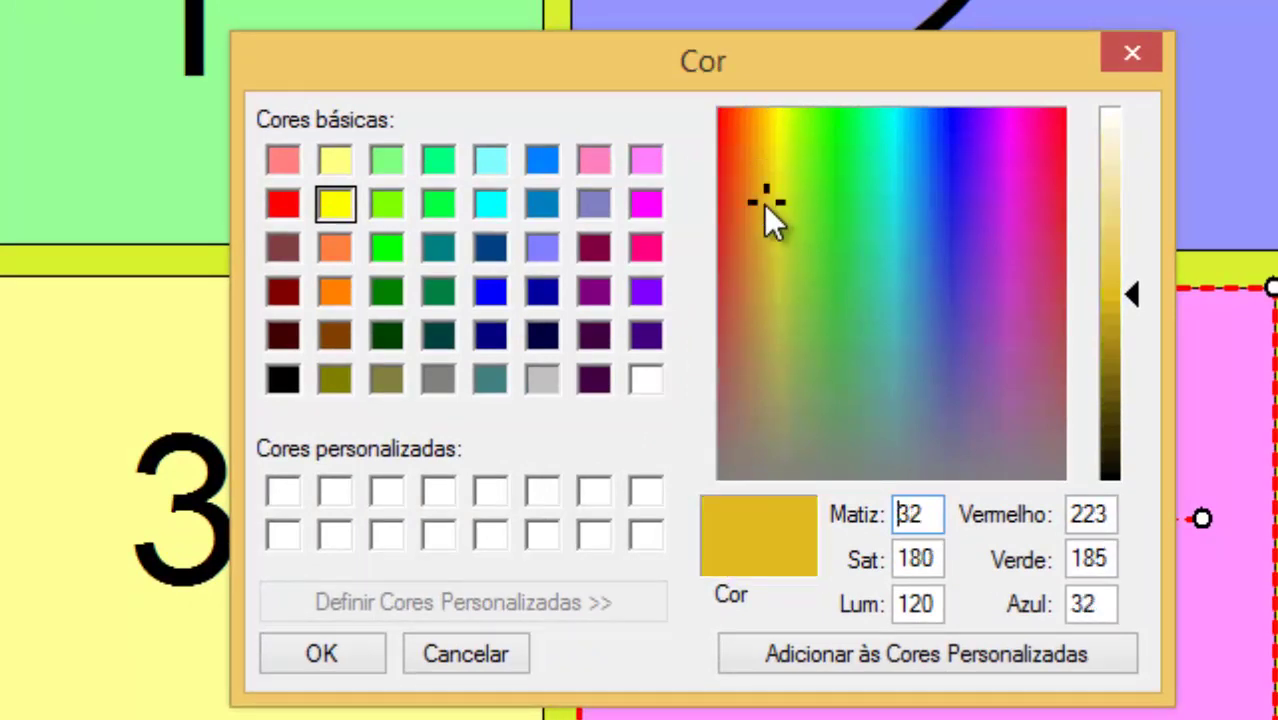
{"action": "left_click", "coordinate": [774, 262]}
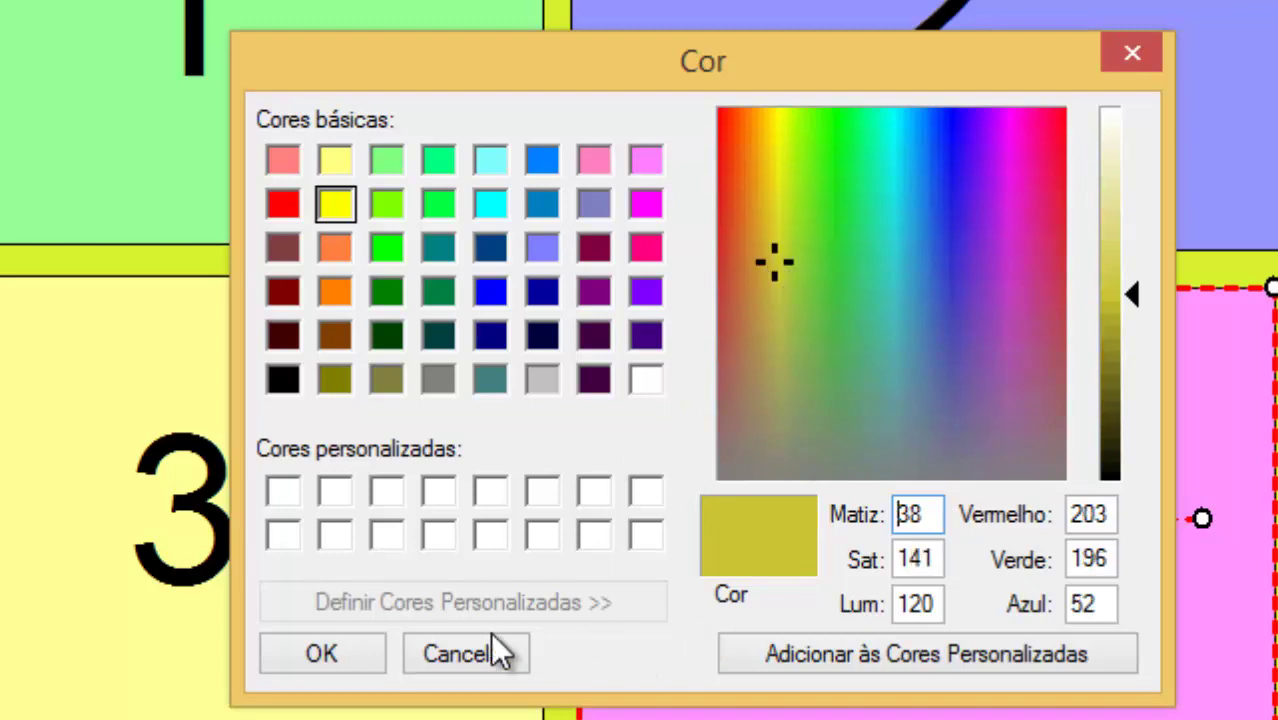
{"action": "left_click", "coordinate": [328, 662]}
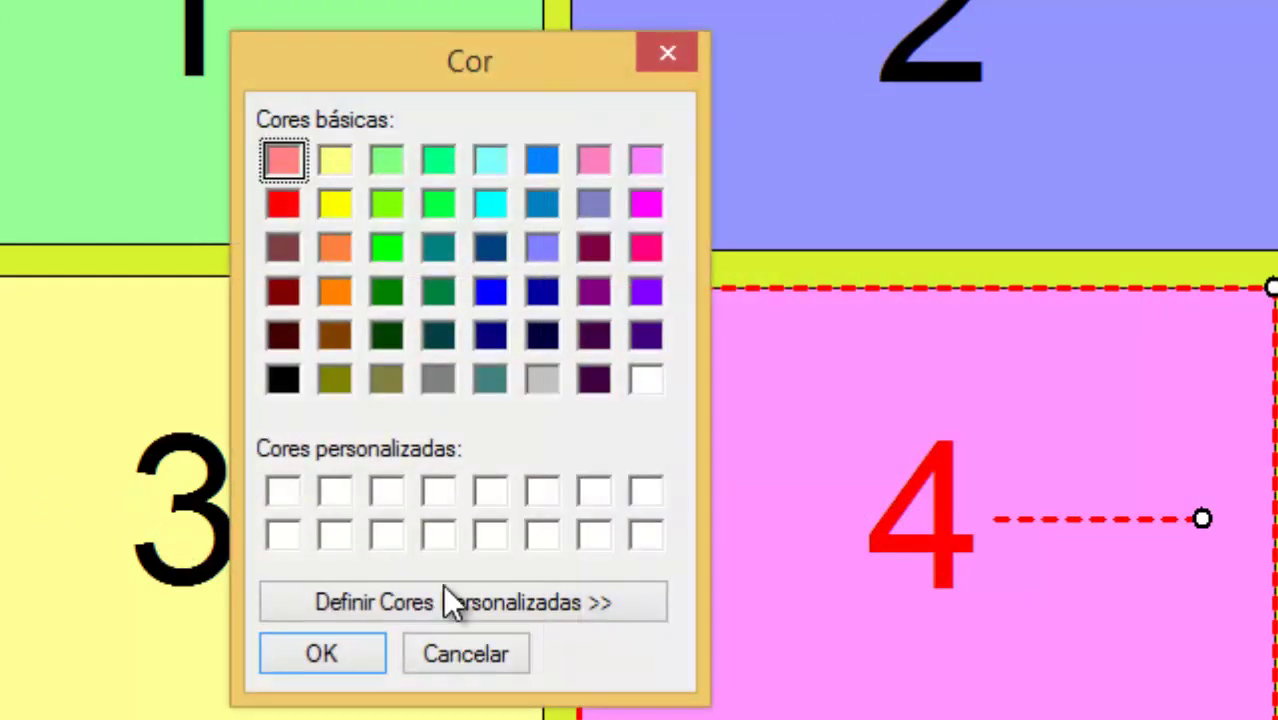
Change the background colour to a brighter custom yellow of about RGB 220, 210, 35.
{"action": "left_click", "coordinate": [447, 612]}
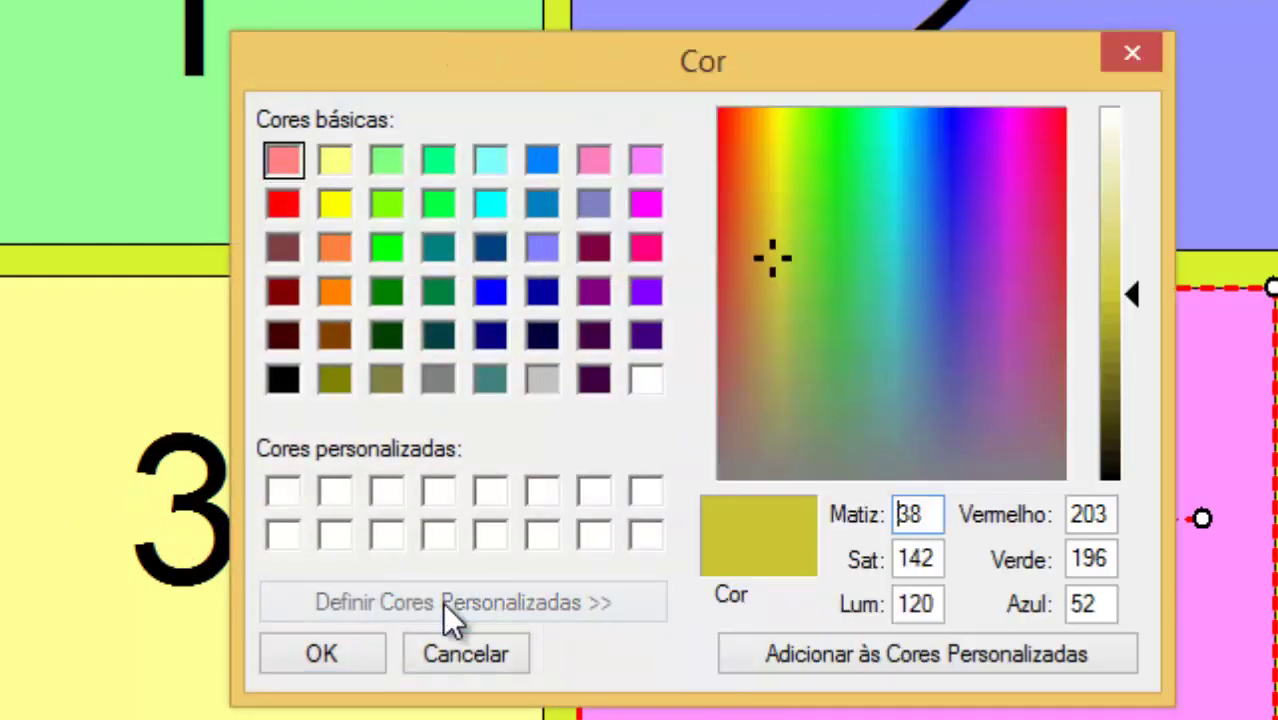
{"action": "left_click", "coordinate": [774, 211]}
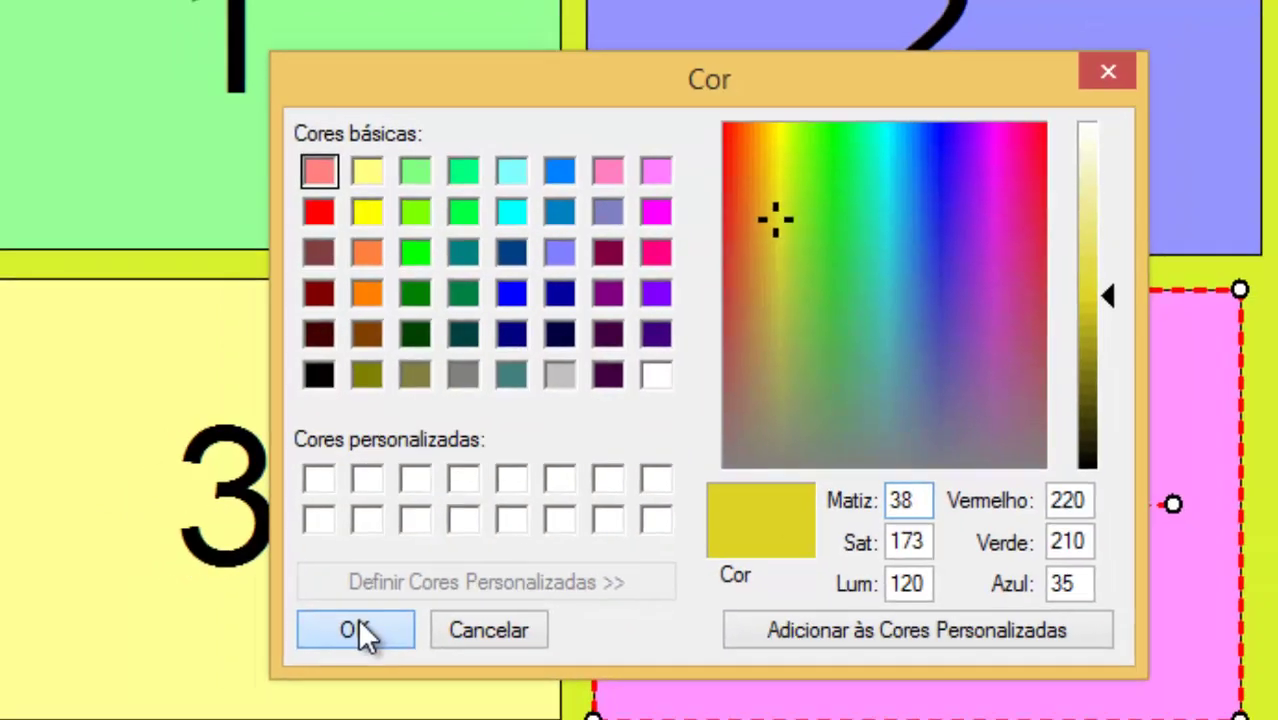
{"action": "left_click", "coordinate": [330, 655]}
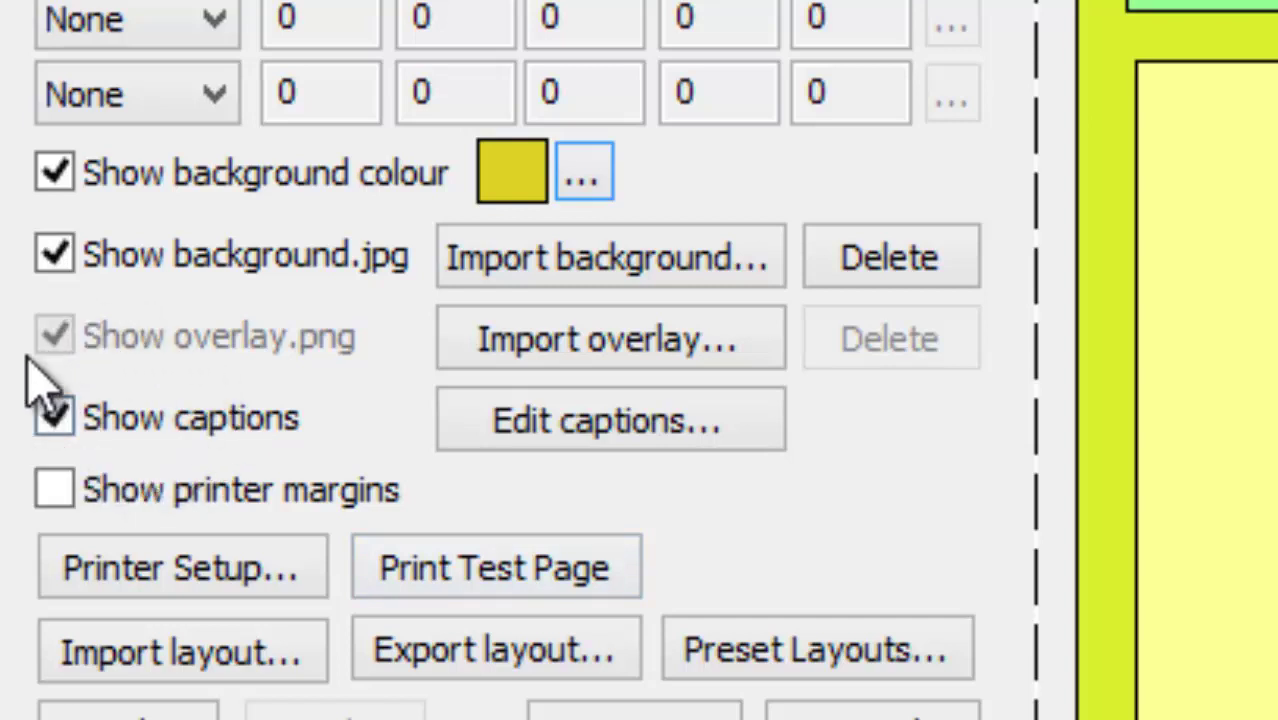
Open caption 1 for editing and review its font options, keeping Arial Regular at size 7.
{"action": "left_click", "coordinate": [565, 428]}
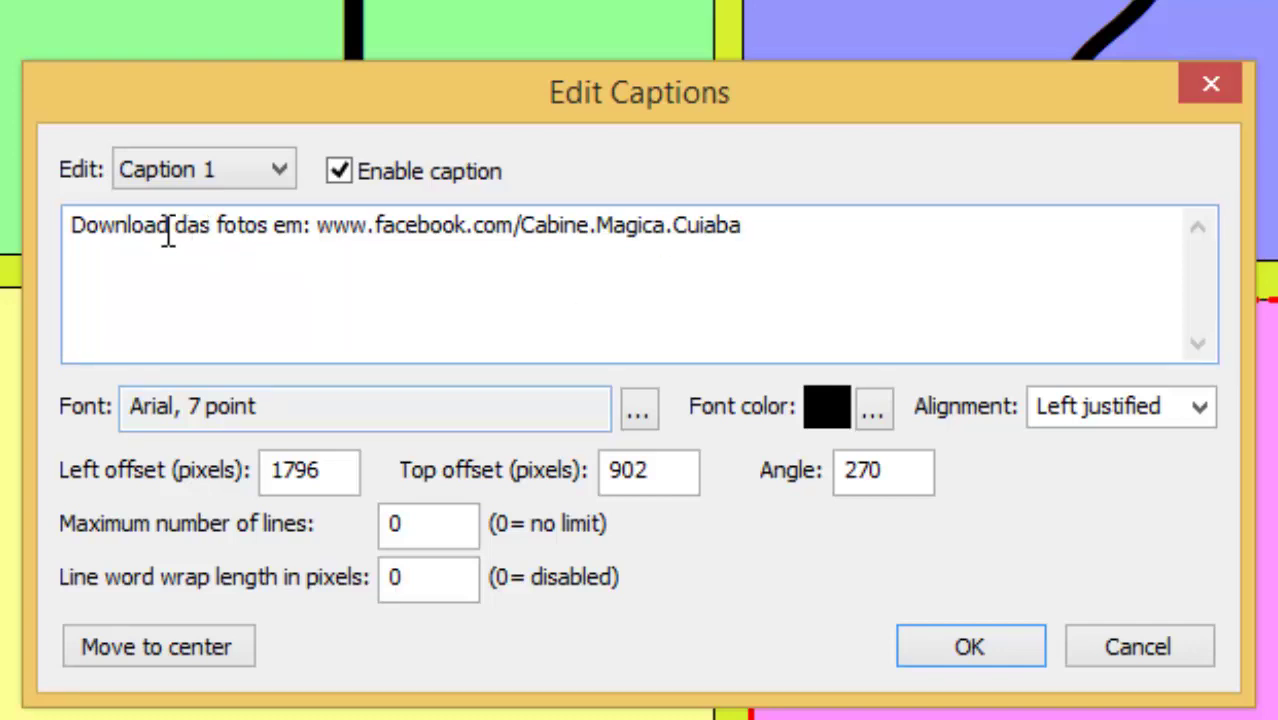
{"action": "left_click", "coordinate": [638, 406]}
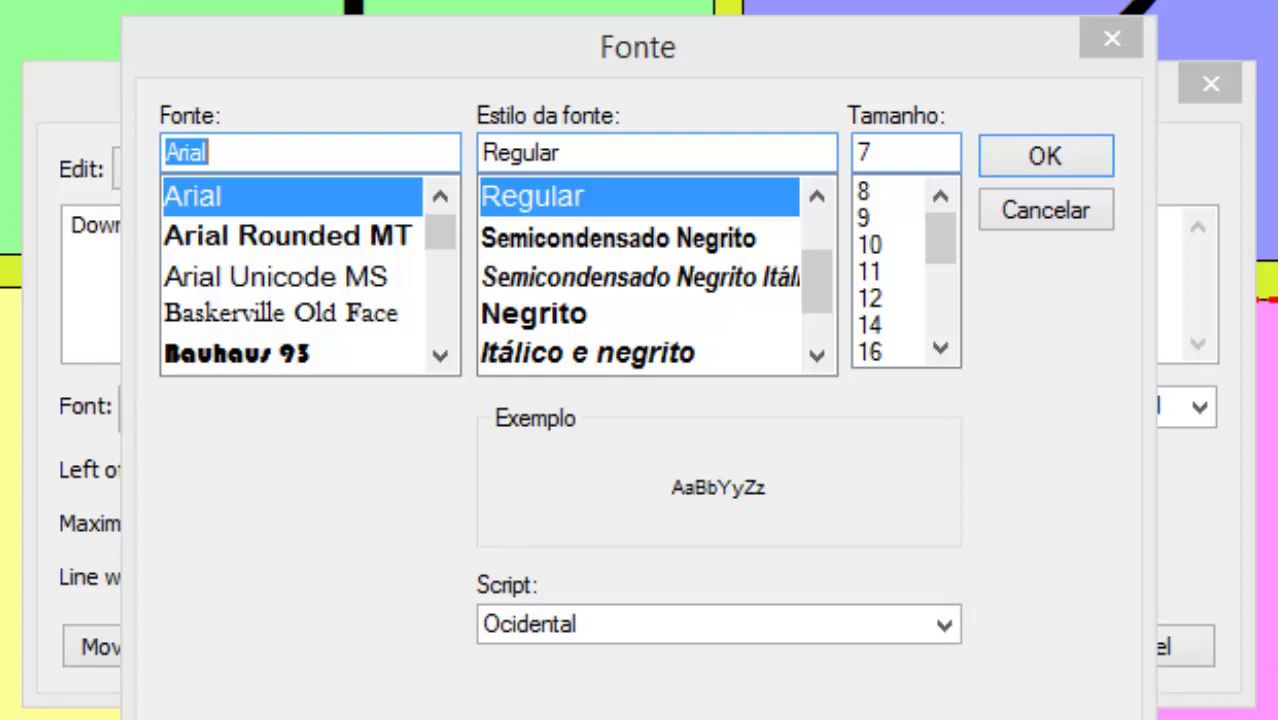
{"action": "left_click", "coordinate": [672, 500]}
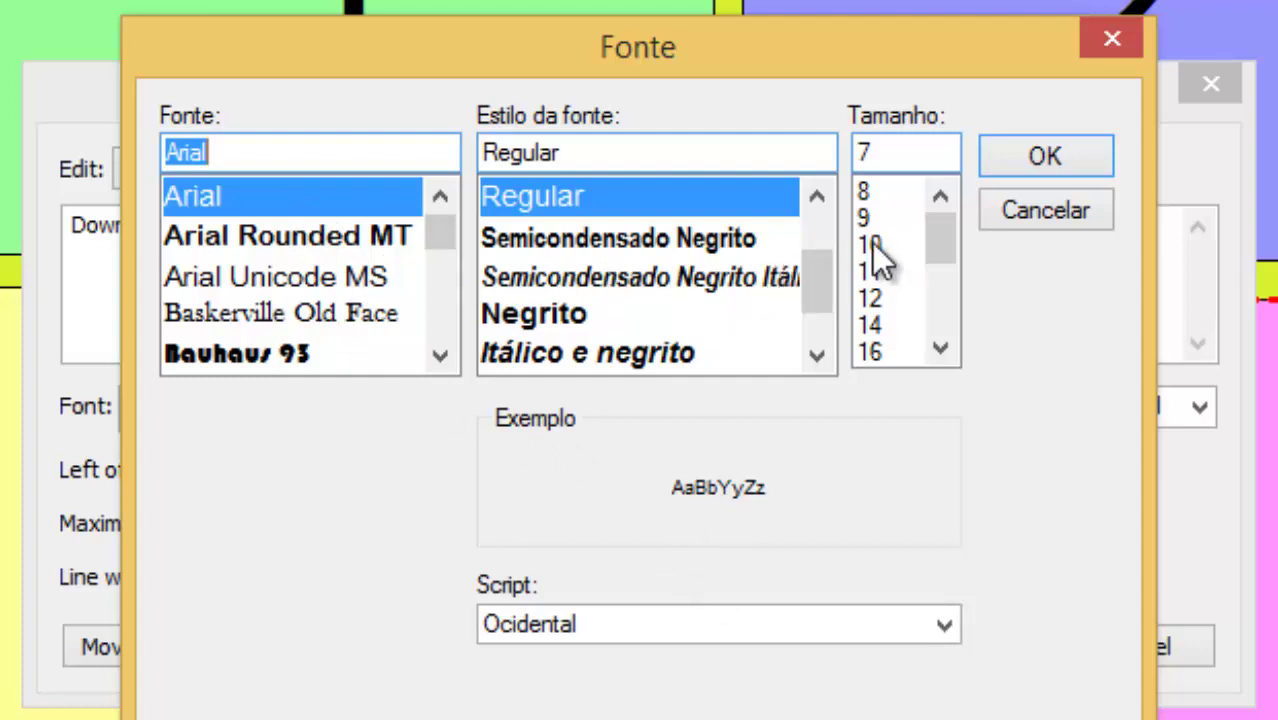
{"action": "left_click", "coordinate": [1031, 160]}
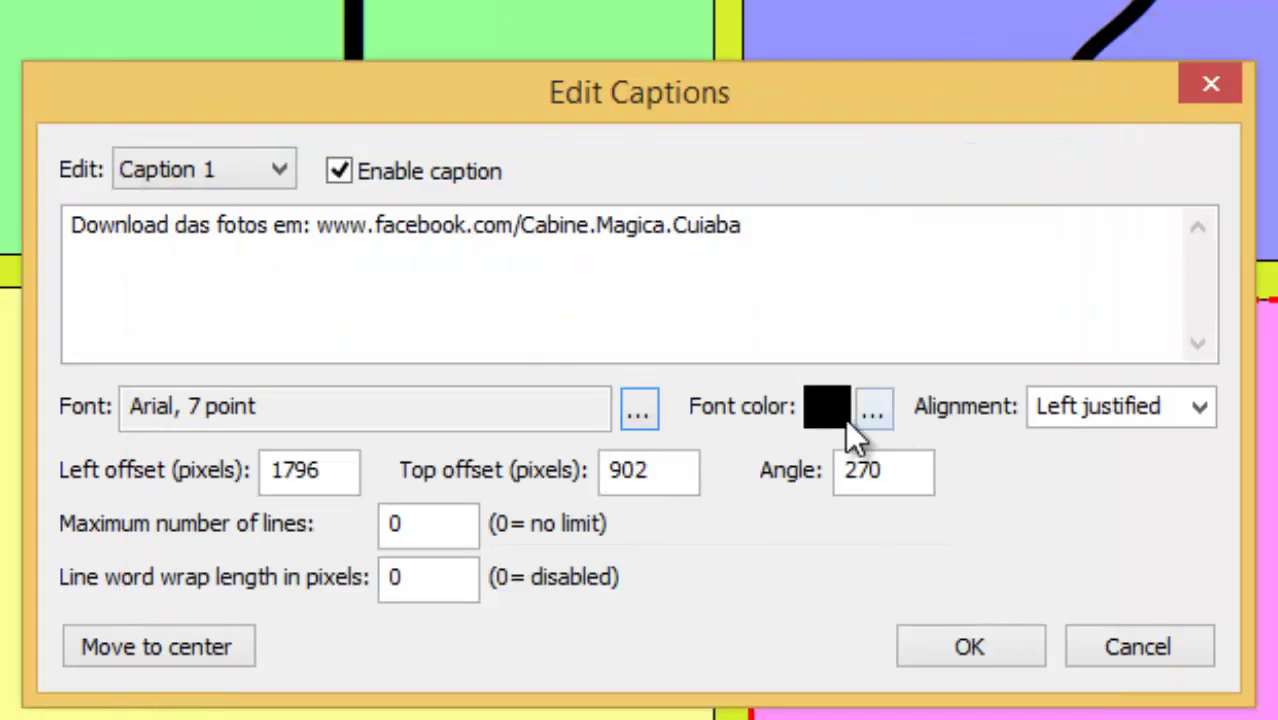
Set the font colour of caption 1 to red and nudge the caption slightly up together with photo 4, to about (735, 519) for the photo.
{"action": "left_click", "coordinate": [876, 412]}
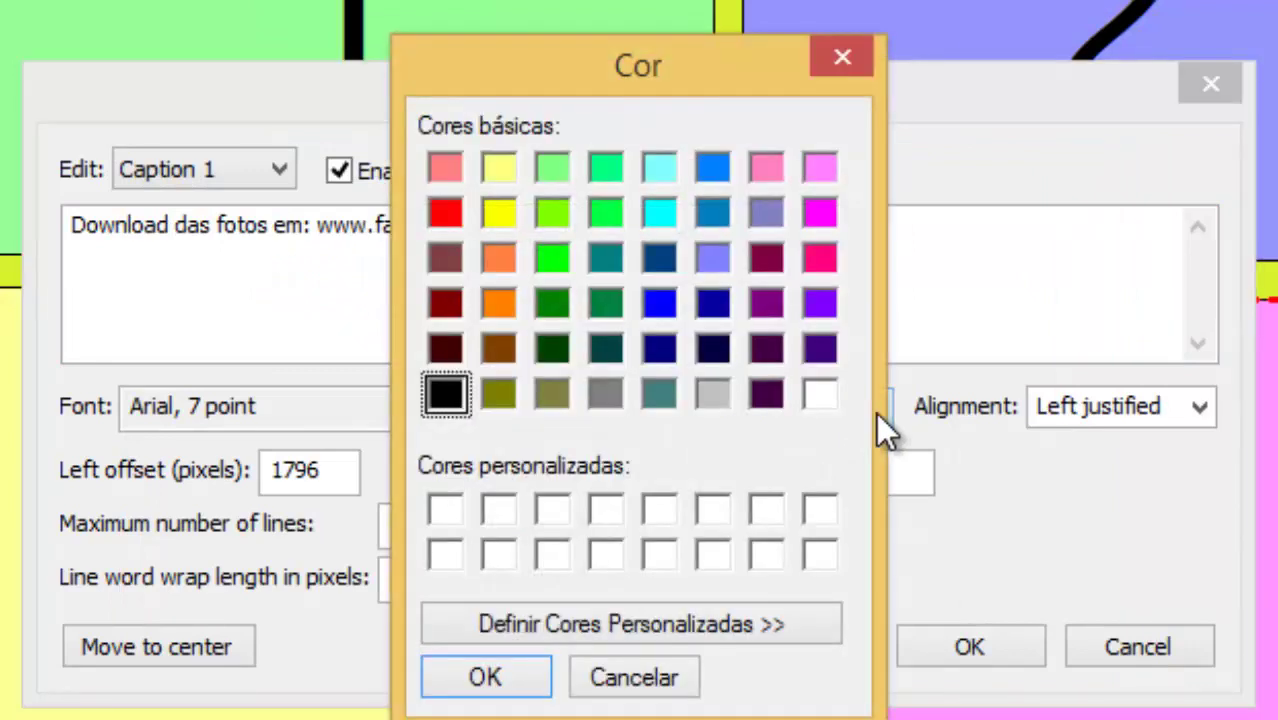
{"action": "left_click", "coordinate": [446, 212]}
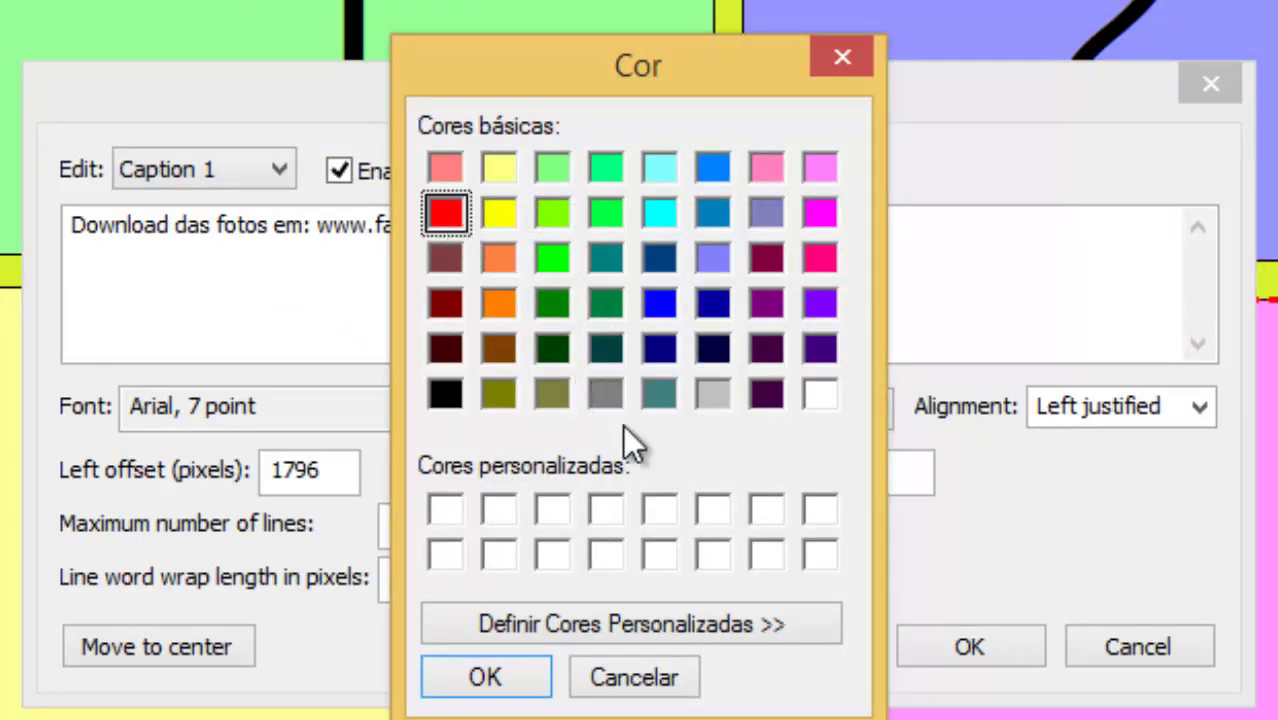
{"action": "left_click", "coordinate": [518, 682]}
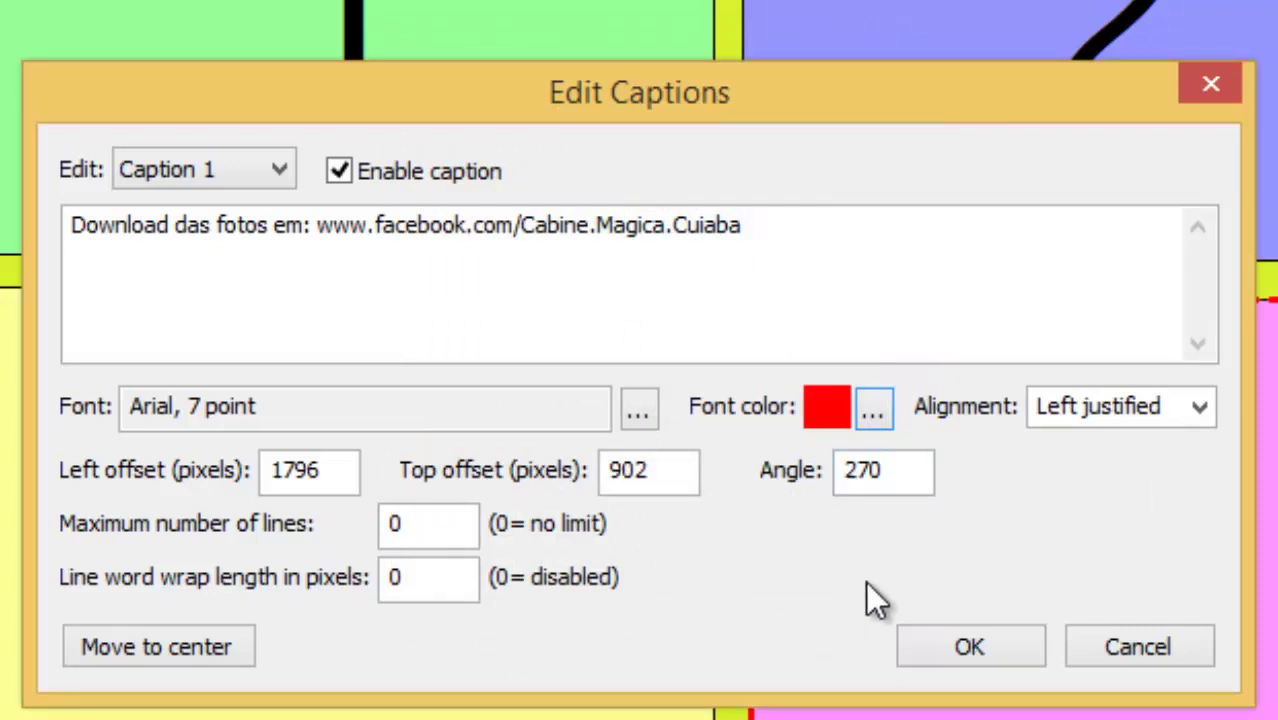
{"action": "left_click", "coordinate": [976, 641]}
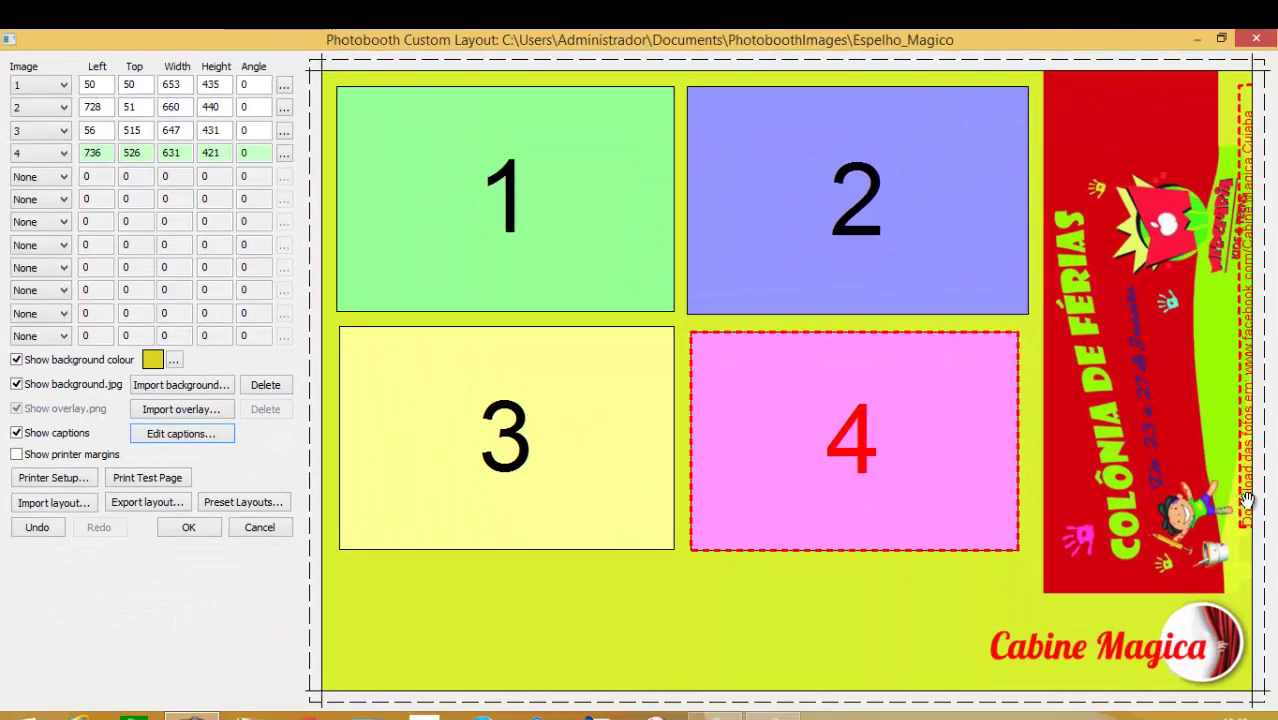
{"action": "mouse_move", "coordinate": [1248, 500]}
{"action": "left_mouse_down"}
{"action": "mouse_move", "coordinate": [1247, 583]}
{"action": "mouse_move", "coordinate": [1249, 481]}
{"action": "mouse_move", "coordinate": [1246, 492]}
{"action": "left_mouse_up"}
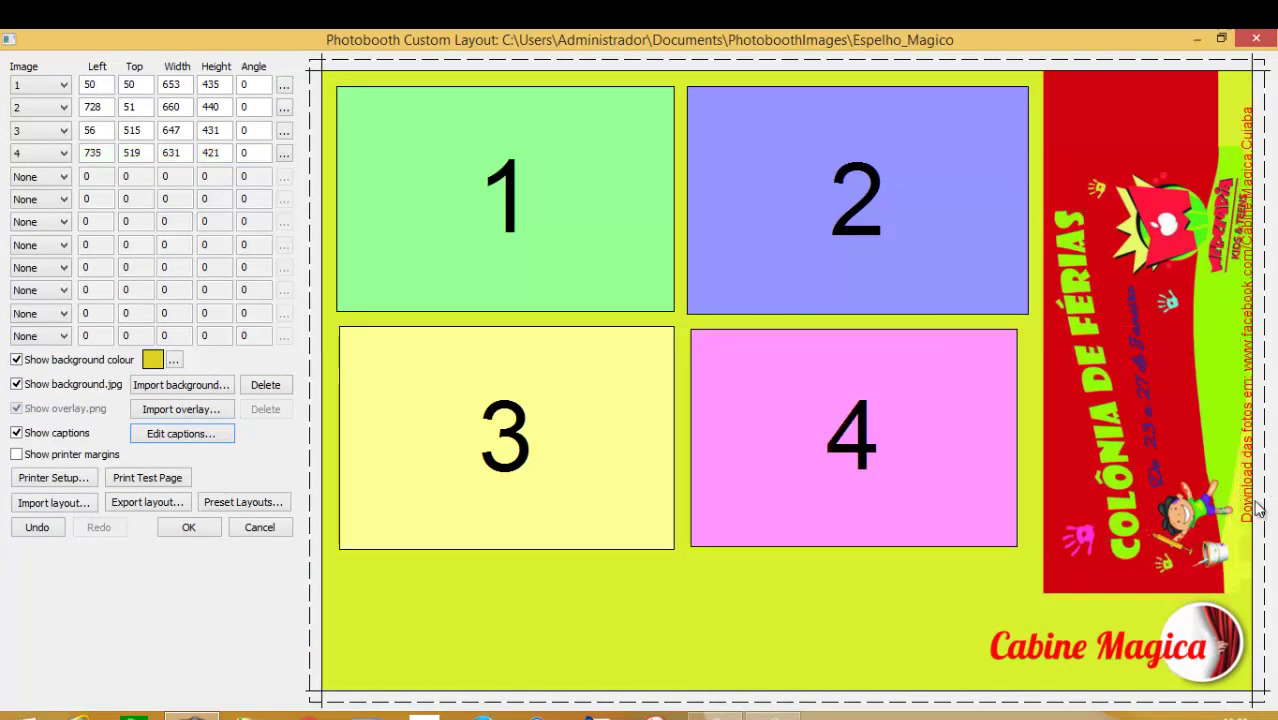
Place the download caption horizontally beneath photos 3 and 4, starting at photo 3's left edge, and enlarge it to end just before the Cabine Magica logo.
{"action": "left_click_drag", "start_coordinate": [1237, 527], "coordinate": [899, 668]}
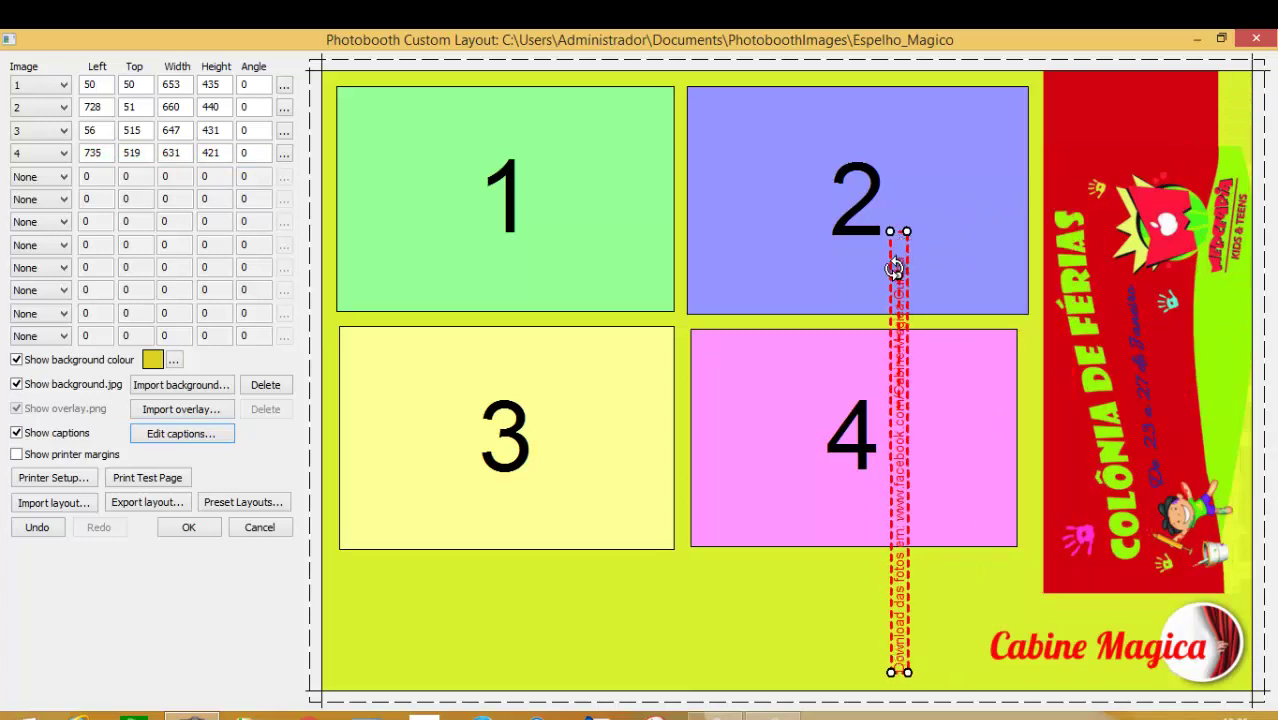
{"action": "left_click_drag", "start_coordinate": [901, 271], "coordinate": [648, 639]}
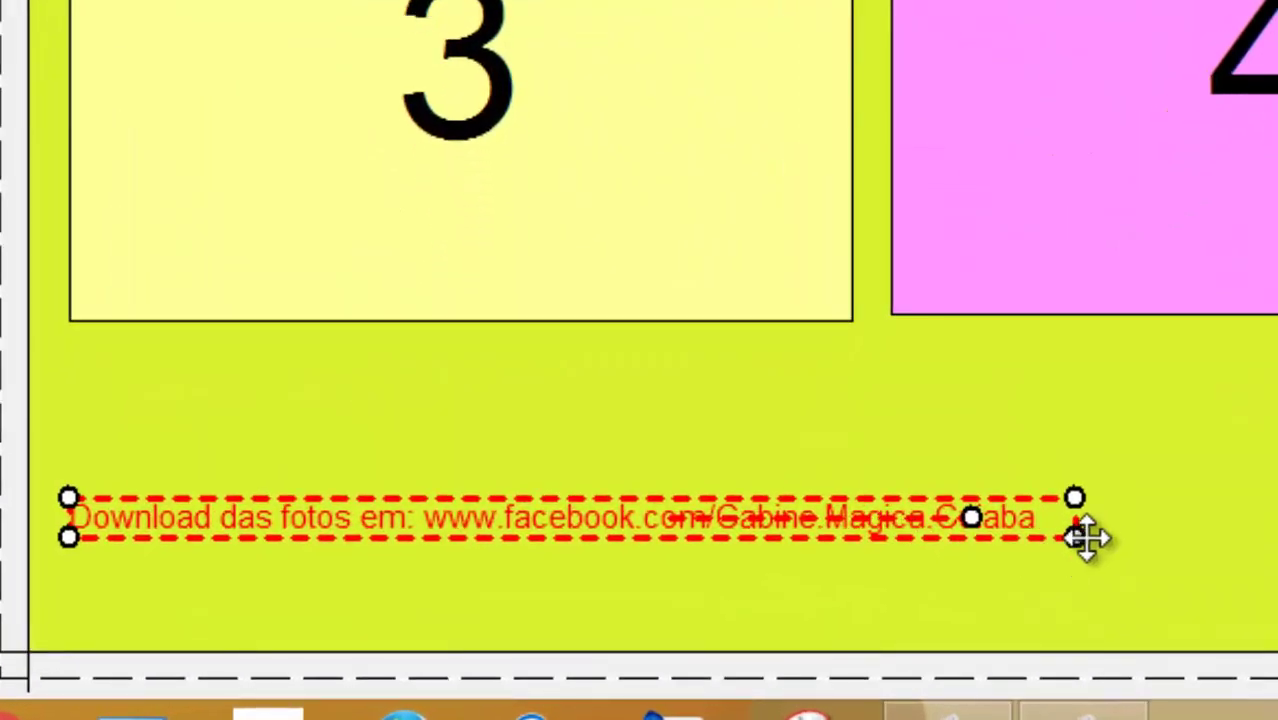
{"action": "left_click_drag", "start_coordinate": [1087, 540], "coordinate": [1190, 577]}
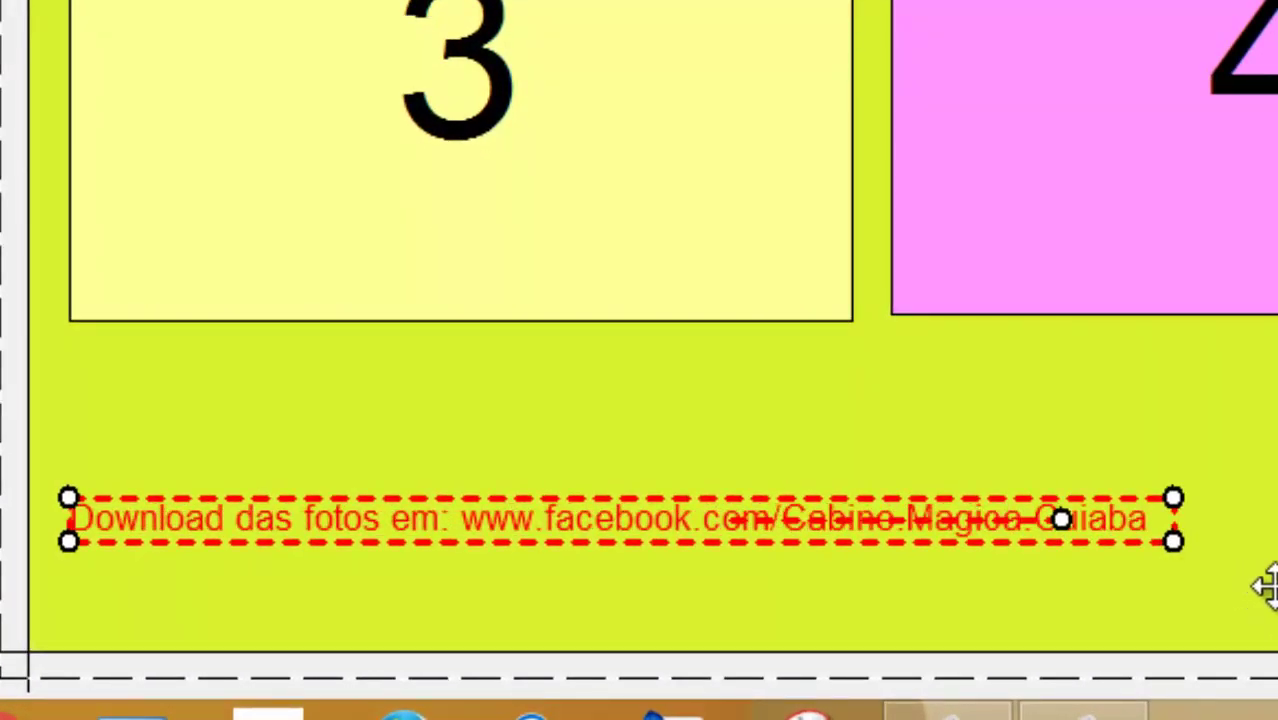
{"action": "mouse_move", "coordinate": [1265, 588]}
{"action": "left_mouse_down"}
{"action": "mouse_move", "coordinate": [1277, 550]}
{"action": "mouse_move", "coordinate": [1277, 576]}
{"action": "mouse_move", "coordinate": [1255, 586]}
{"action": "left_mouse_up"}
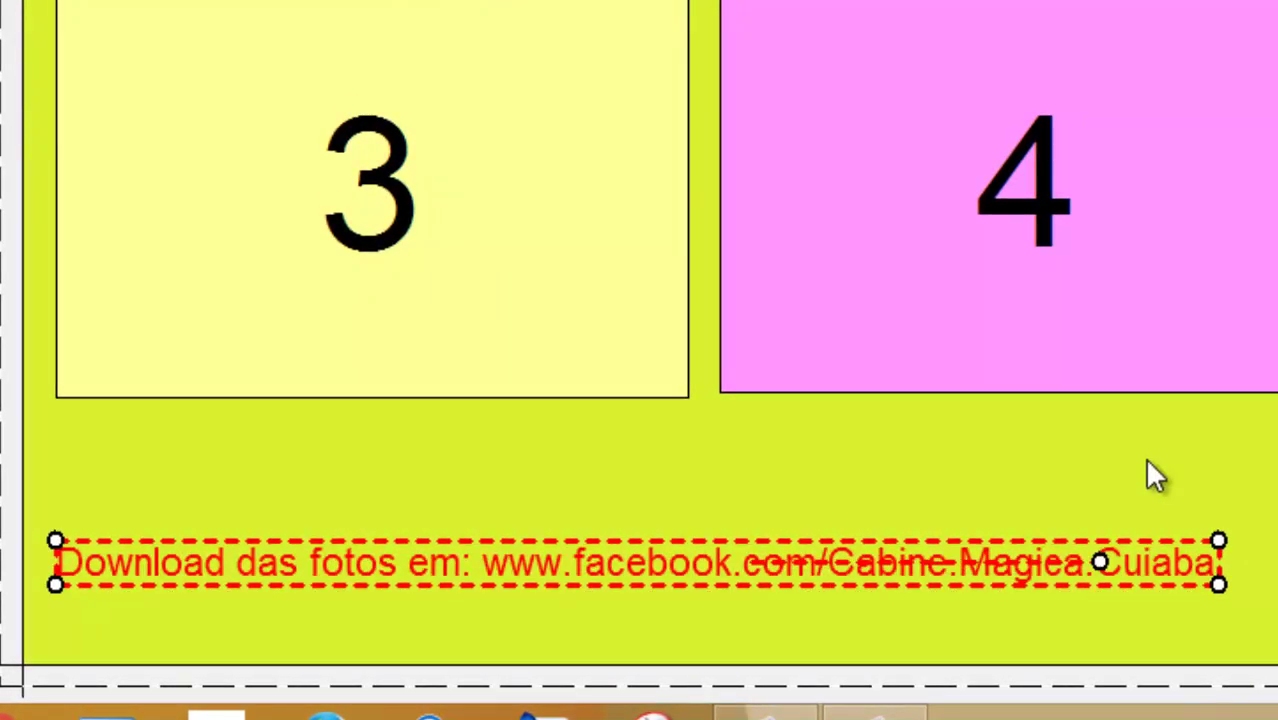
{"action": "left_click", "coordinate": [1147, 462]}
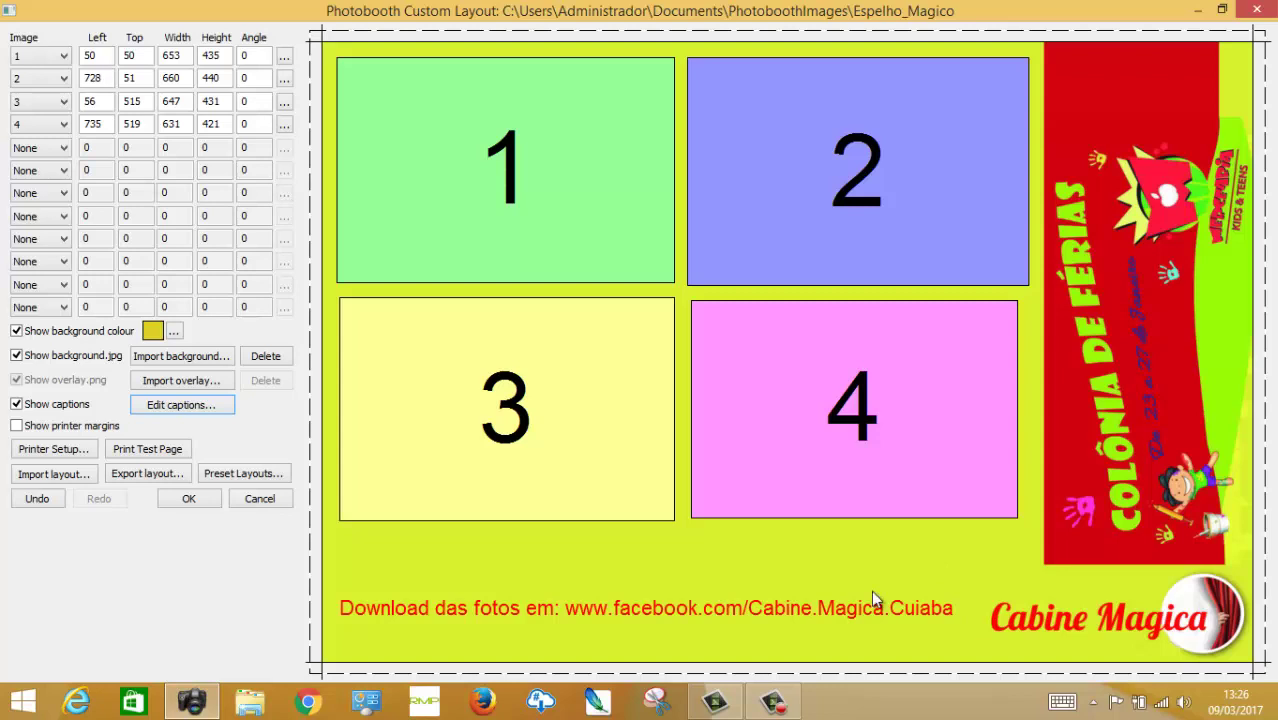
{"action": "left_click", "coordinate": [773, 702]}
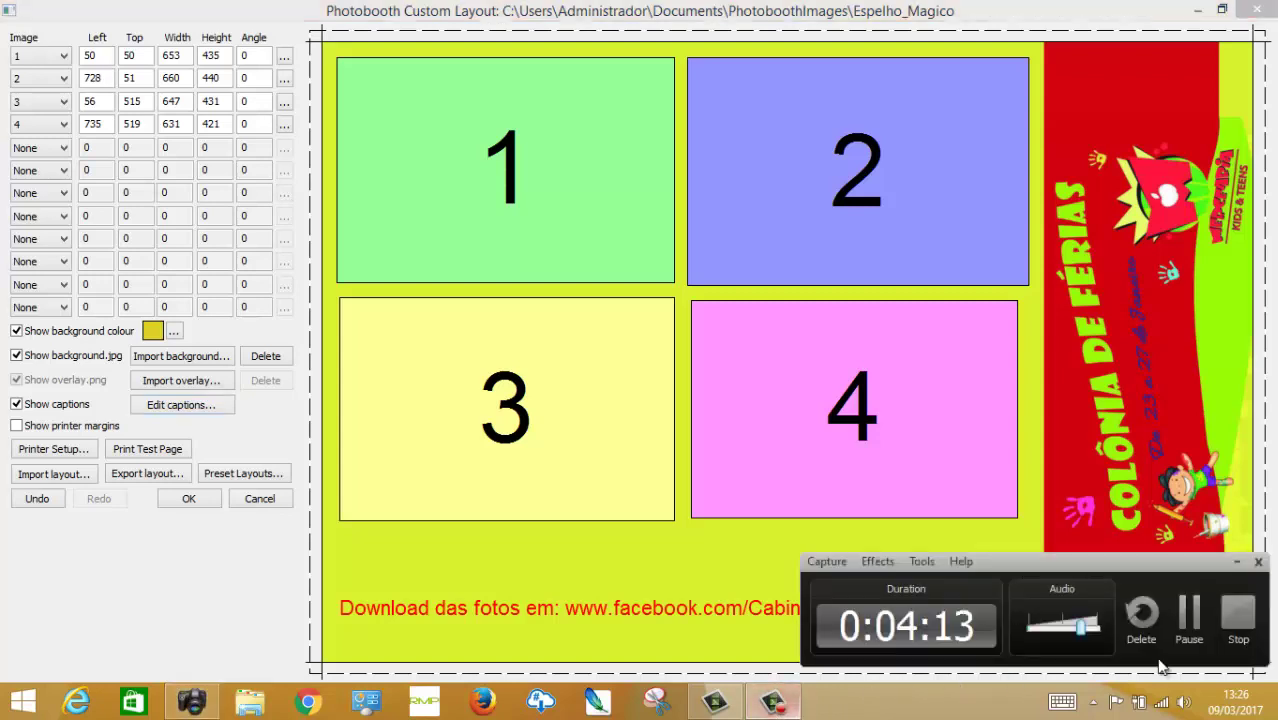
{"action": "left_click", "coordinate": [1190, 615]}
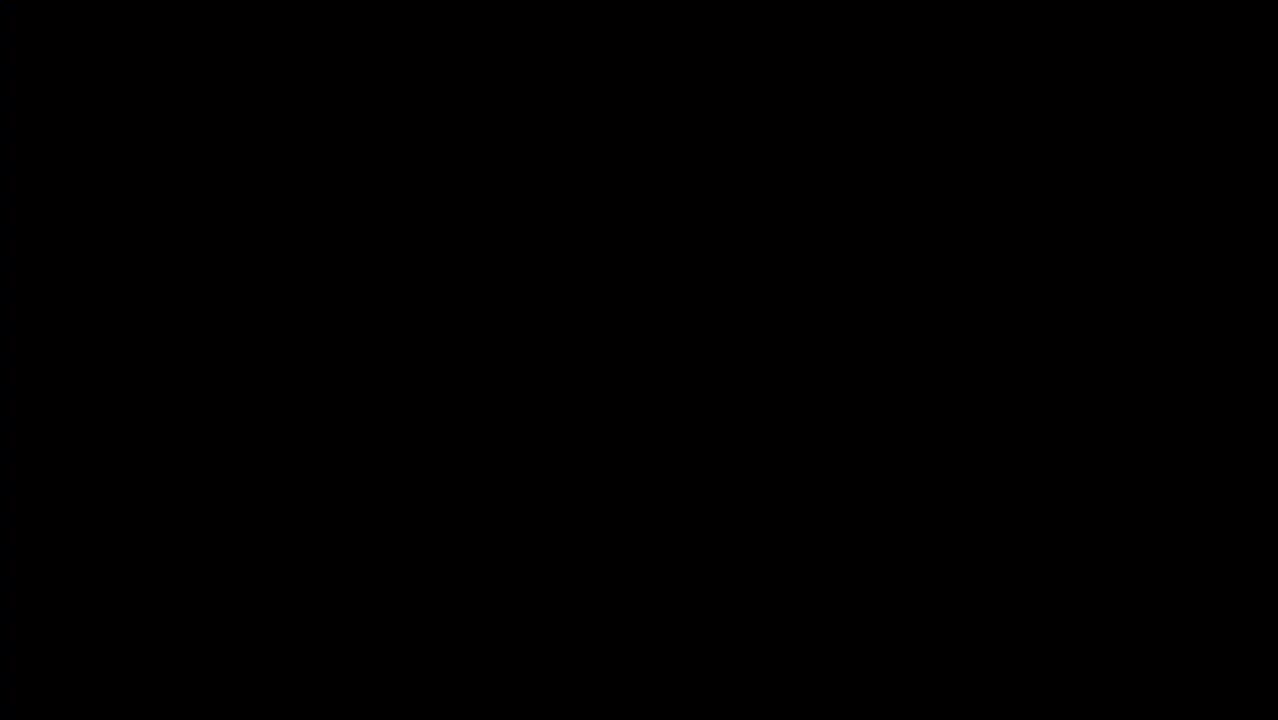